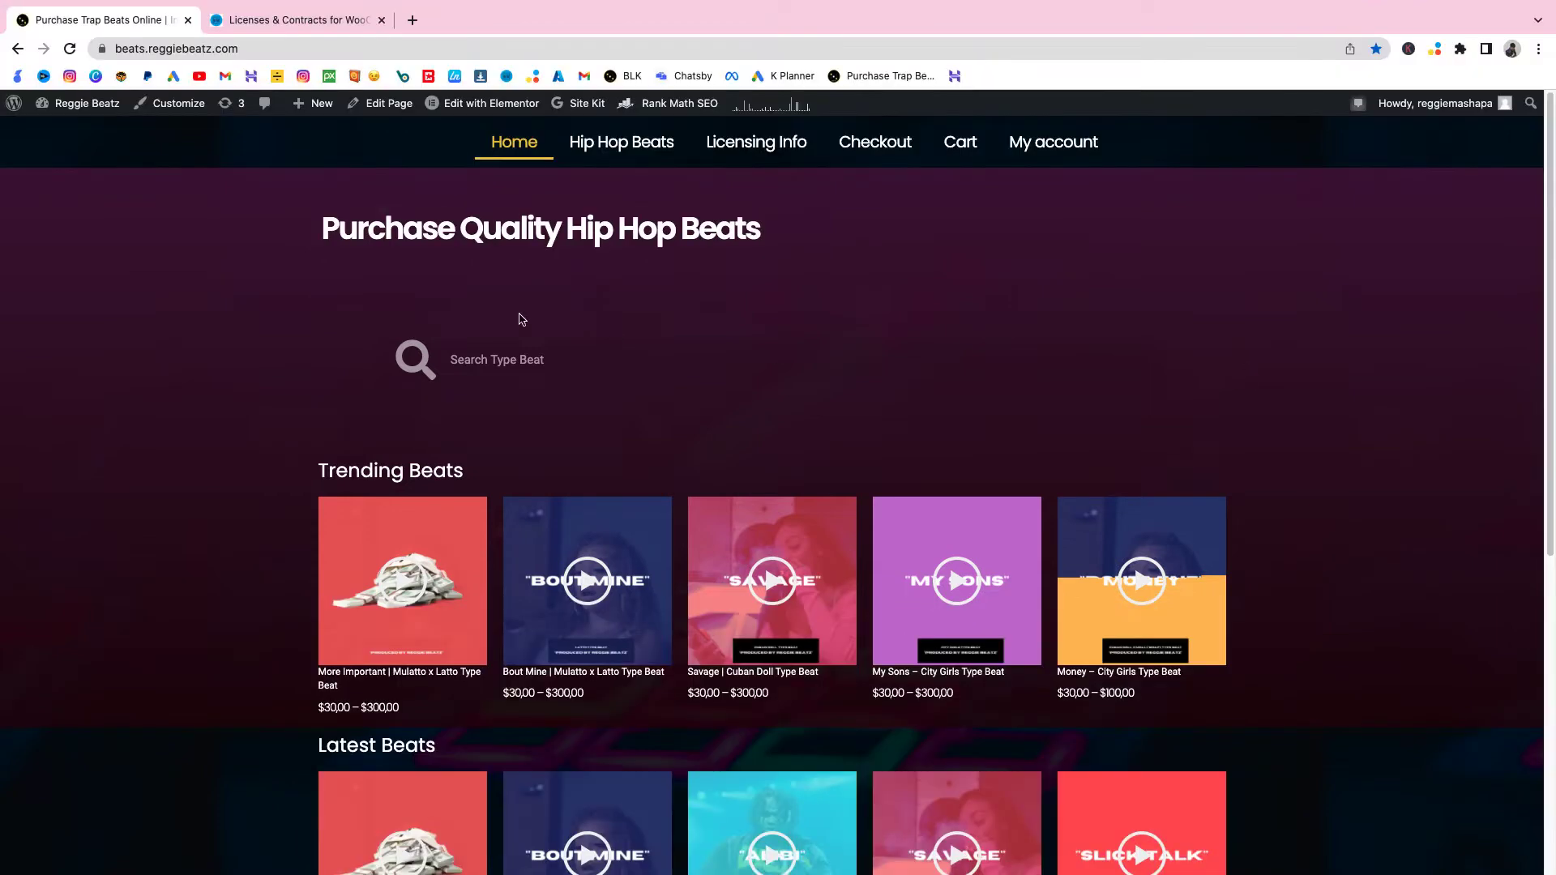
# Open the More Important | Mulatto x Latto Type Beat page and play, then pause, its preview.
pyautogui.scroll(-1, 681, 392)
pyautogui.scroll(-1, 518, 379)
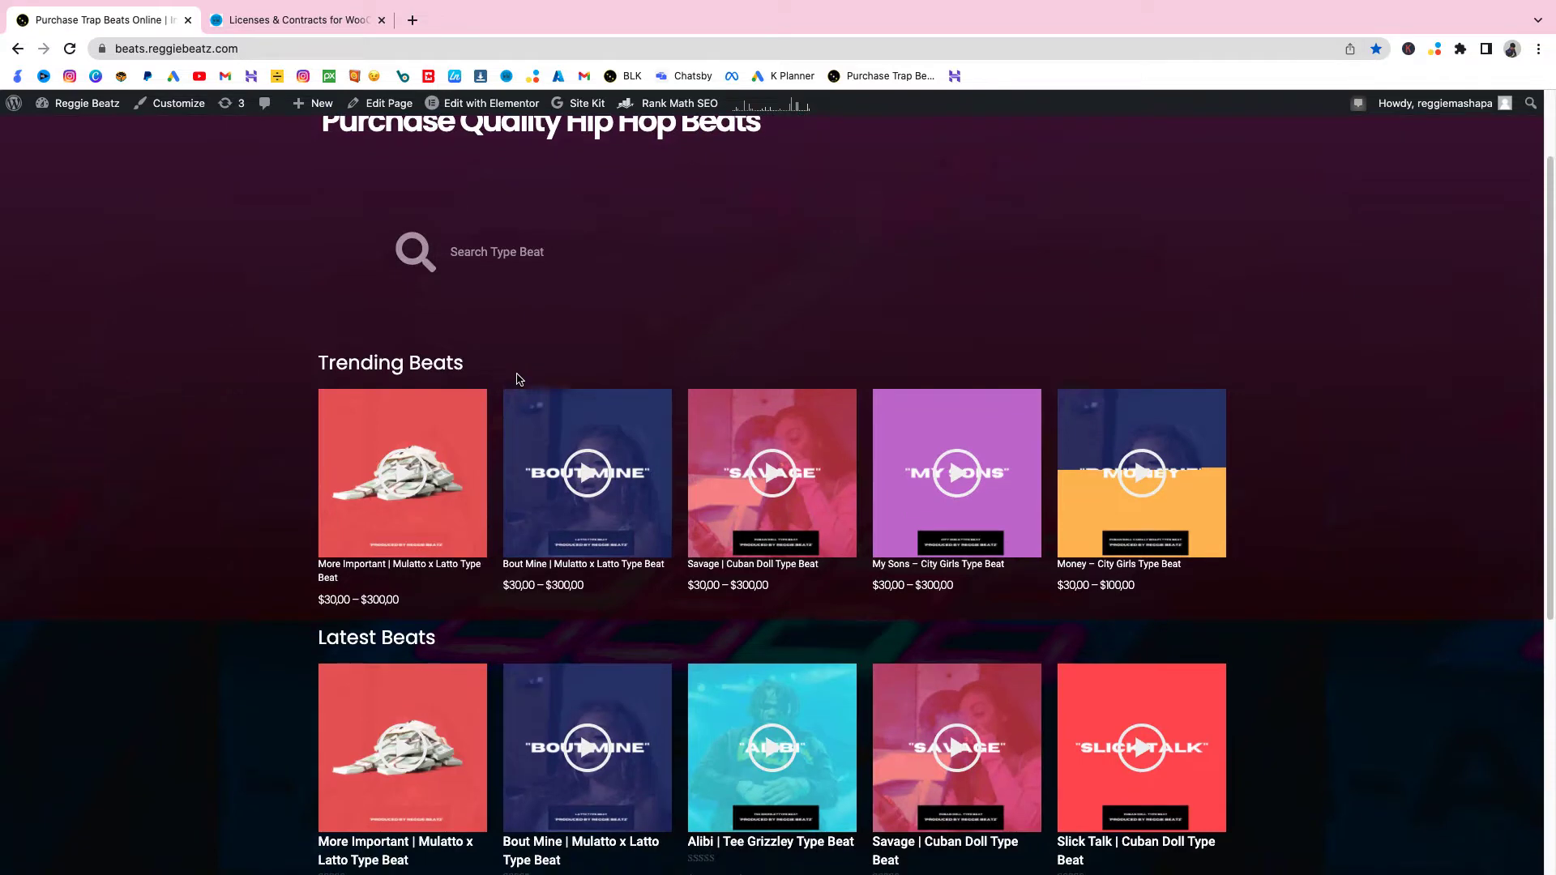
pyautogui.scroll(-1, 808, 418)
pyautogui.scroll(-1, 808, 418)
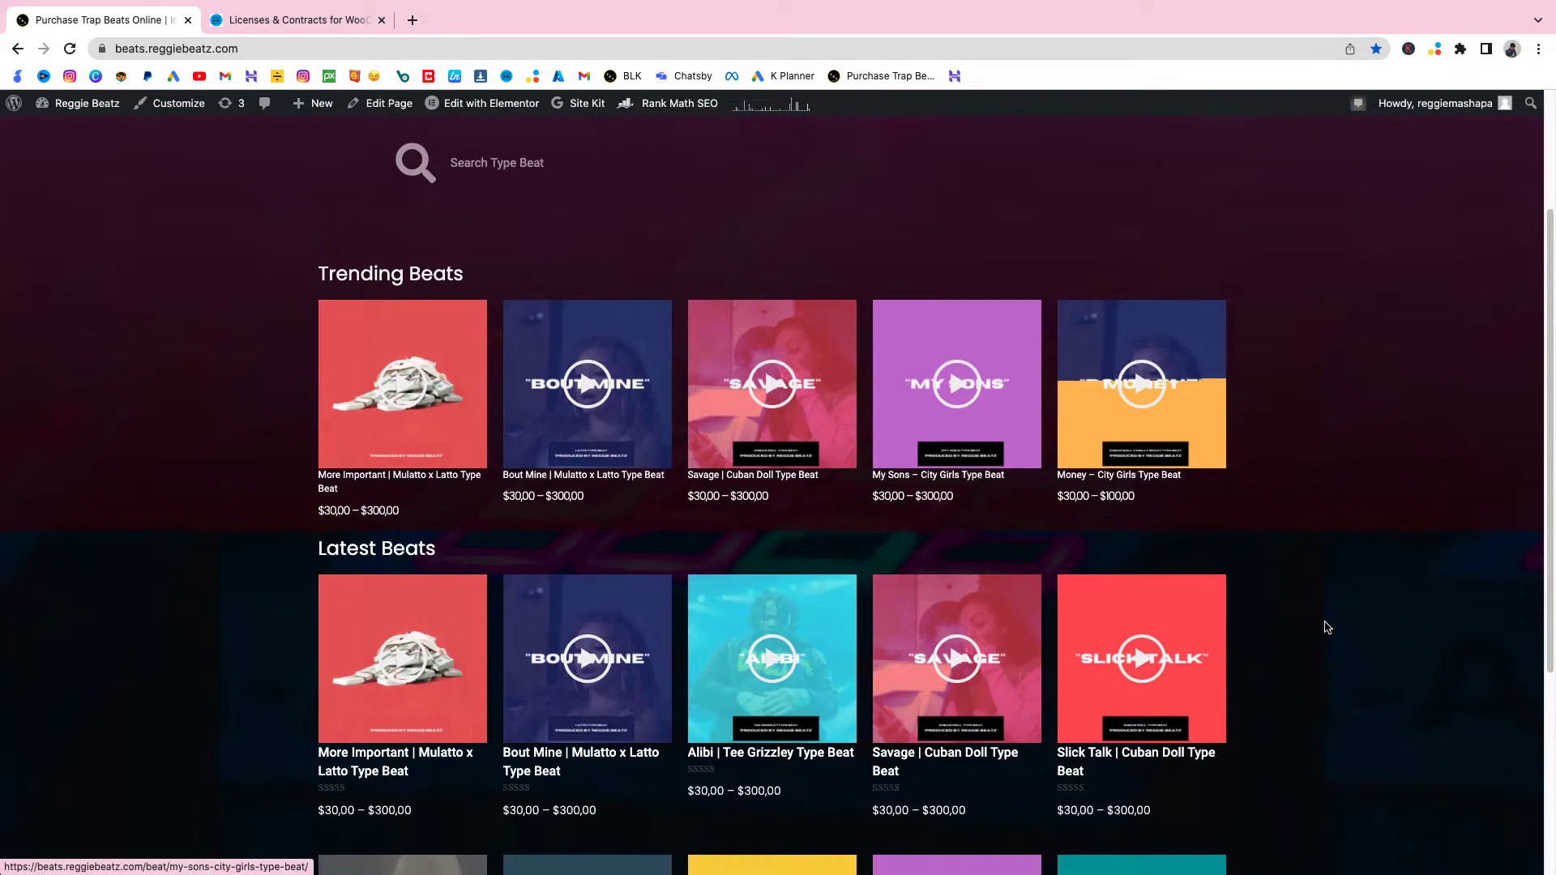
pyautogui.scroll(3, 1323, 625)
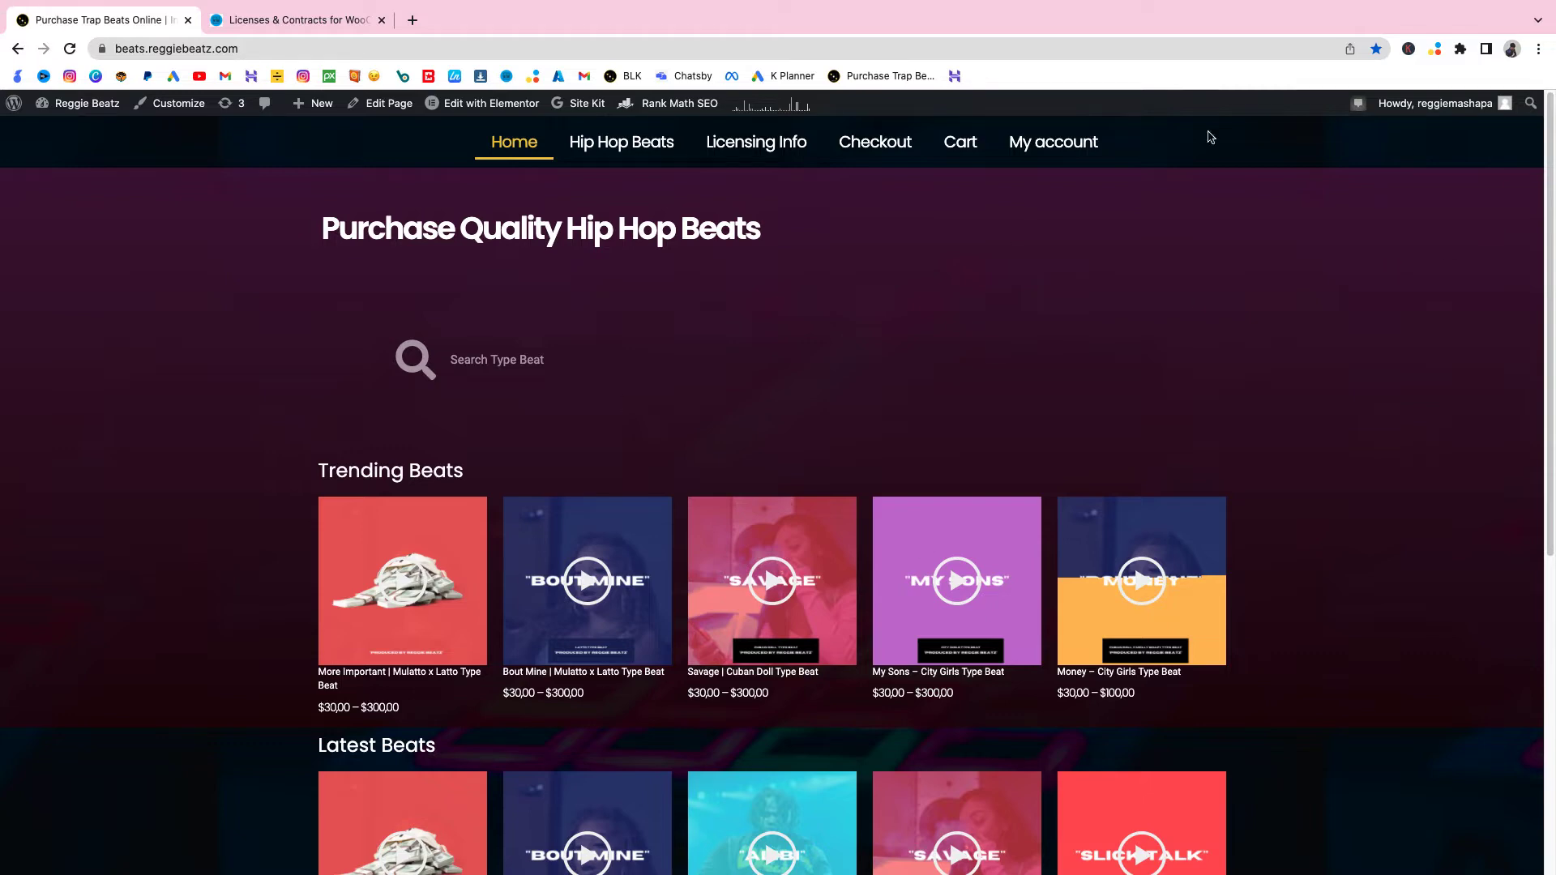
pyautogui.scroll(-5, 65, 543)
pyautogui.scroll(5, 92, 571)
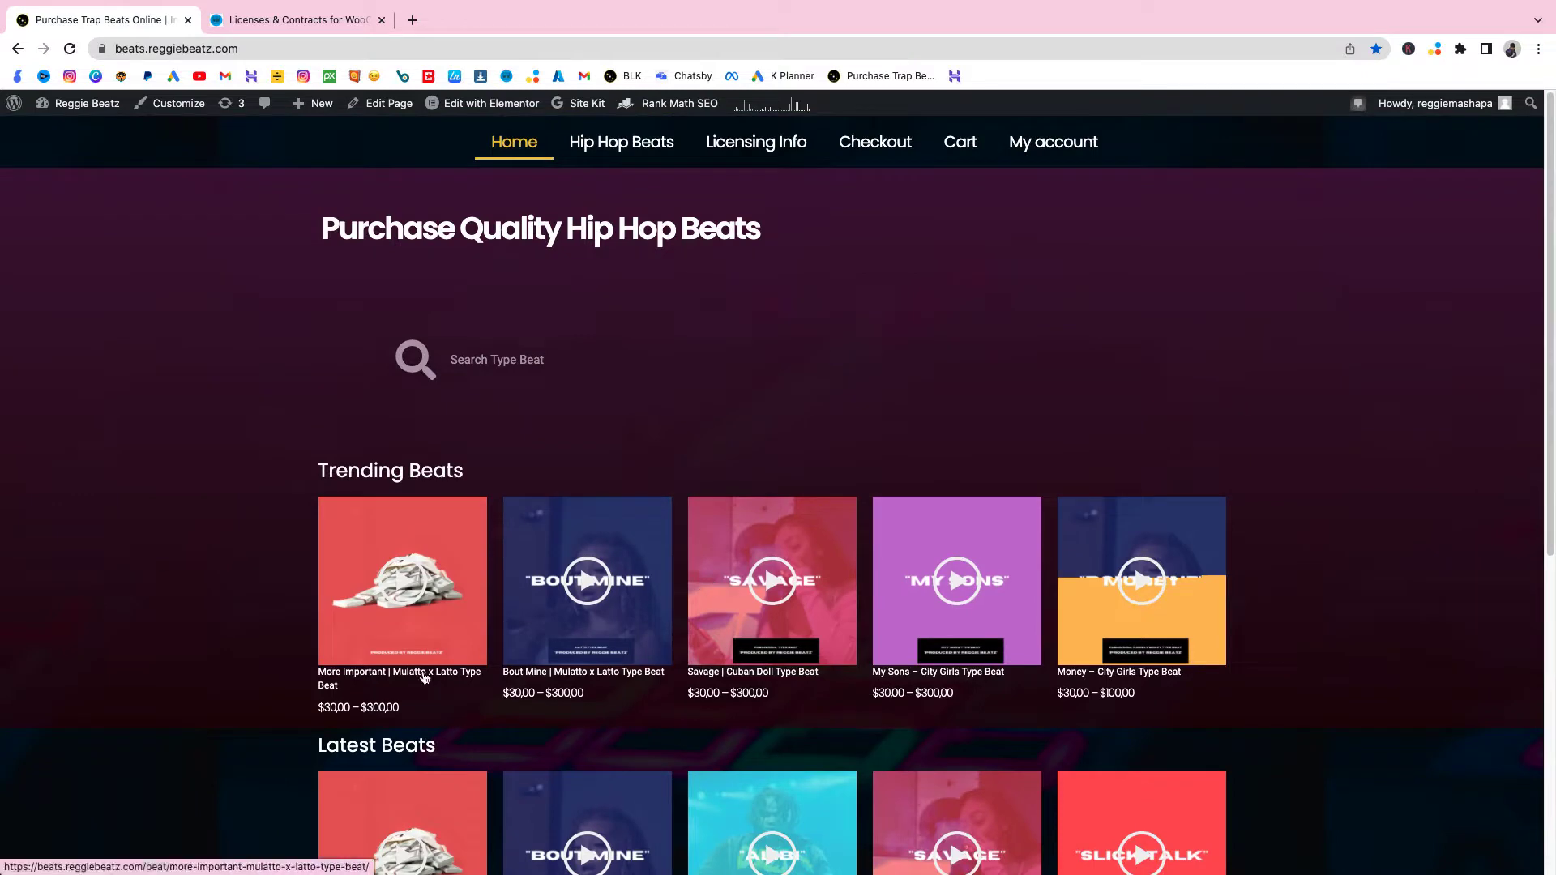
pyautogui.click(435, 678)
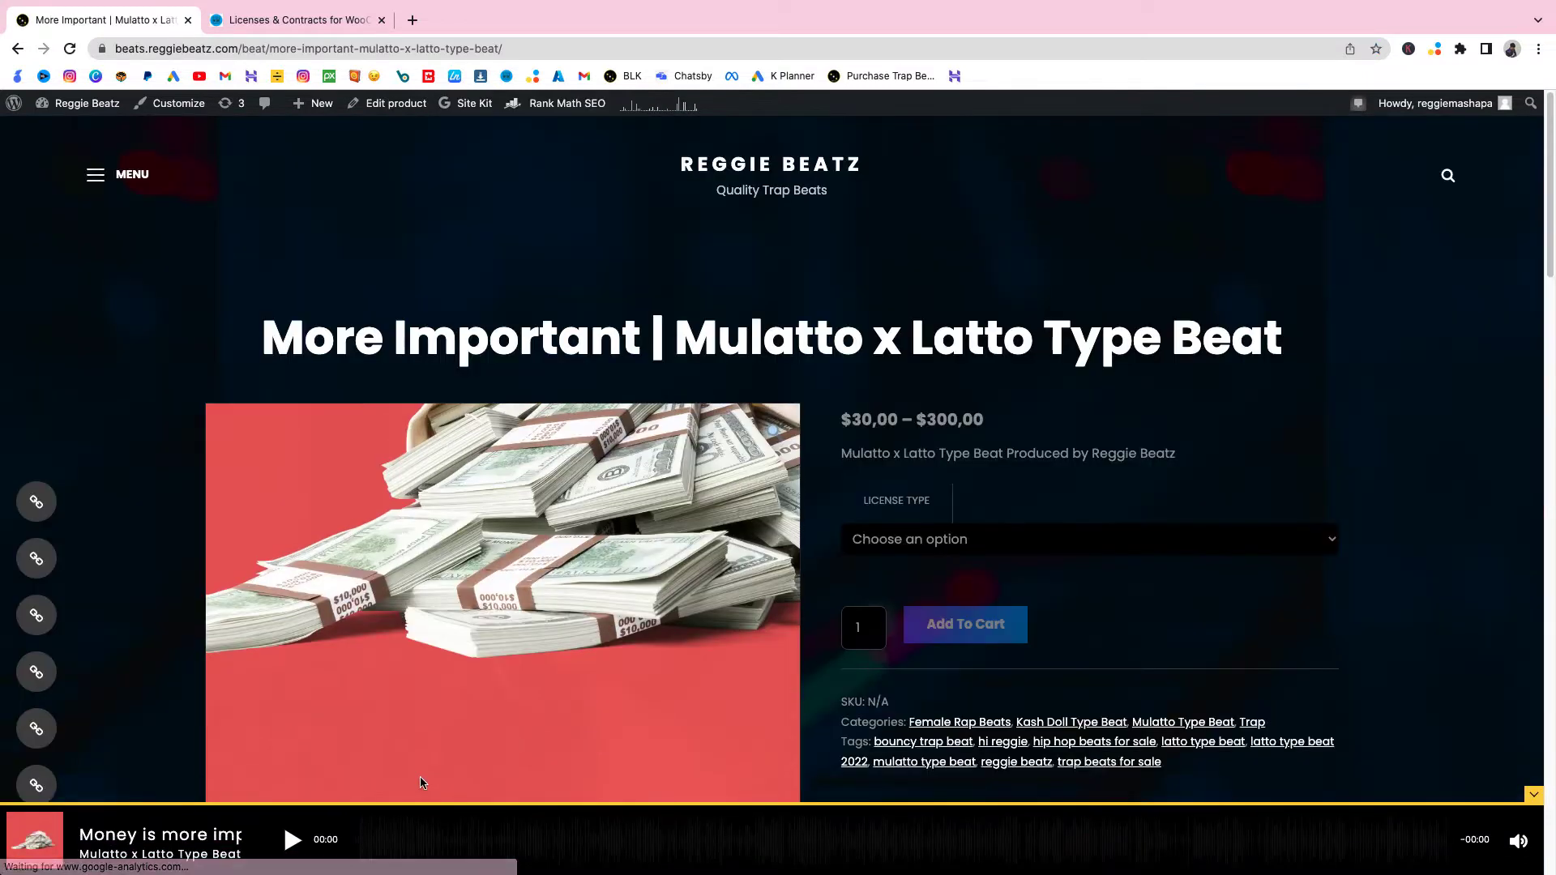
pyautogui.scroll(-1, 409, 781)
pyautogui.click(293, 843)
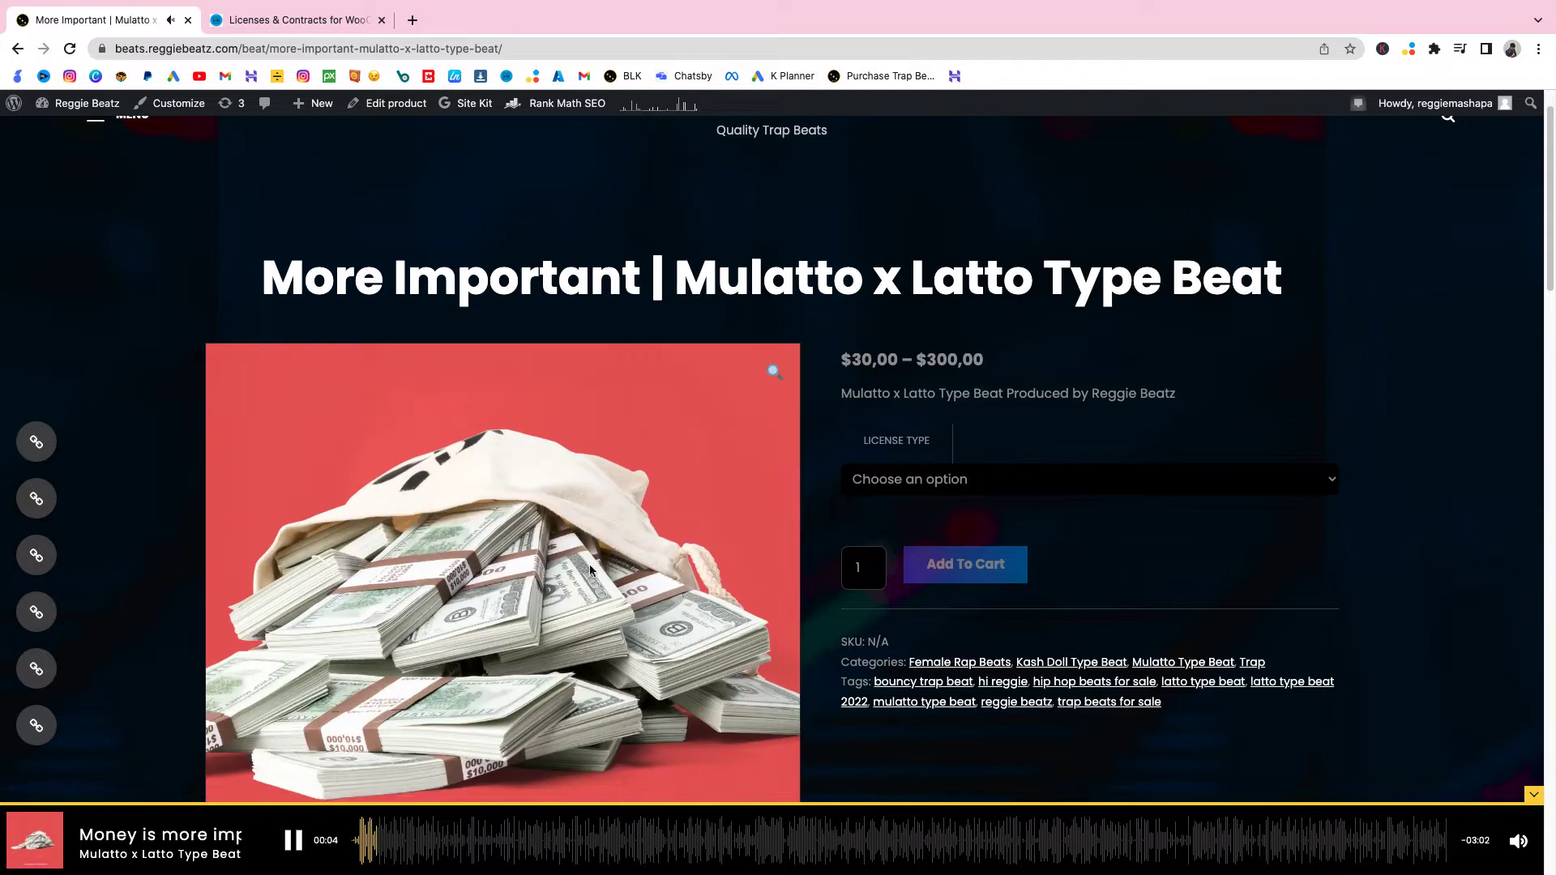
pyautogui.click(296, 841)
# Try the MP3 Lease and Wav Lease license types on the beat page.
pyautogui.click(916, 483)
pyautogui.click(898, 514)
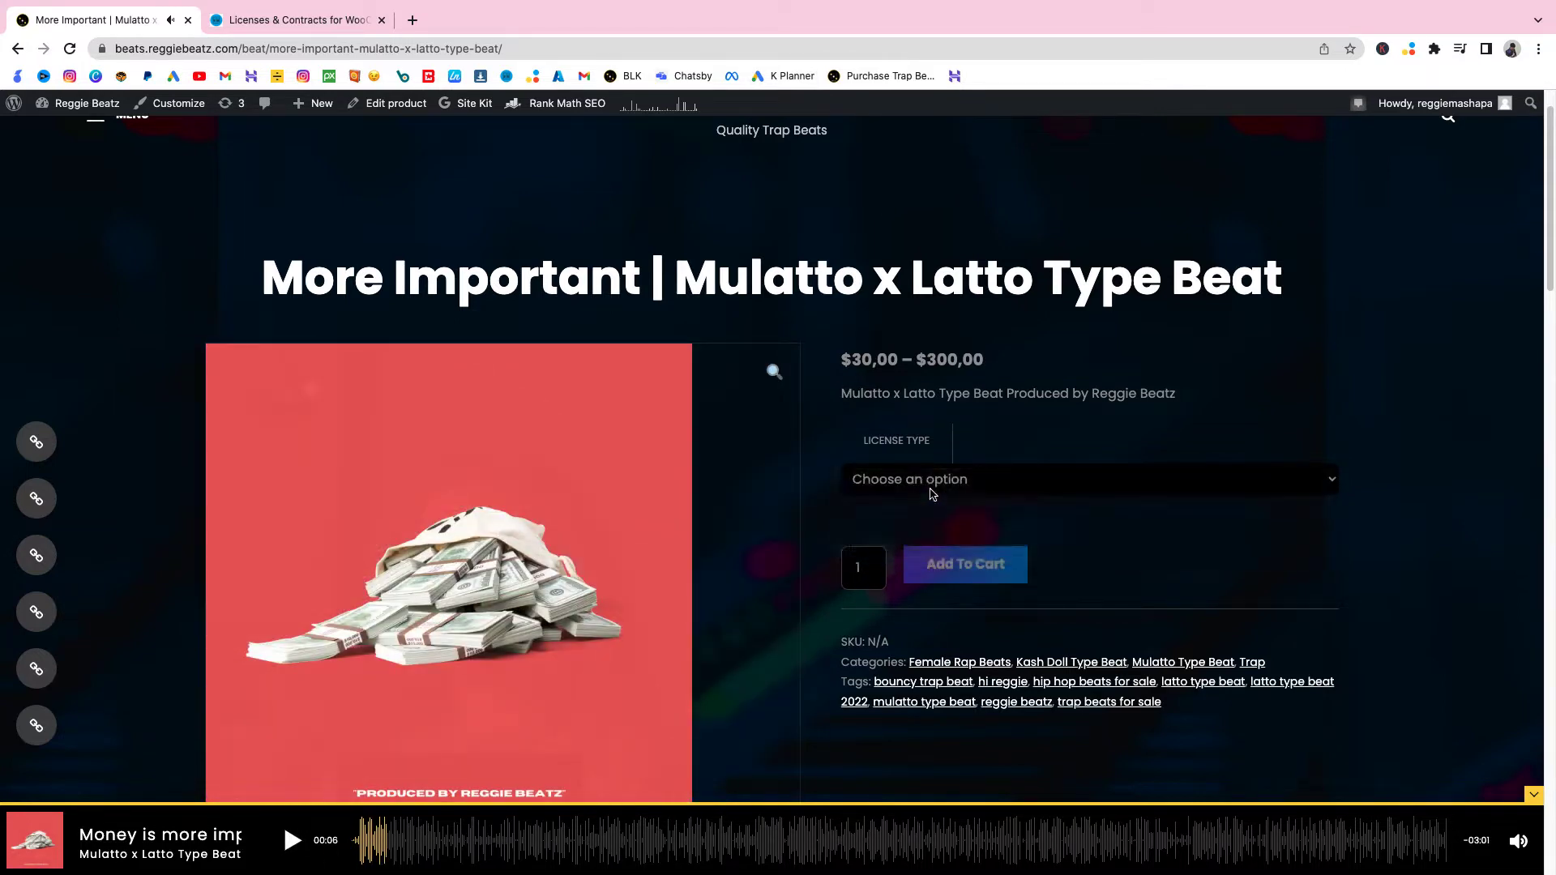
pyautogui.click(928, 484)
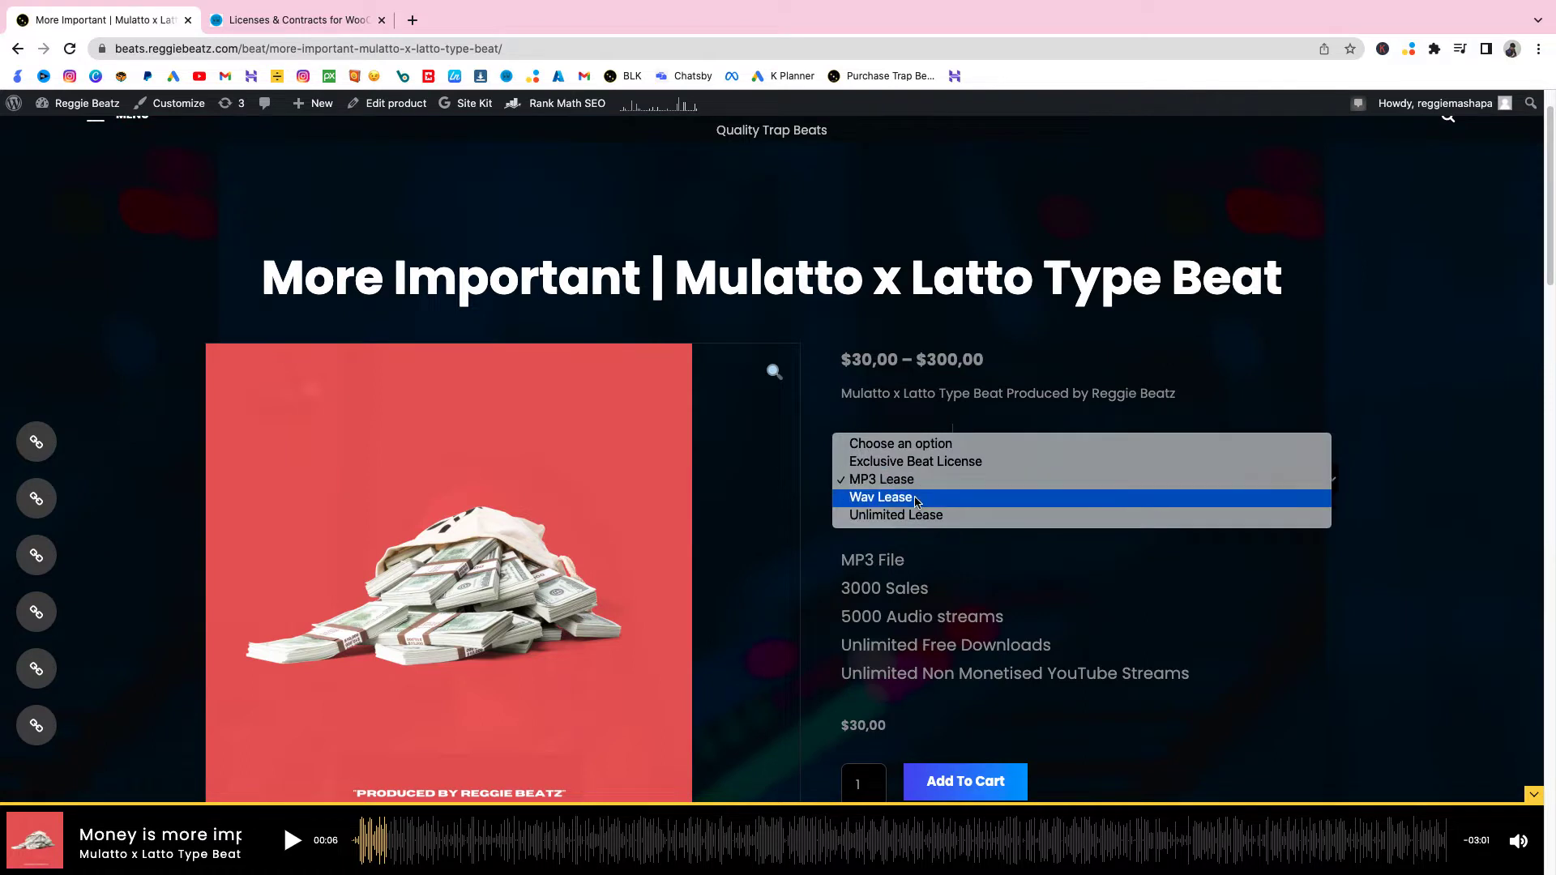
pyautogui.click(924, 497)
pyautogui.scroll(-2, 932, 490)
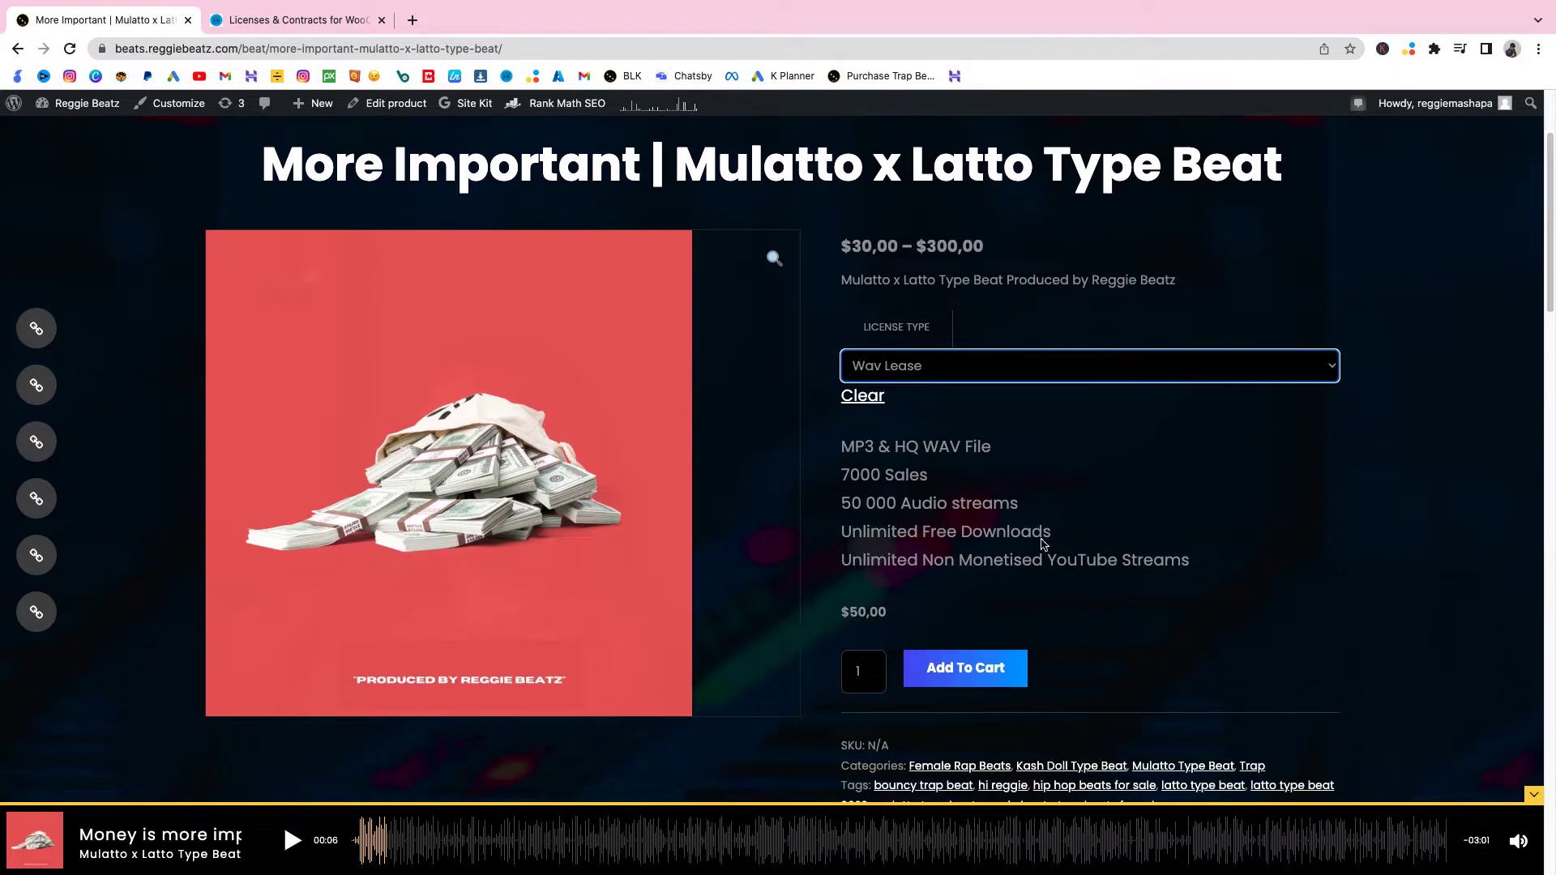
pyautogui.scroll(-2, 1055, 629)
pyautogui.scroll(2, 1233, 482)
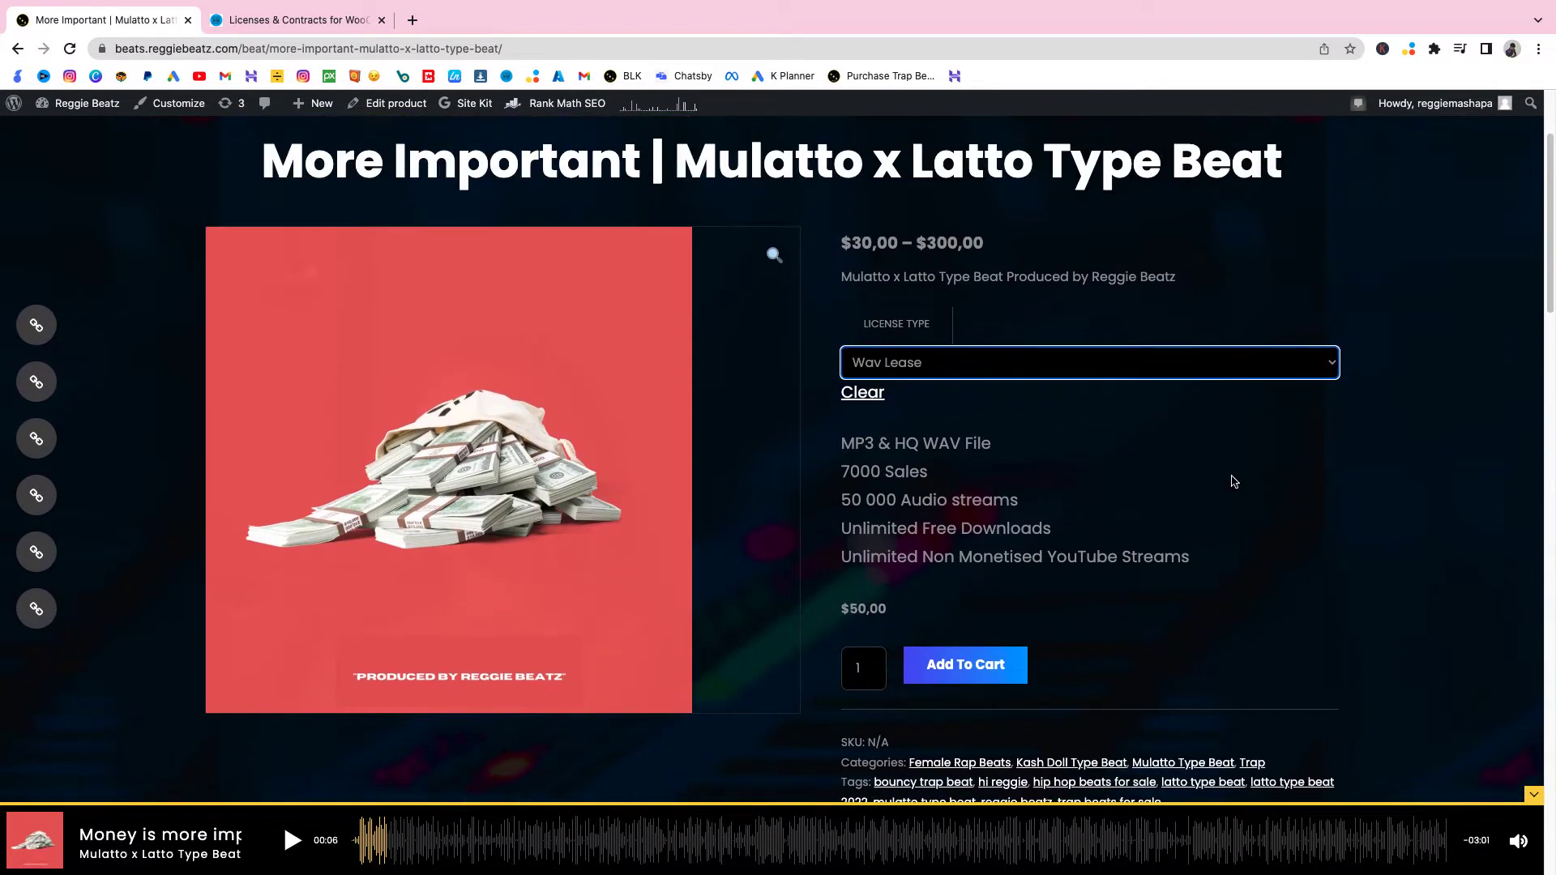
# Cycle through MP3, Wav and Unlimited Lease, then settle on MP3 Lease at $30.
pyautogui.click(944, 376)
pyautogui.click(972, 359)
pyautogui.click(951, 380)
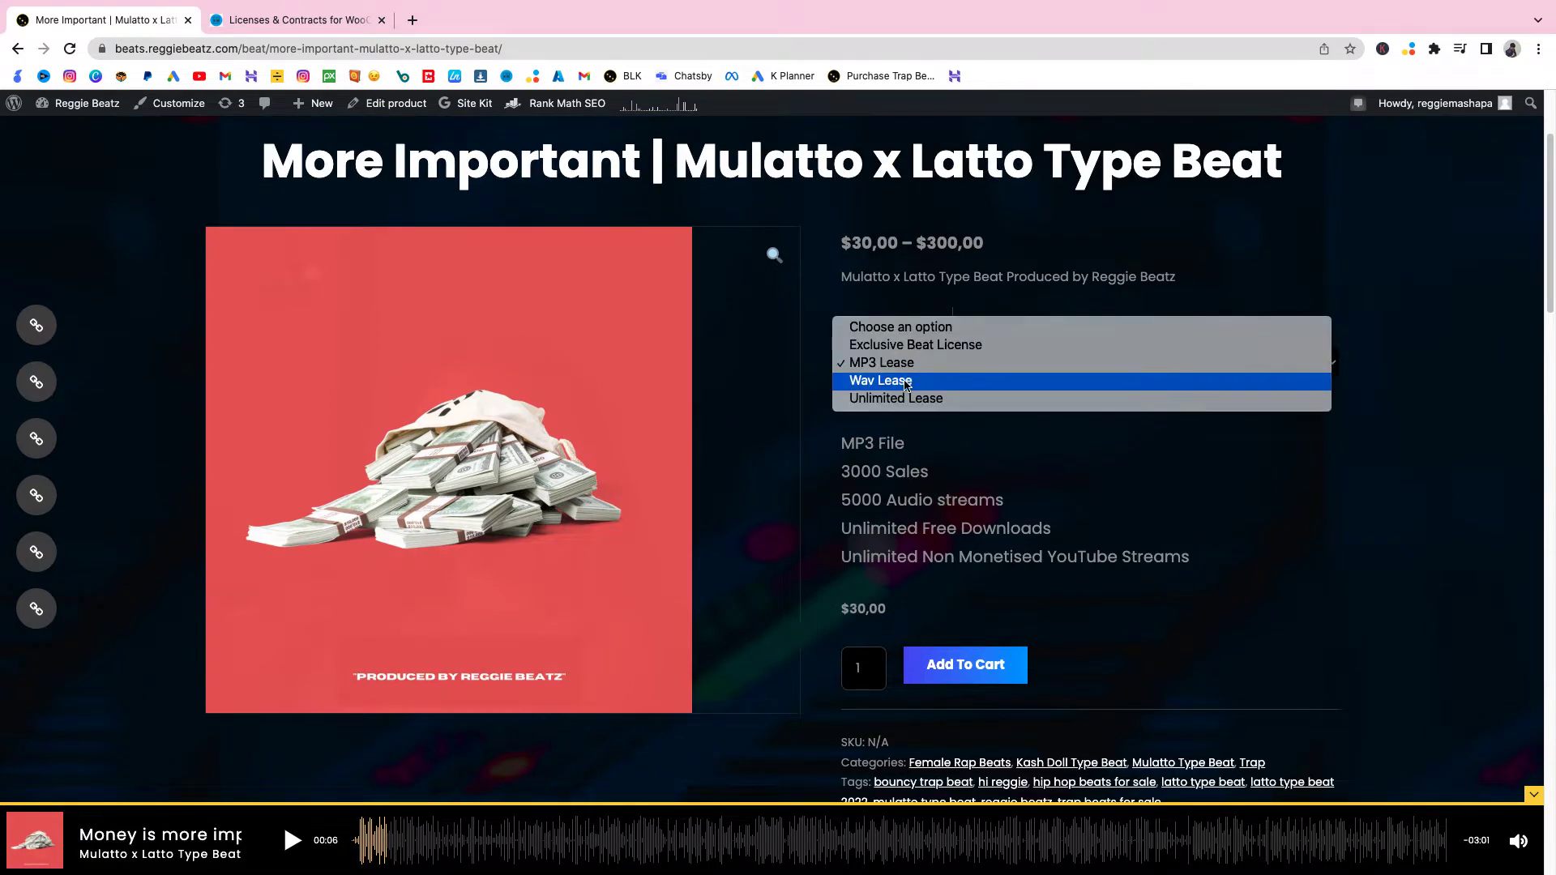
pyautogui.click(944, 380)
pyautogui.click(923, 360)
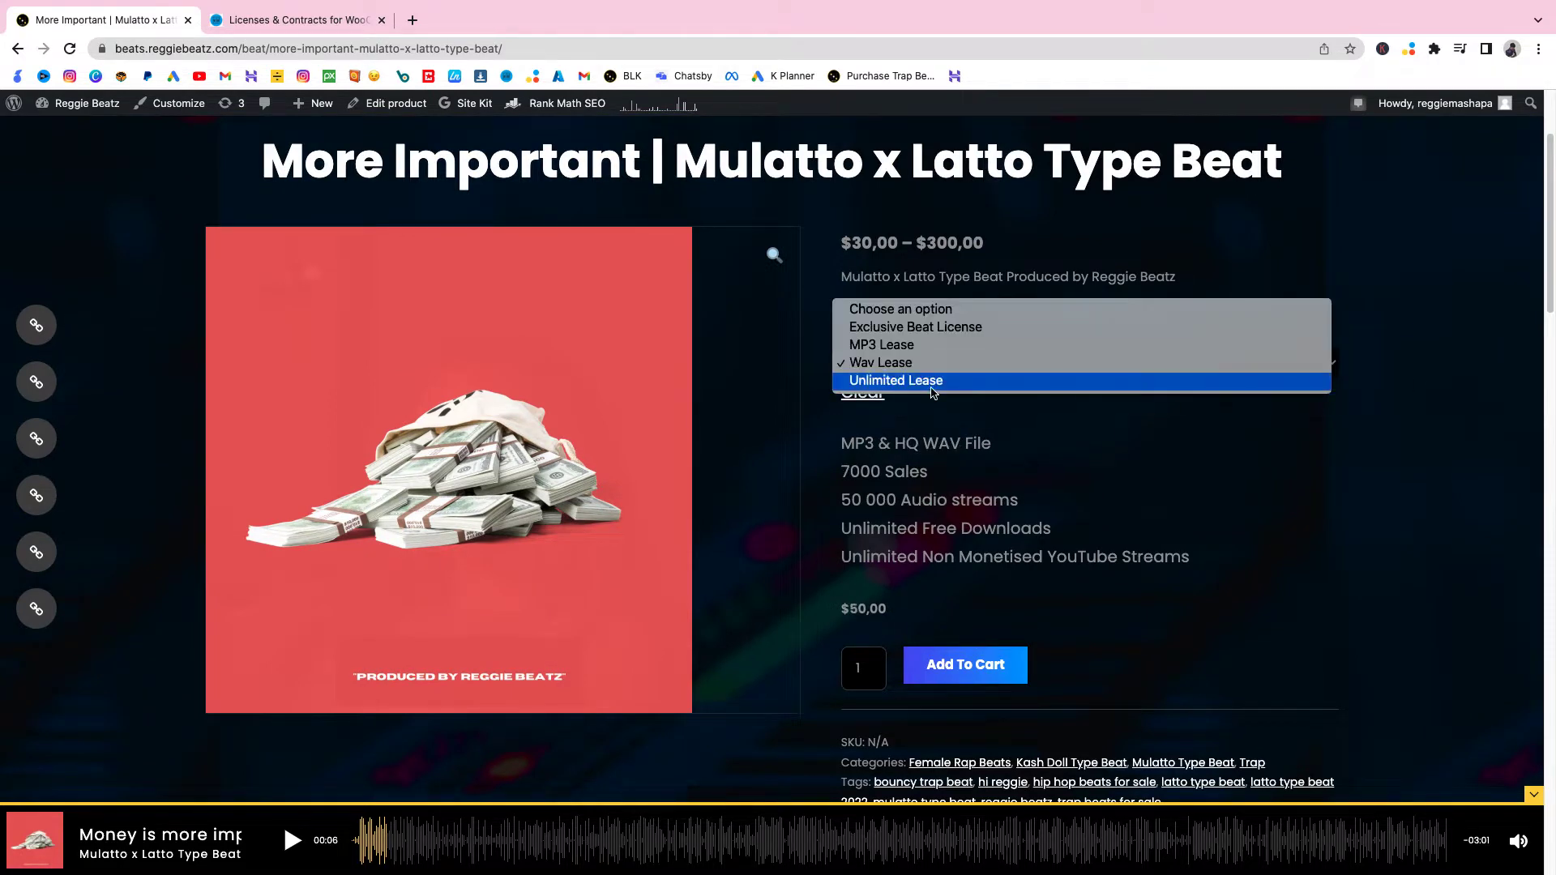
pyautogui.click(932, 383)
pyautogui.click(924, 362)
pyautogui.click(918, 349)
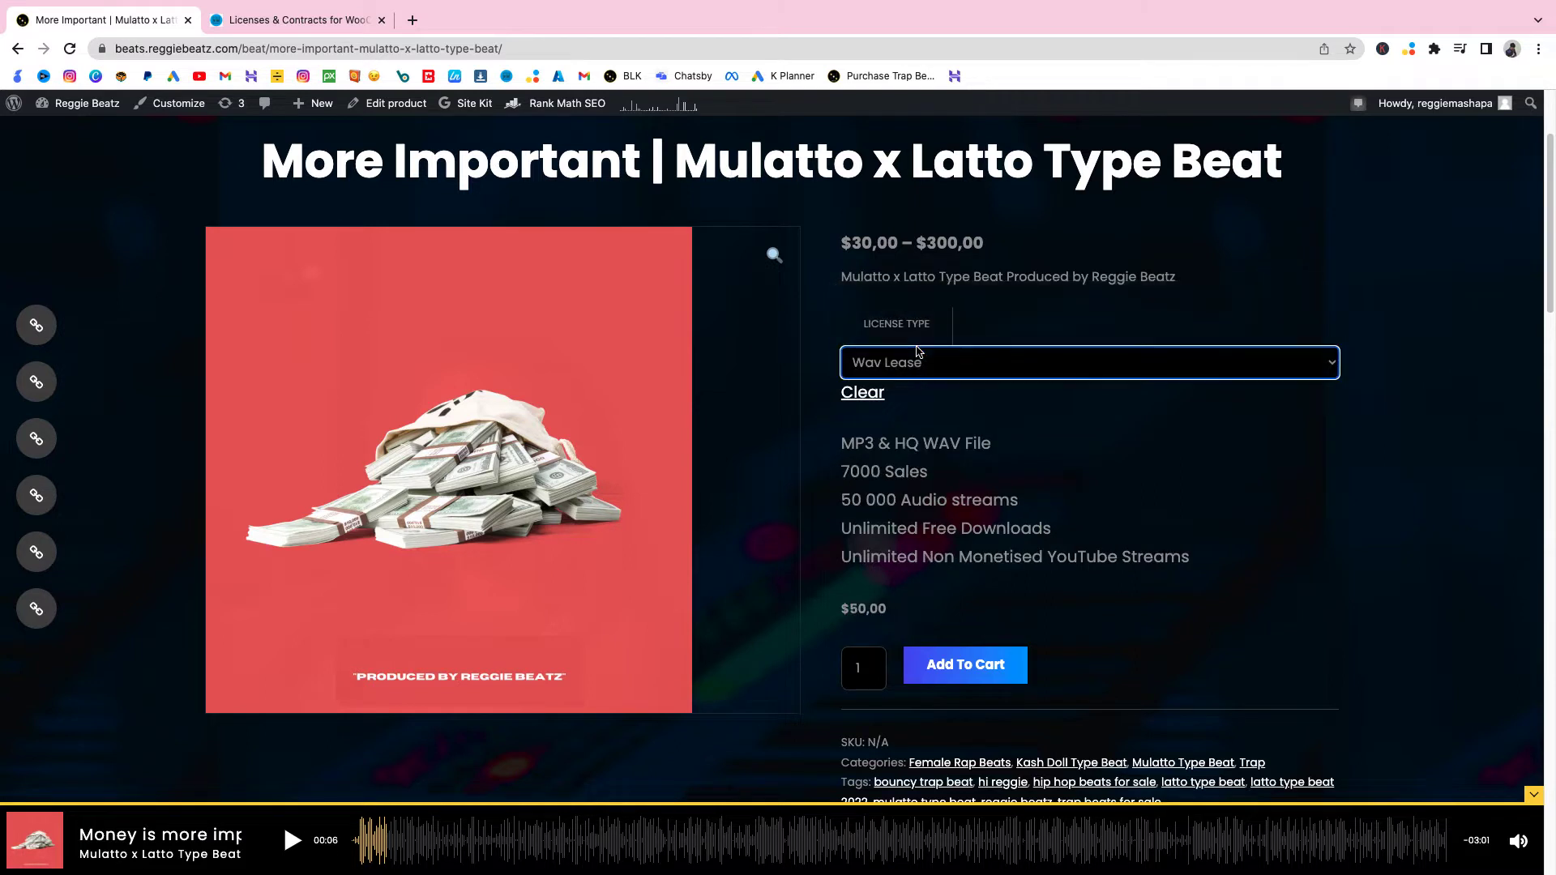
pyautogui.click(1067, 361)
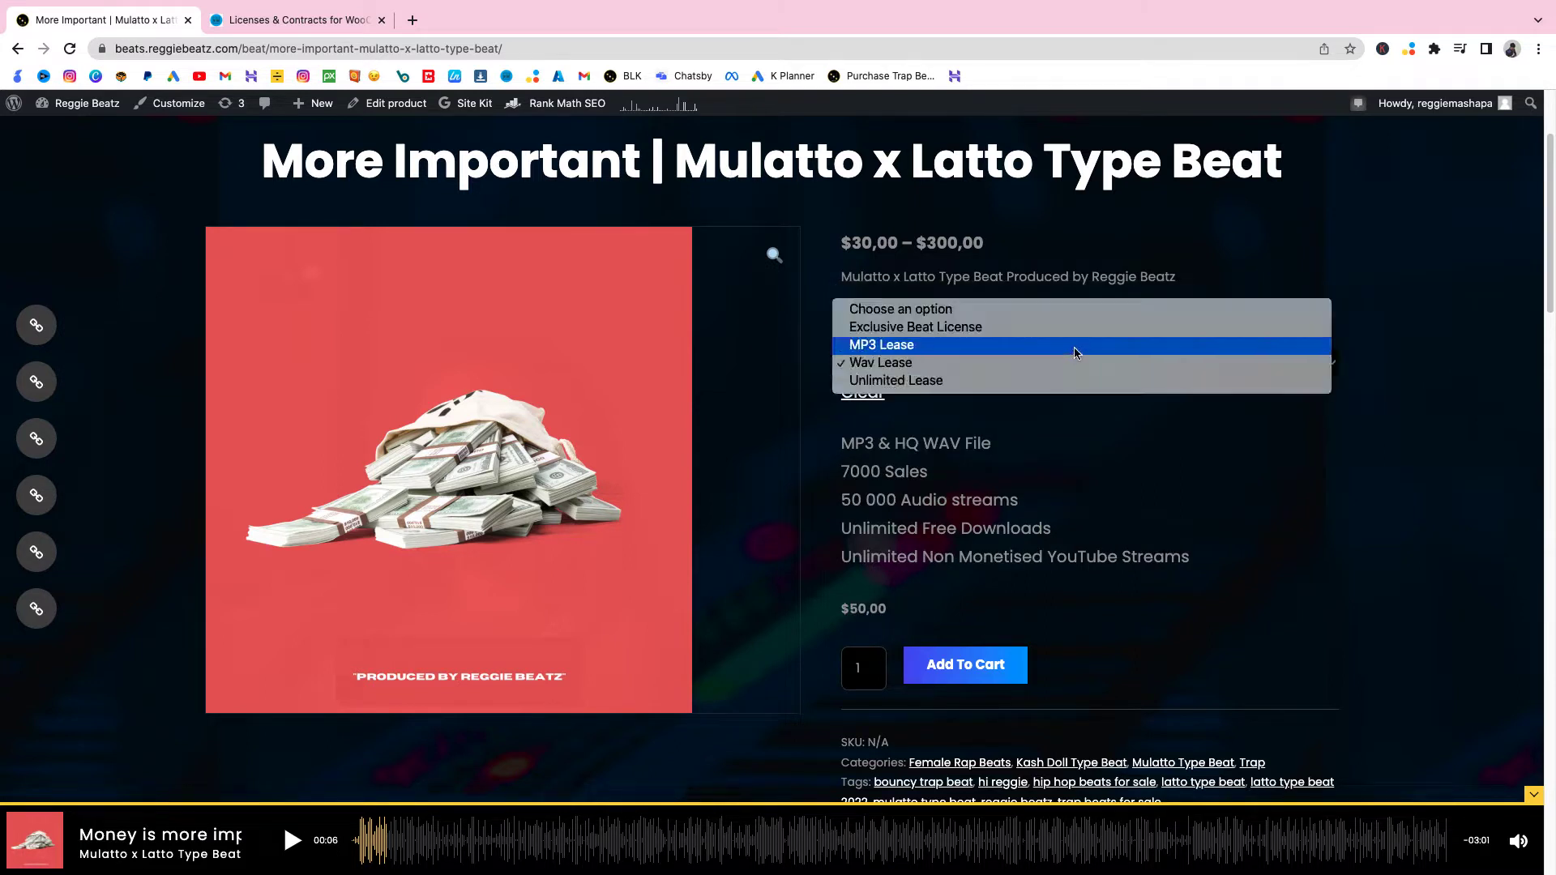
pyautogui.click(1075, 353)
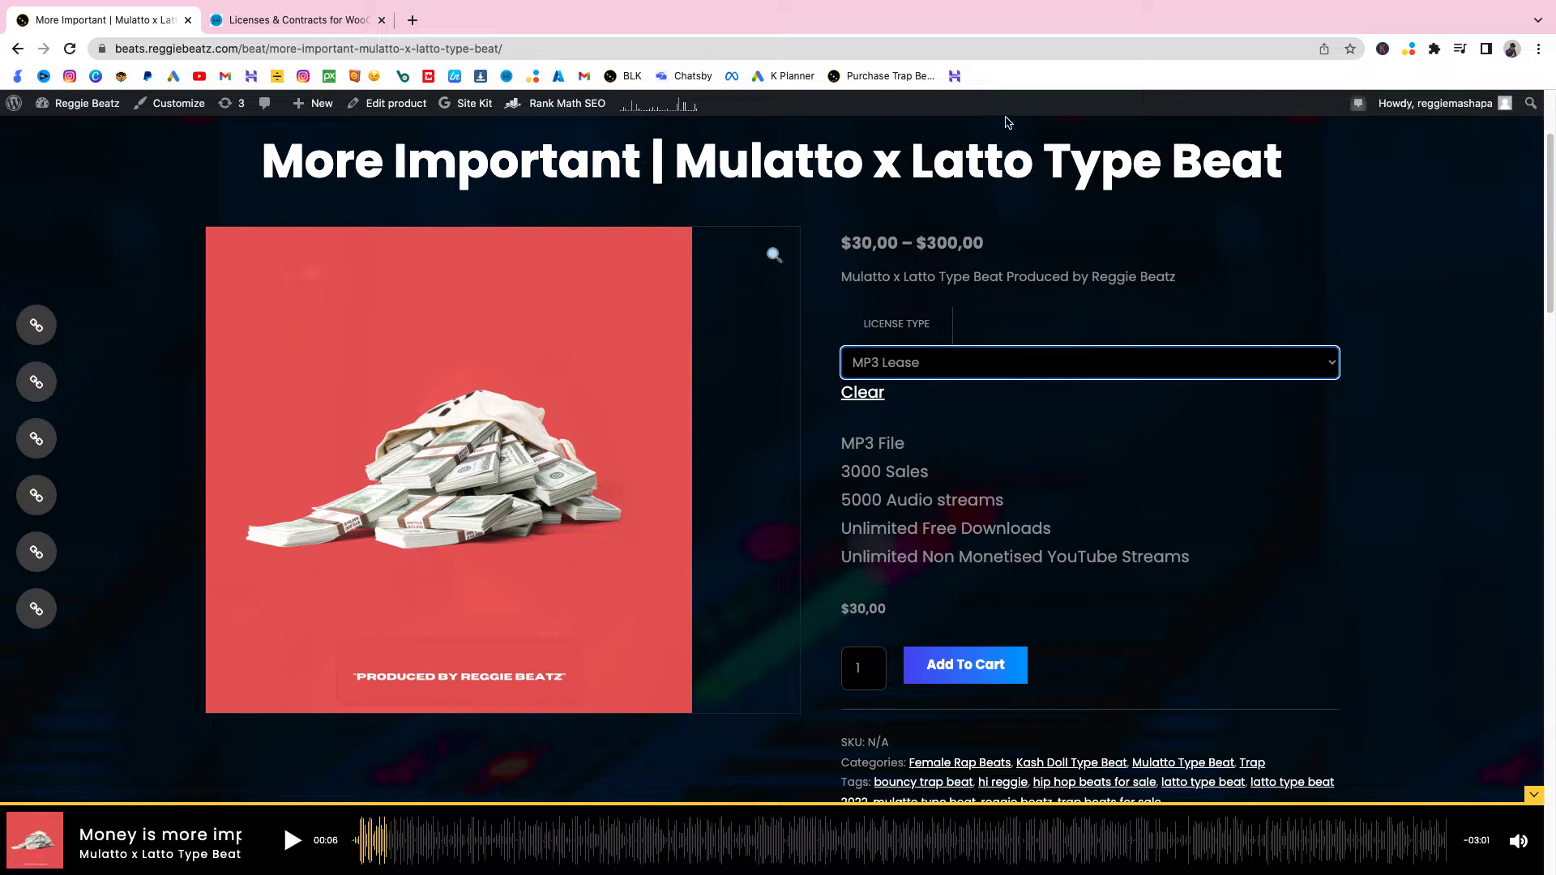
pyautogui.scroll(2, 1013, 186)
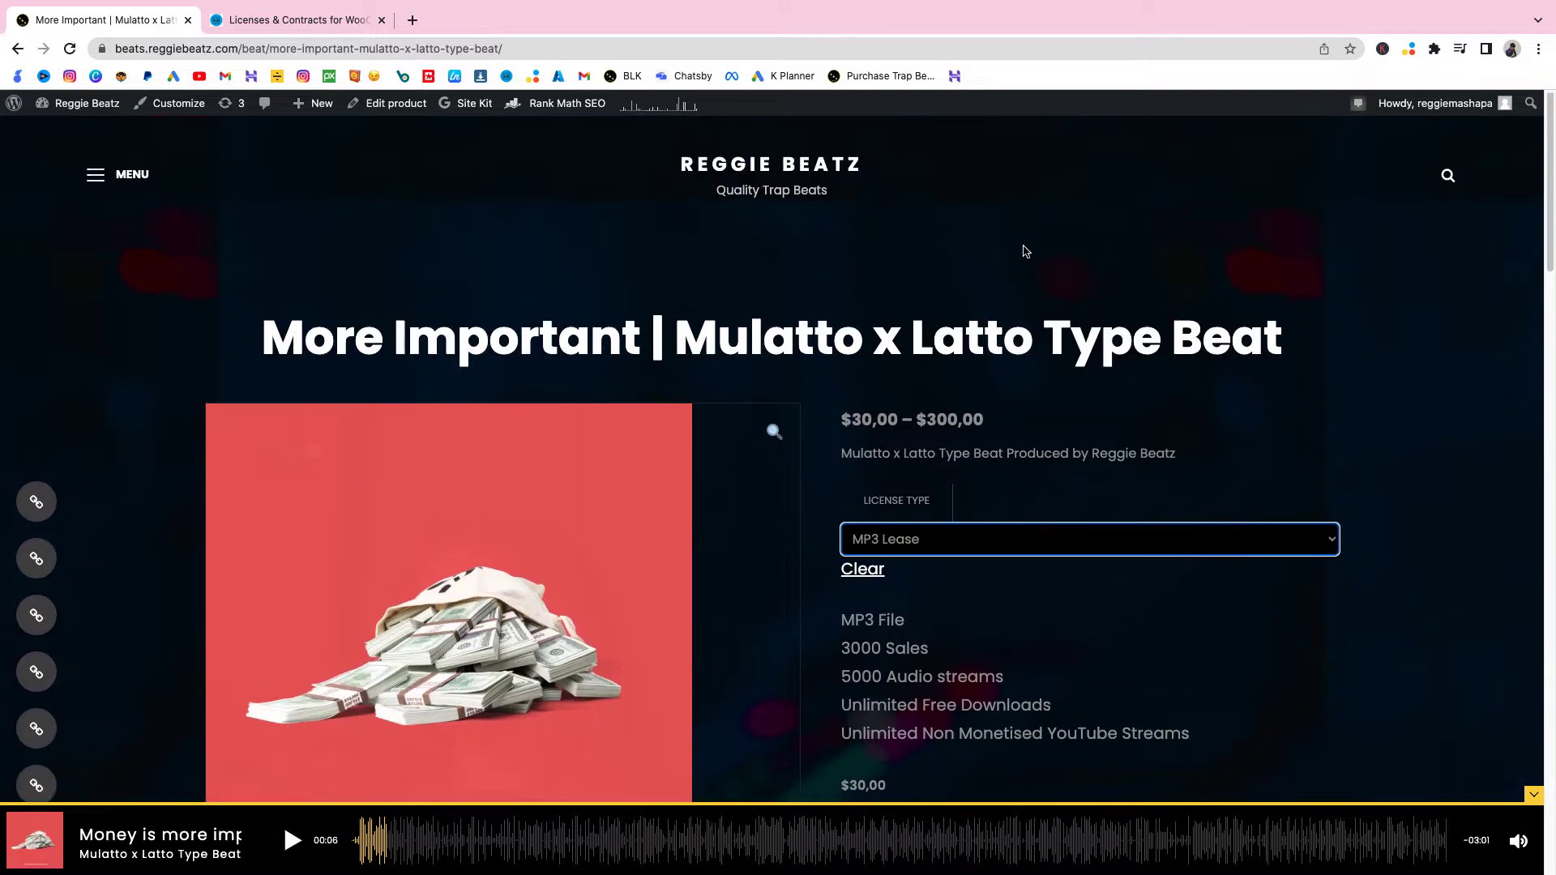
# Return to the store homepage, then switch to the BeatStore tab and its homepage.
pyautogui.click(820, 175)
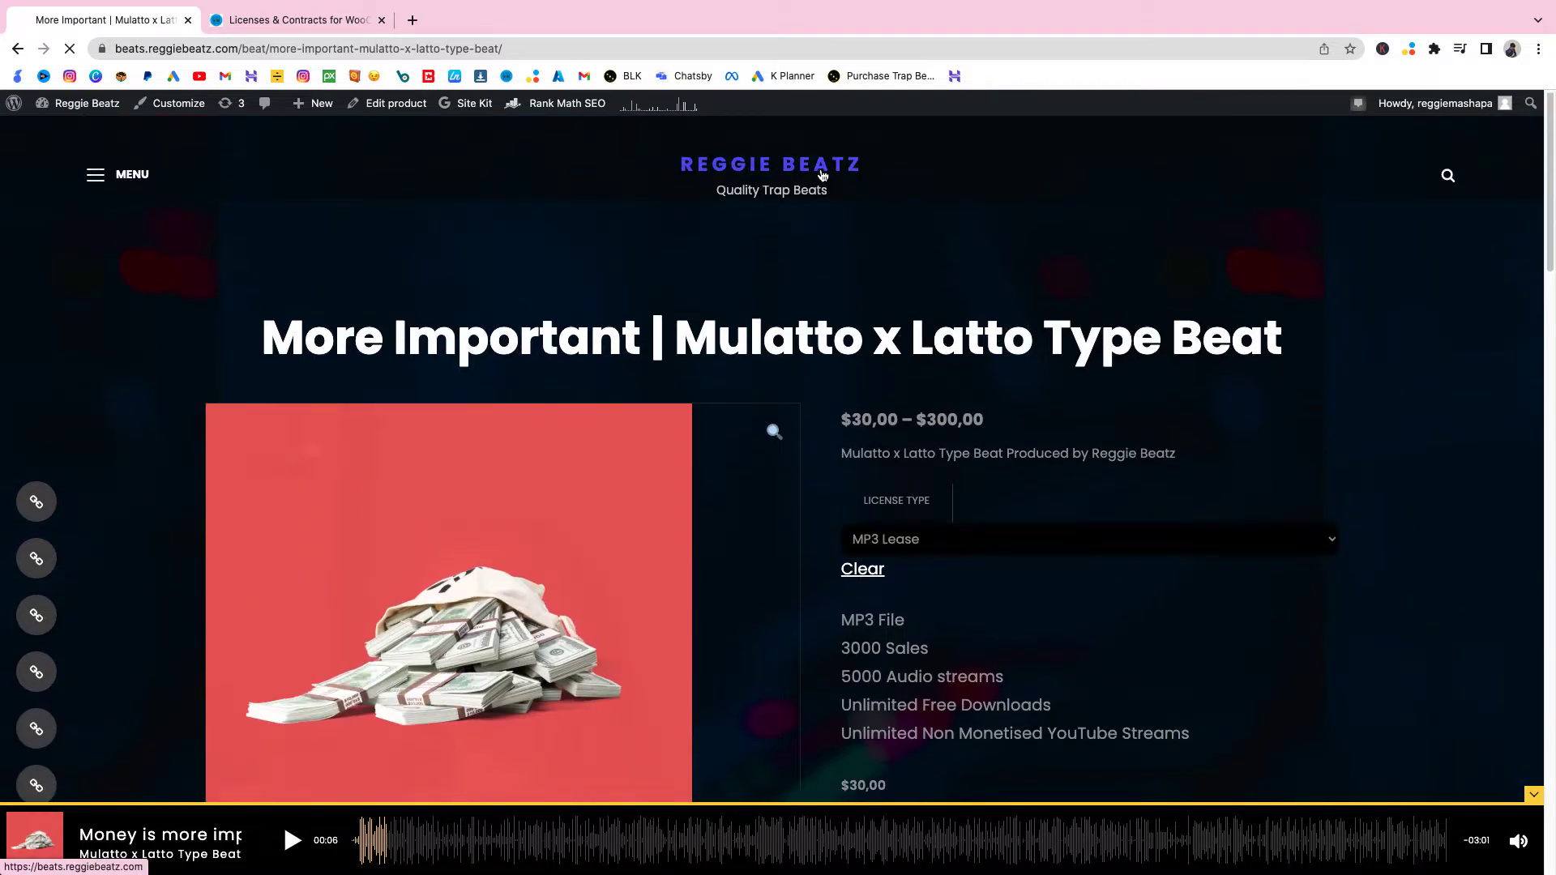
pyautogui.click(295, 24)
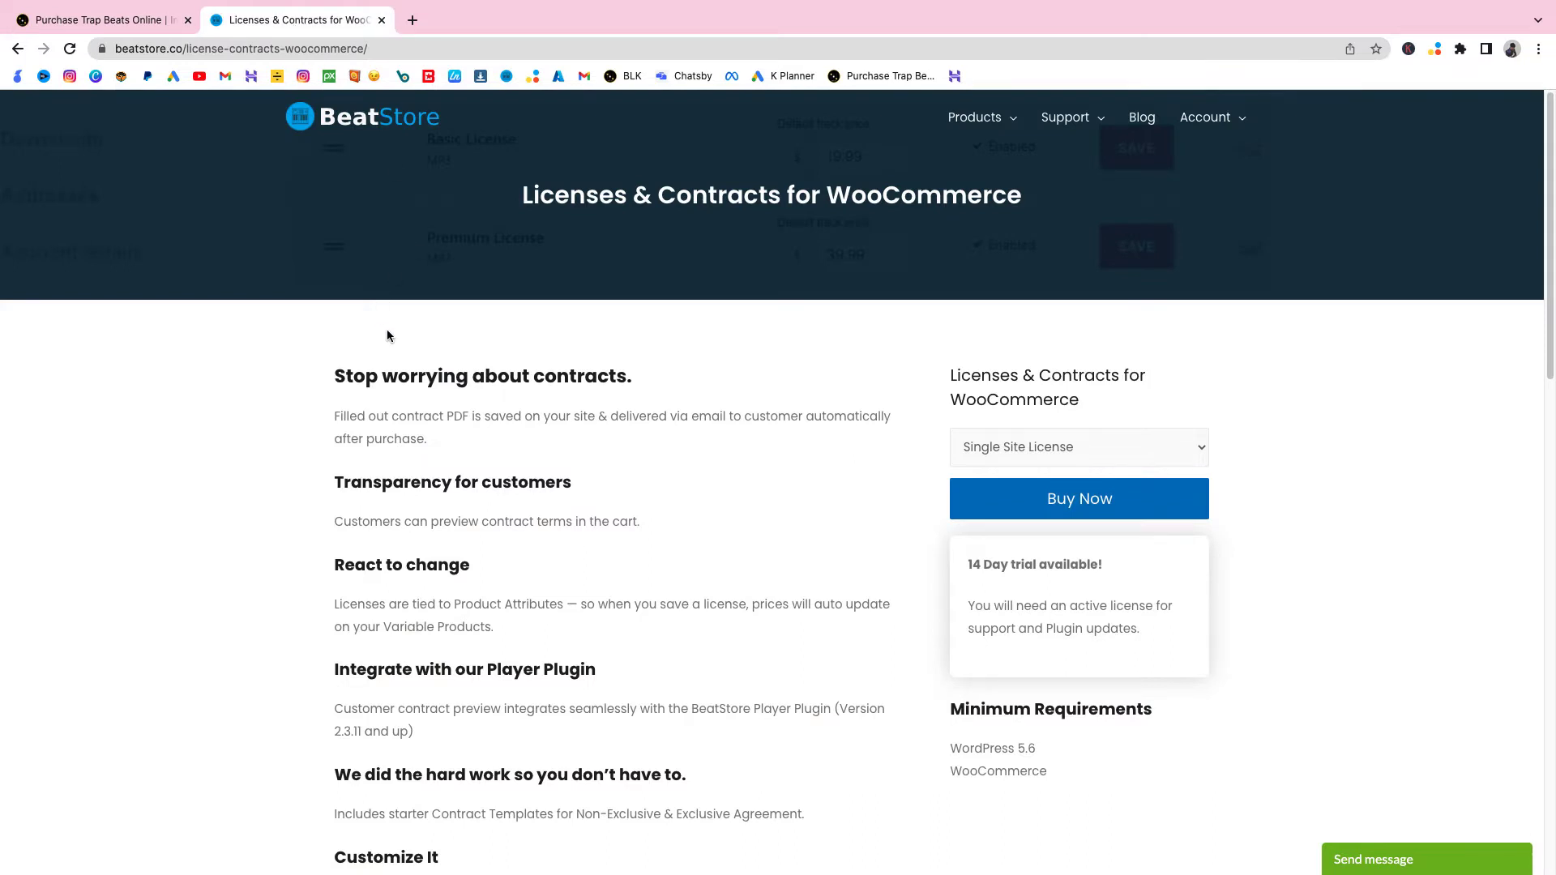
pyautogui.click(392, 114)
pyautogui.moveTo(996, 119)
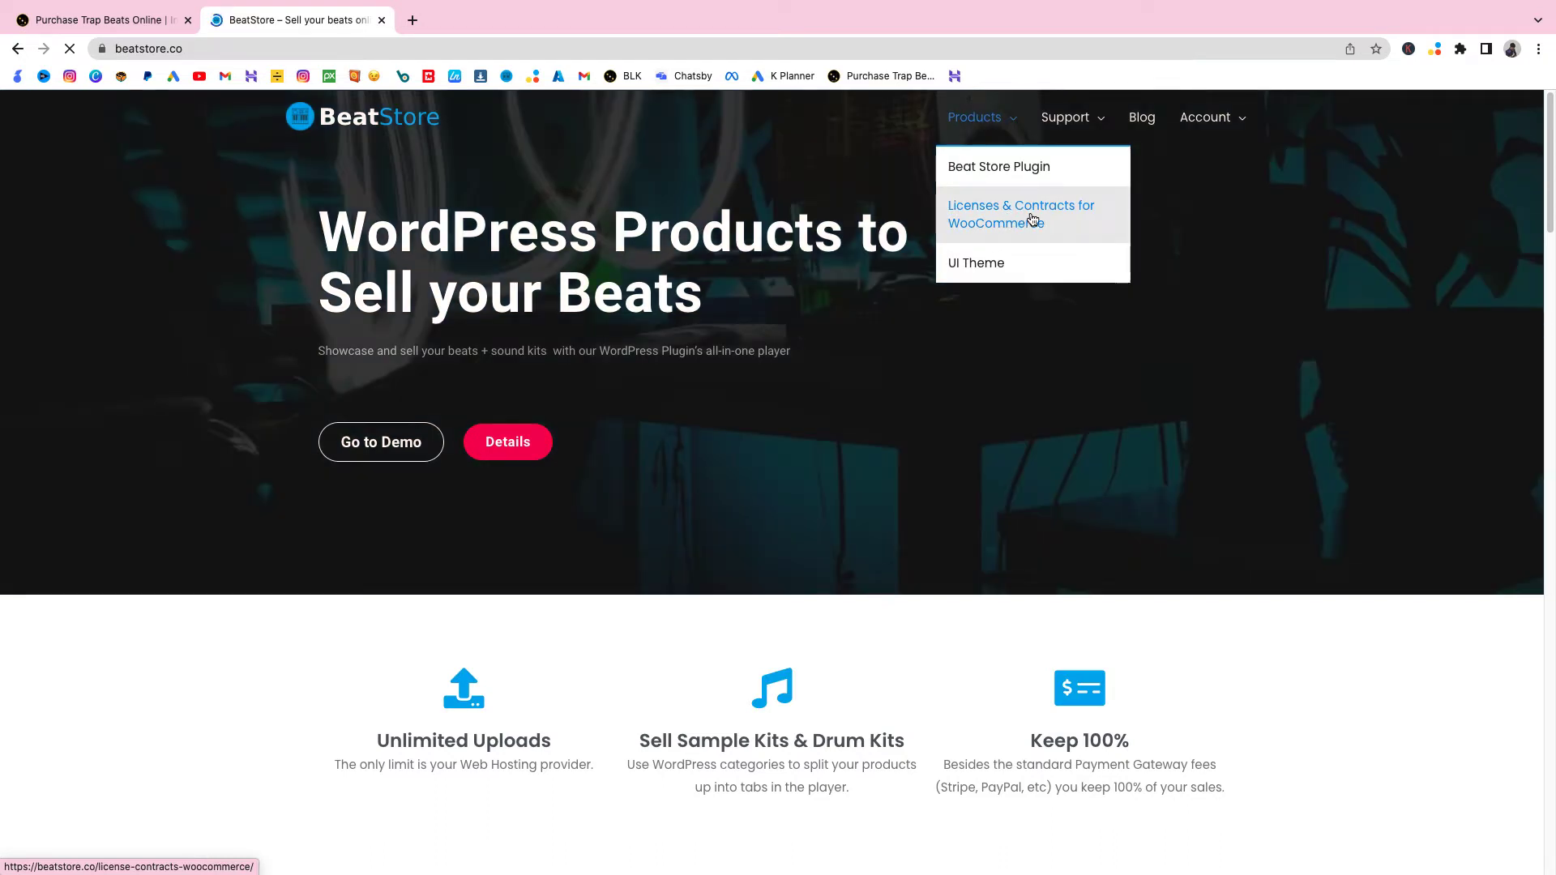
# Open the Licenses & Contracts for WooCommerce product page and keep the Single Site License plan.
pyautogui.click(1032, 219)
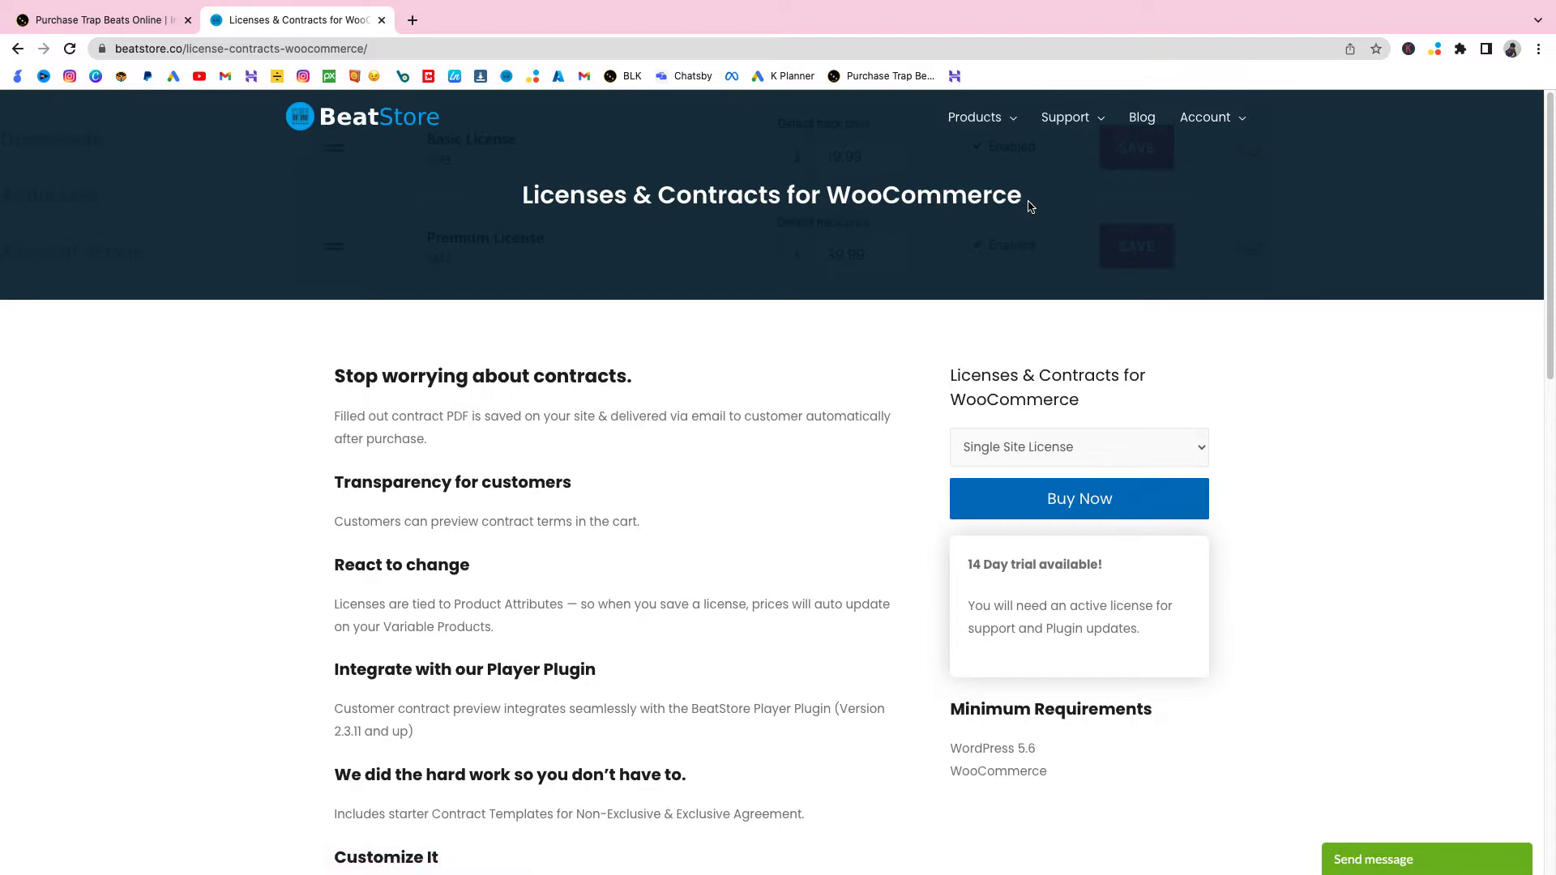
pyautogui.scroll(-8, 556, 438)
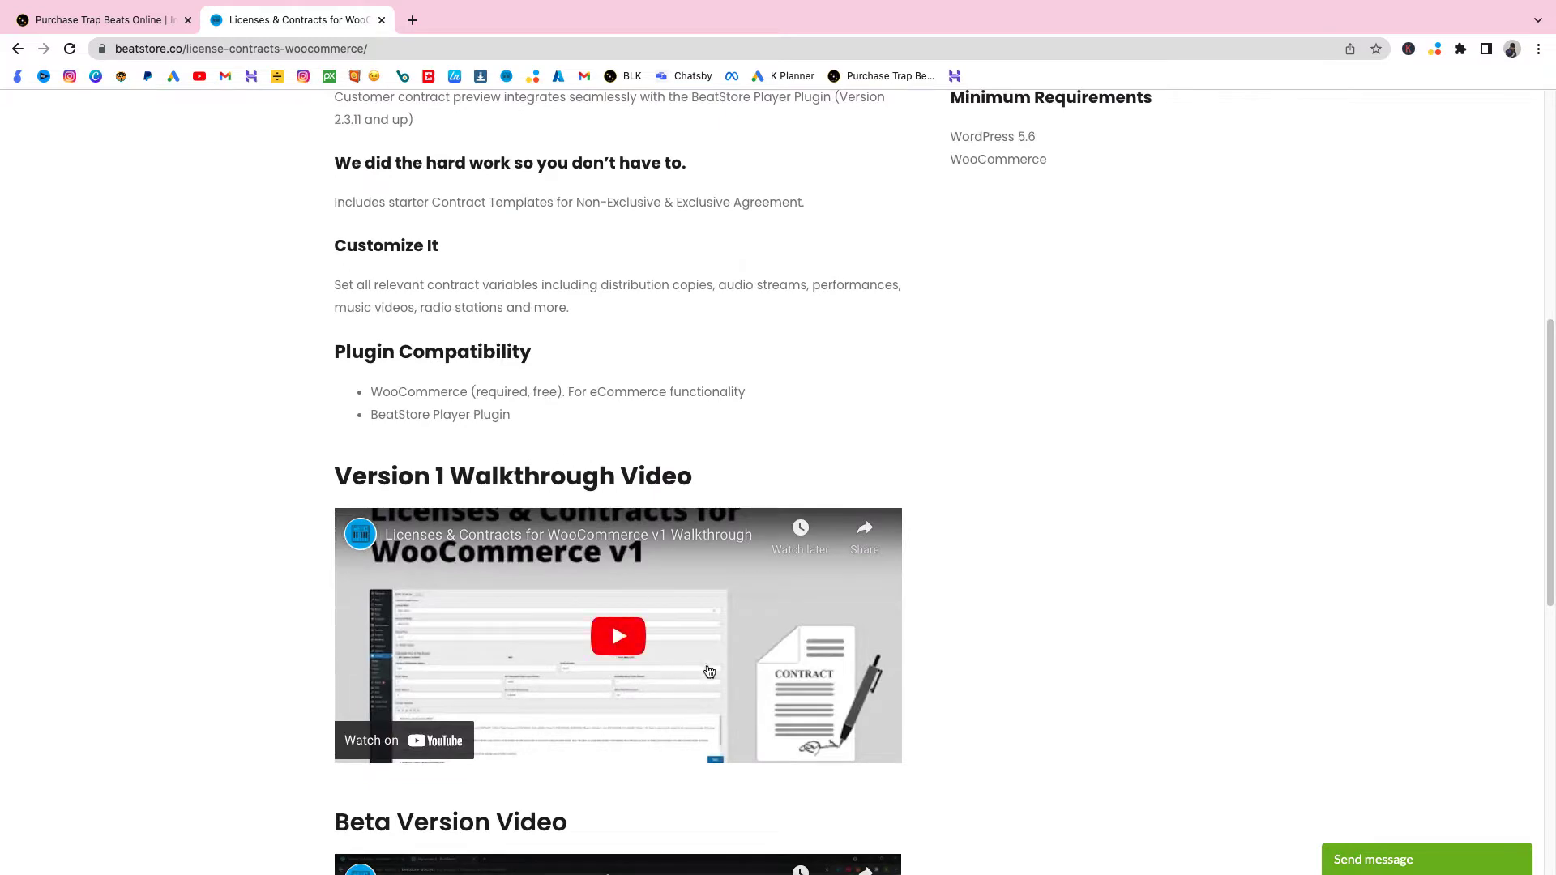
pyautogui.scroll(5, 635, 646)
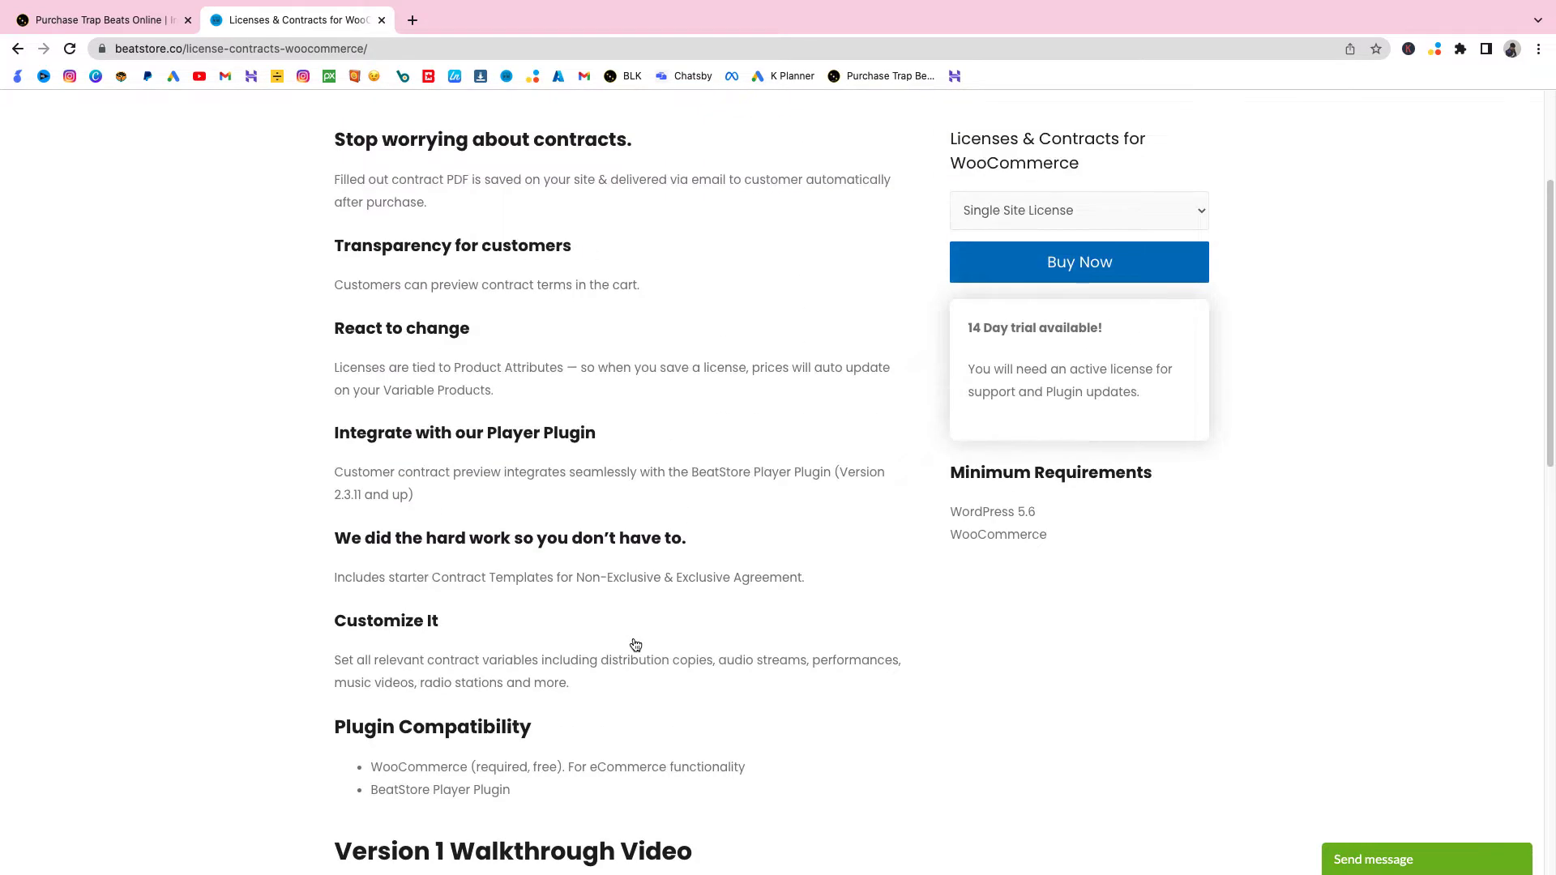
pyautogui.scroll(3, 635, 645)
pyautogui.click(1086, 451)
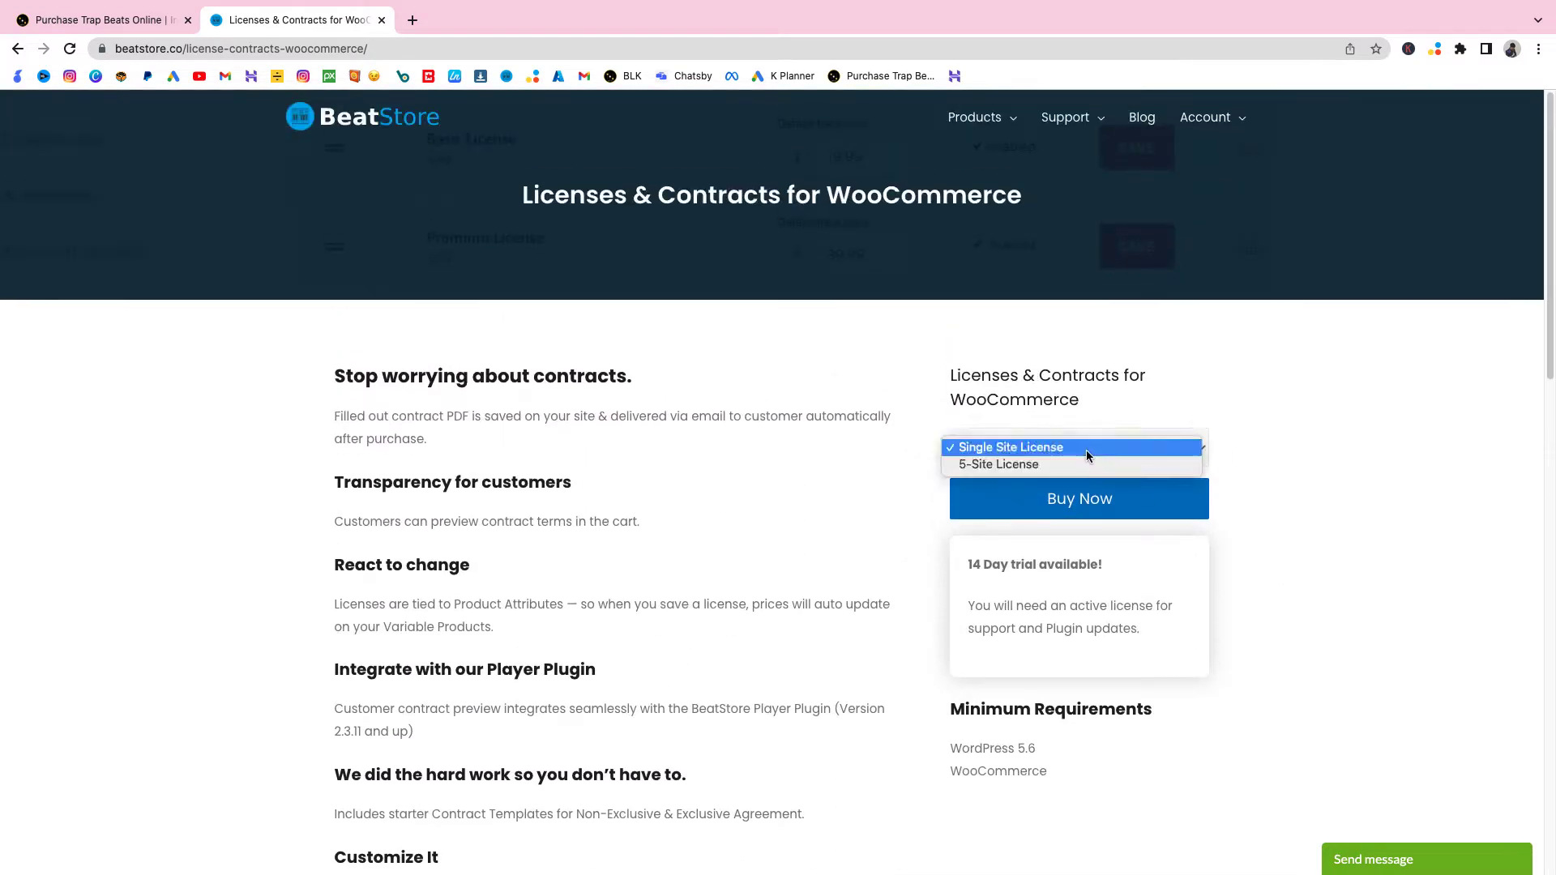
pyautogui.click(1157, 447)
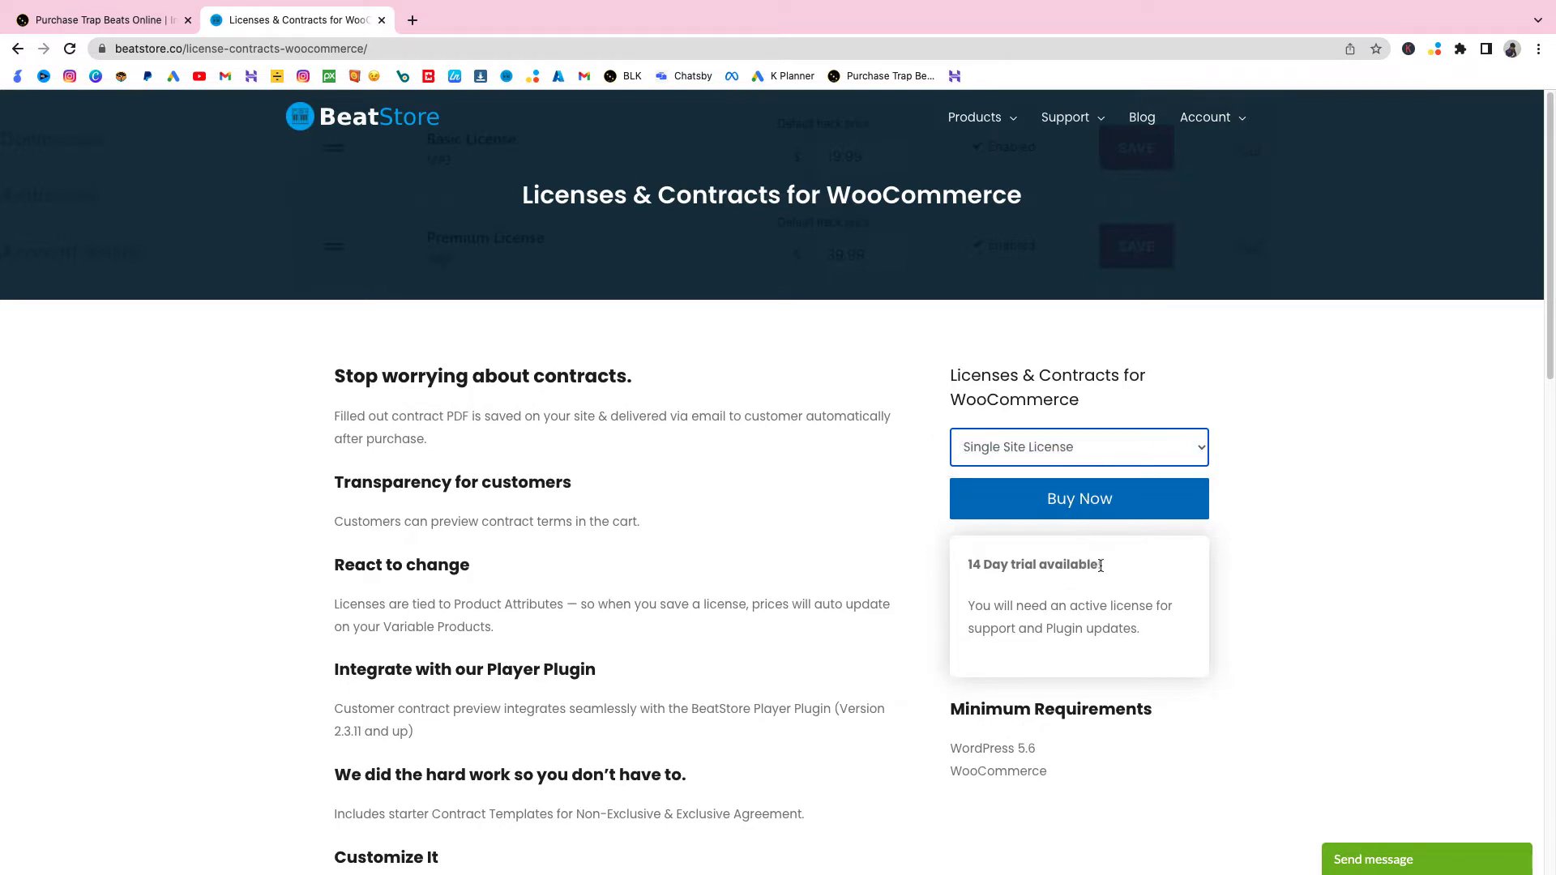
pyautogui.click(1088, 506)
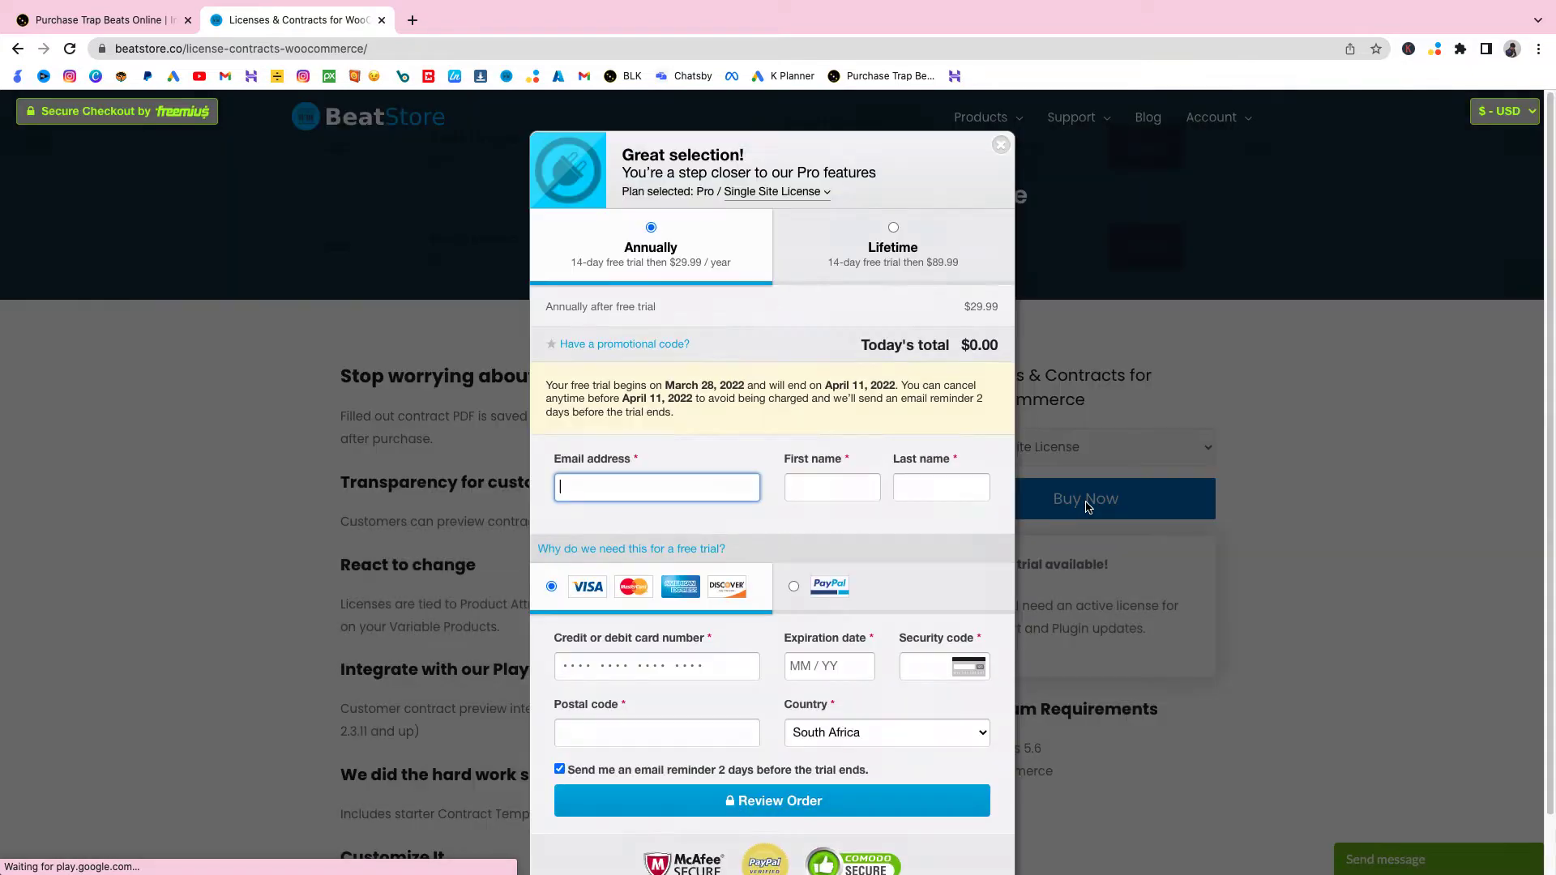
pyautogui.click(906, 326)
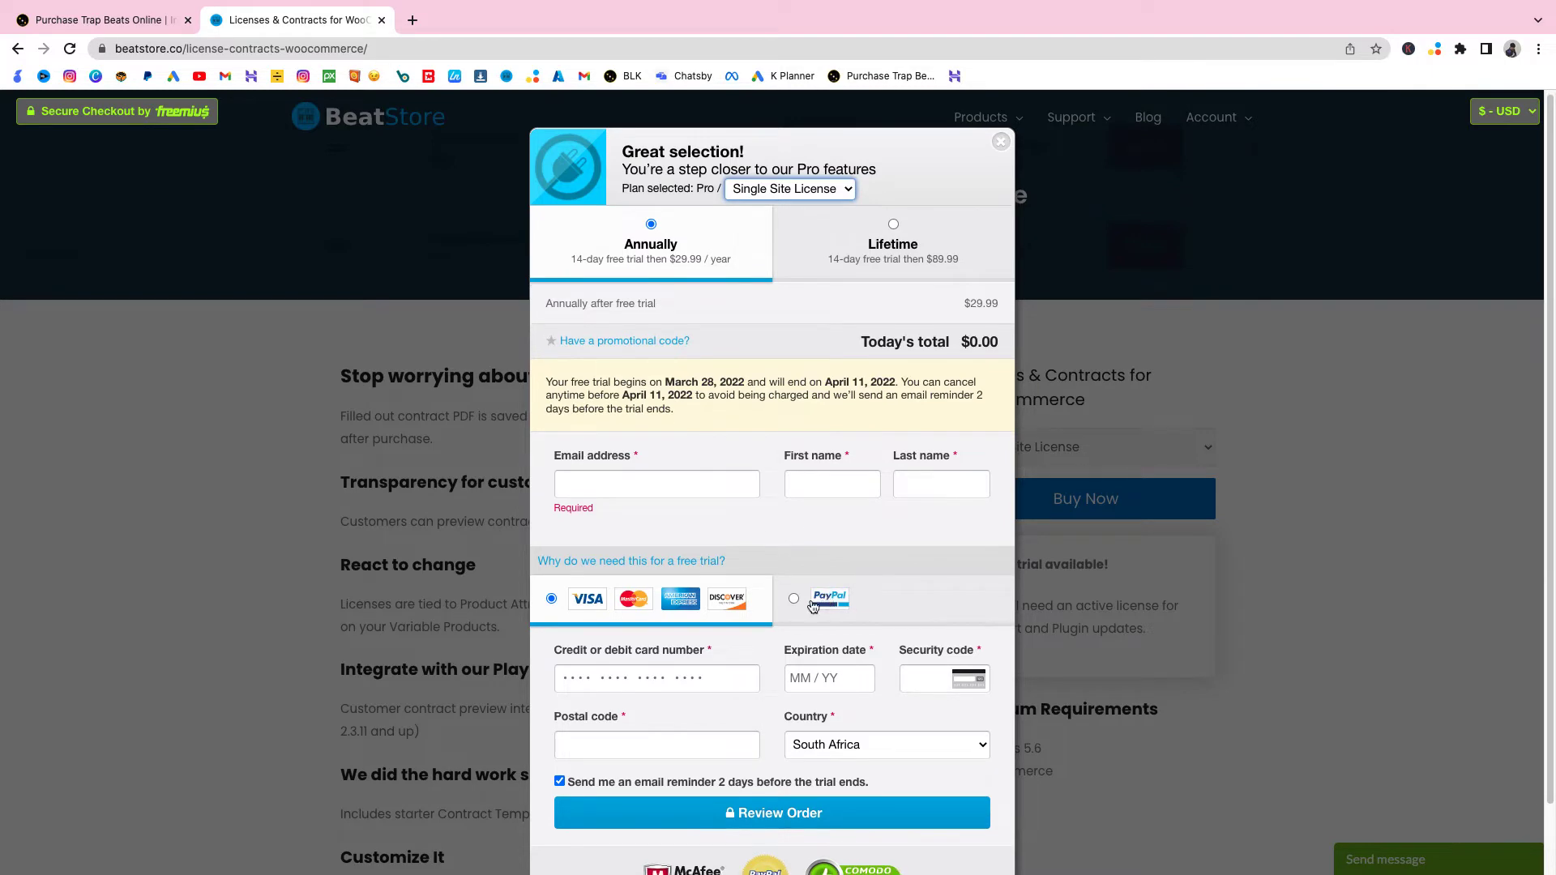
pyautogui.click(1001, 144)
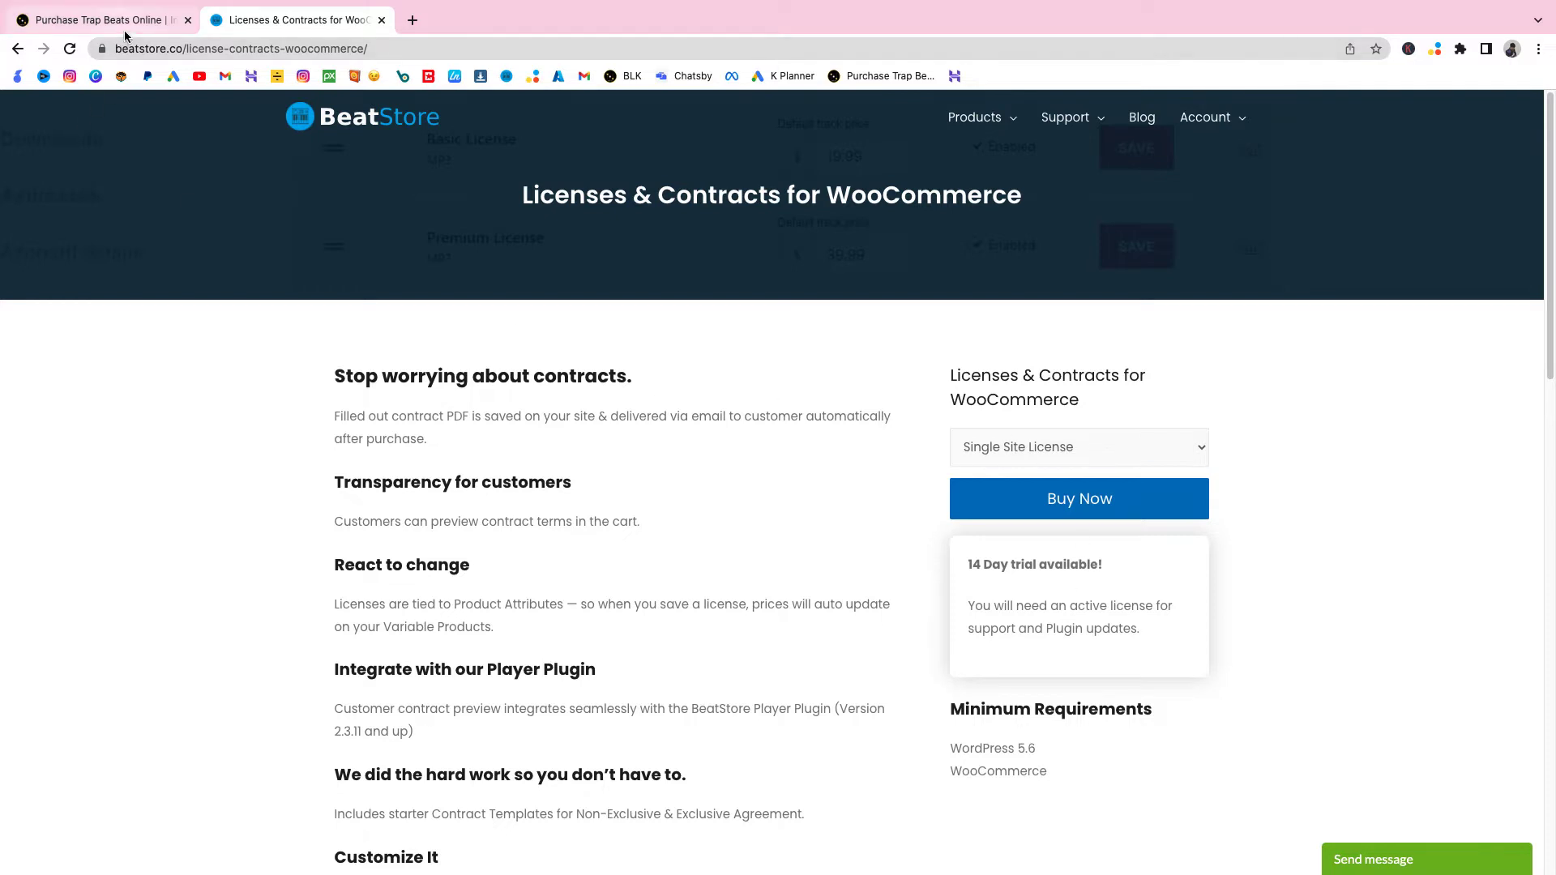
# Go from the storefront to the WordPress dashboard's installed plugins list.
pyautogui.click(160, 24)
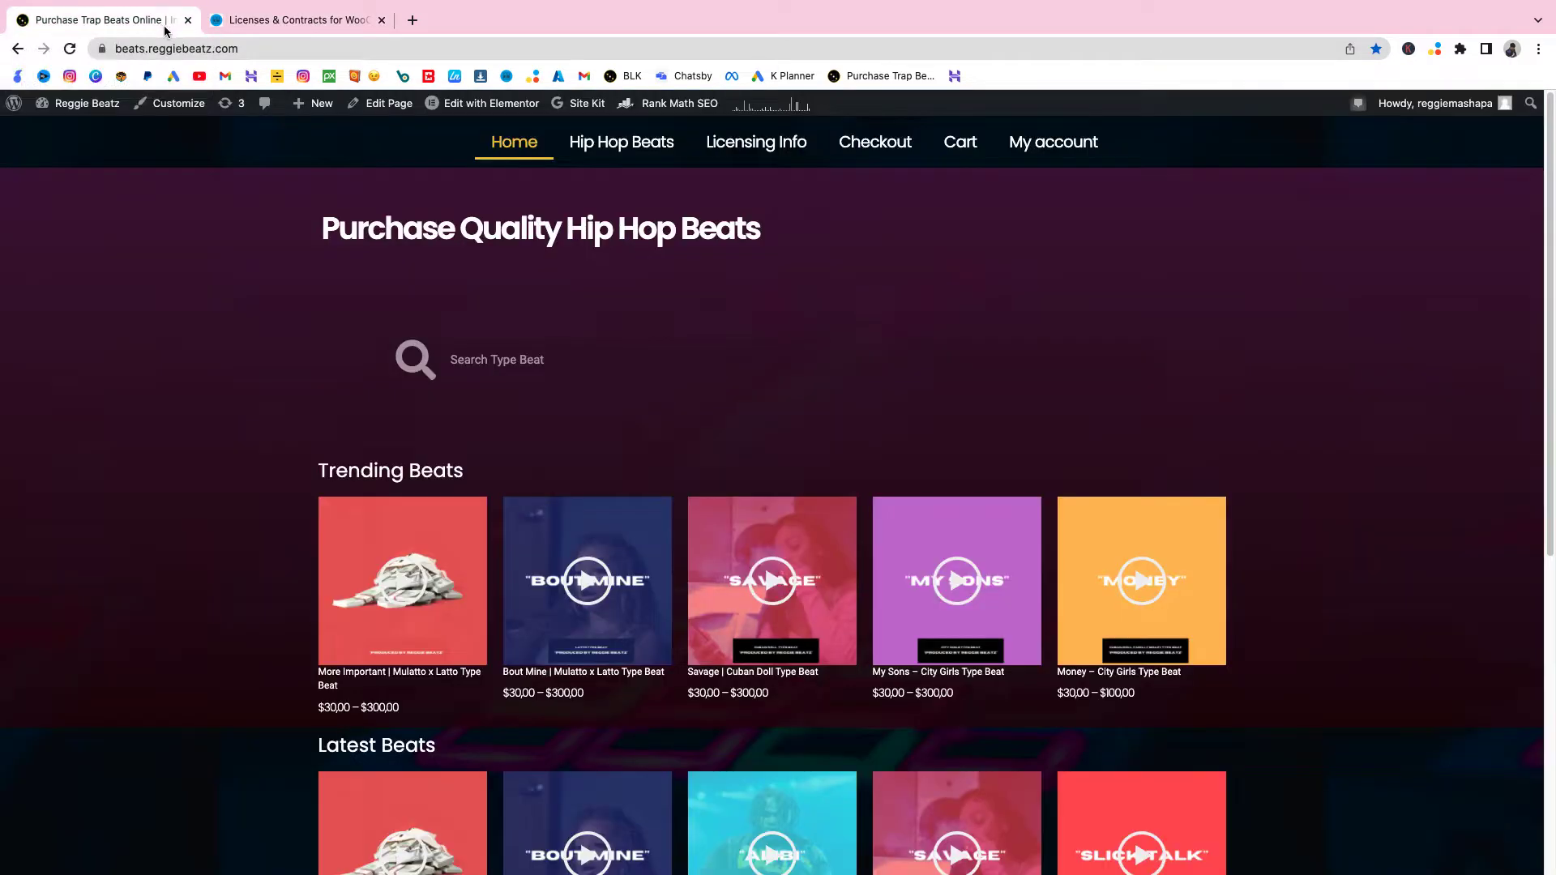
pyautogui.moveTo(96, 101)
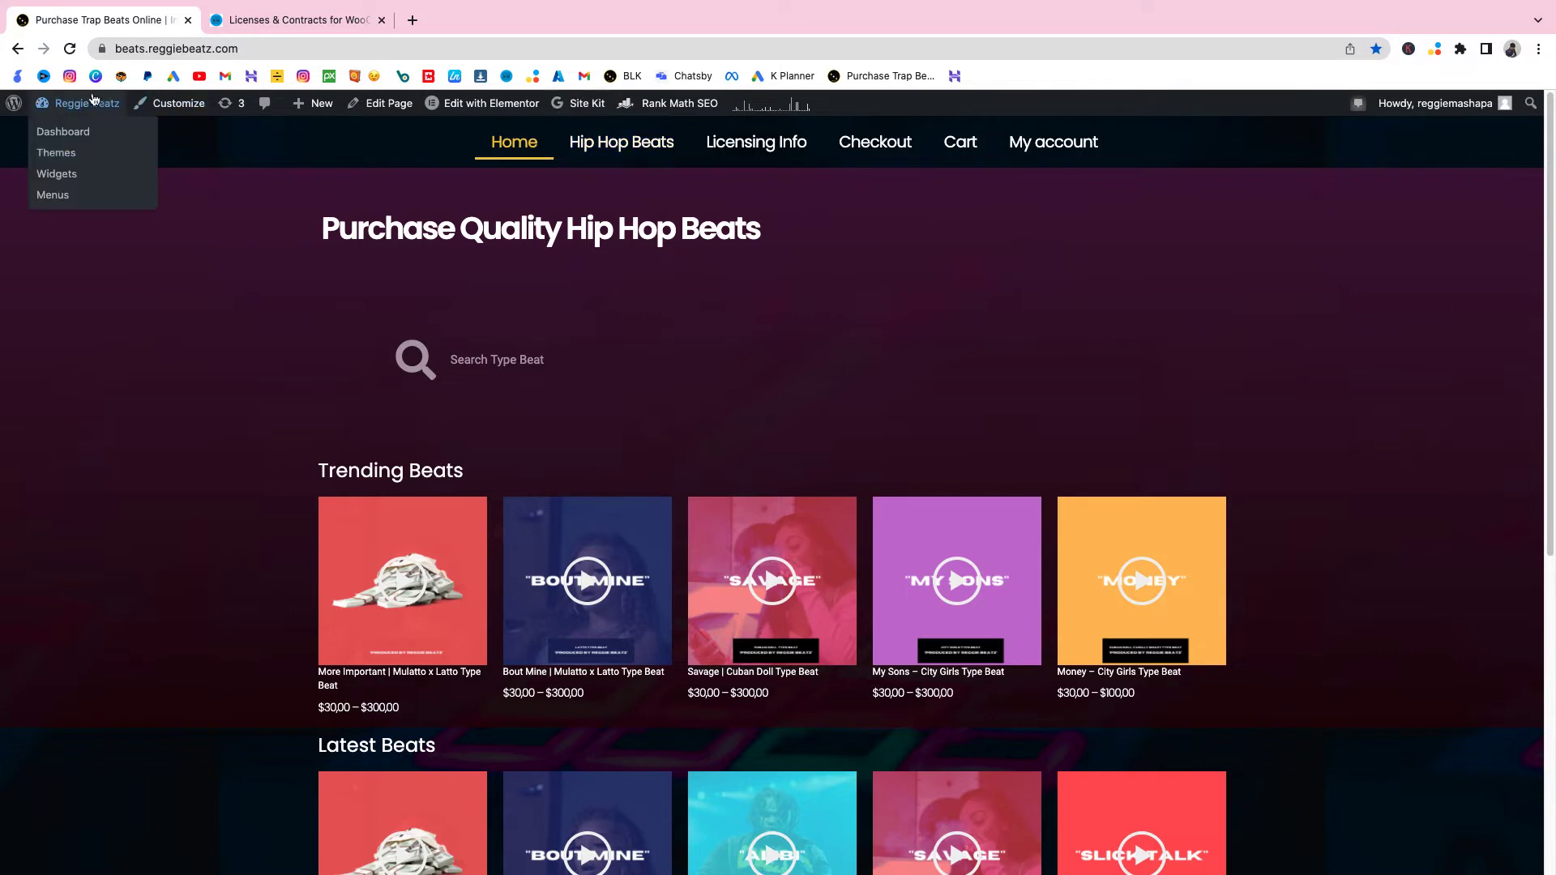
pyautogui.click(77, 138)
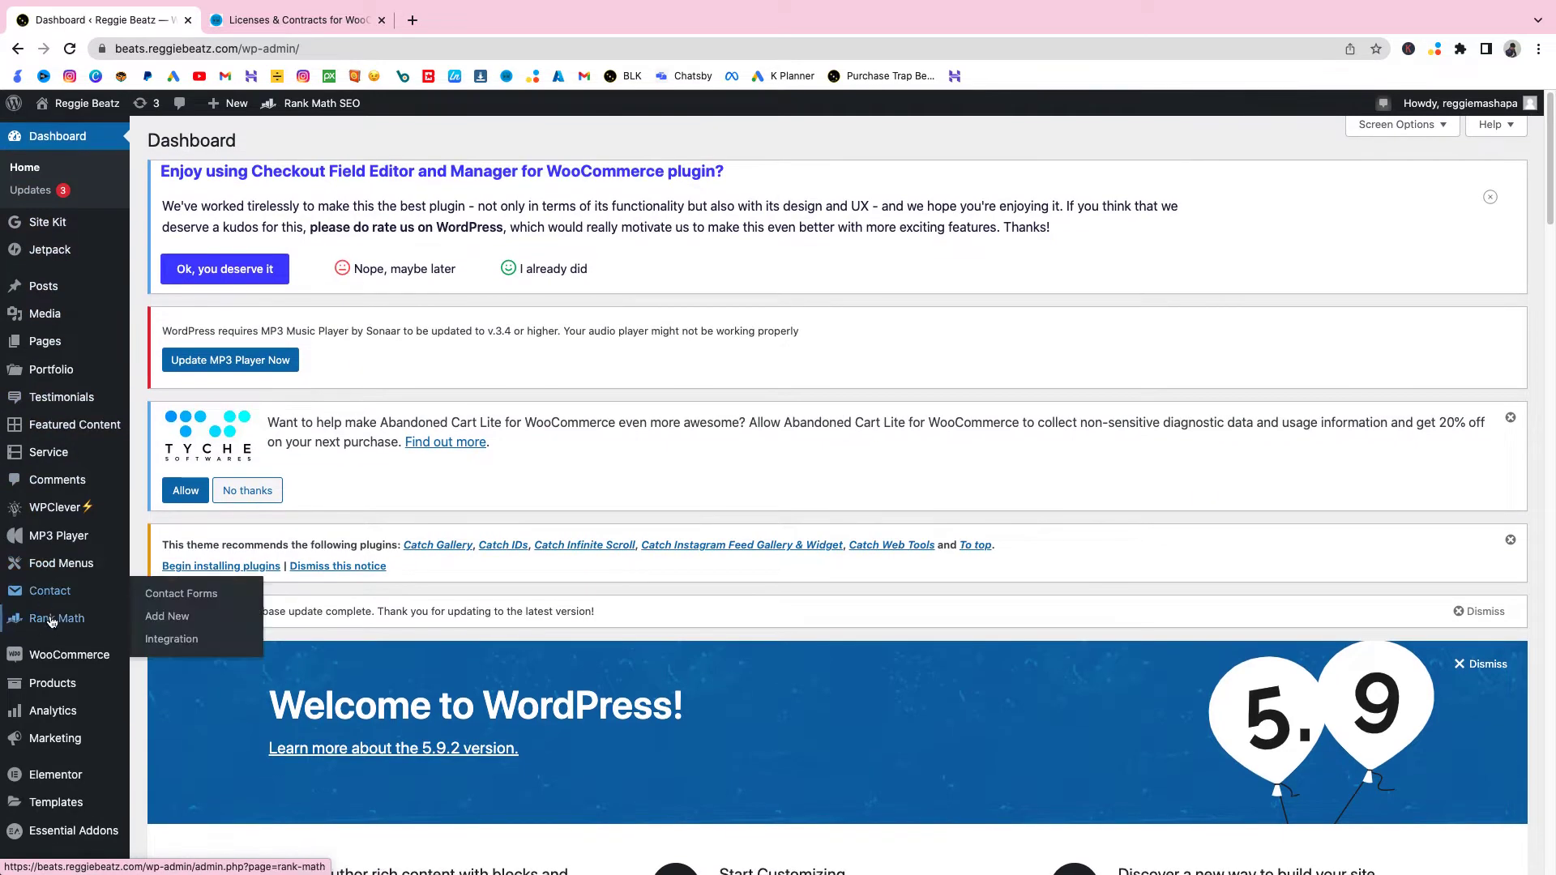
pyautogui.scroll(-3, 65, 624)
pyautogui.moveTo(65, 636)
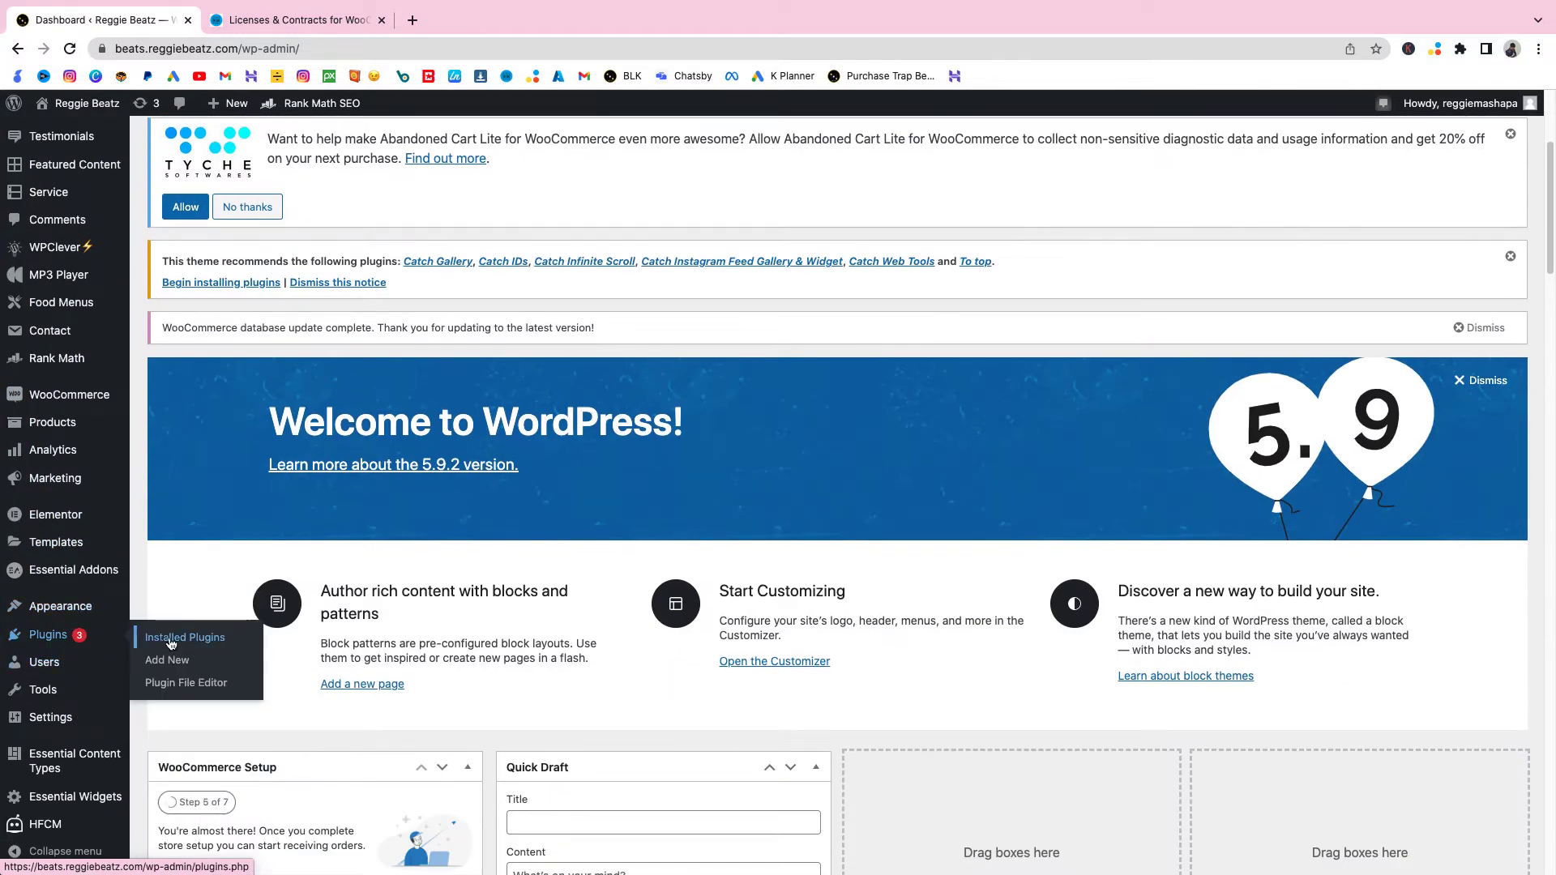
pyautogui.click(207, 636)
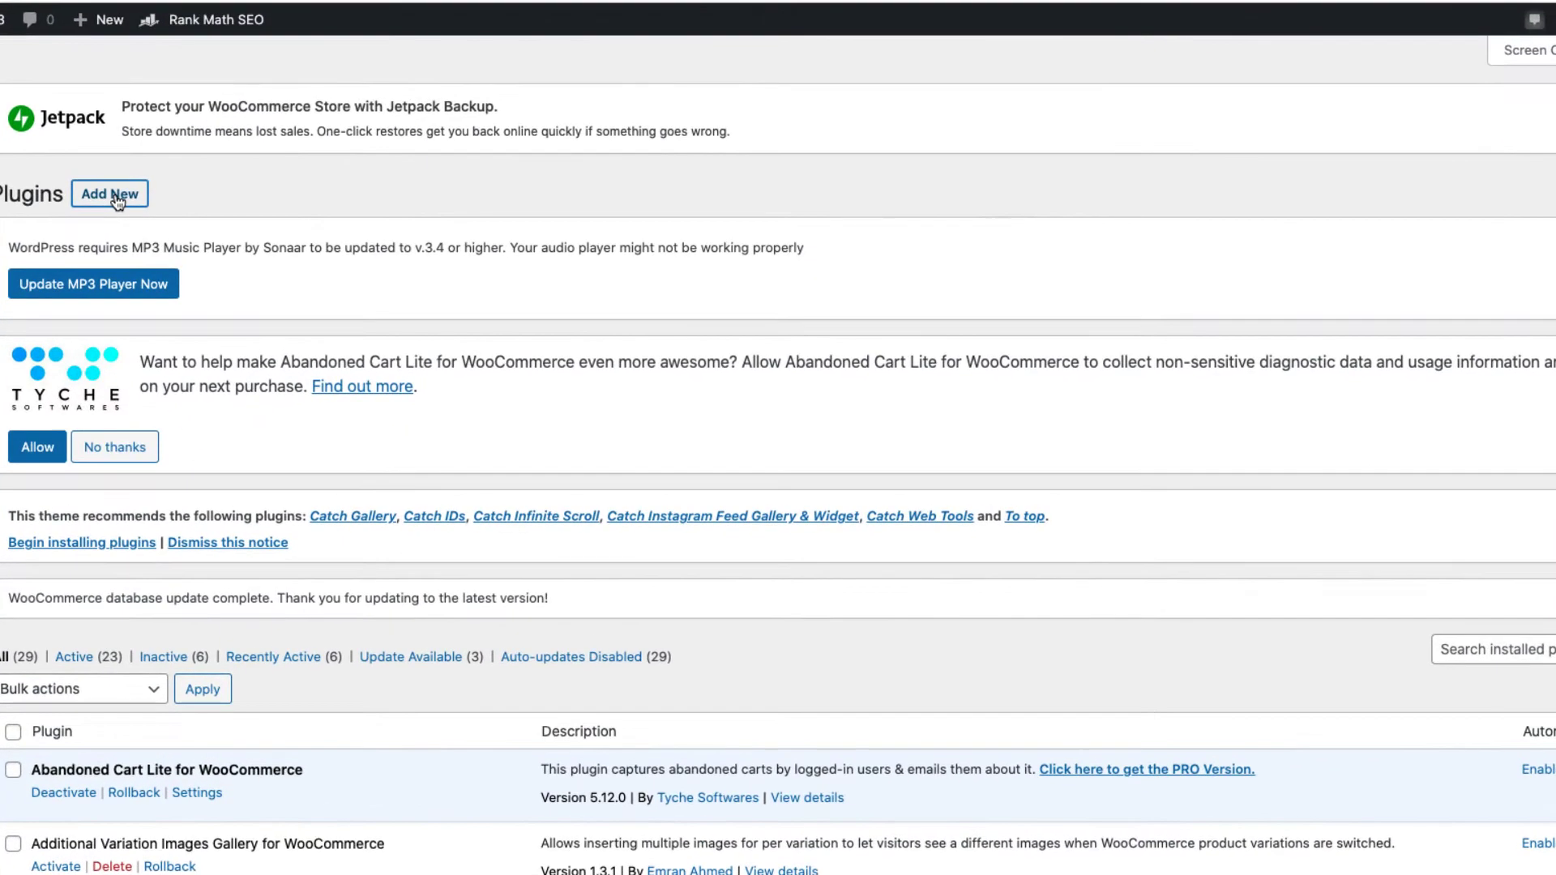
# On Add Plugins, reveal the zip upload form and browse the Downloads folder for a file.
pyautogui.click(117, 202)
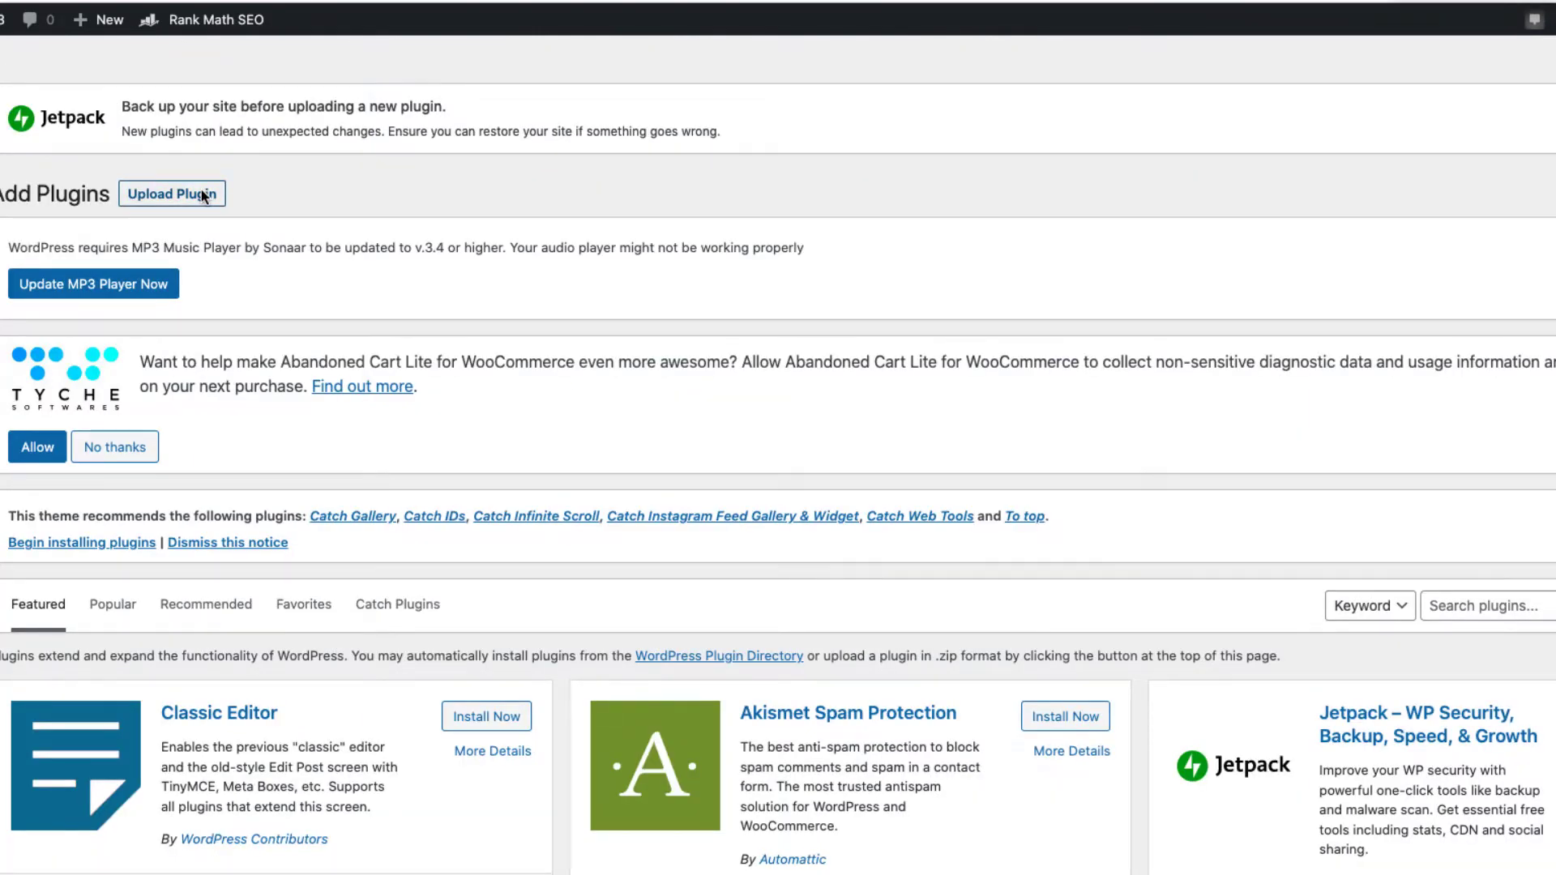
pyautogui.scroll(-4, 622, 430)
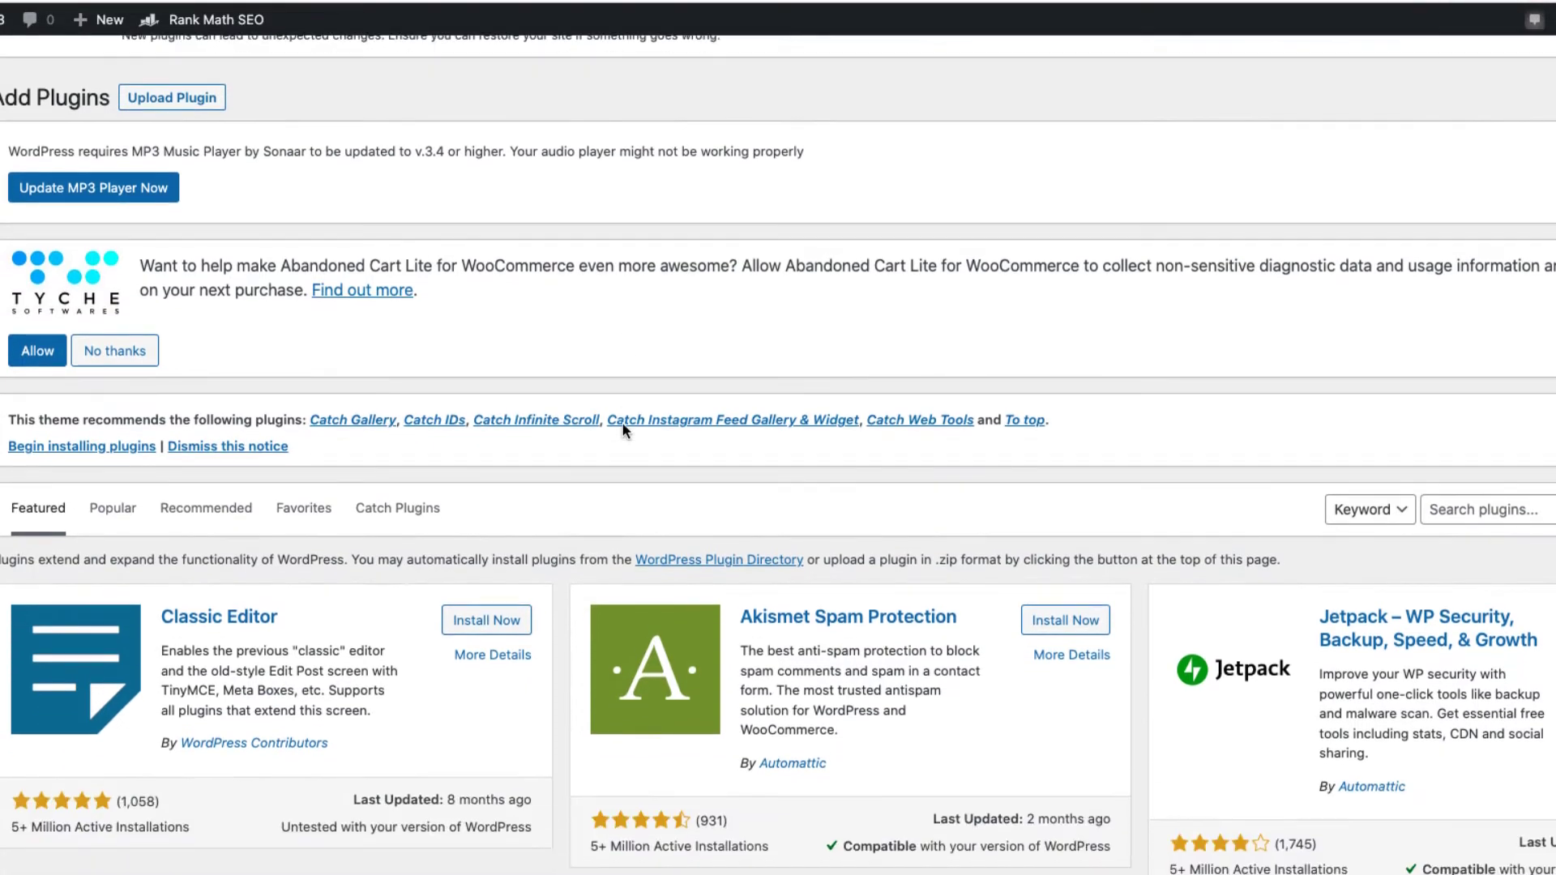
pyautogui.scroll(-5, 621, 430)
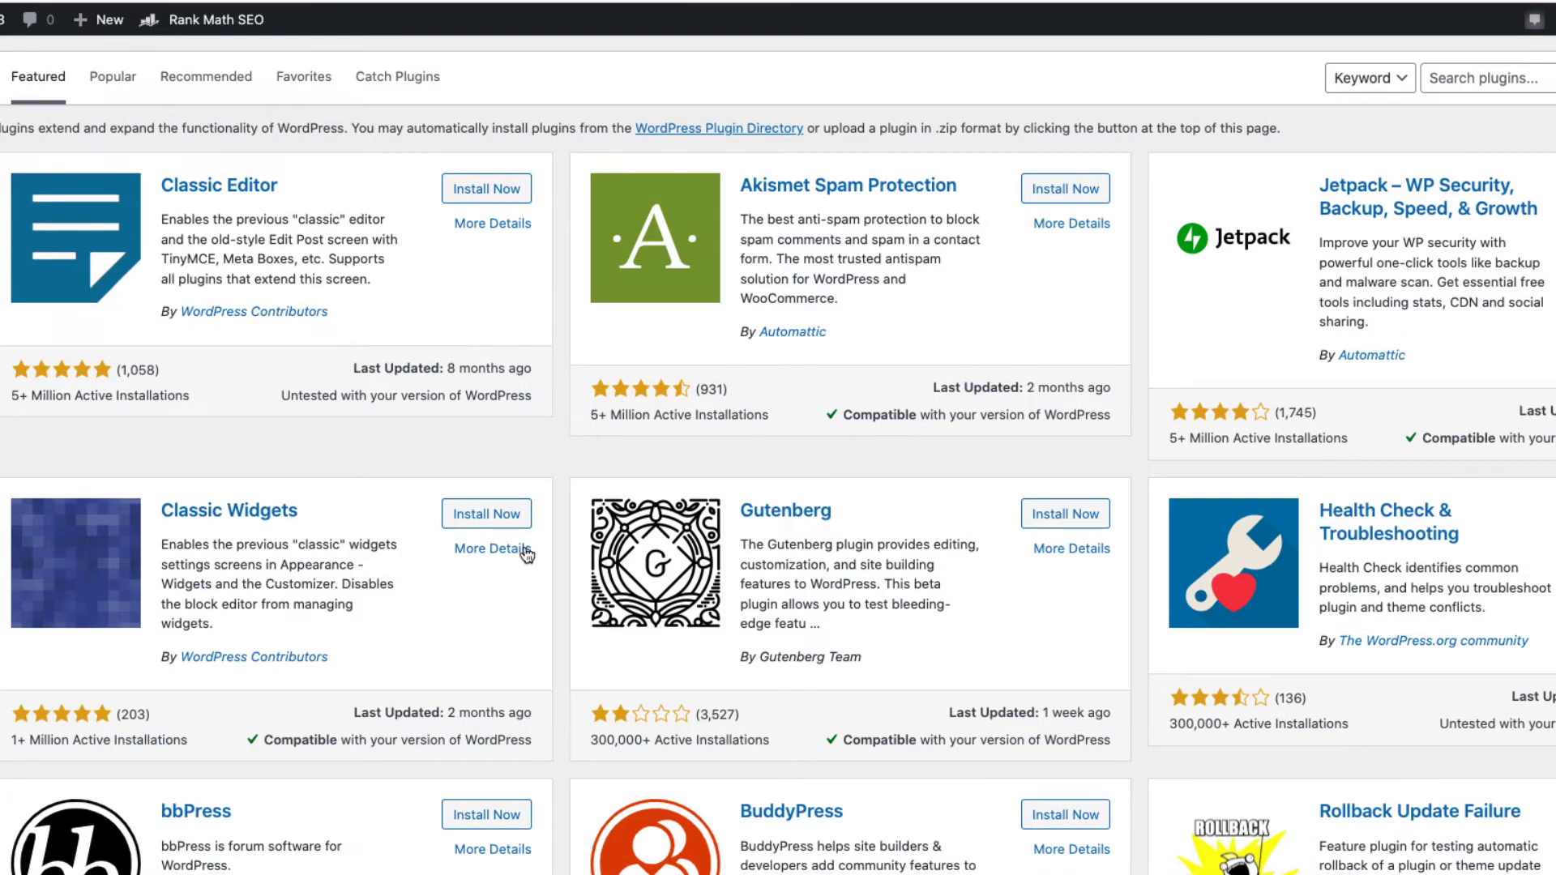
pyautogui.scroll(5, 521, 545)
pyautogui.scroll(2, 584, 535)
pyautogui.click(293, 242)
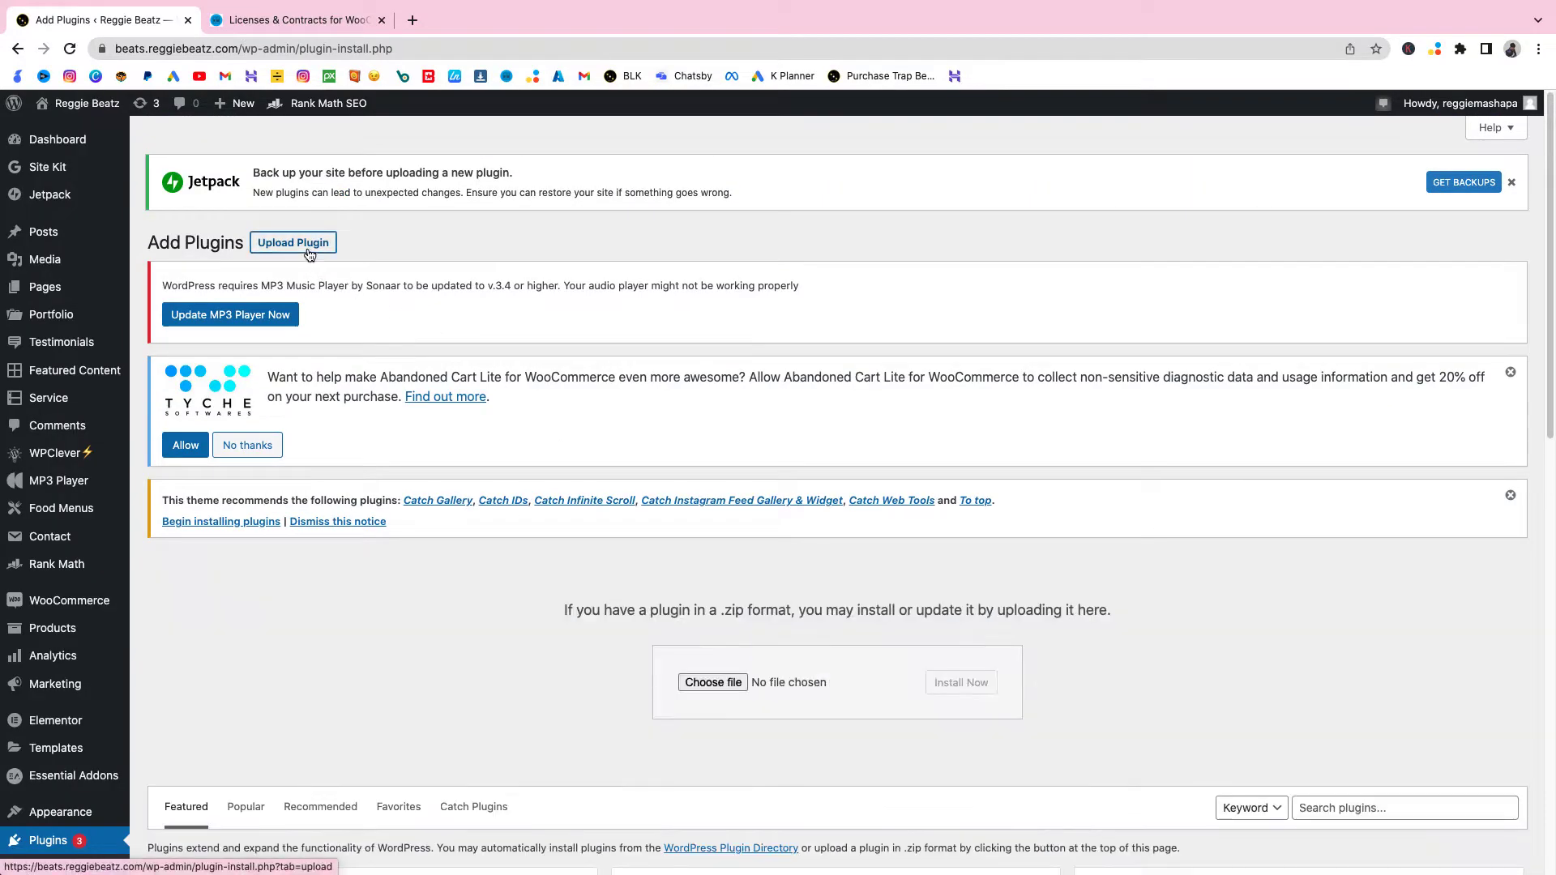
pyautogui.click(698, 682)
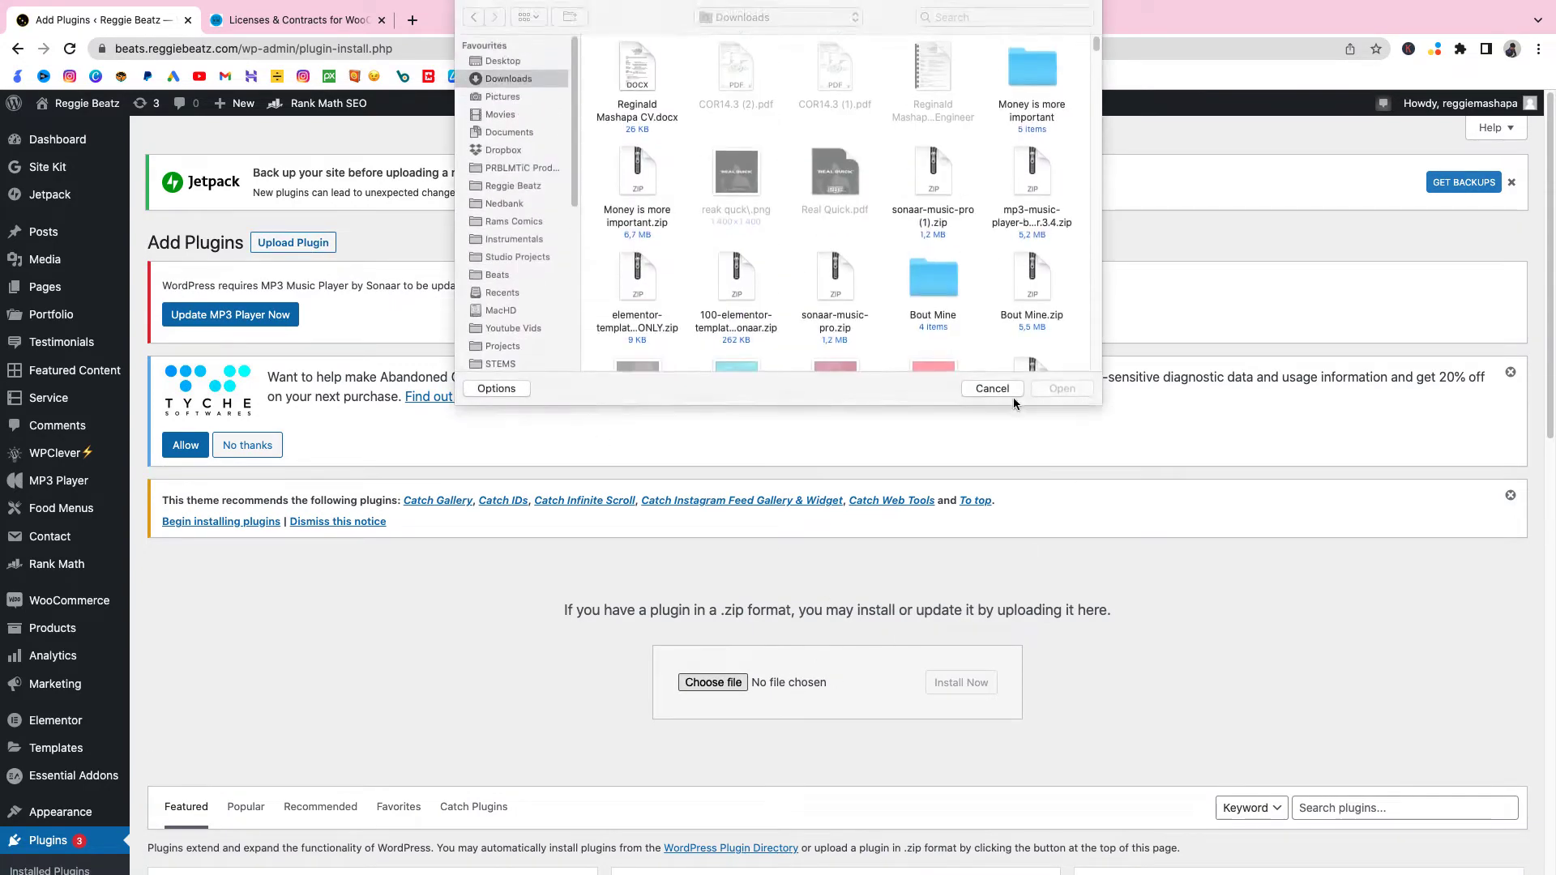
# Dismiss the file chooser and activate the BeatStore Licenses & Contracts plugin.
pyautogui.click(998, 387)
pyautogui.scroll(-5, 486, 527)
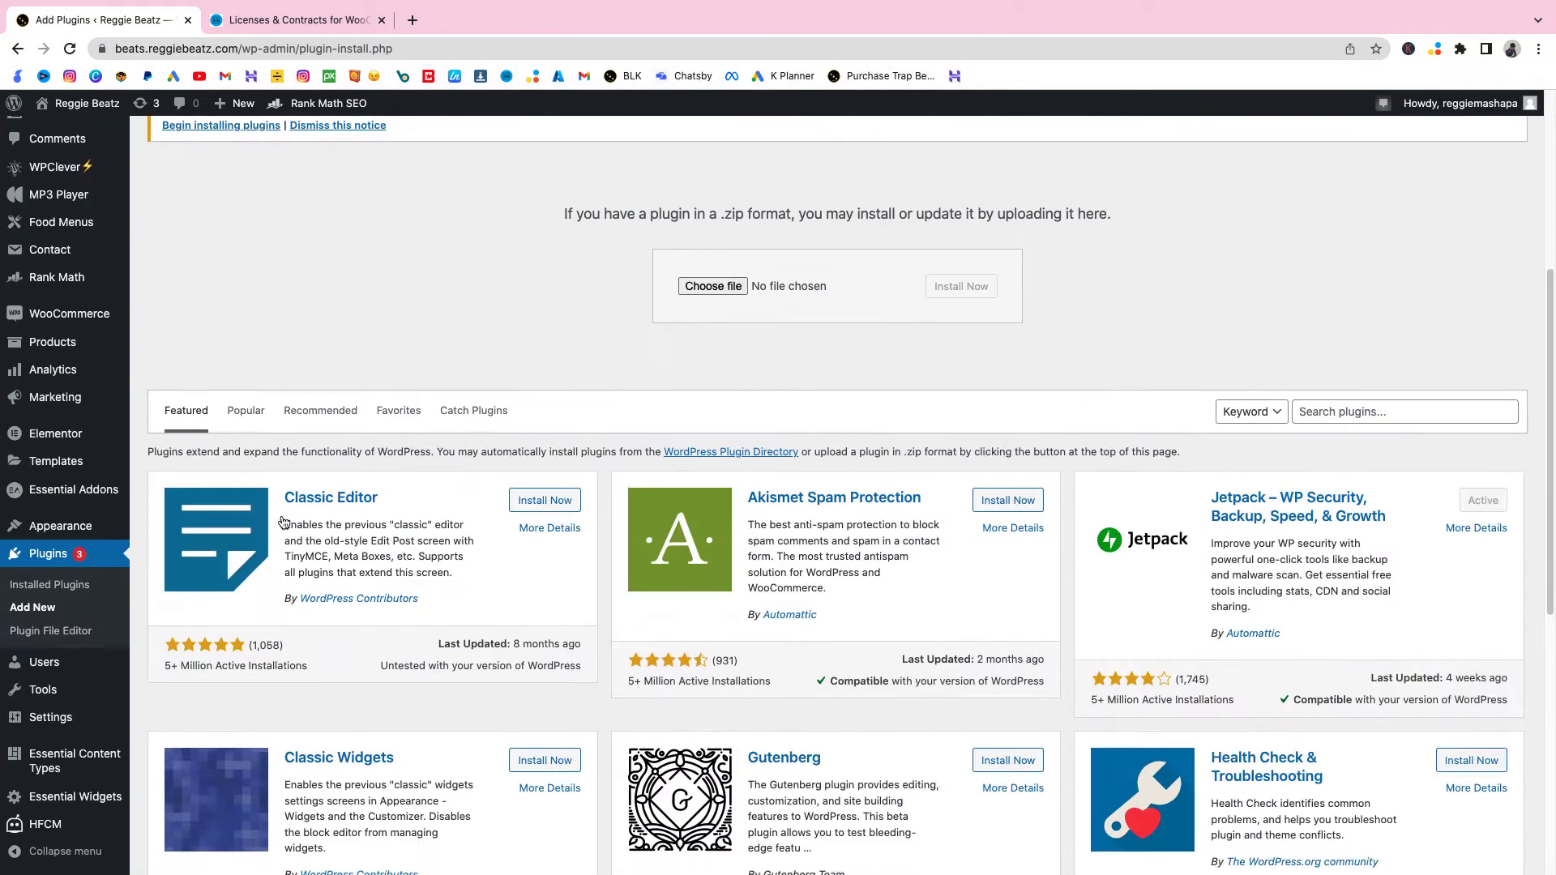
pyautogui.click(71, 593)
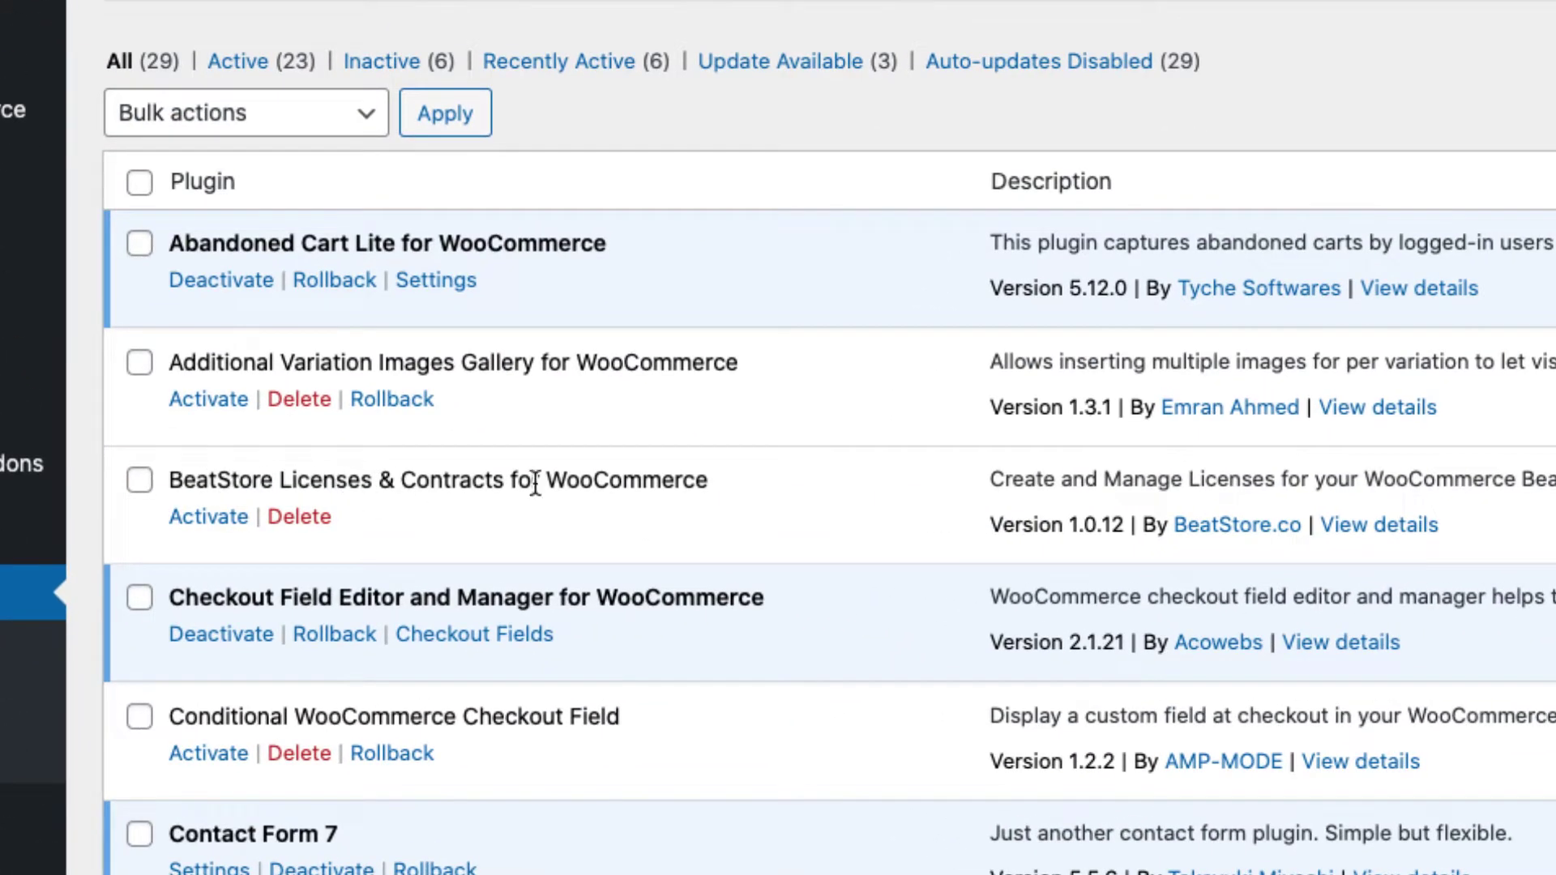
pyautogui.click(221, 525)
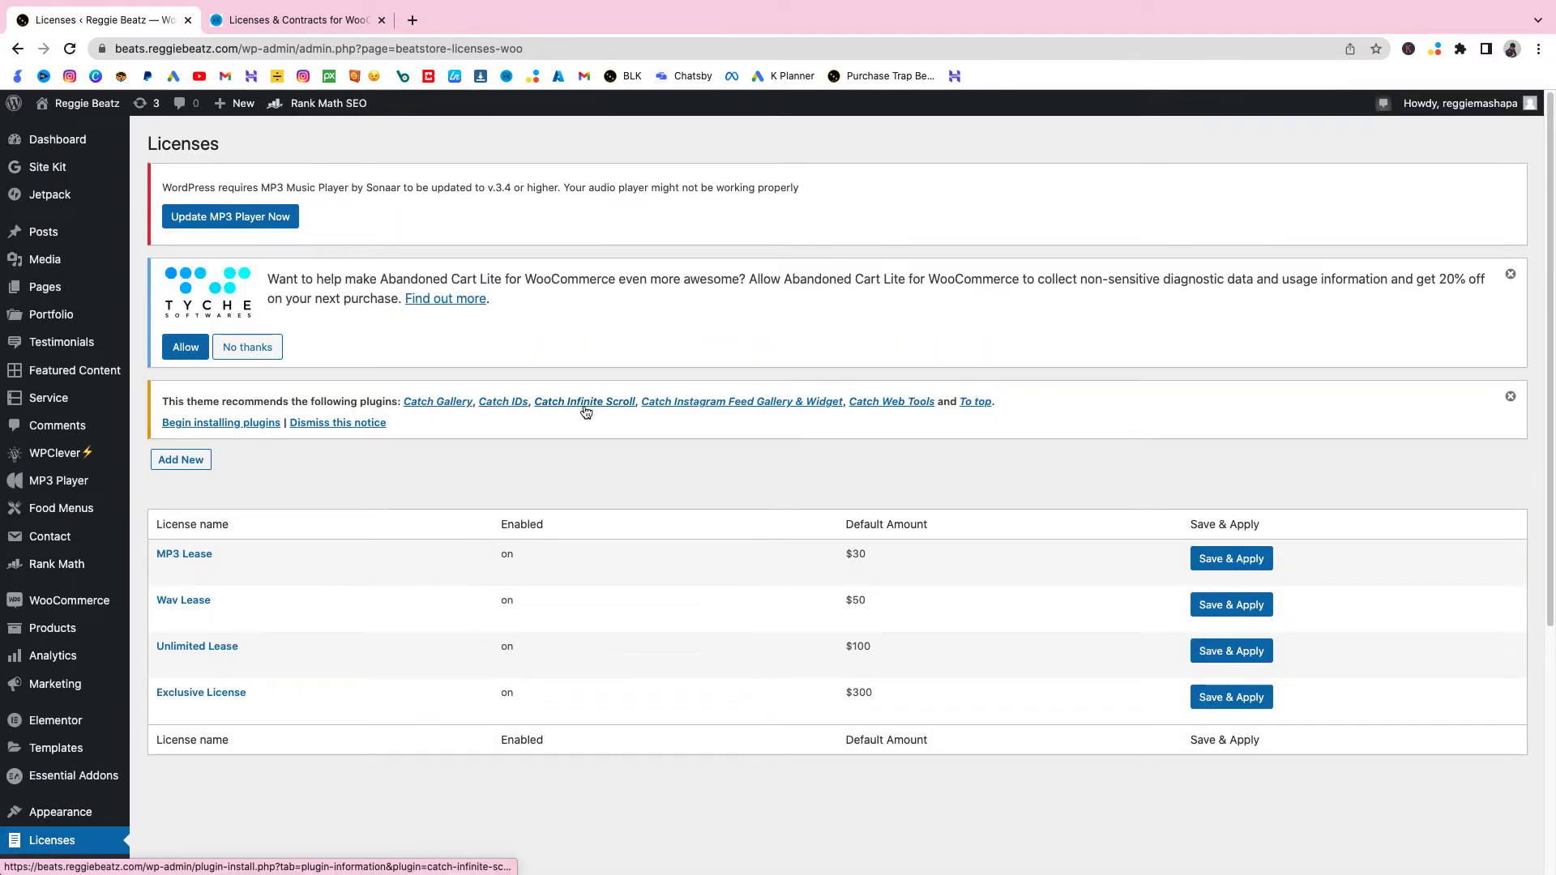
# Open the Licenses page listing MP3 $30, Wav $50, Unlimited $100 and Exclusive $300 licenses.
pyautogui.scroll(-5, 801, 368)
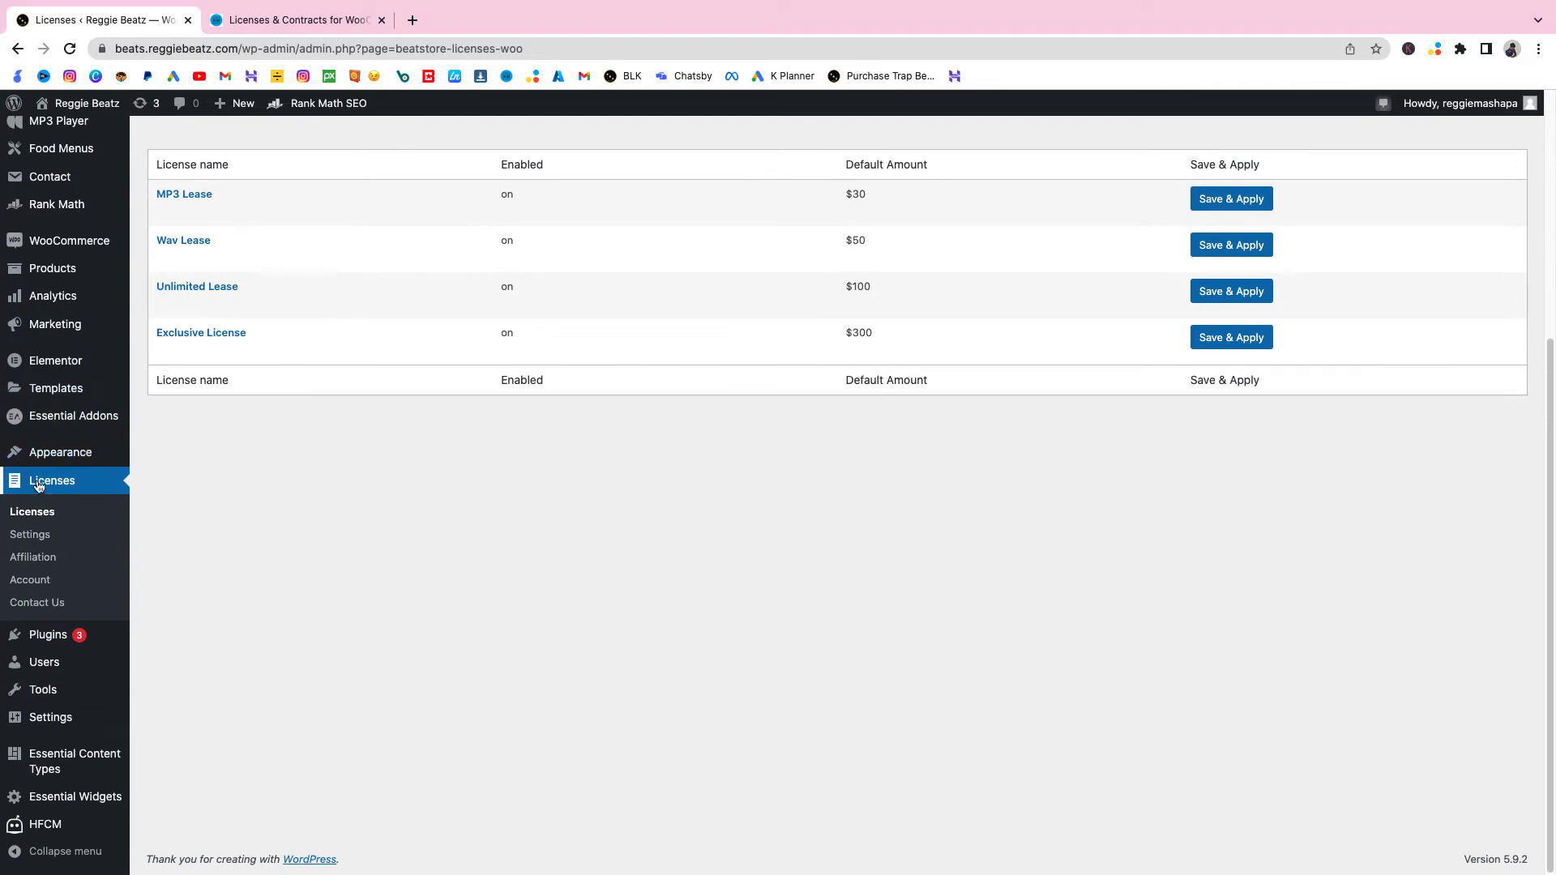
pyautogui.click(55, 485)
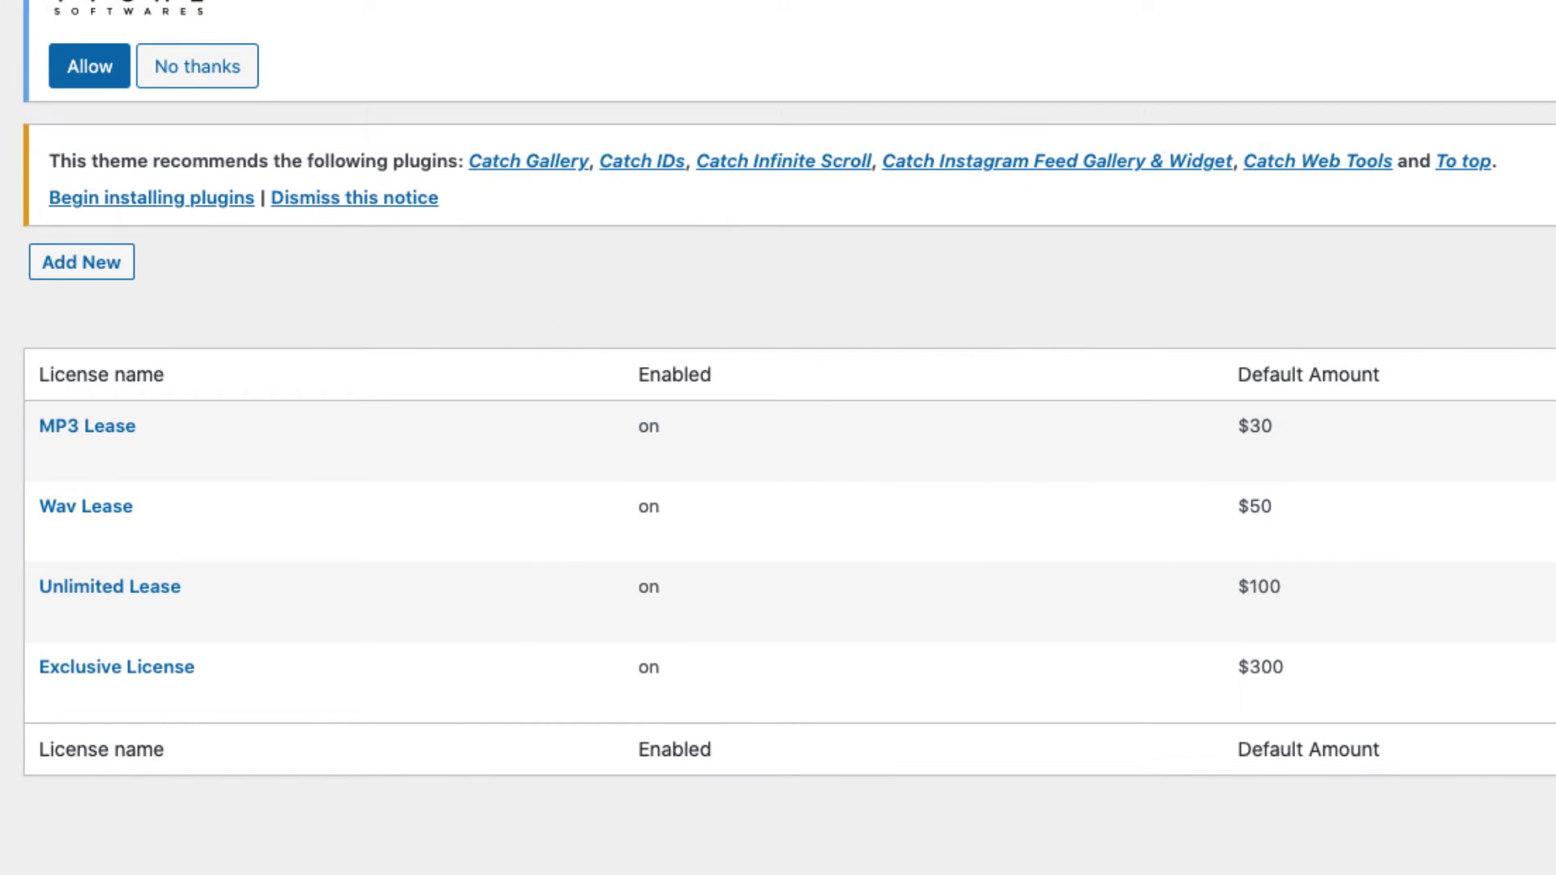
pyautogui.moveTo(275, 681)
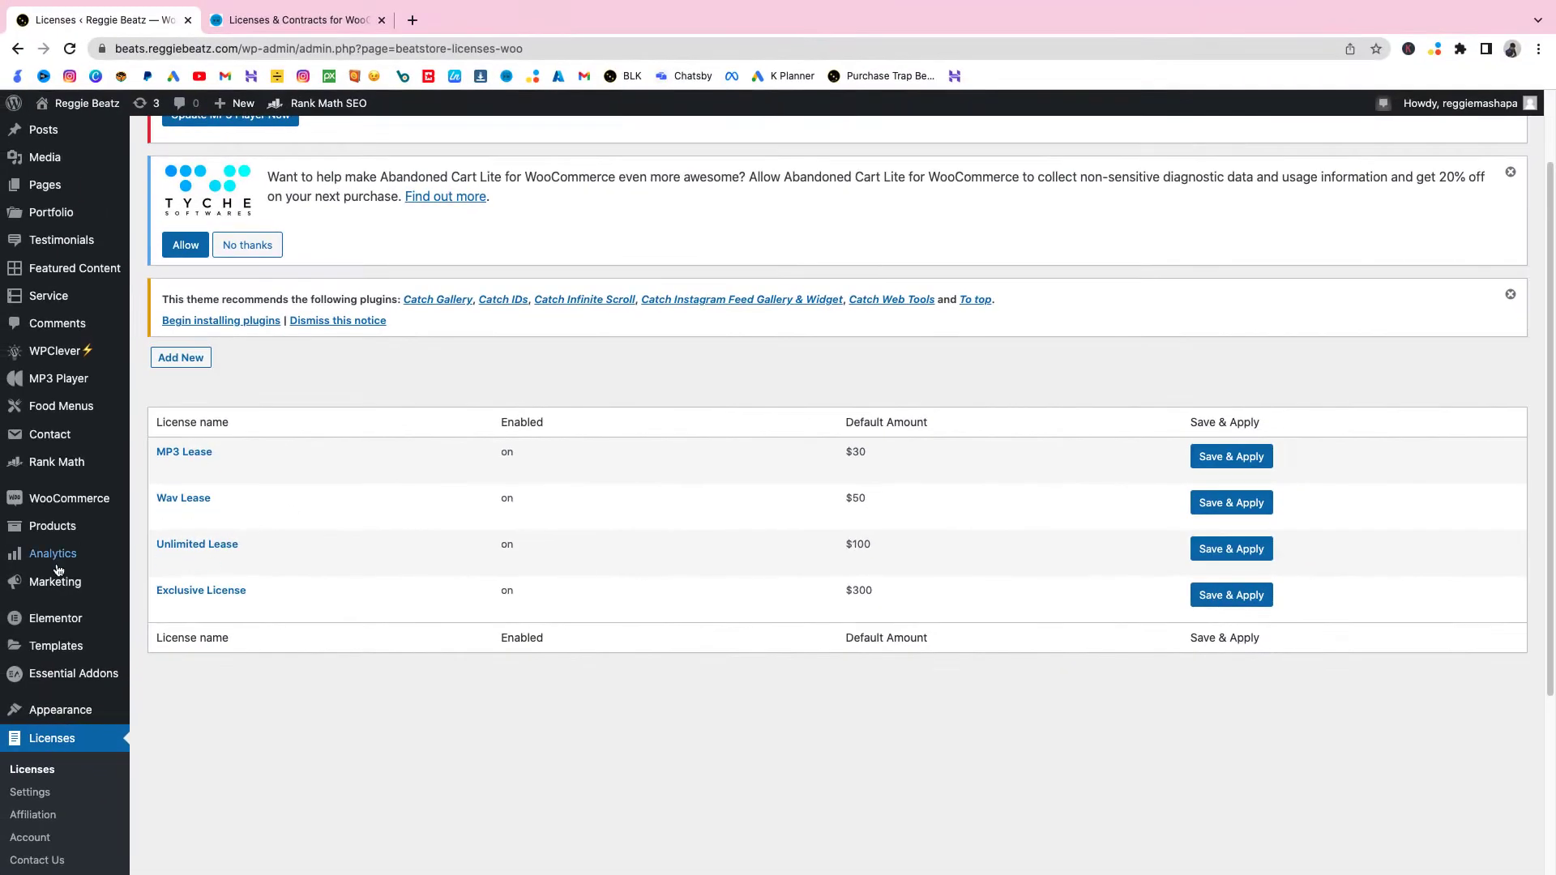
pyautogui.scroll(-4, 191, 664)
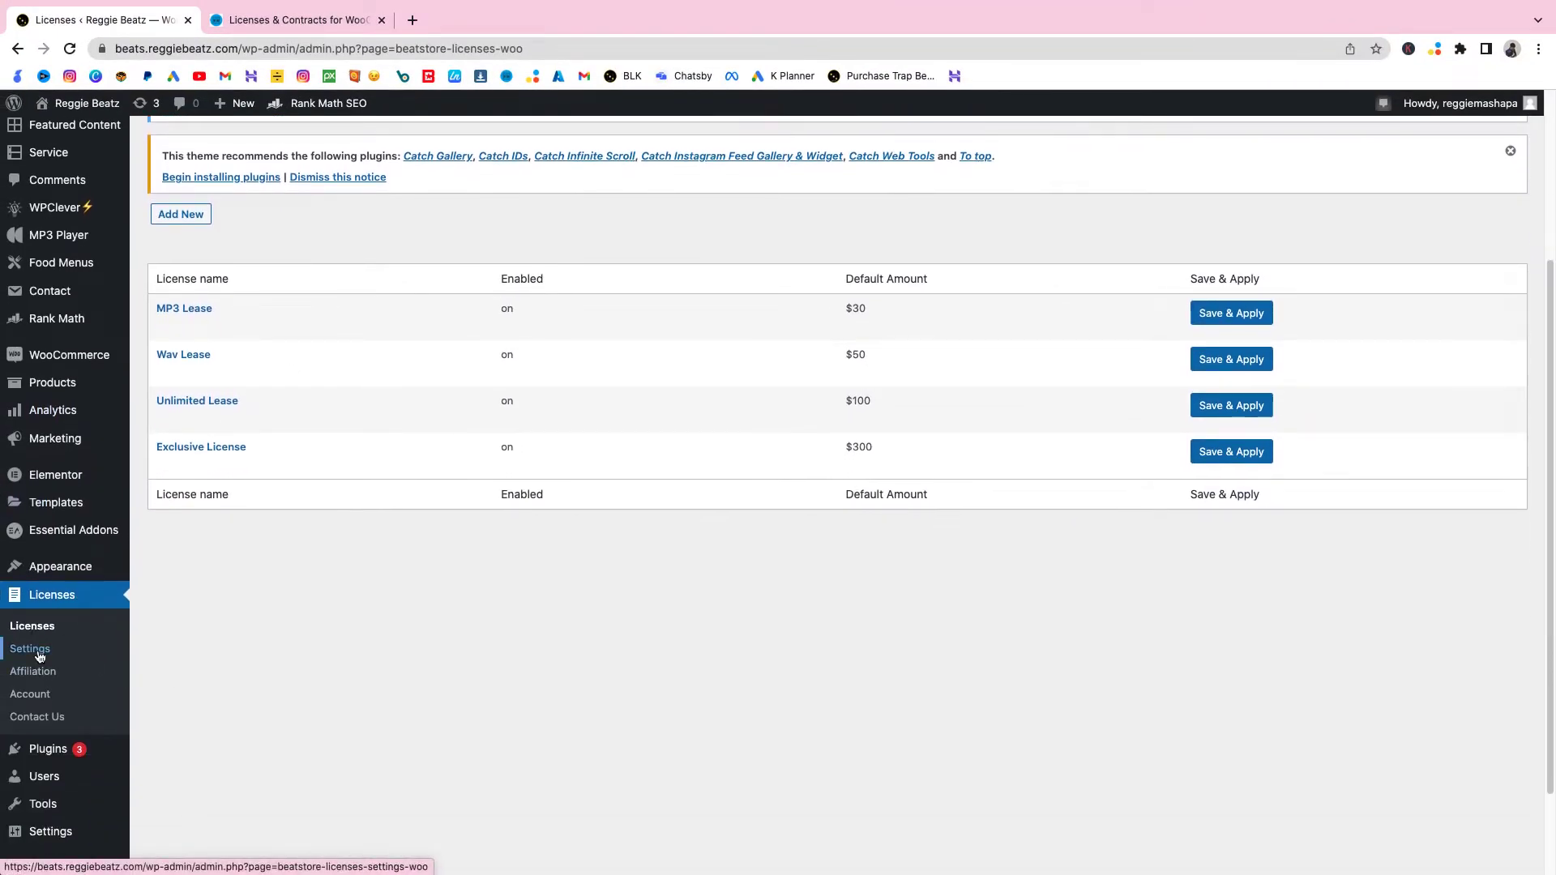
pyautogui.click(37, 649)
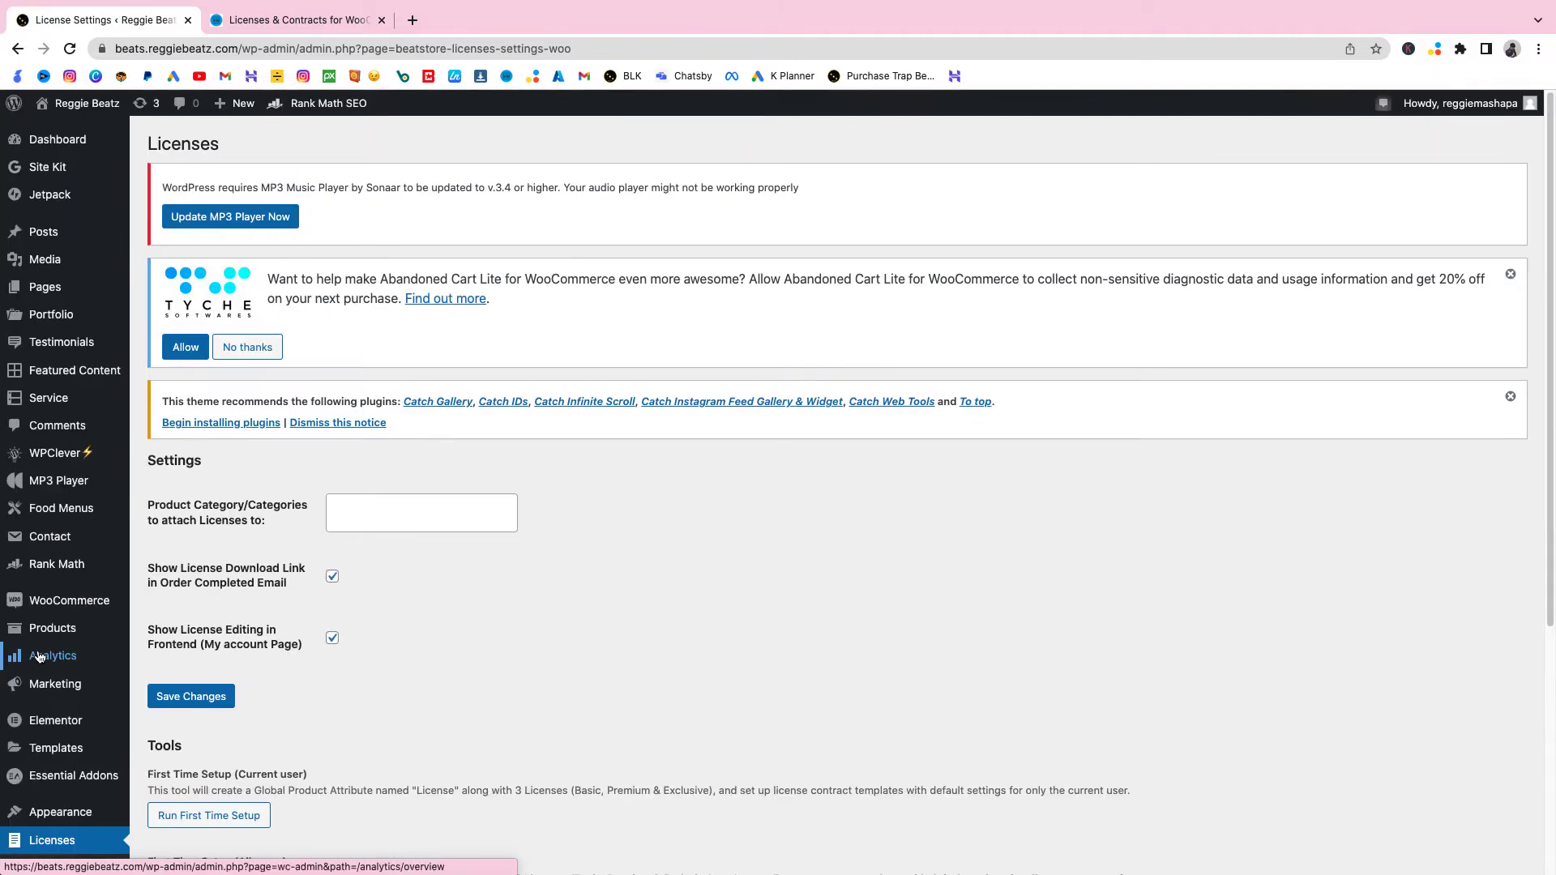
pyautogui.scroll(-2, 39, 656)
pyautogui.scroll(-1, 37, 657)
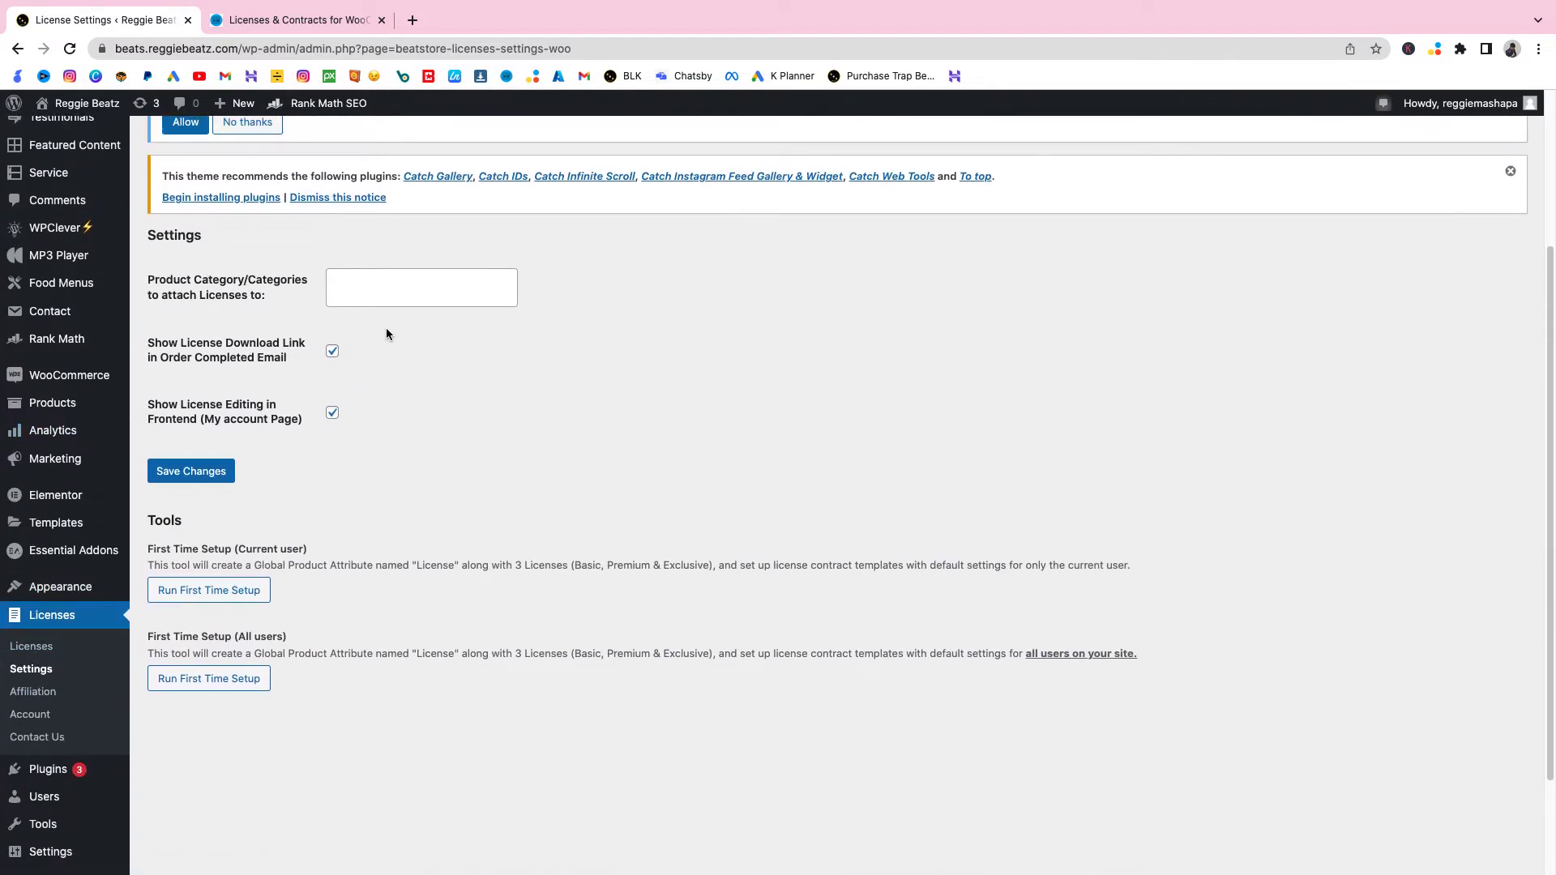
pyautogui.click(40, 651)
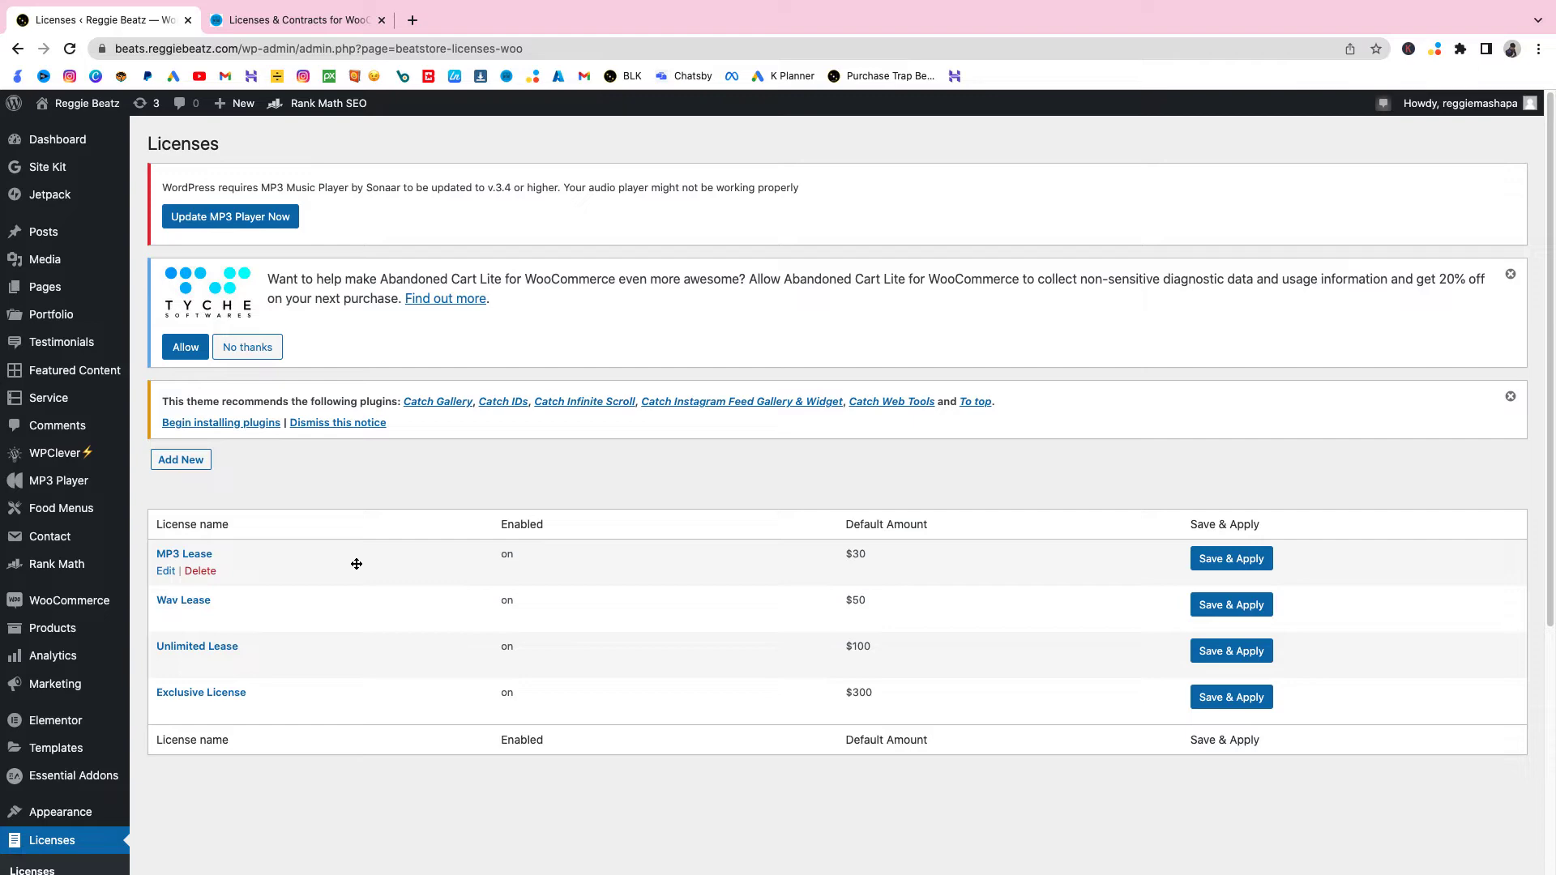
# Start a new license named 'MP3 Lease Standard' with product attribute MP3 Lease ID:18.
pyautogui.click(193, 462)
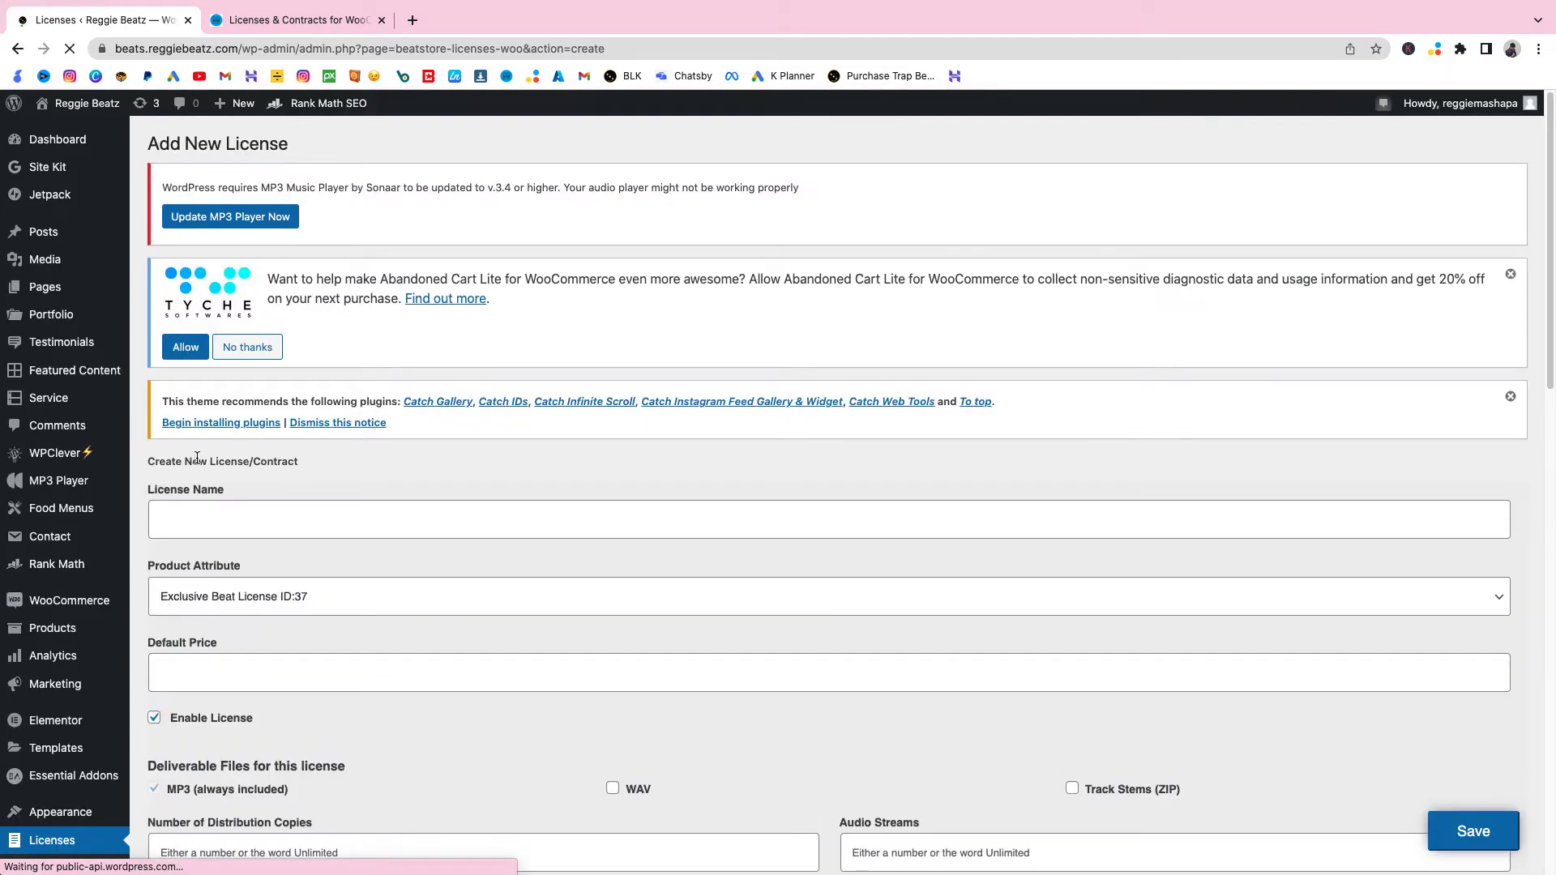
pyautogui.scroll(-2, 265, 375)
pyautogui.click(264, 375)
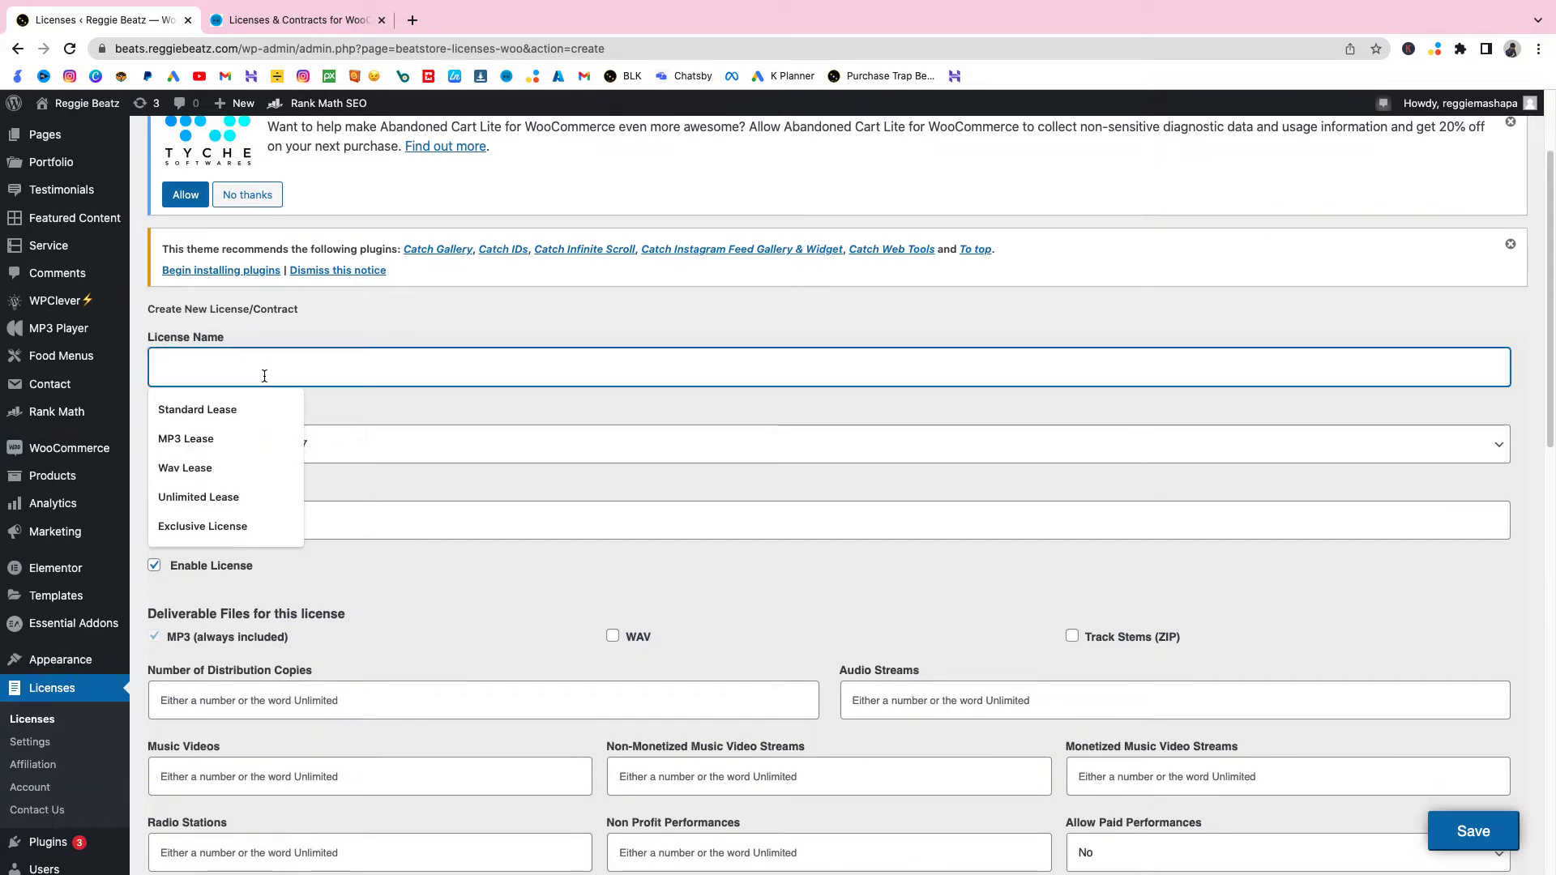
pyautogui.click(185, 438)
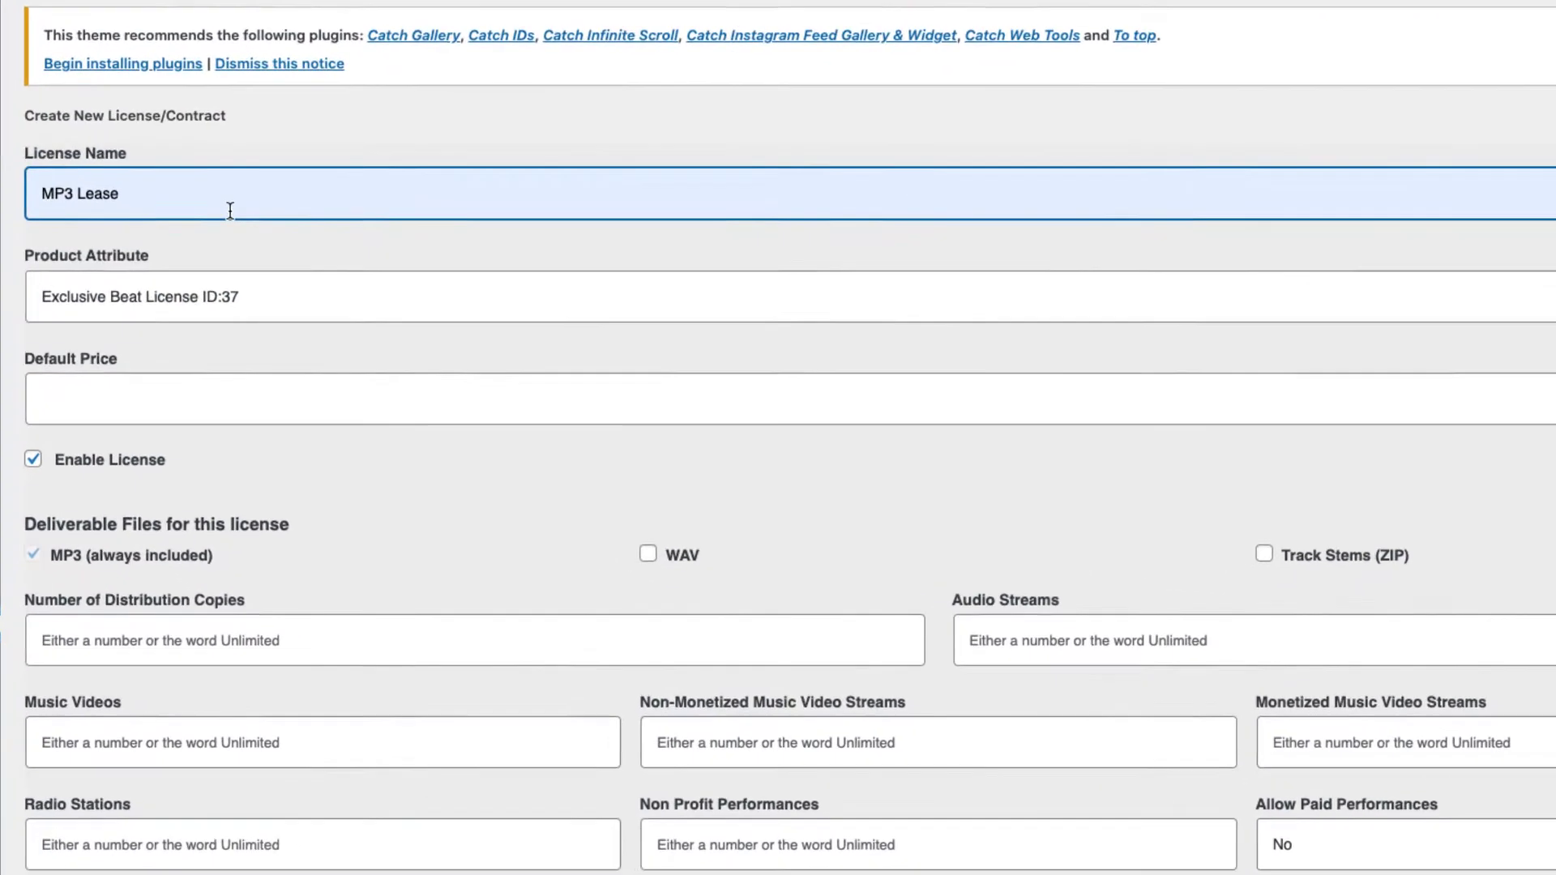
pyautogui.write('Standard')
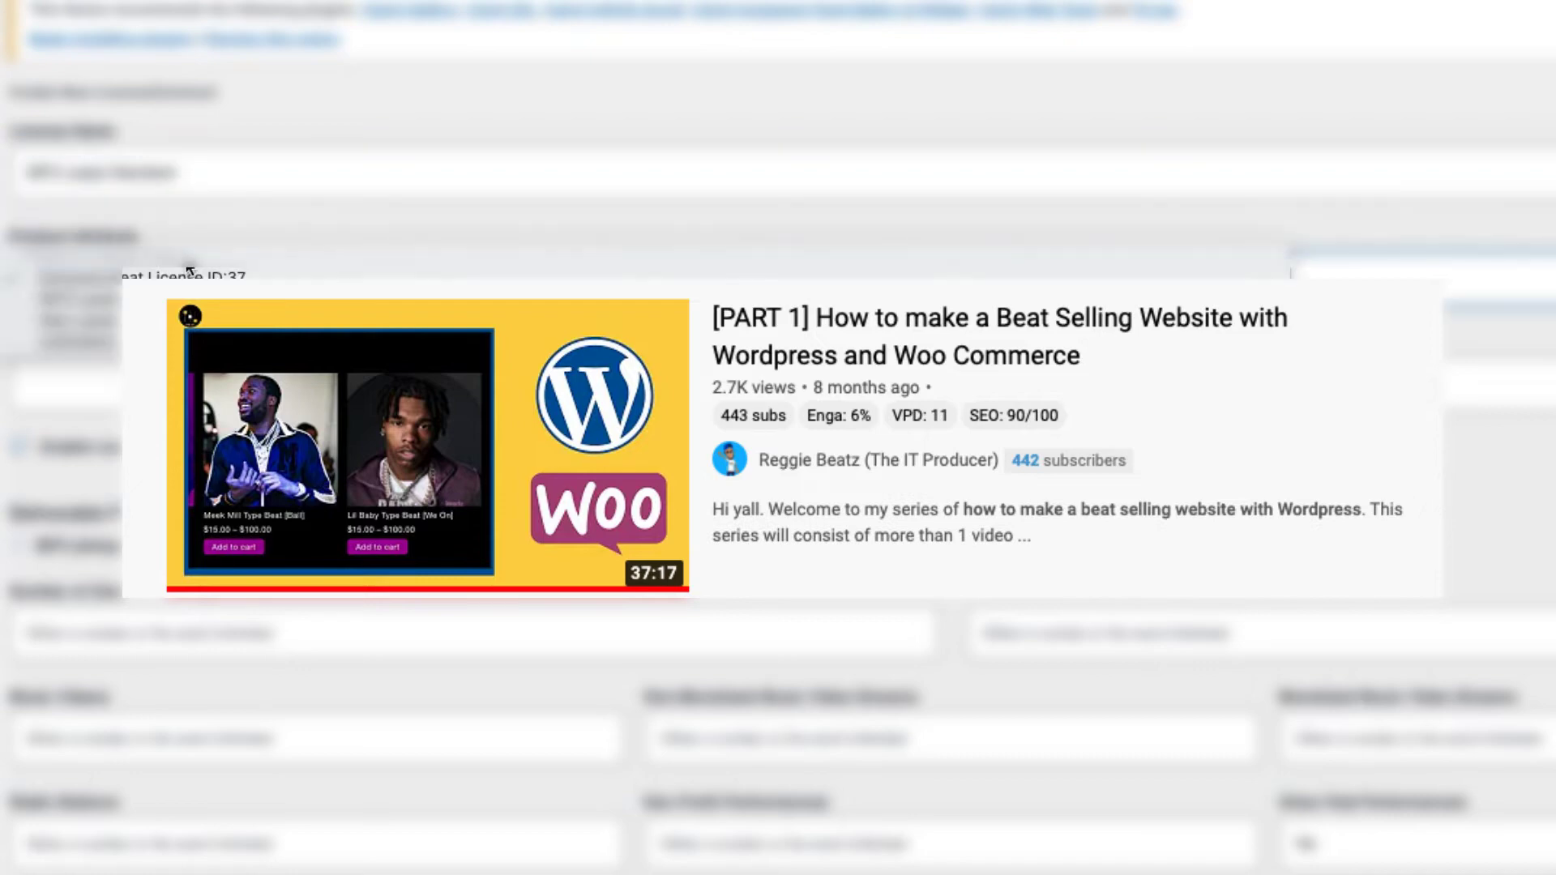
pyautogui.press('Return')
pyautogui.moveTo(296, 175); pyautogui.dragTo(36, 170)
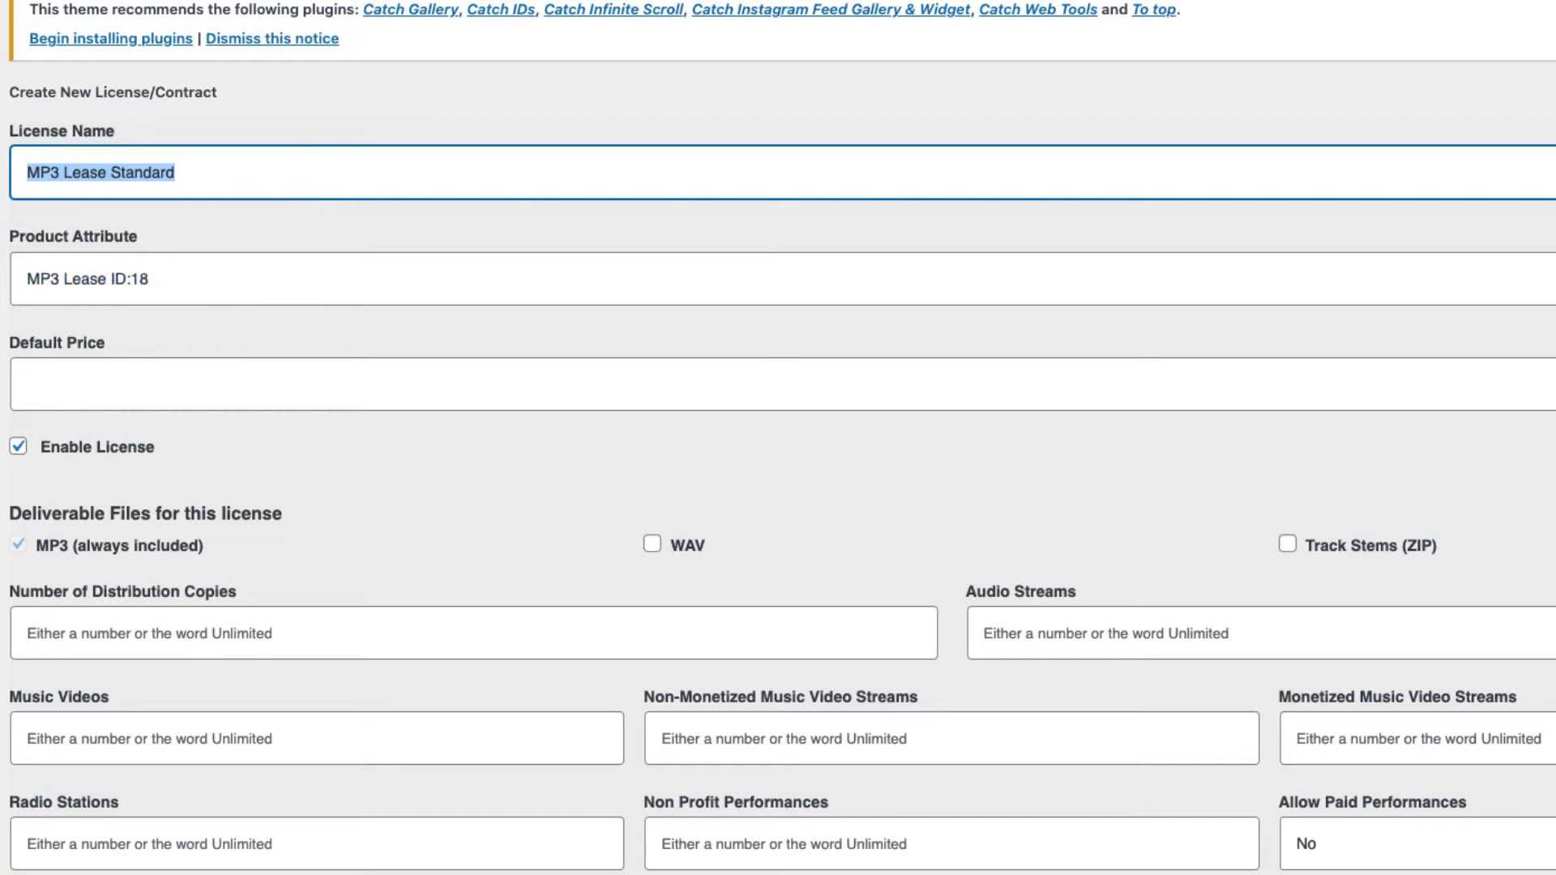
pyautogui.click(133, 367)
# Set default price 30, distribution copies 3000, music videos 1 and radio stations 1.
pyautogui.write('30')
pyautogui.scroll(-4, 134, 368)
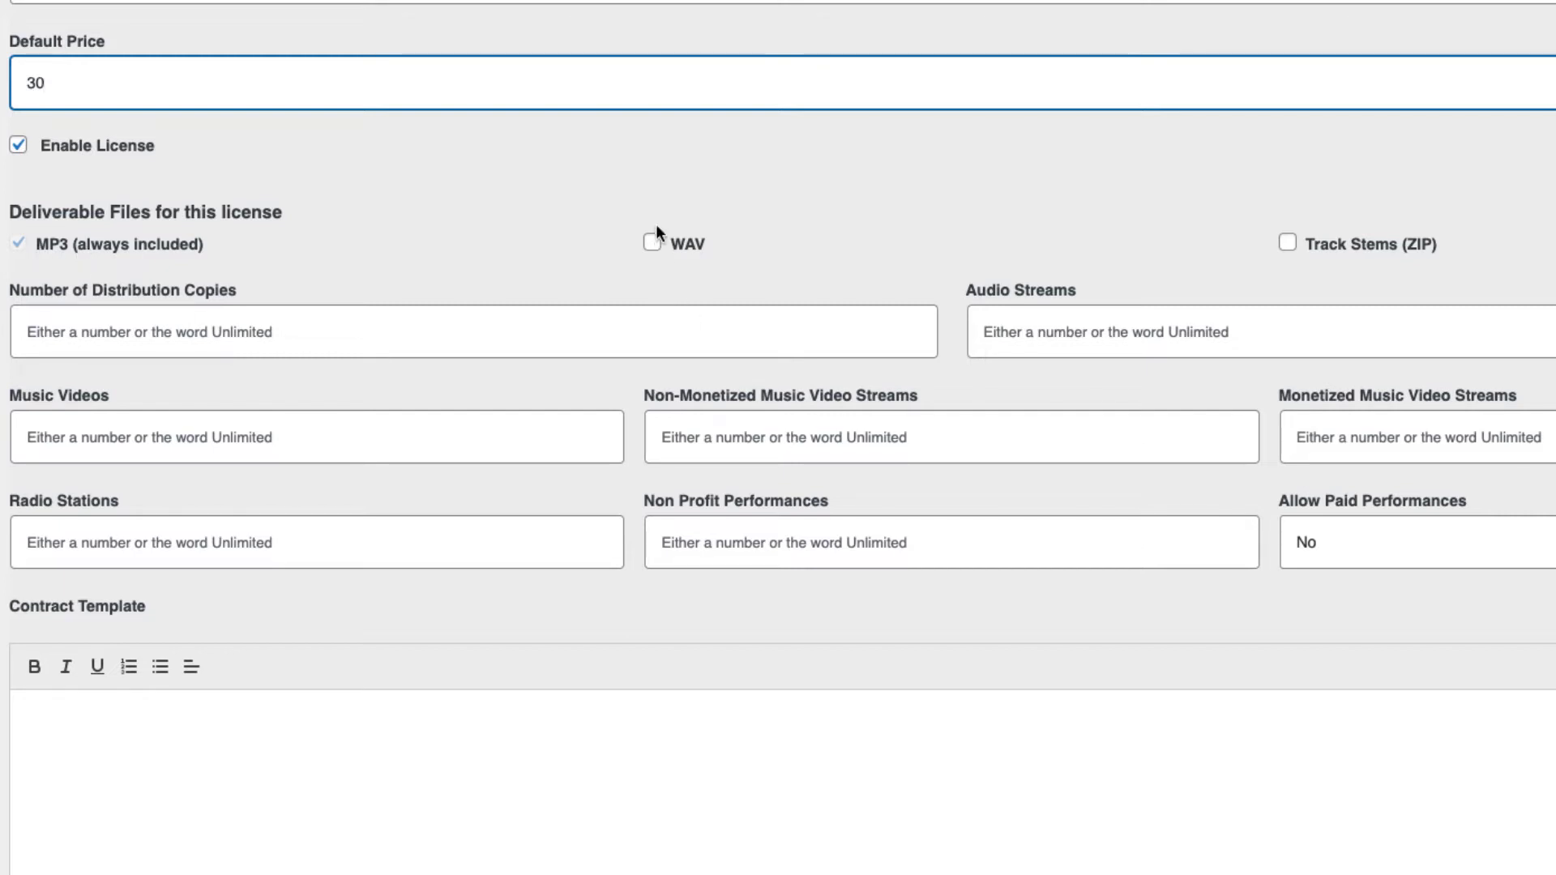
pyautogui.click(253, 344)
pyautogui.click(150, 459)
pyautogui.click(160, 445)
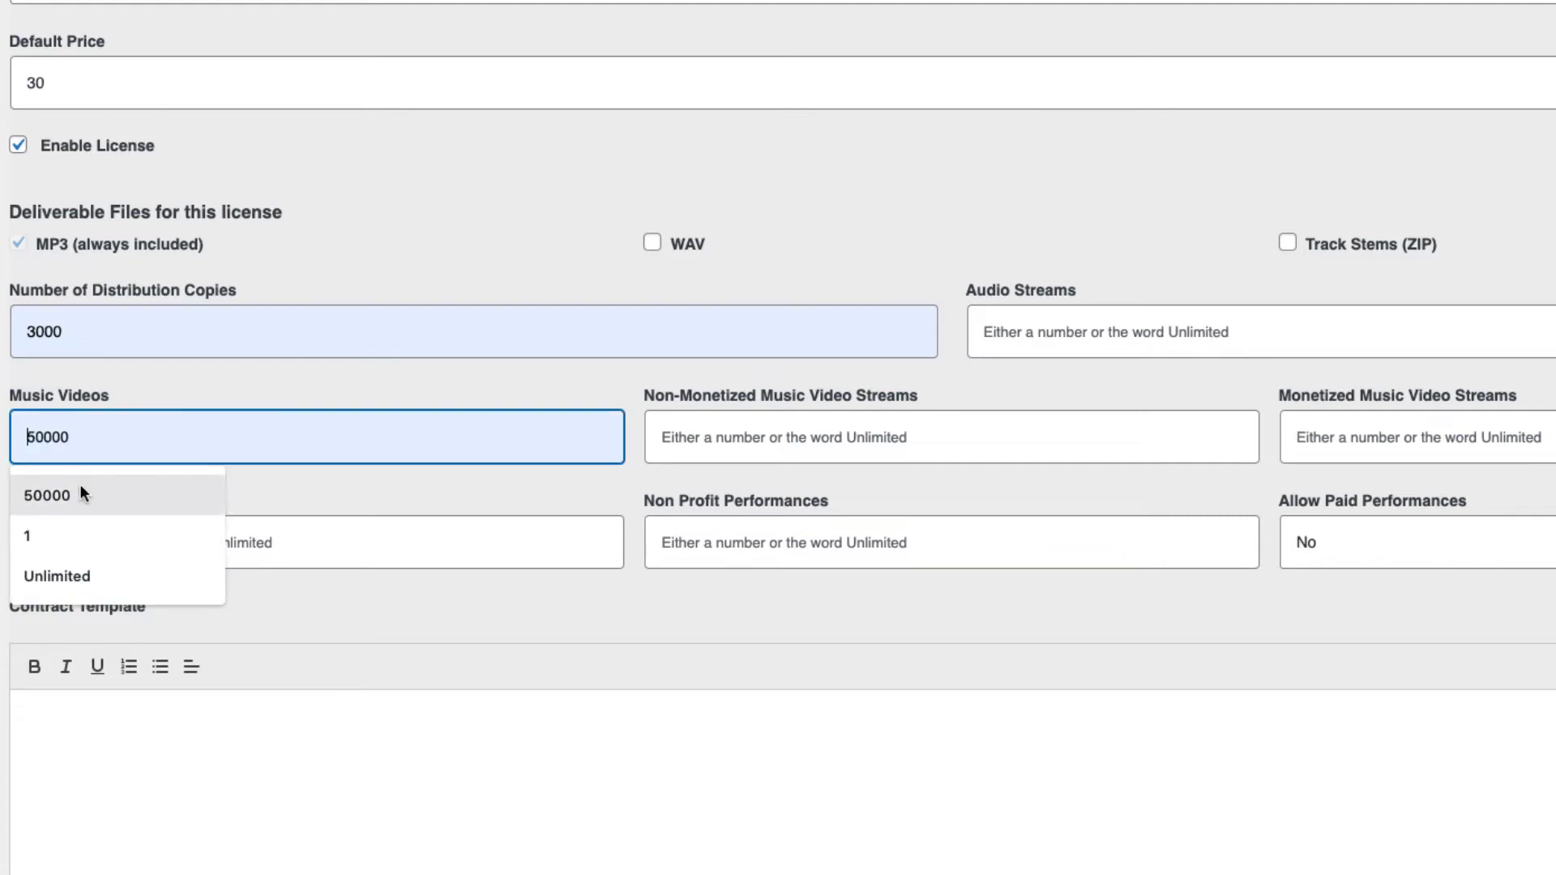
pyautogui.click(29, 537)
pyautogui.click(154, 547)
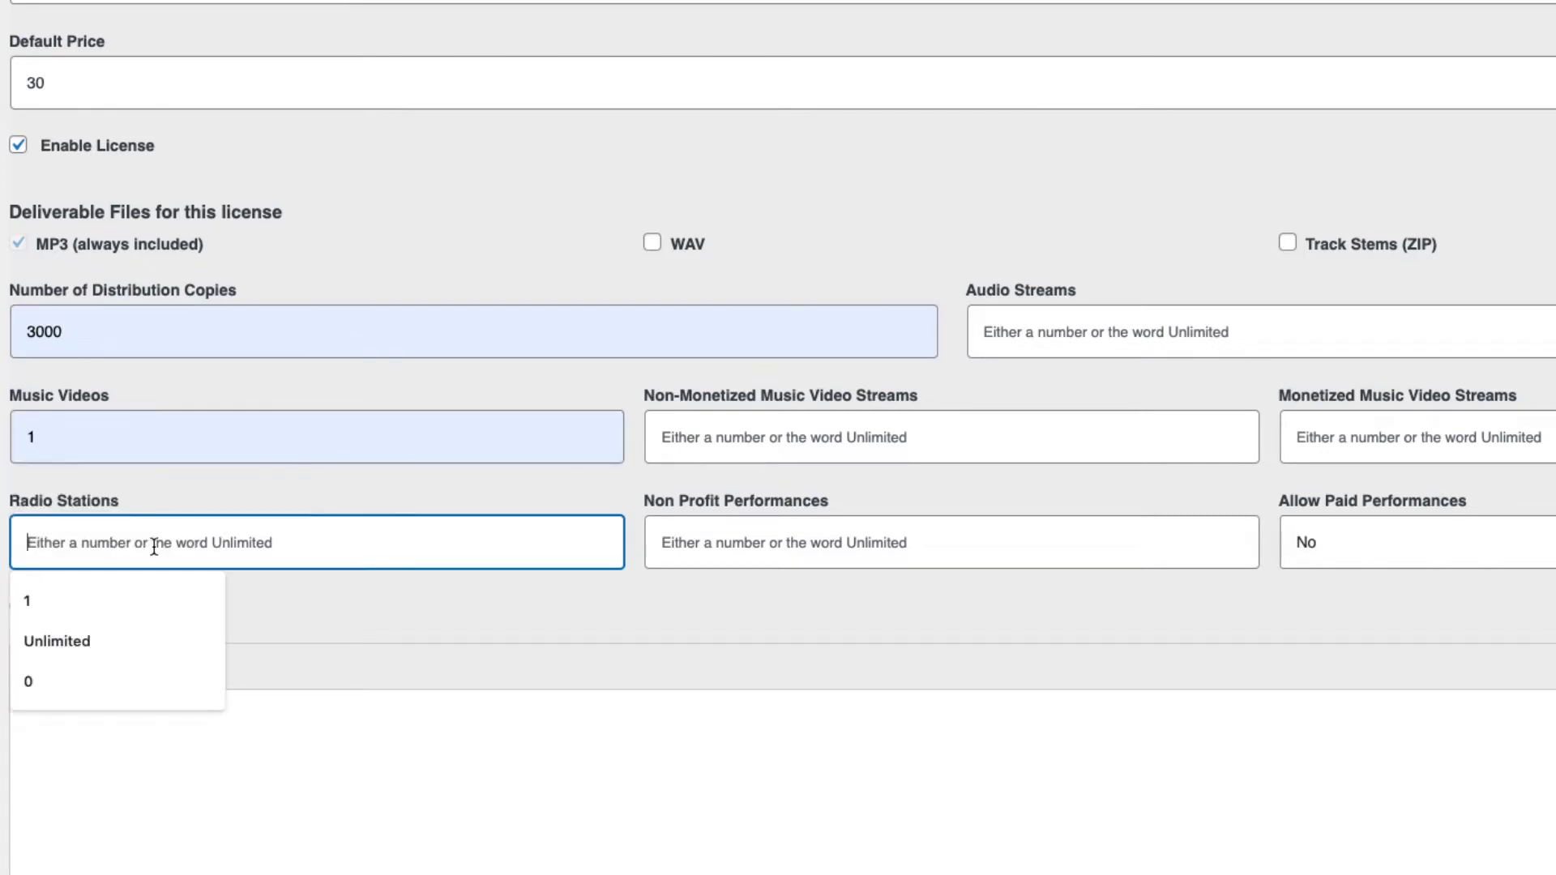
pyautogui.click(90, 606)
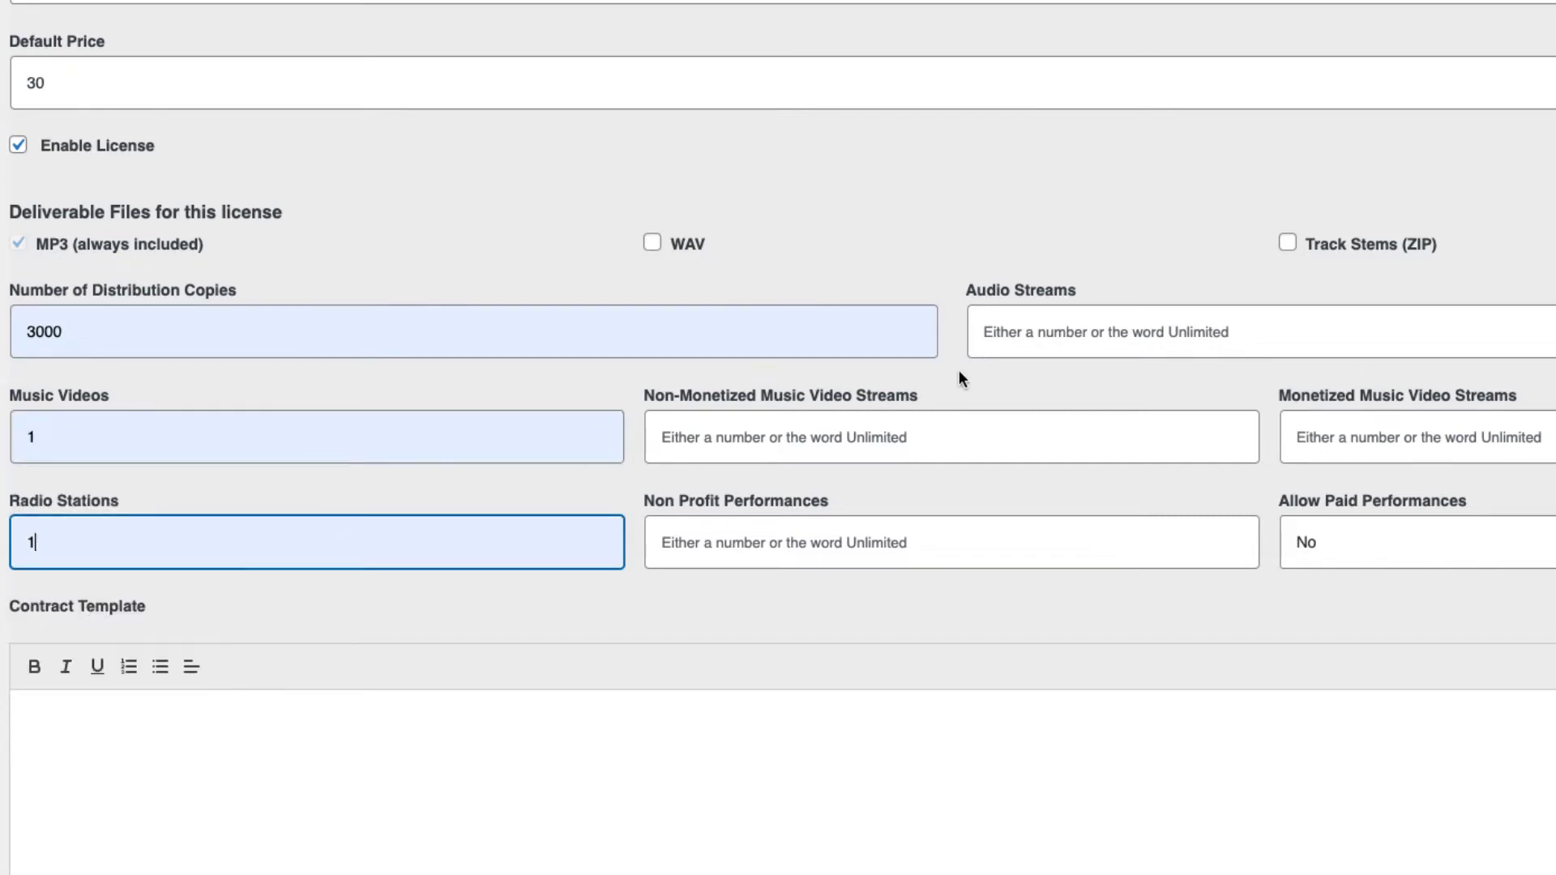
# Set non-monetized music video streams and non profit performances both to Unlimited.
pyautogui.click(862, 437)
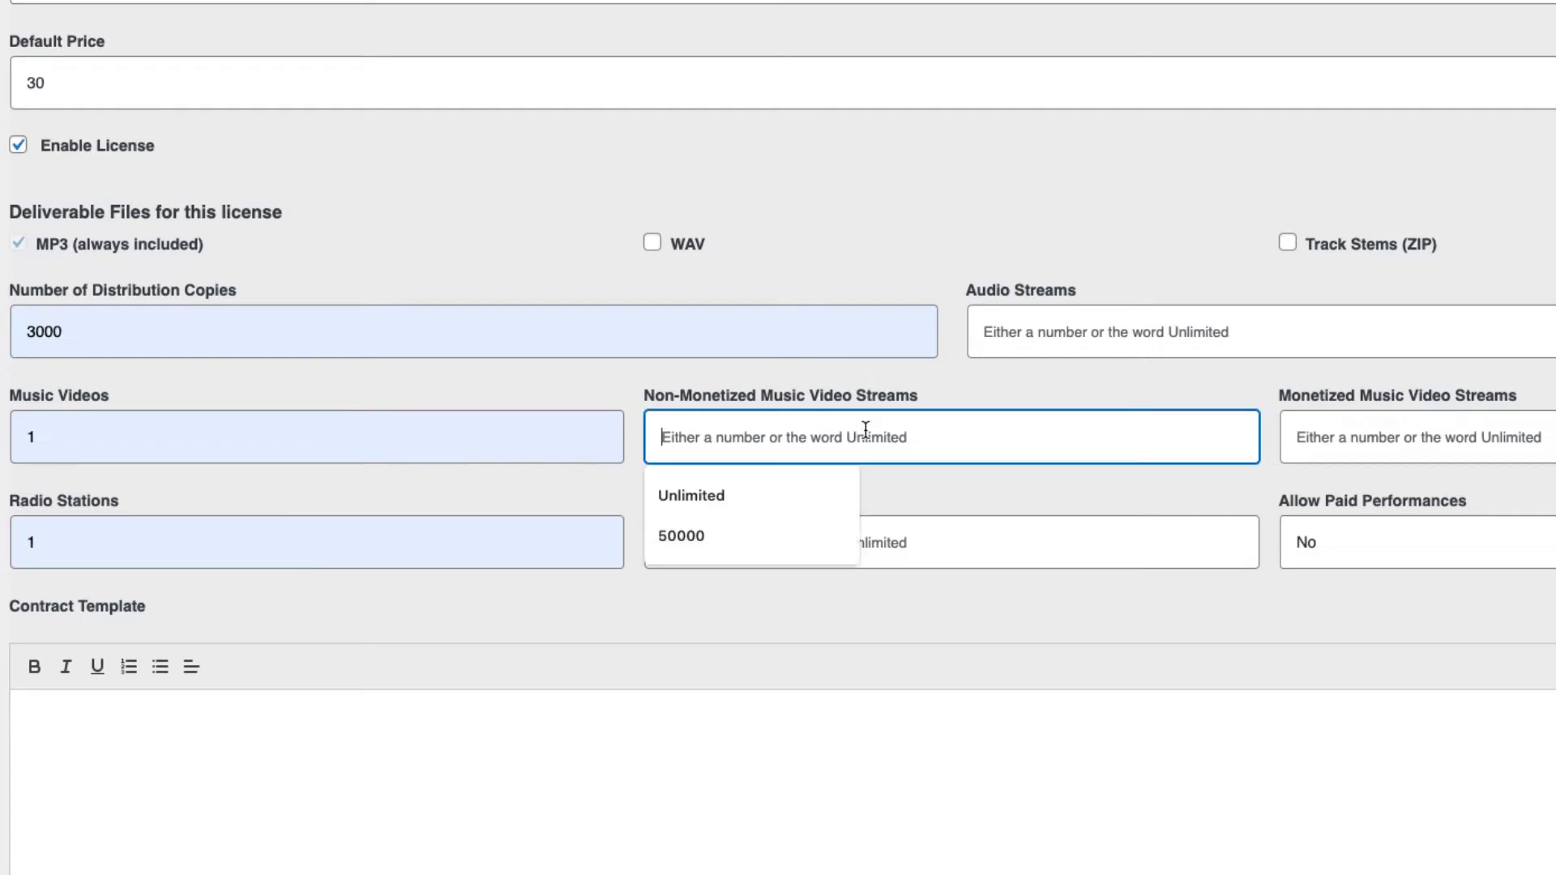
pyautogui.click(790, 495)
pyautogui.click(872, 535)
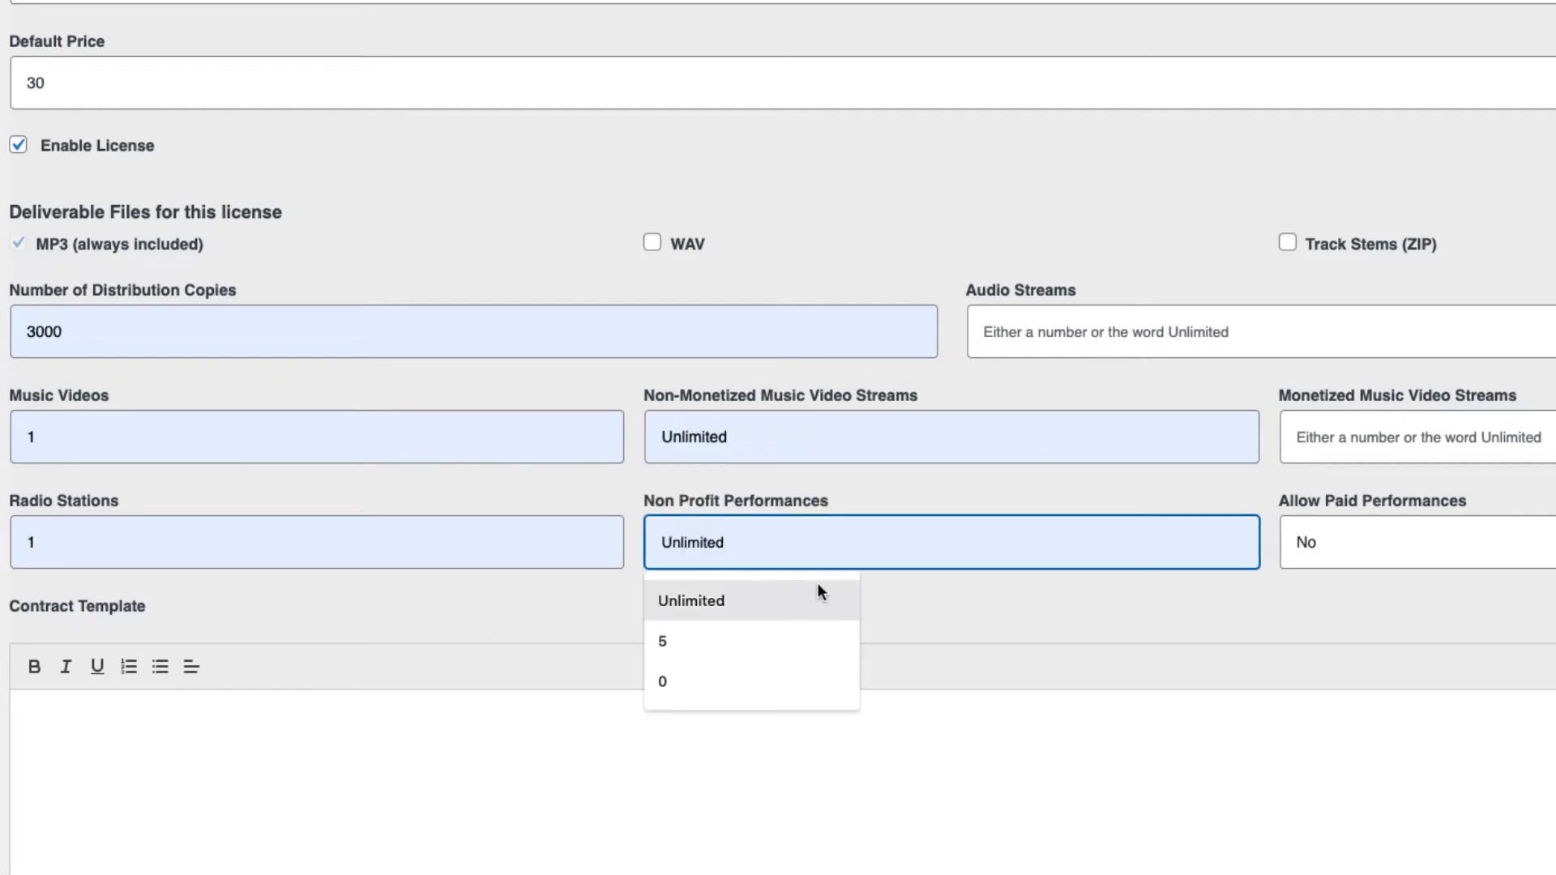
pyautogui.click(728, 679)
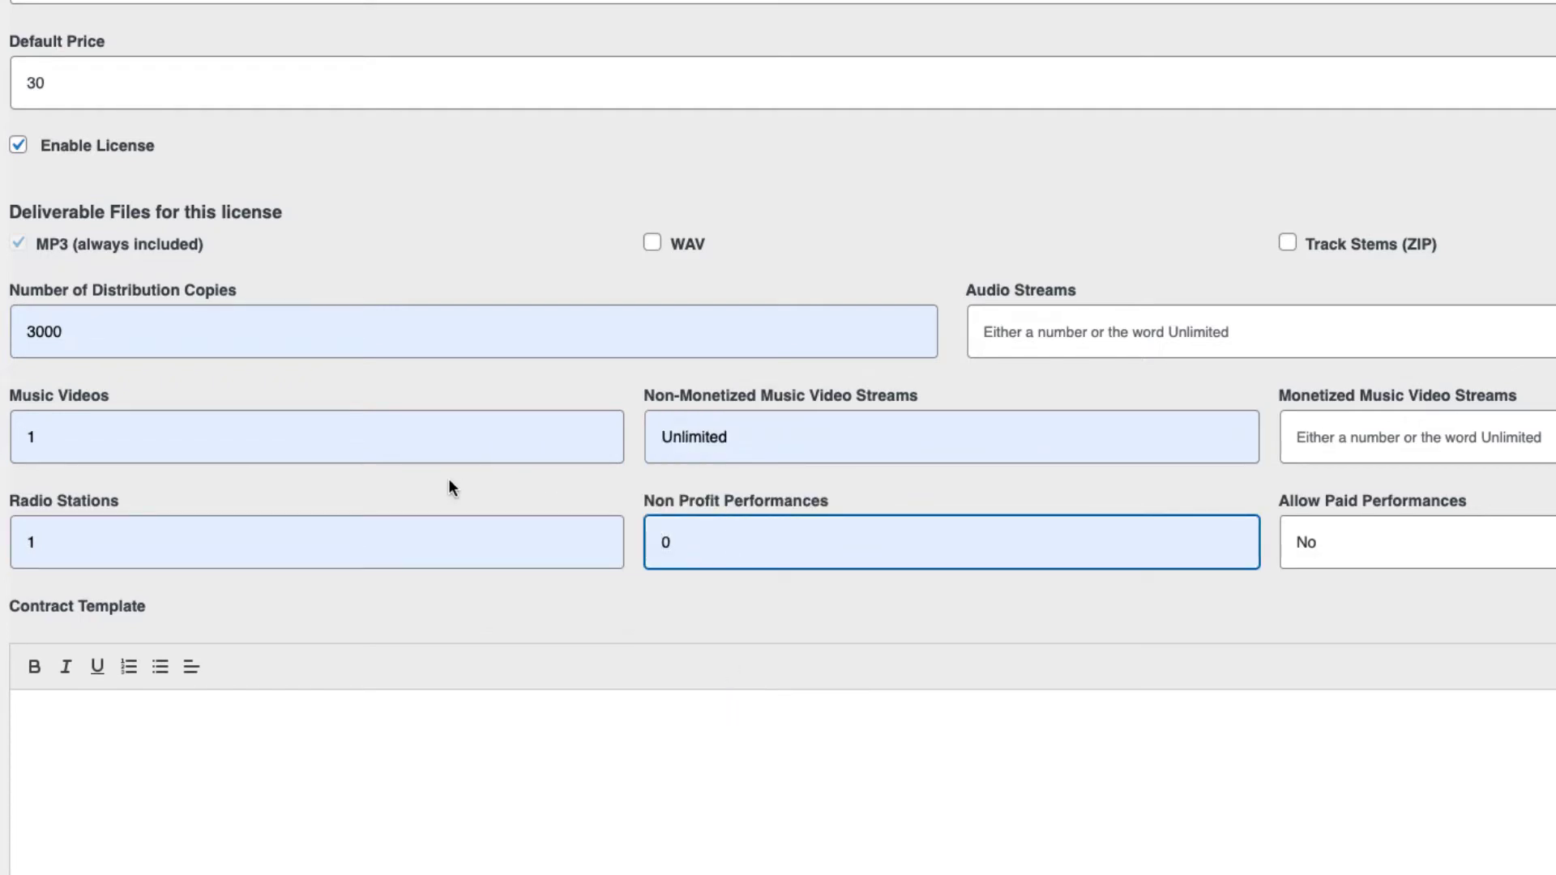
pyautogui.press('BackSpace')
pyautogui.click(786, 550)
pyautogui.click(743, 600)
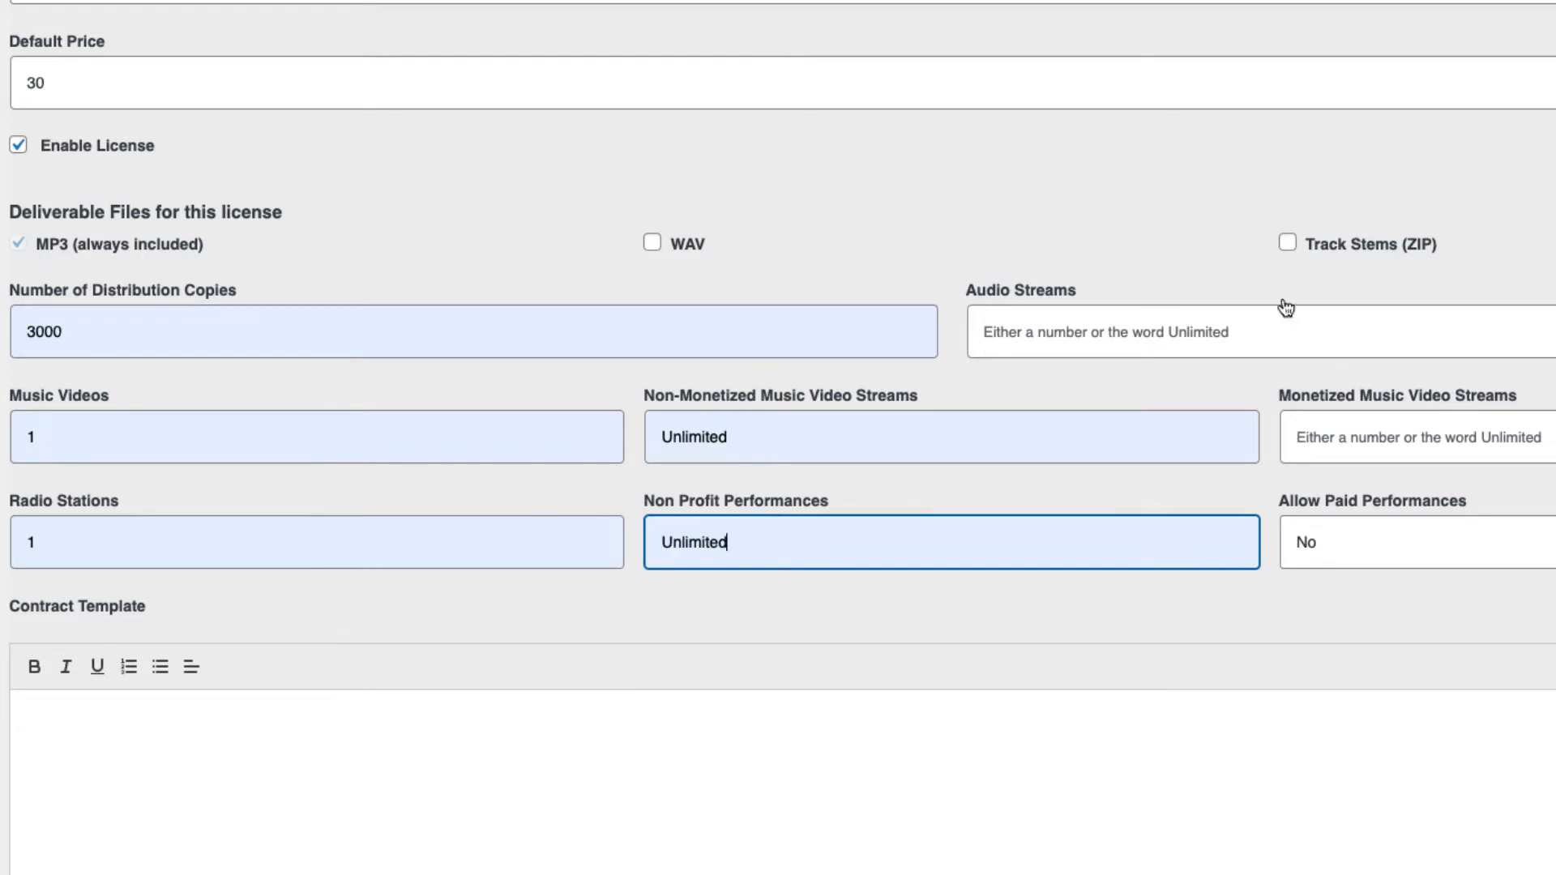
# Set Audio Streams to 50000 and Monetized Music Video Streams to 0.
pyautogui.click(1156, 340)
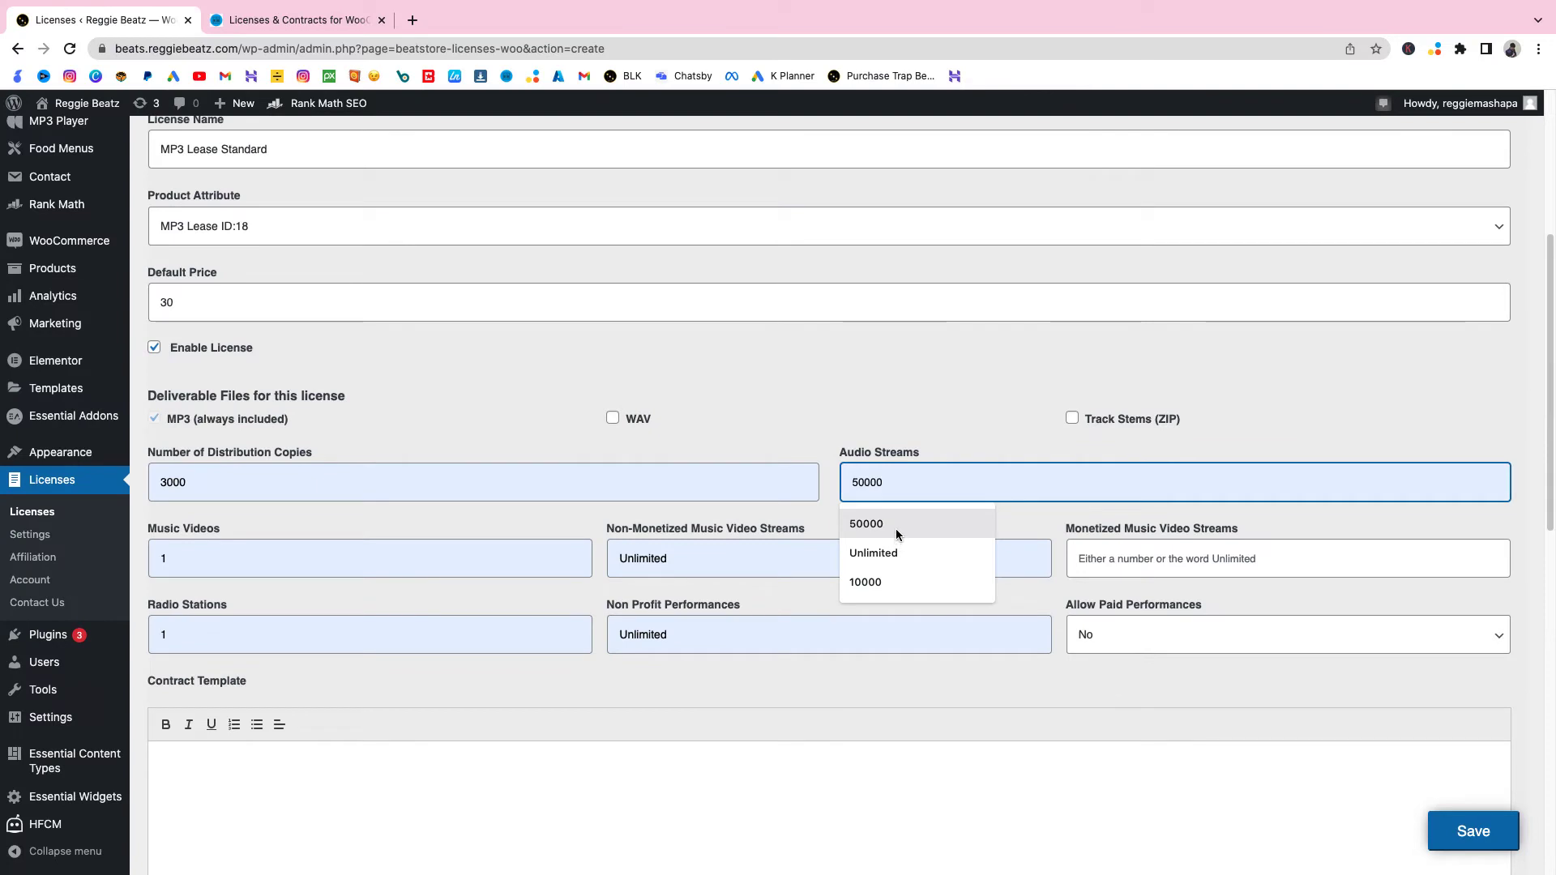
pyautogui.click(897, 535)
pyautogui.click(1168, 559)
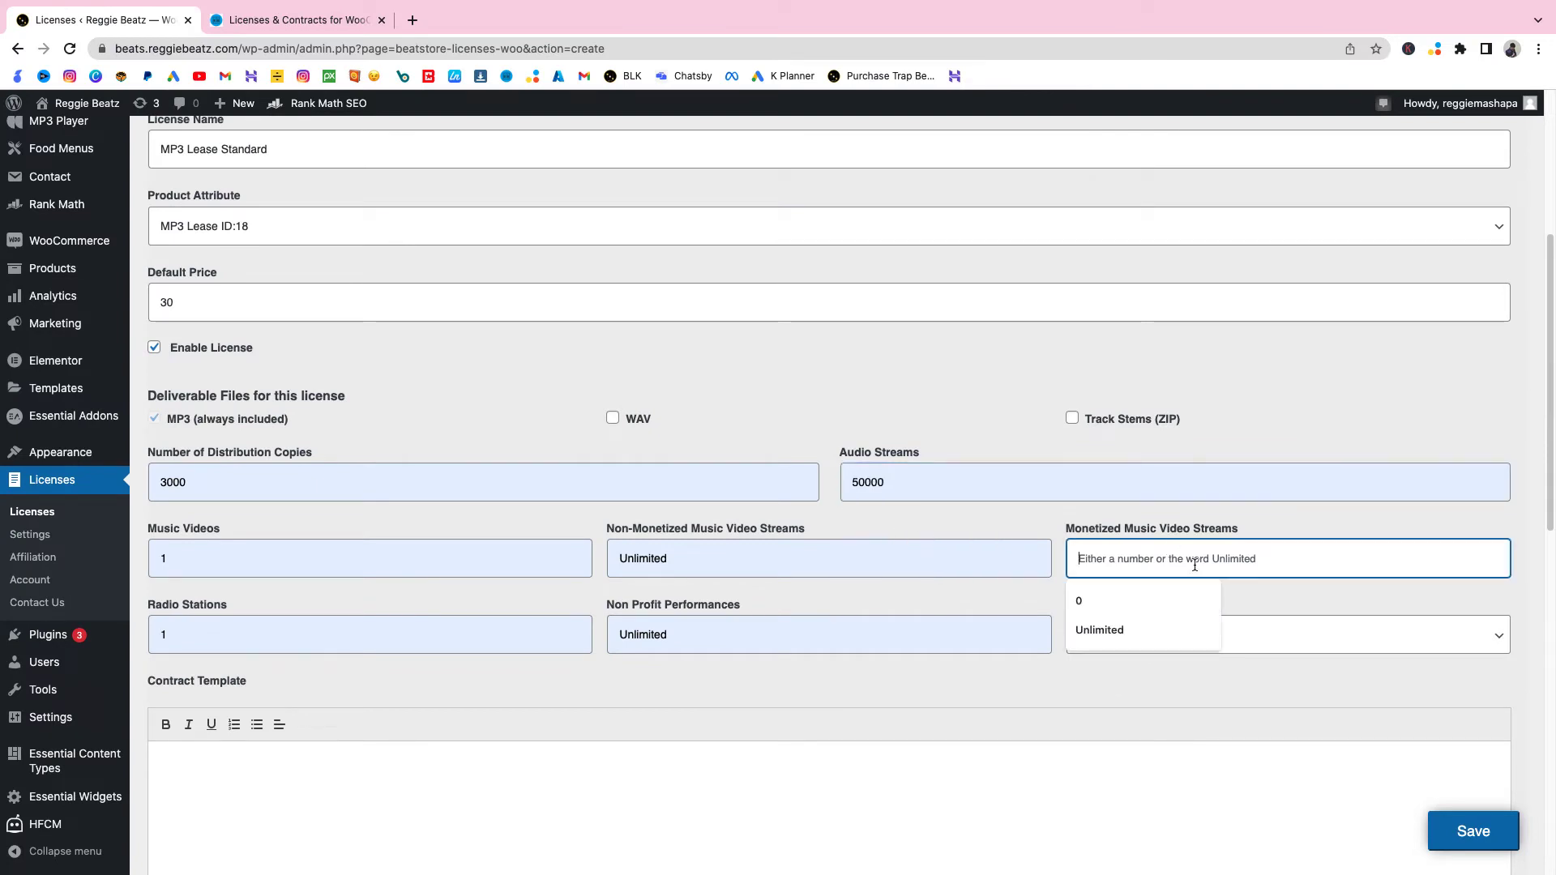
pyautogui.click(1145, 606)
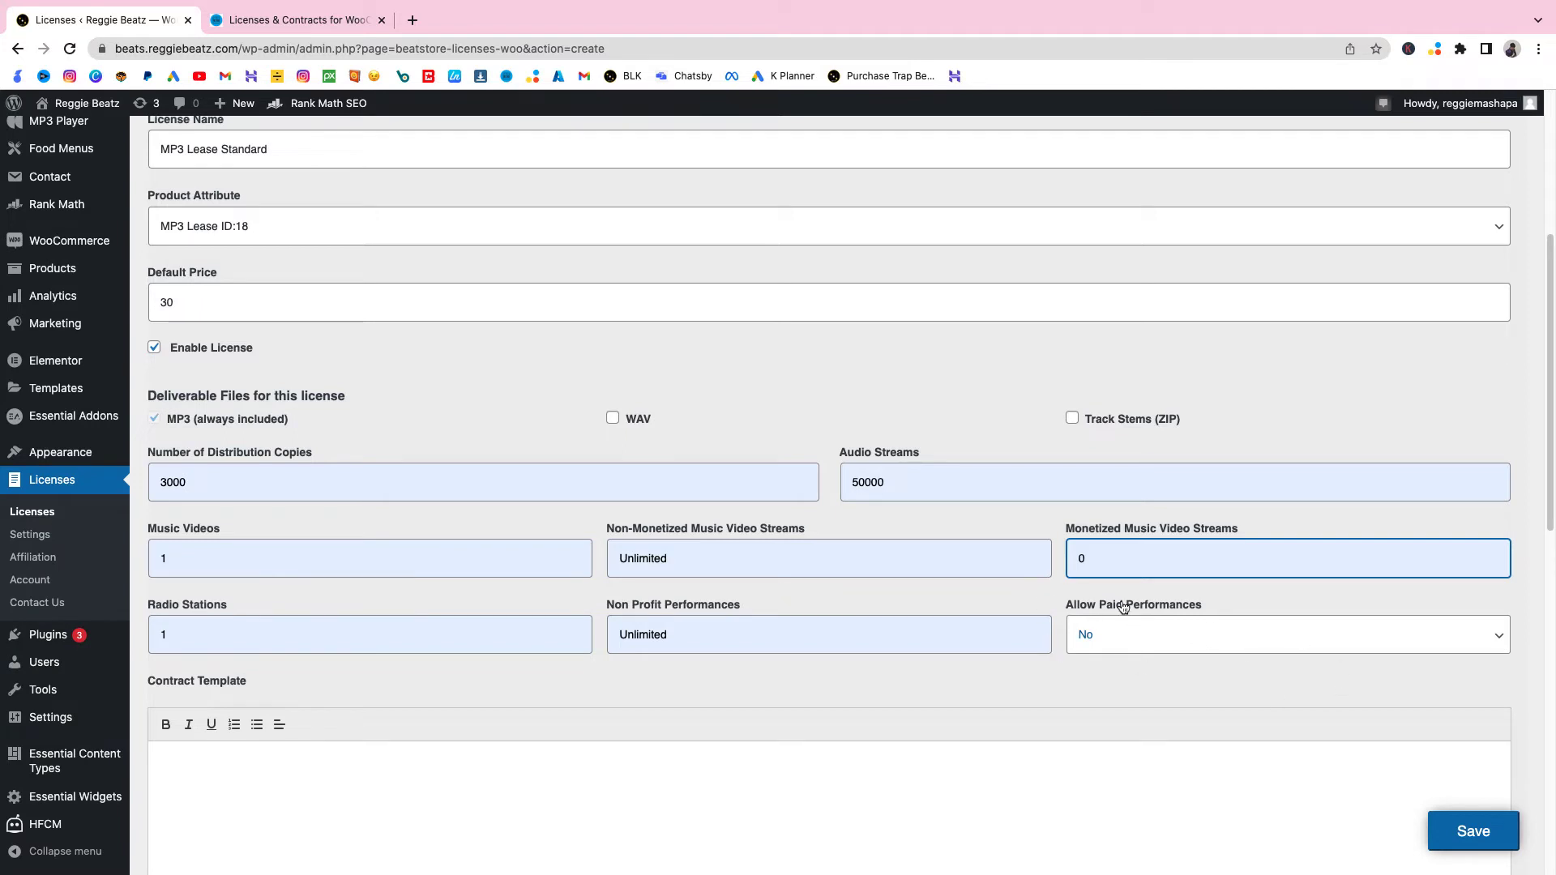
pyautogui.scroll(-2, 1114, 609)
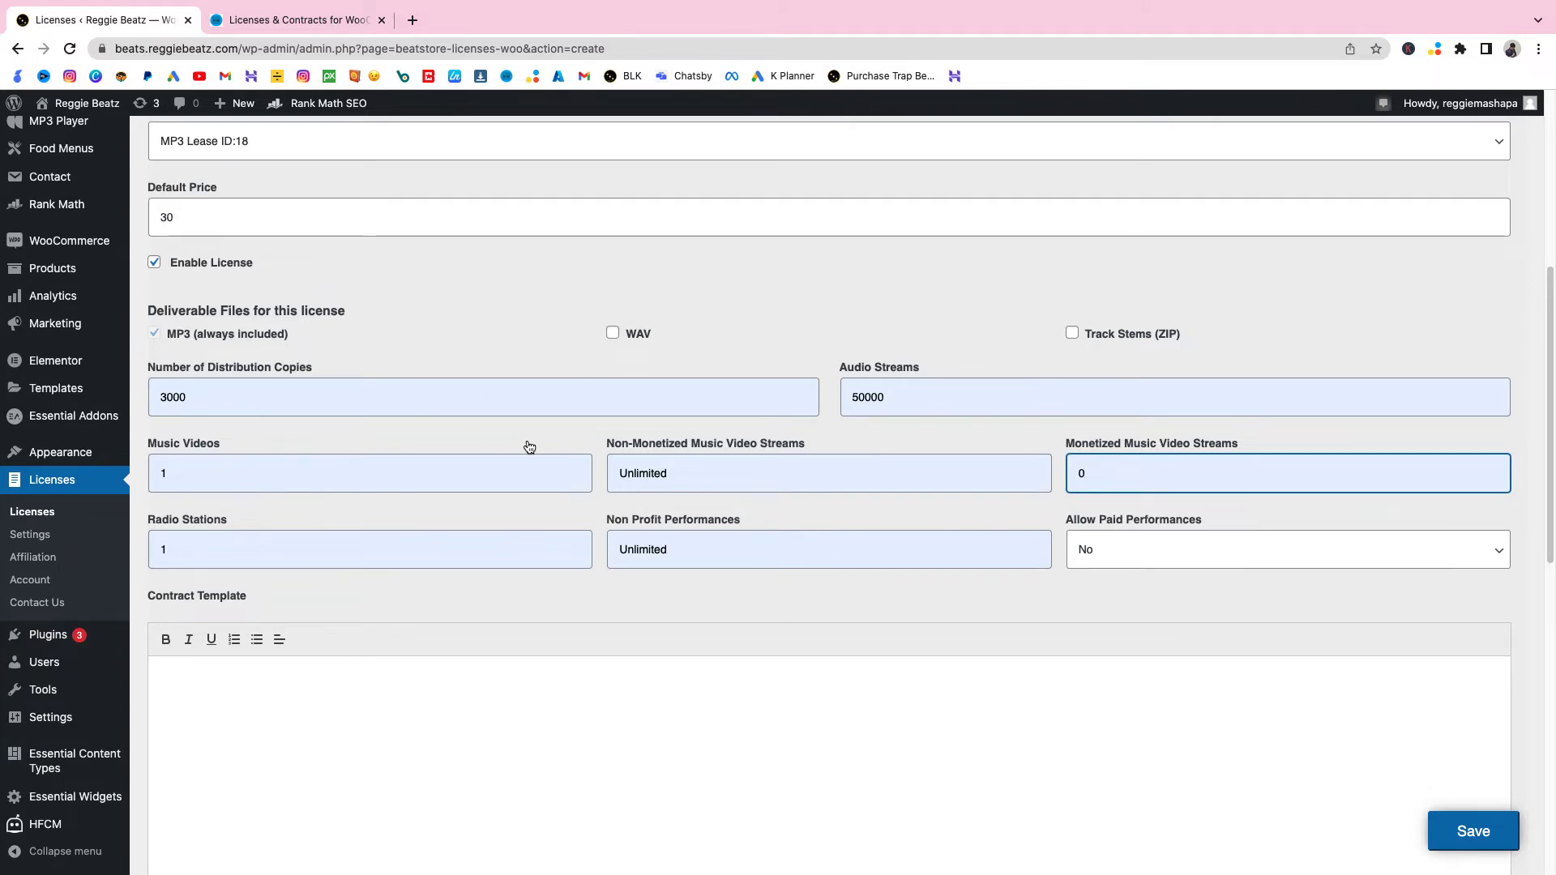
pyautogui.scroll(-5, 530, 446)
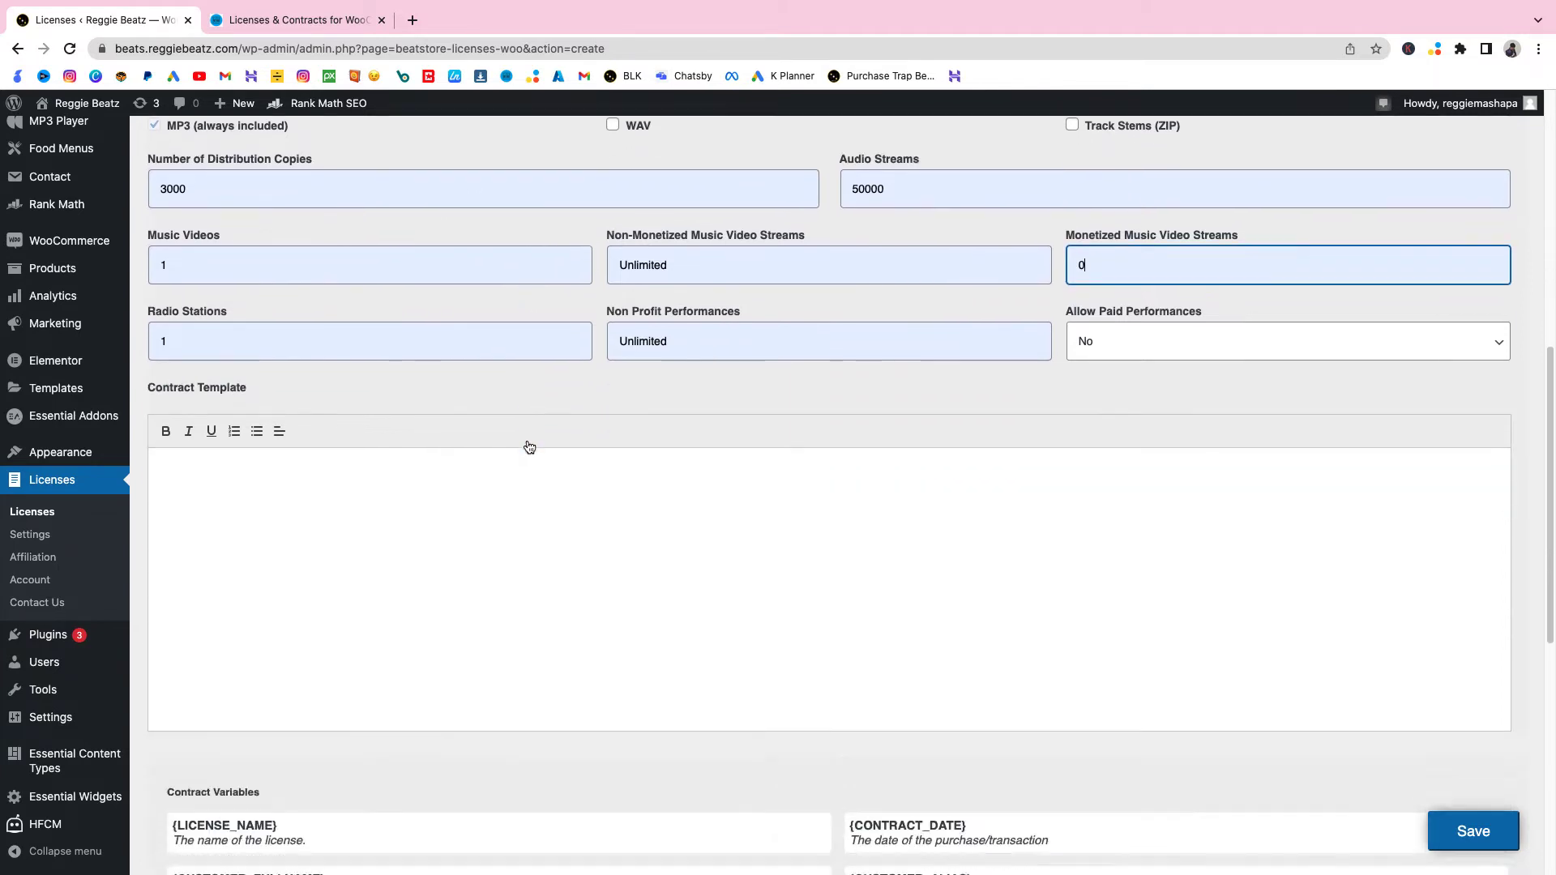
pyautogui.click(222, 362)
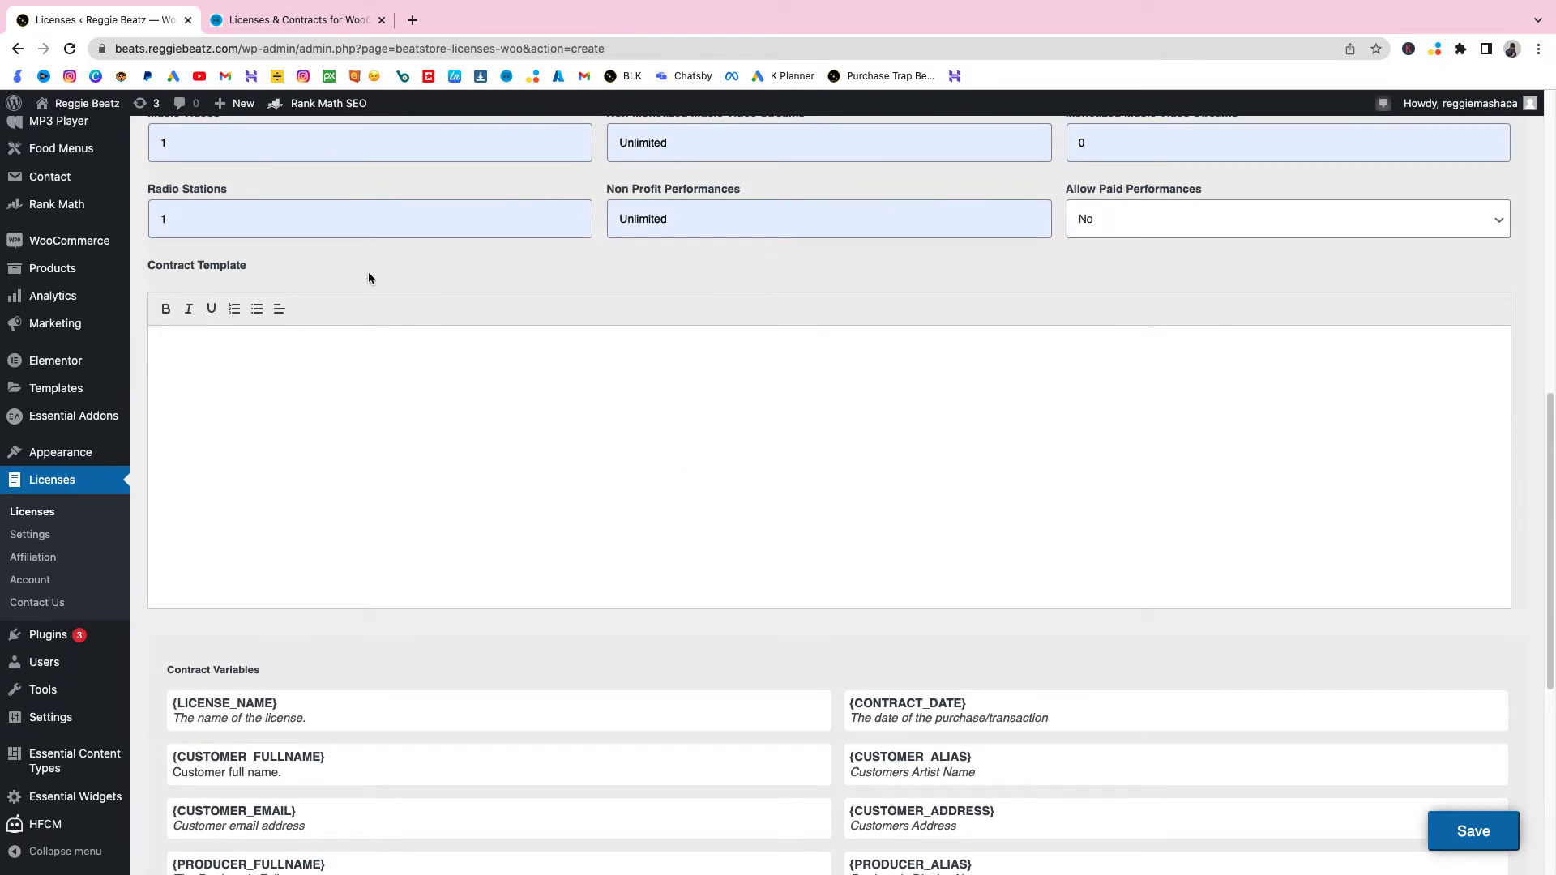
# In a new tab, open the BeatStars storefront's licensing-info page.
pyautogui.click(413, 20)
pyautogui.write('re')
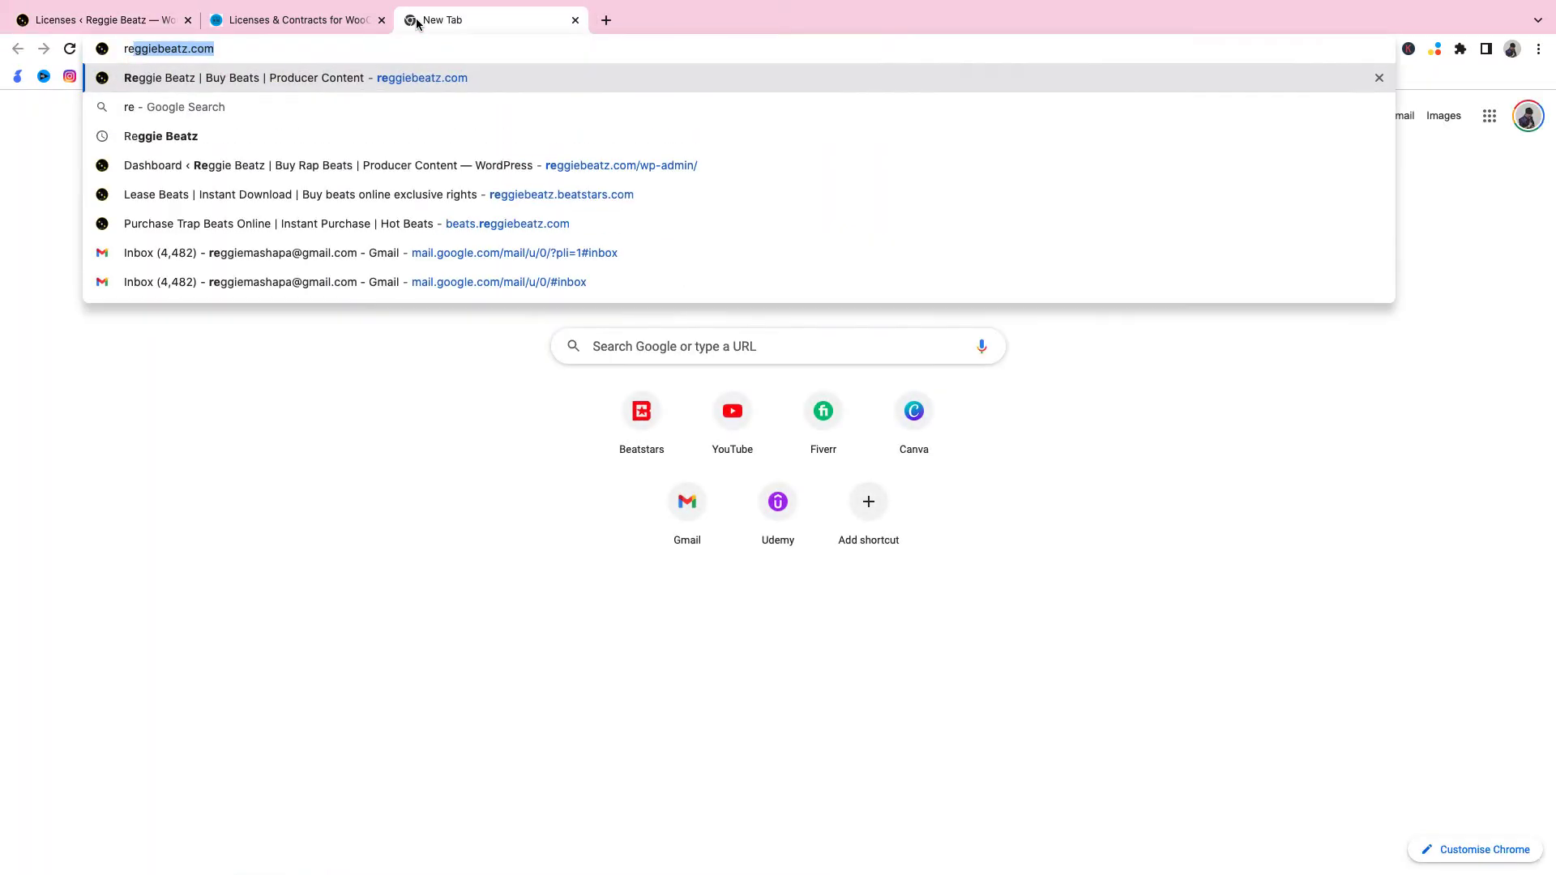
pyautogui.click(572, 198)
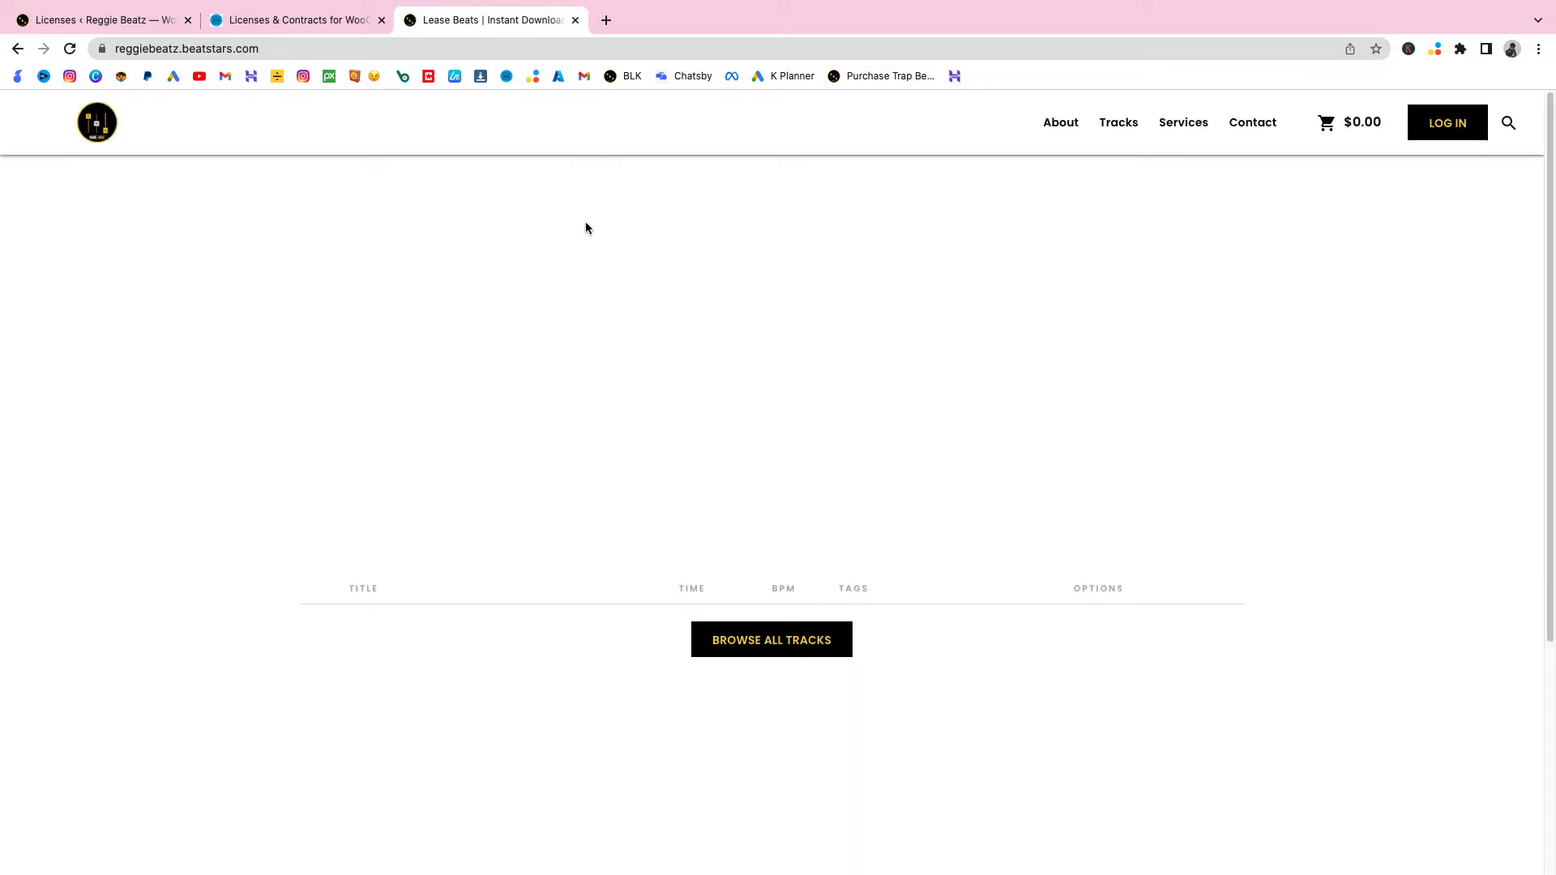
pyautogui.scroll(-10, 843, 337)
pyautogui.scroll(6, 415, 138)
pyautogui.click(343, 50)
pyautogui.click(343, 53)
pyautogui.write('/li')
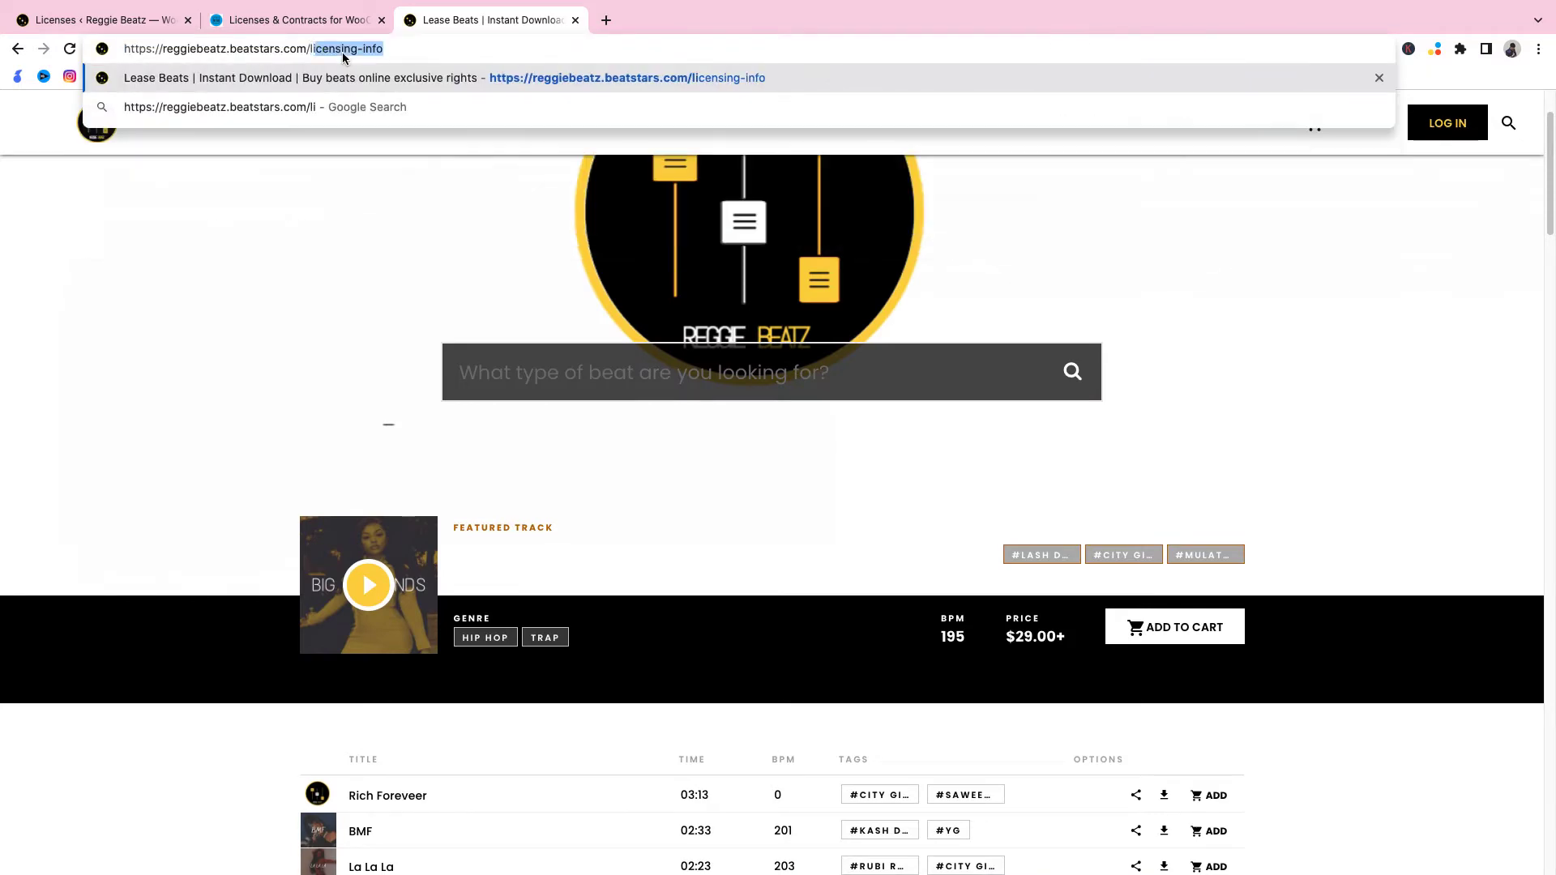
pyautogui.click(531, 77)
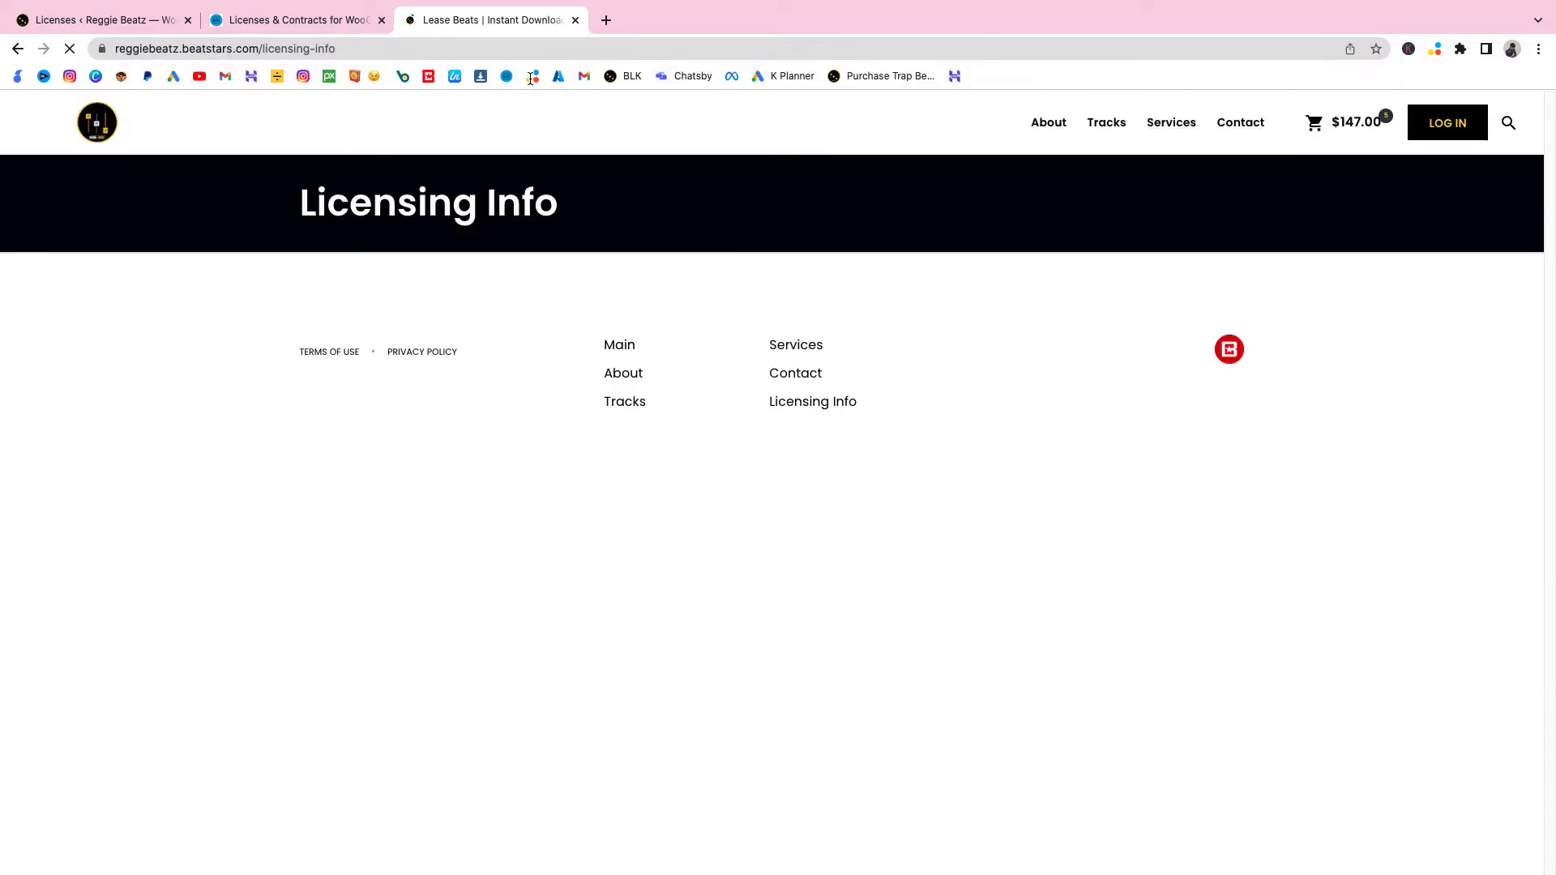
# Copy the full Mp3 Lease license text and paste it into the WordPress Contract Template.
pyautogui.scroll(-2, 712, 198)
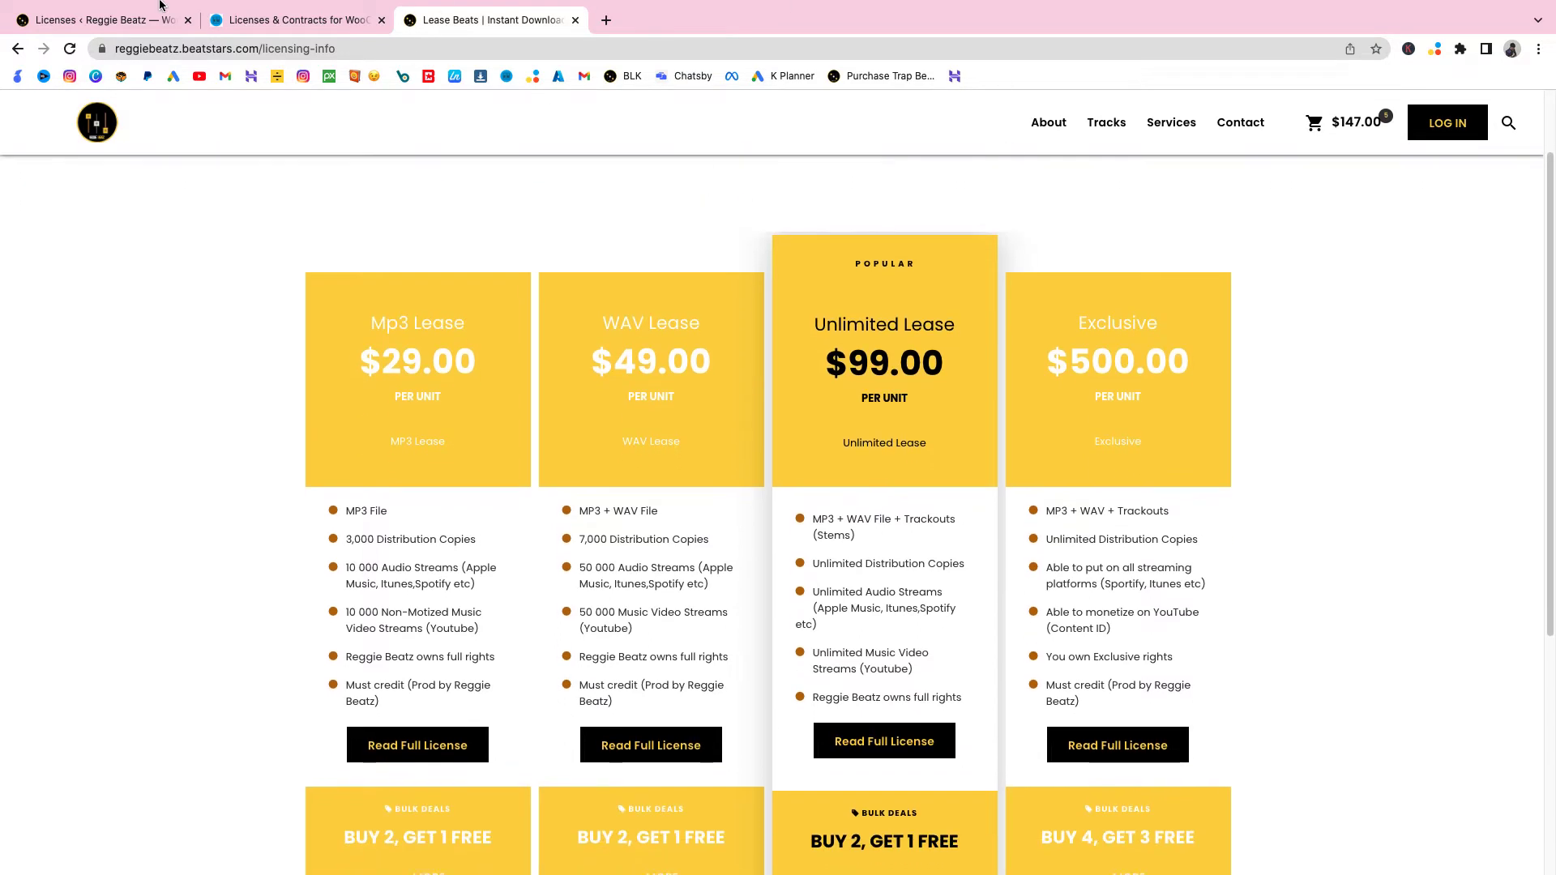
pyautogui.scroll(-3, 1059, 212)
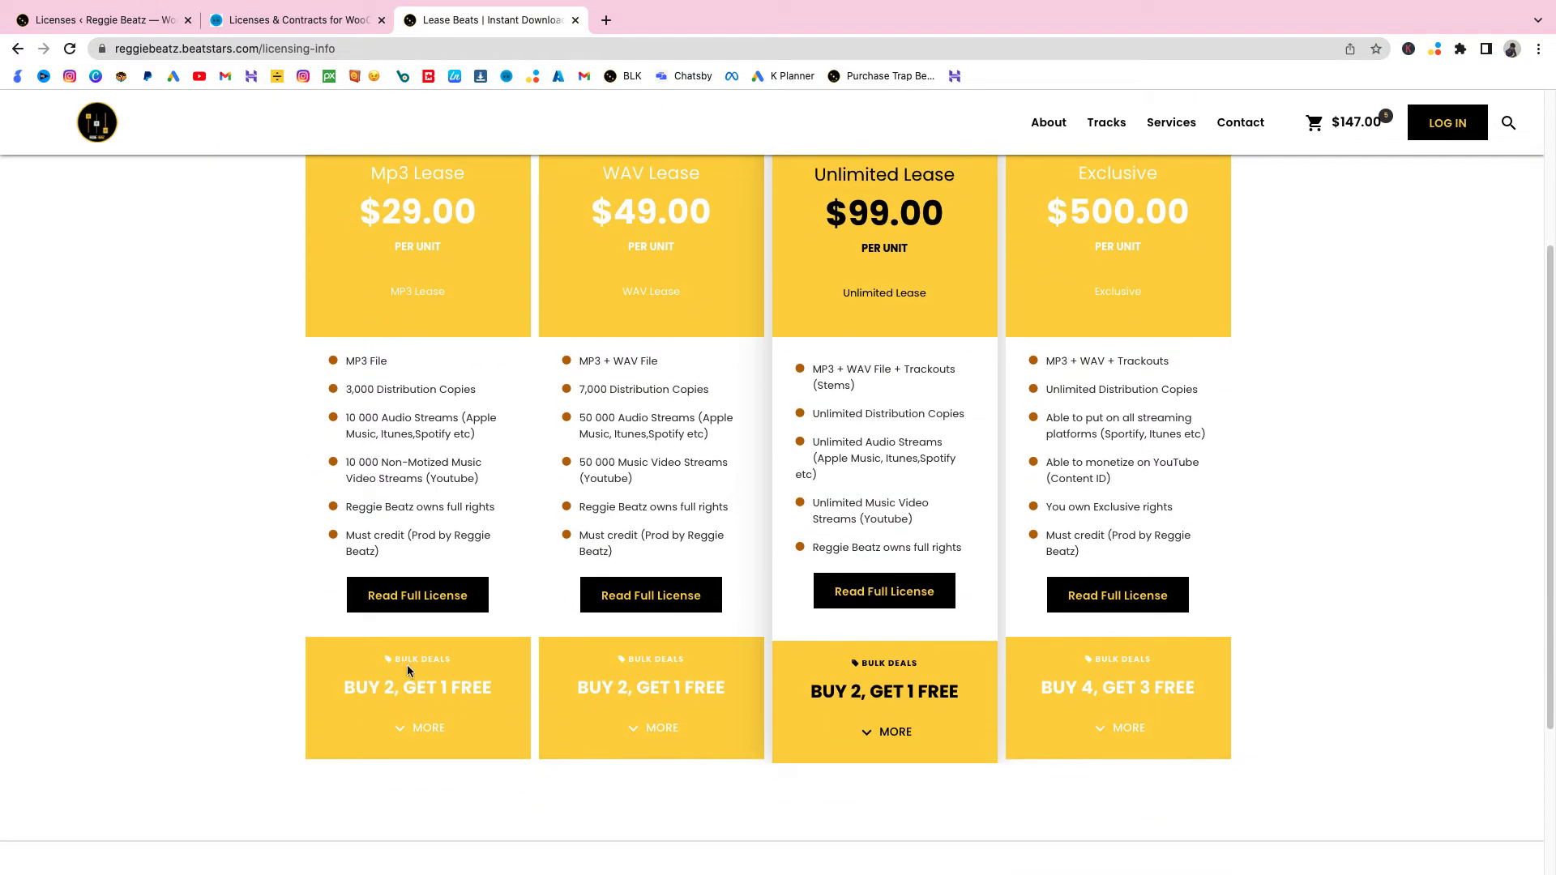
pyautogui.click(407, 596)
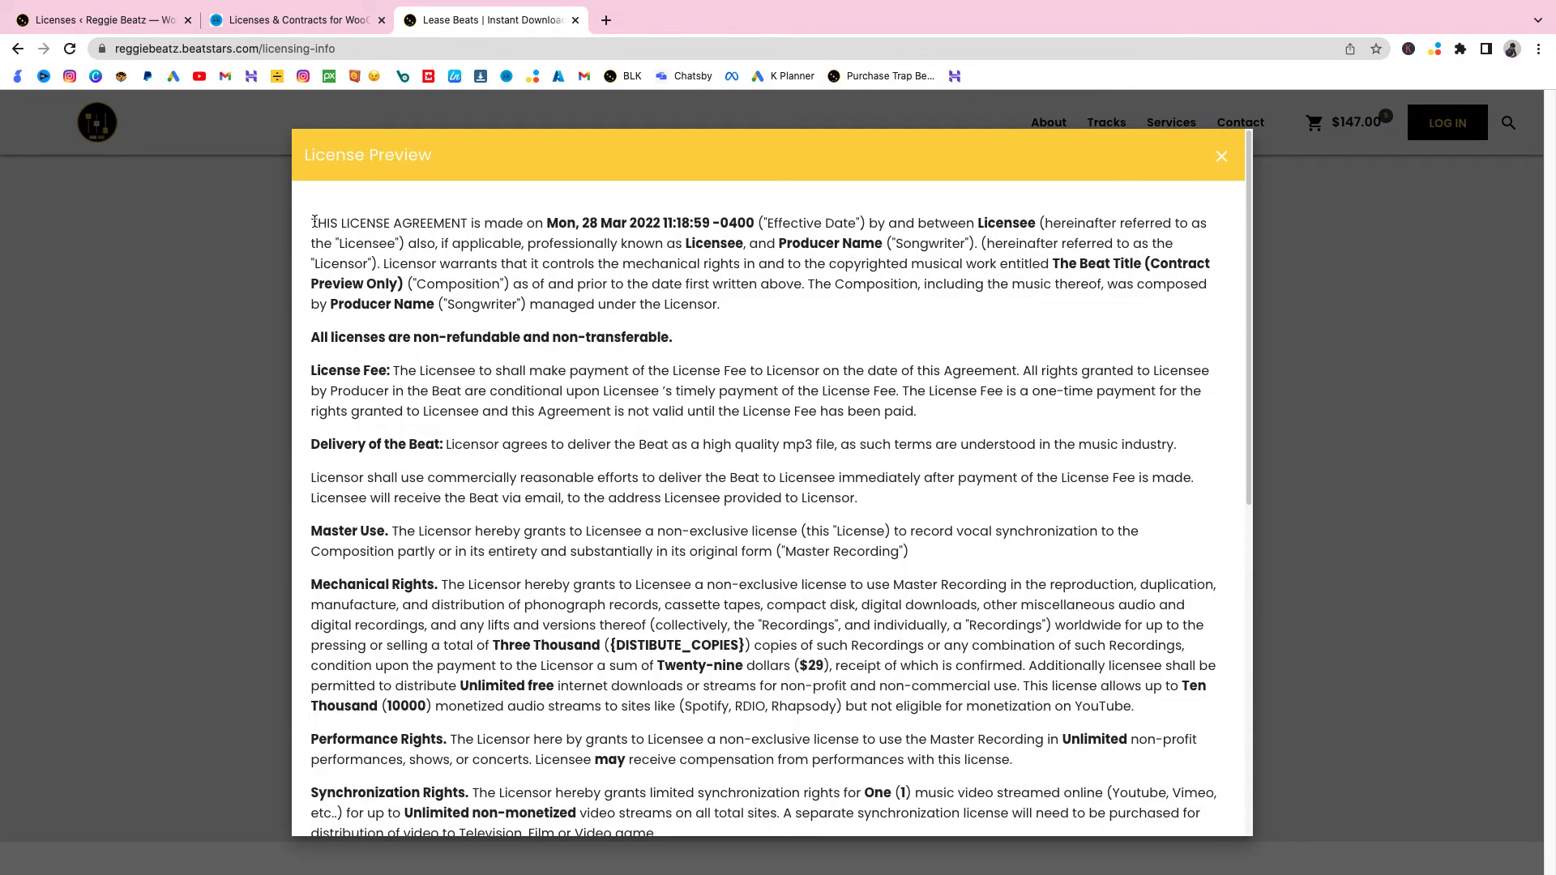
pyautogui.moveTo(314, 221); pyautogui.dragTo(835, 804)
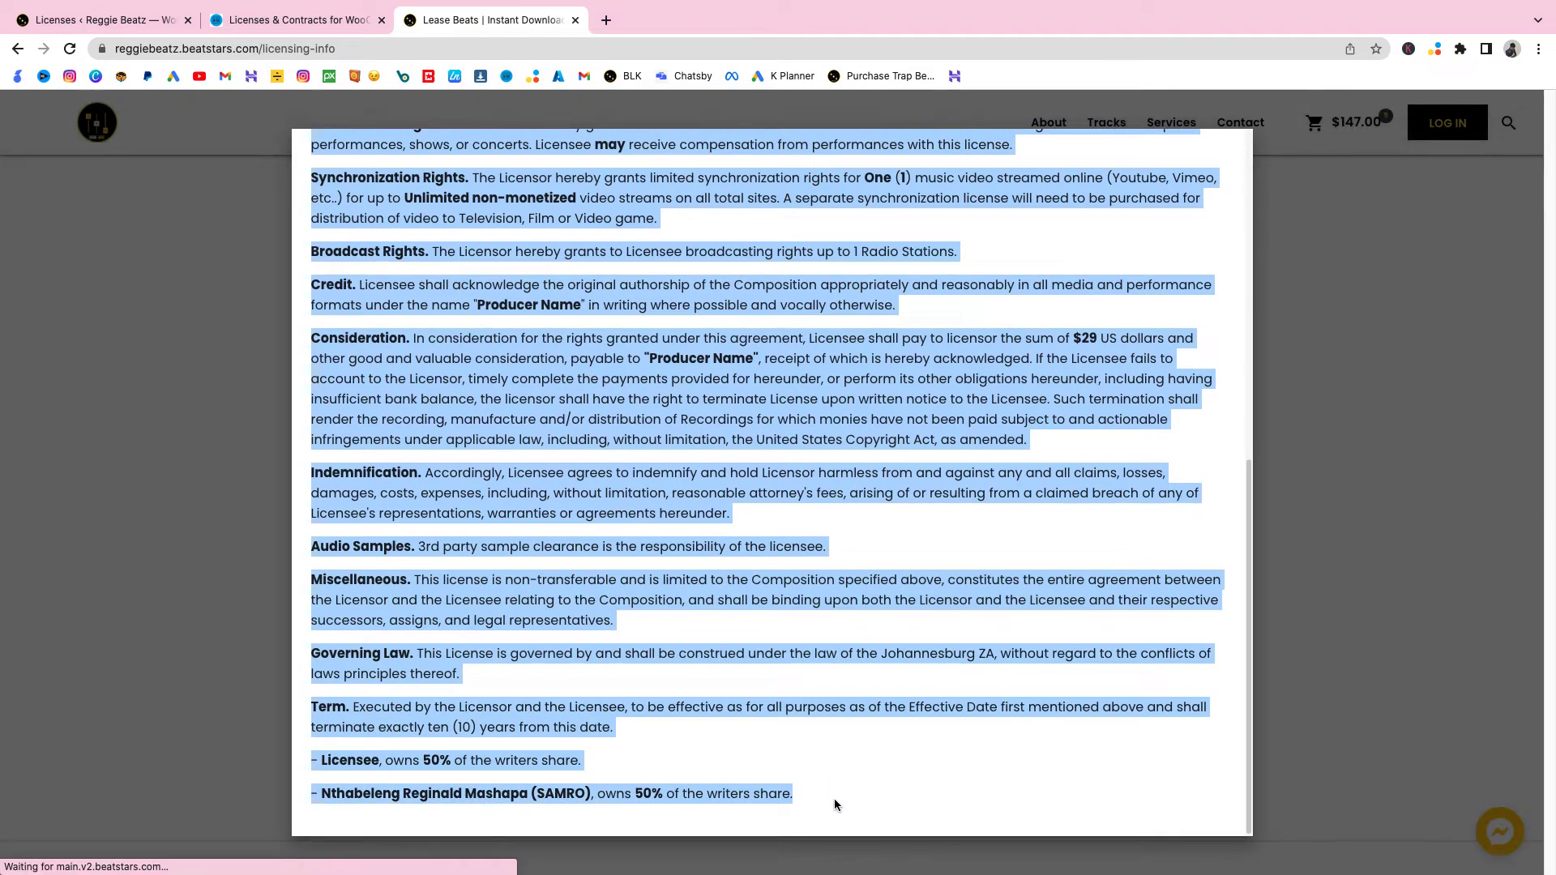
pyautogui.click(275, 21)
pyautogui.click(82, 24)
pyautogui.click(392, 366)
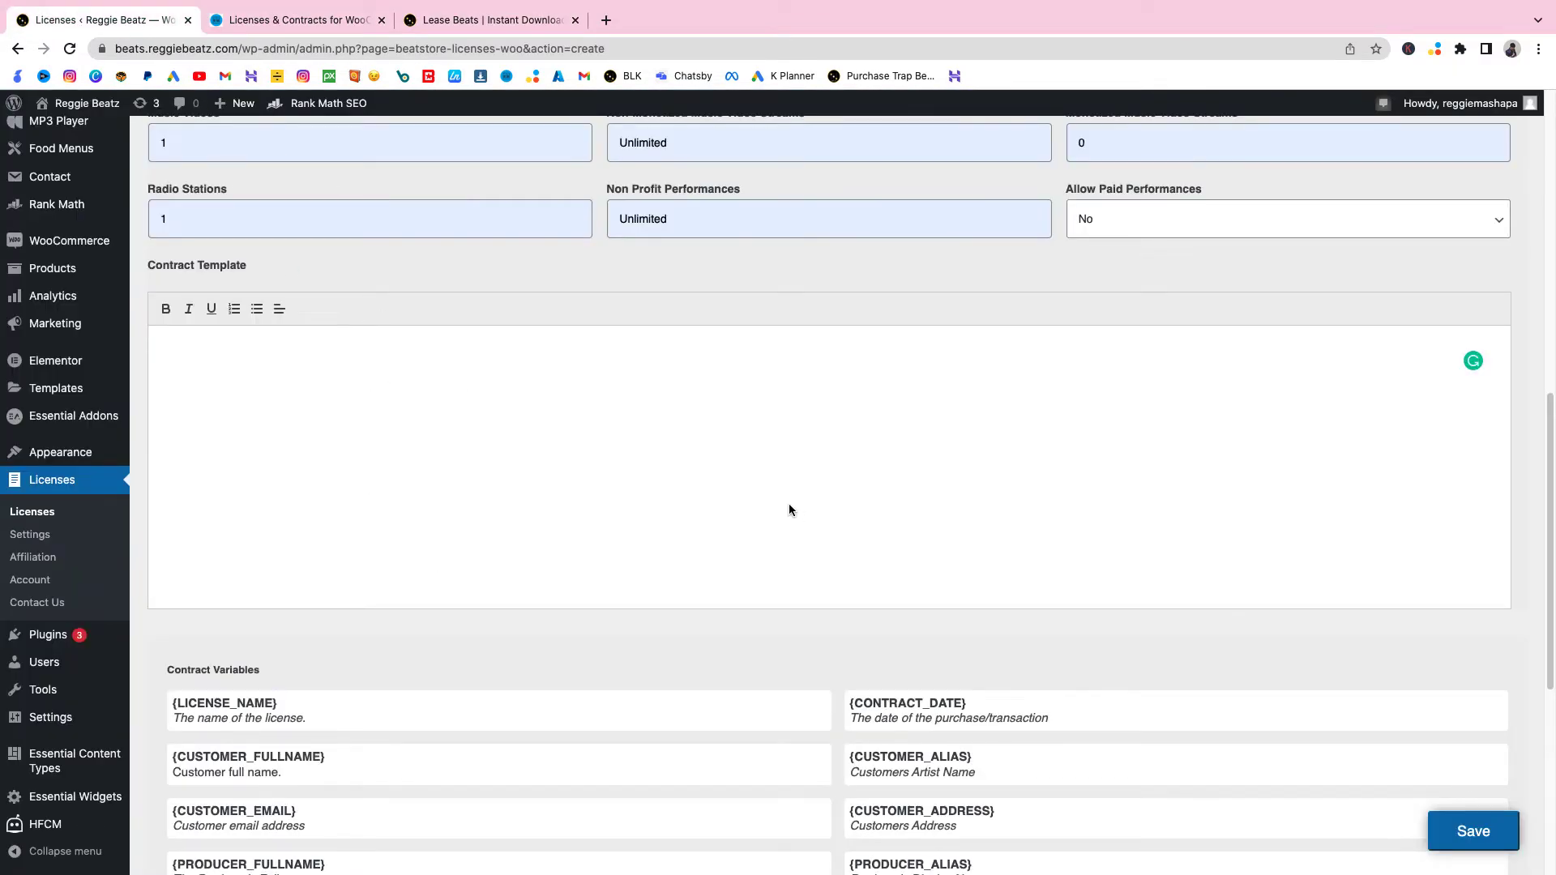
pyautogui.press('super+v')
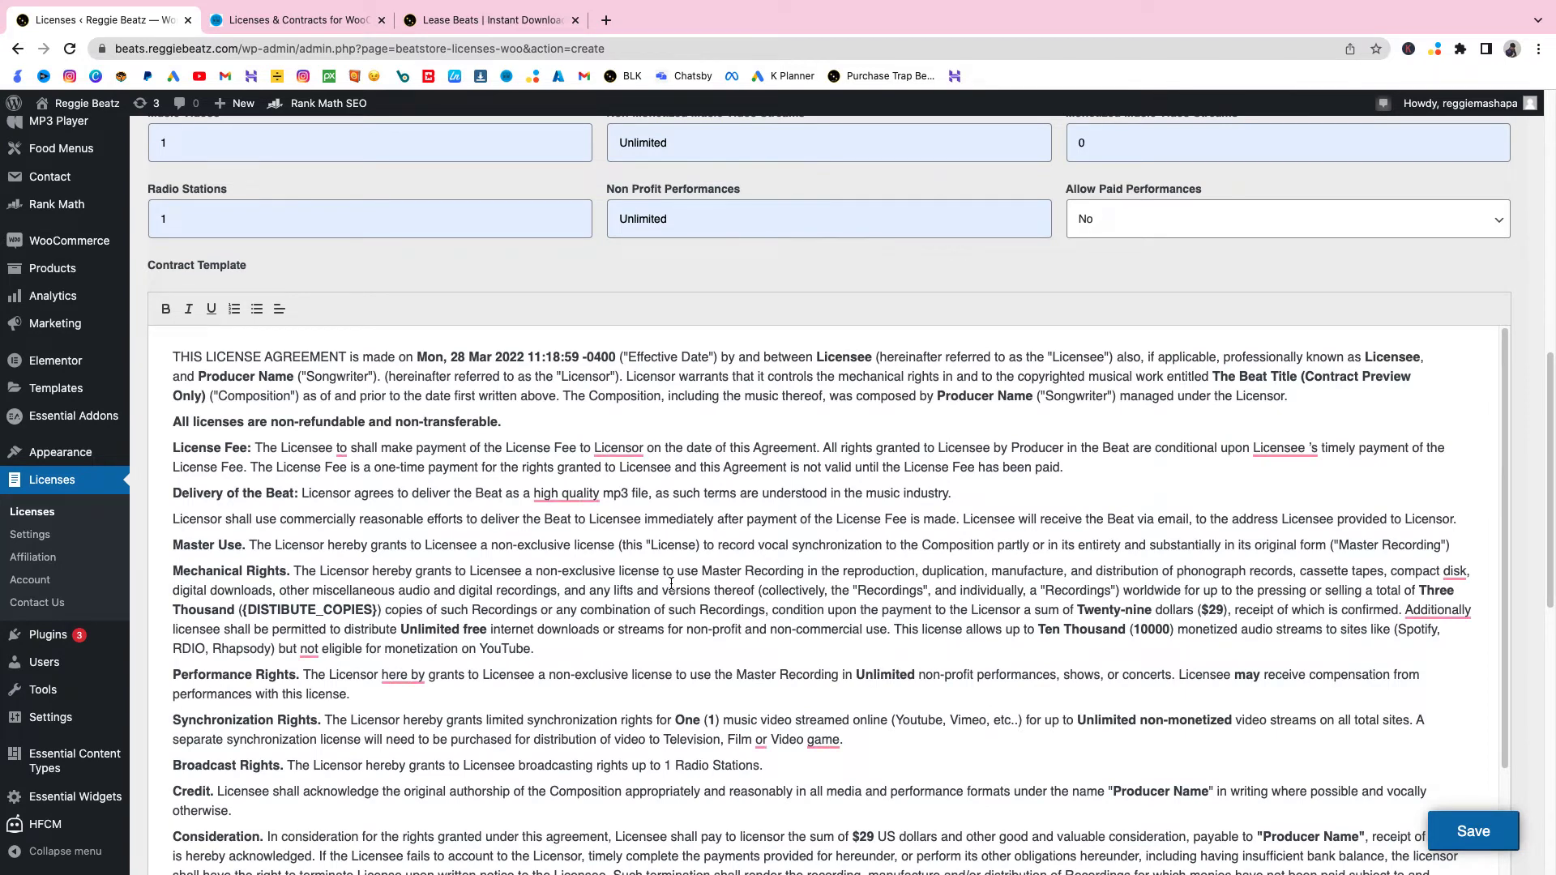
# Select the fixed effective date Mon, 28 Mar 2022 in the agreement's first sentence.
pyautogui.scroll(1, 428, 618)
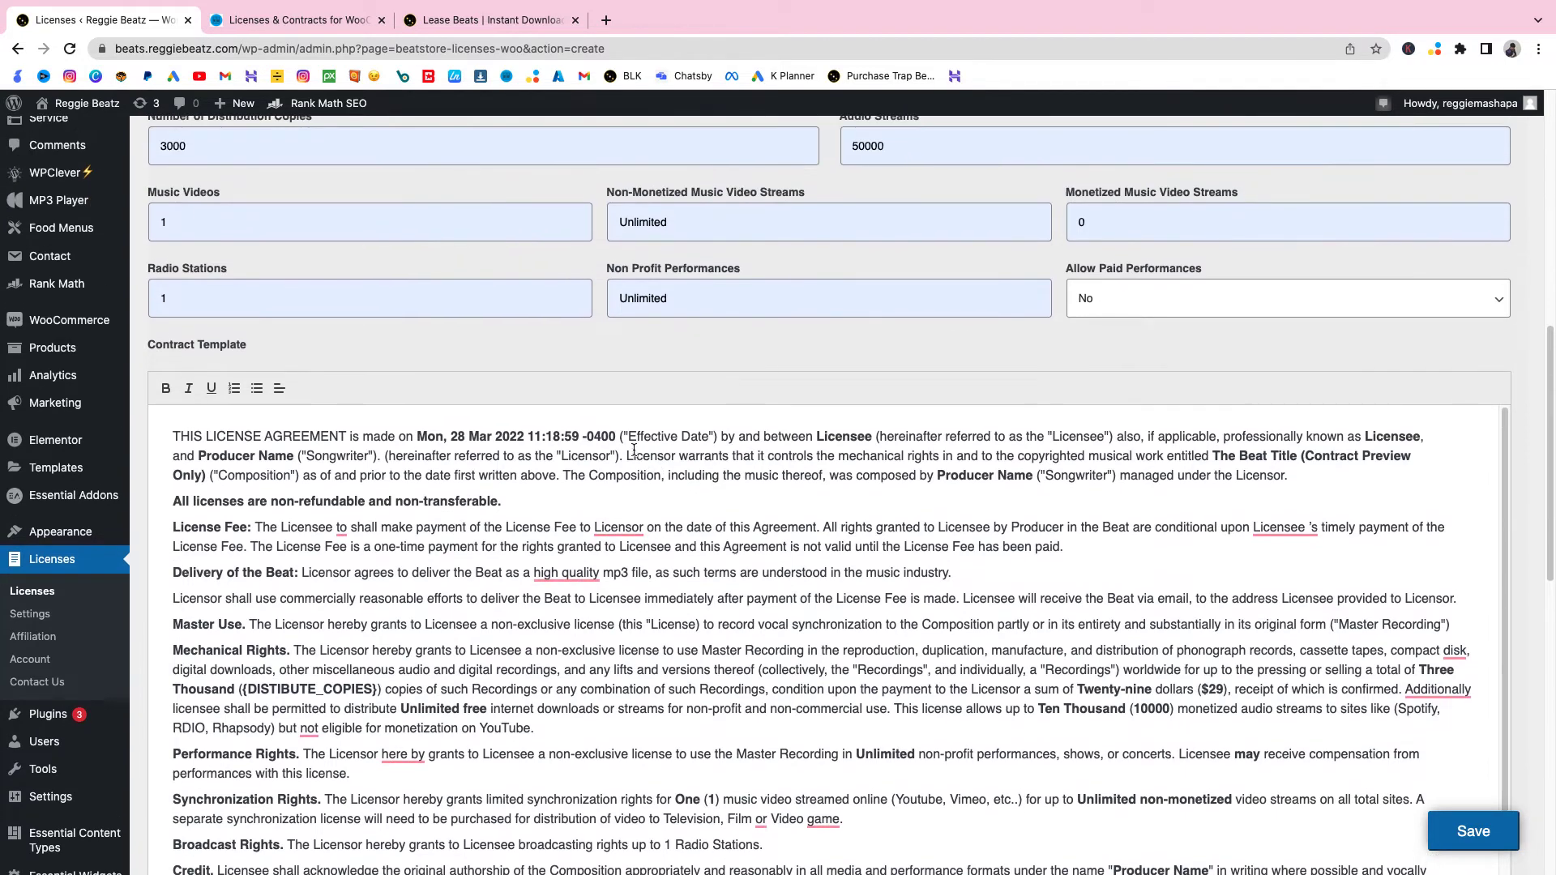
pyautogui.moveTo(616, 436); pyautogui.dragTo(421, 434)
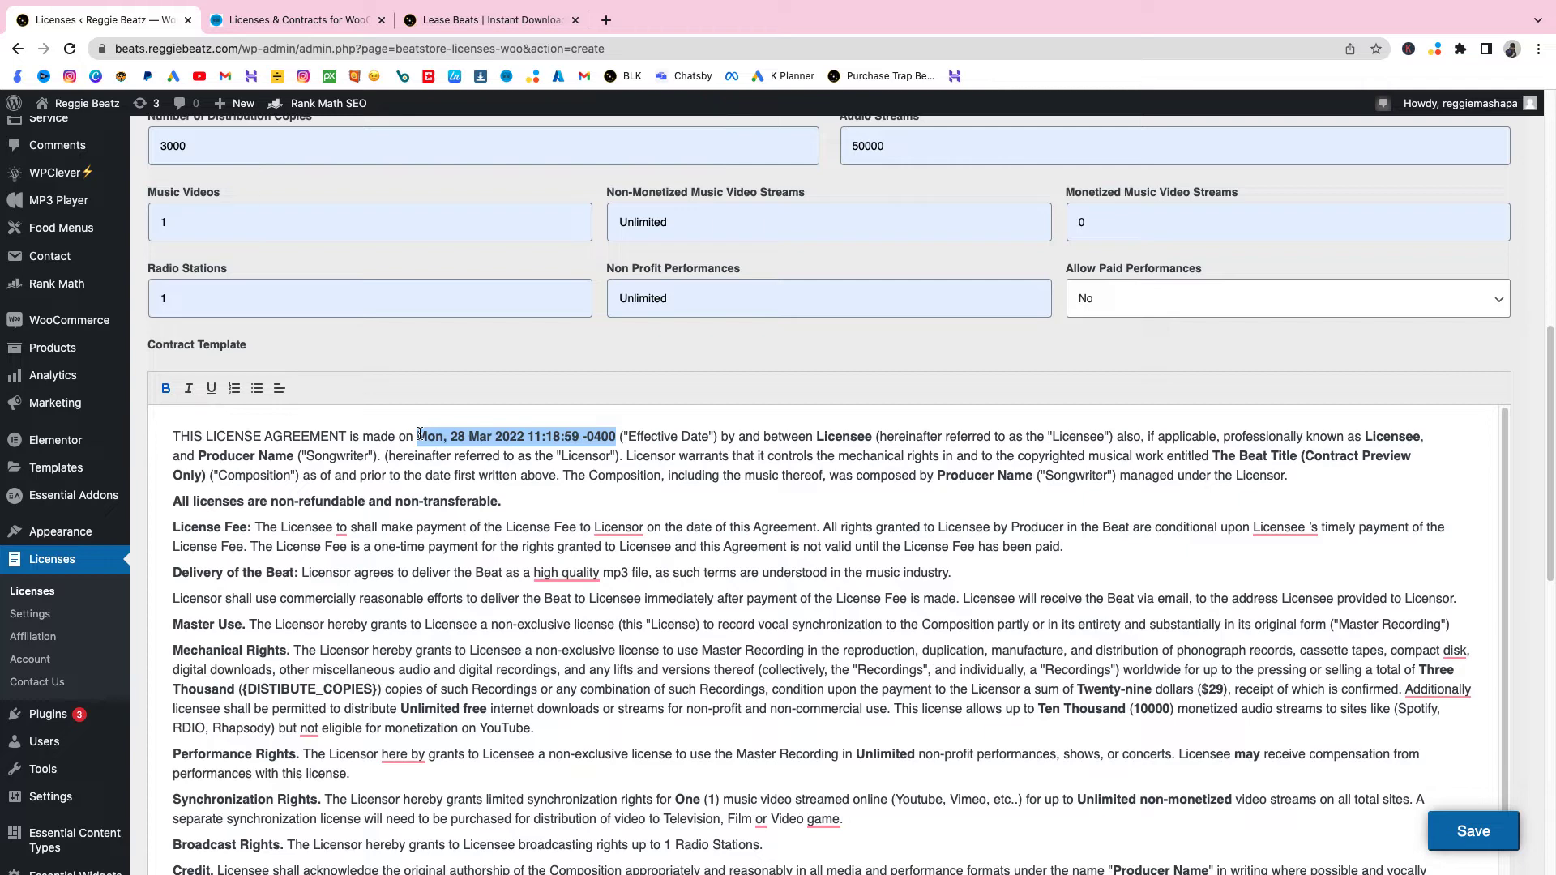
pyautogui.click(819, 437)
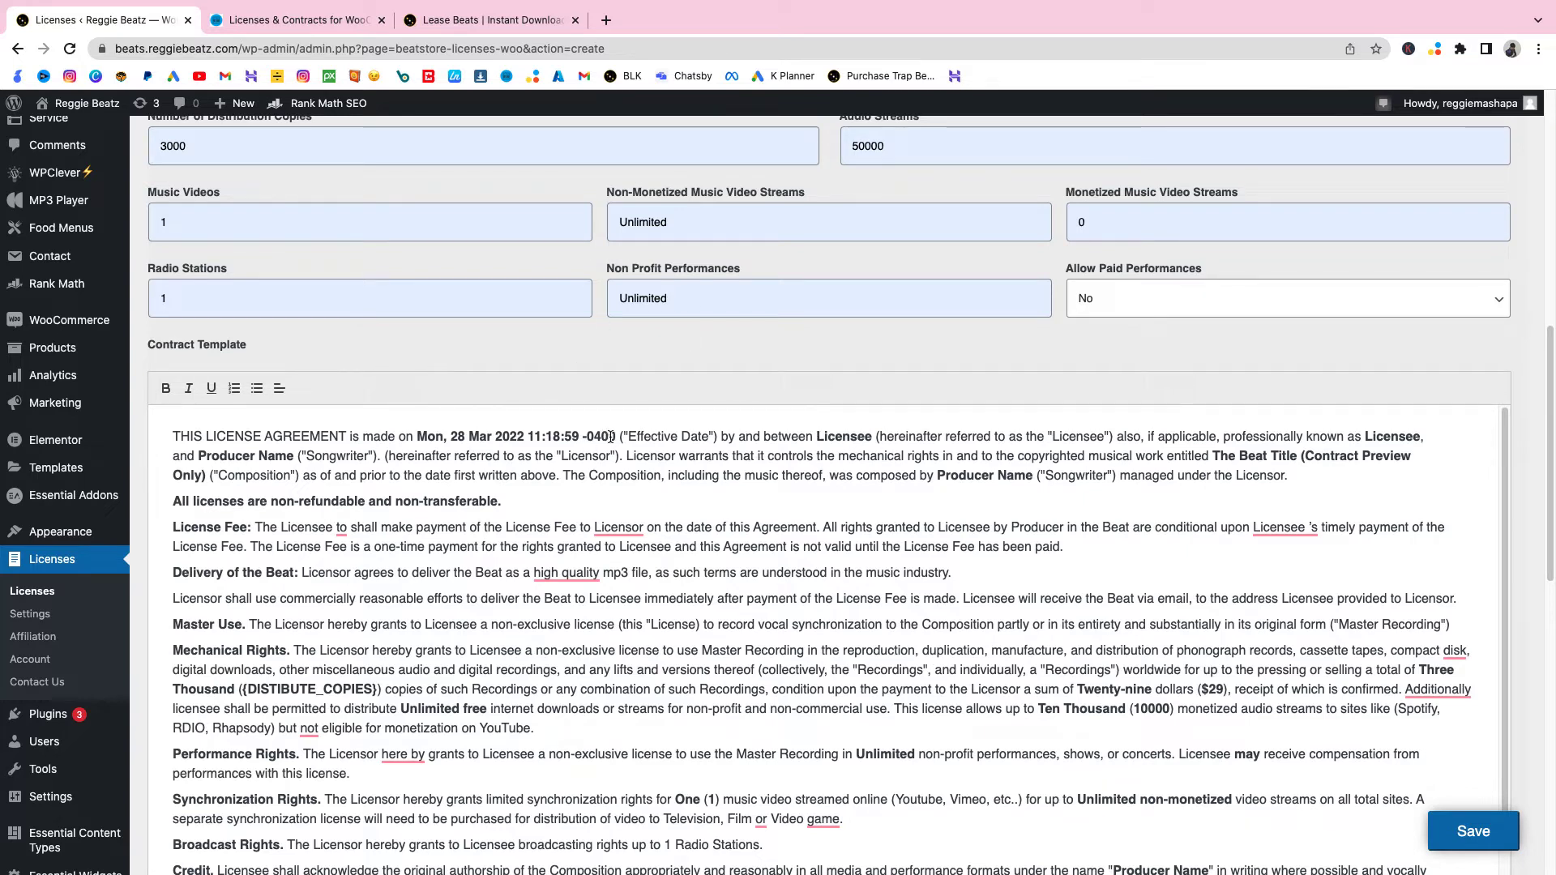
pyautogui.moveTo(613, 437); pyautogui.dragTo(411, 434)
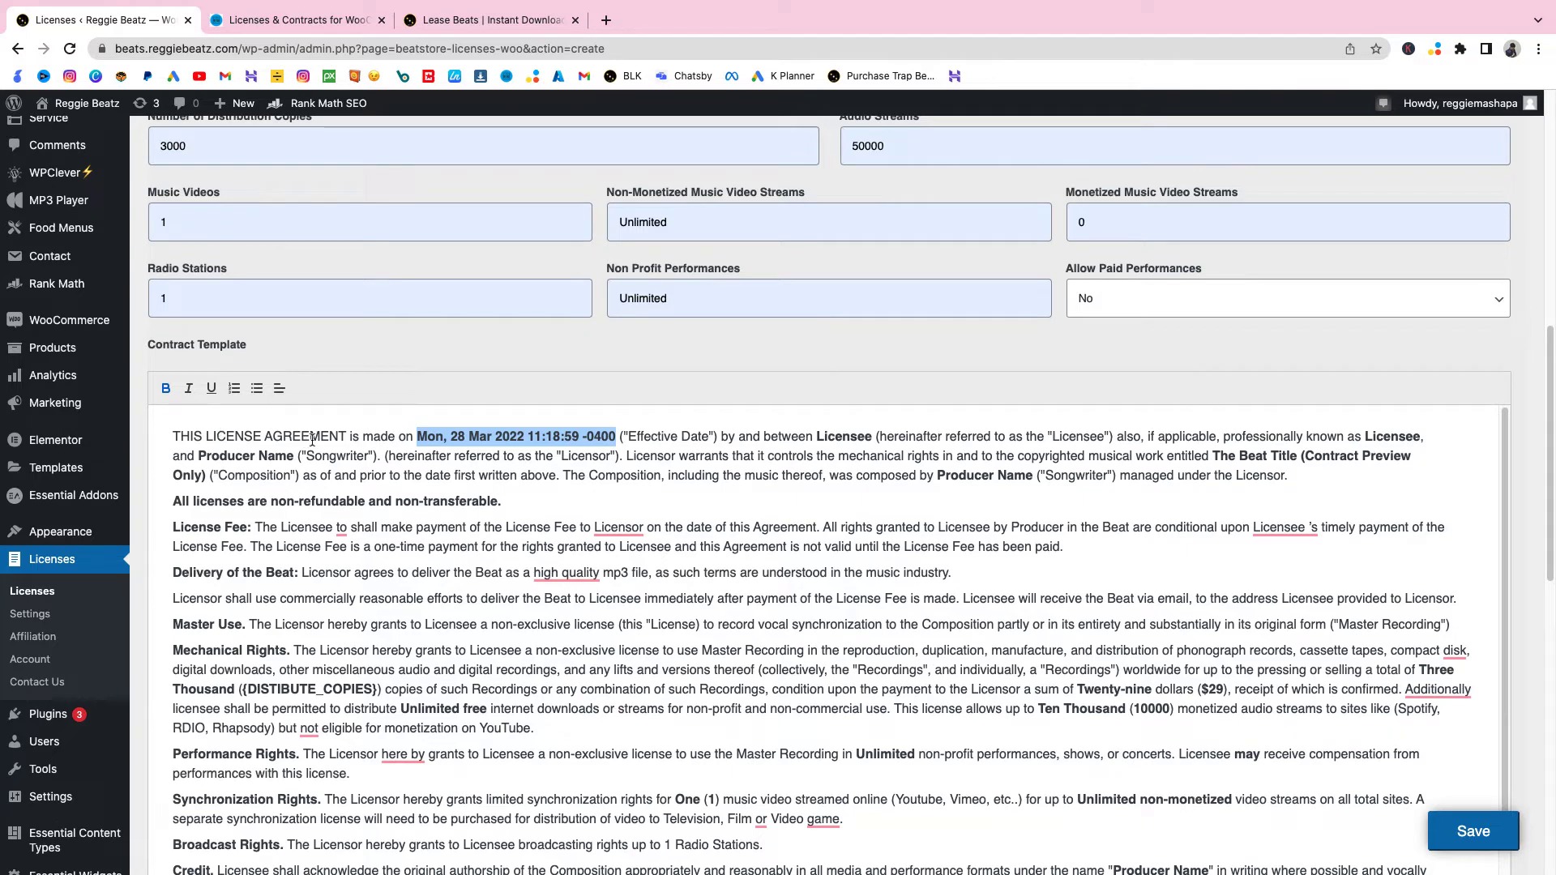
pyautogui.click(395, 437)
pyautogui.moveTo(616, 436); pyautogui.dragTo(416, 436)
pyautogui.scroll(-1, 481, 430)
pyautogui.scroll(-10, 556, 415)
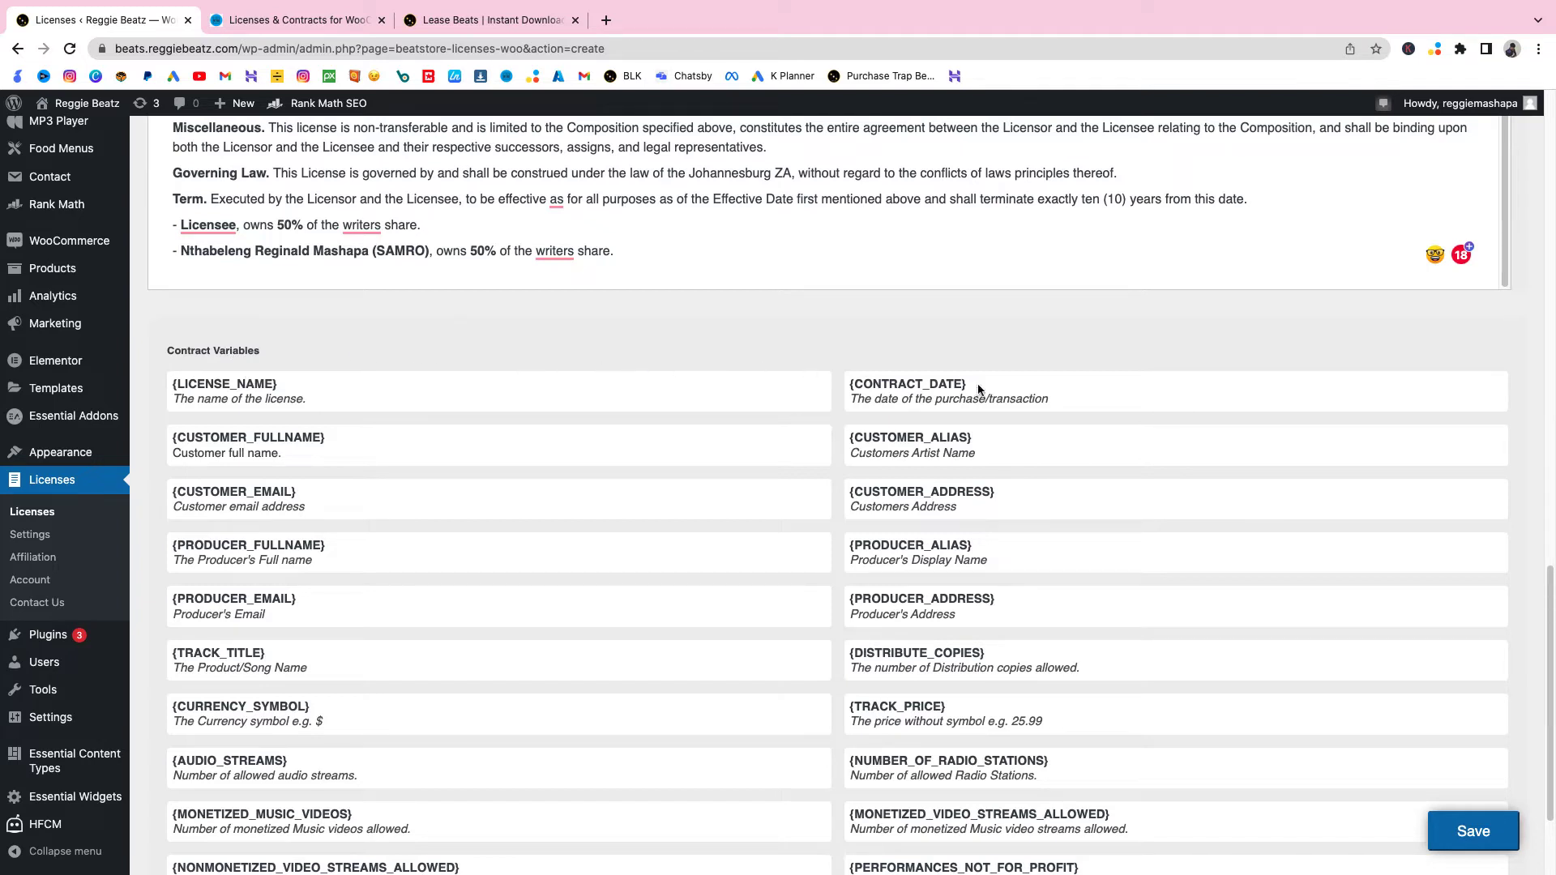
# Copy {CONTRACT_DATE} from the Contract Variables list and paste it over the date.
pyautogui.moveTo(972, 390); pyautogui.dragTo(841, 391)
pyautogui.hotkey('ctrl', 'c')
pyautogui.scroll(15, 816, 358)
pyautogui.scroll(-3, 698, 302)
pyautogui.scroll(5, 638, 595)
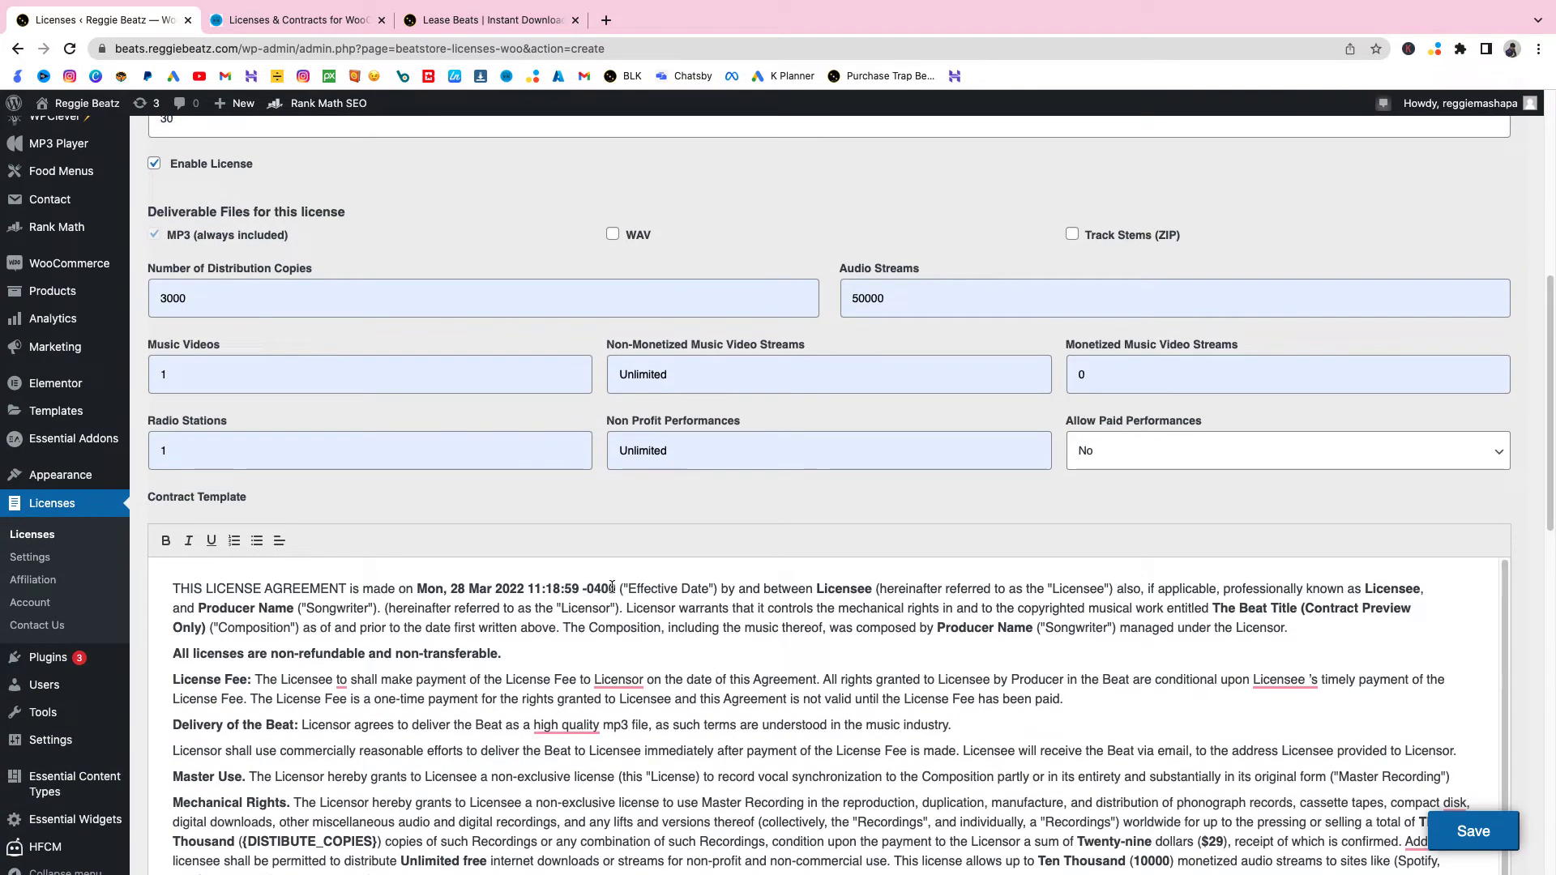
pyautogui.moveTo(612, 586); pyautogui.dragTo(416, 587)
pyautogui.click(421, 587)
pyautogui.hotkey('ctrl', 'v')
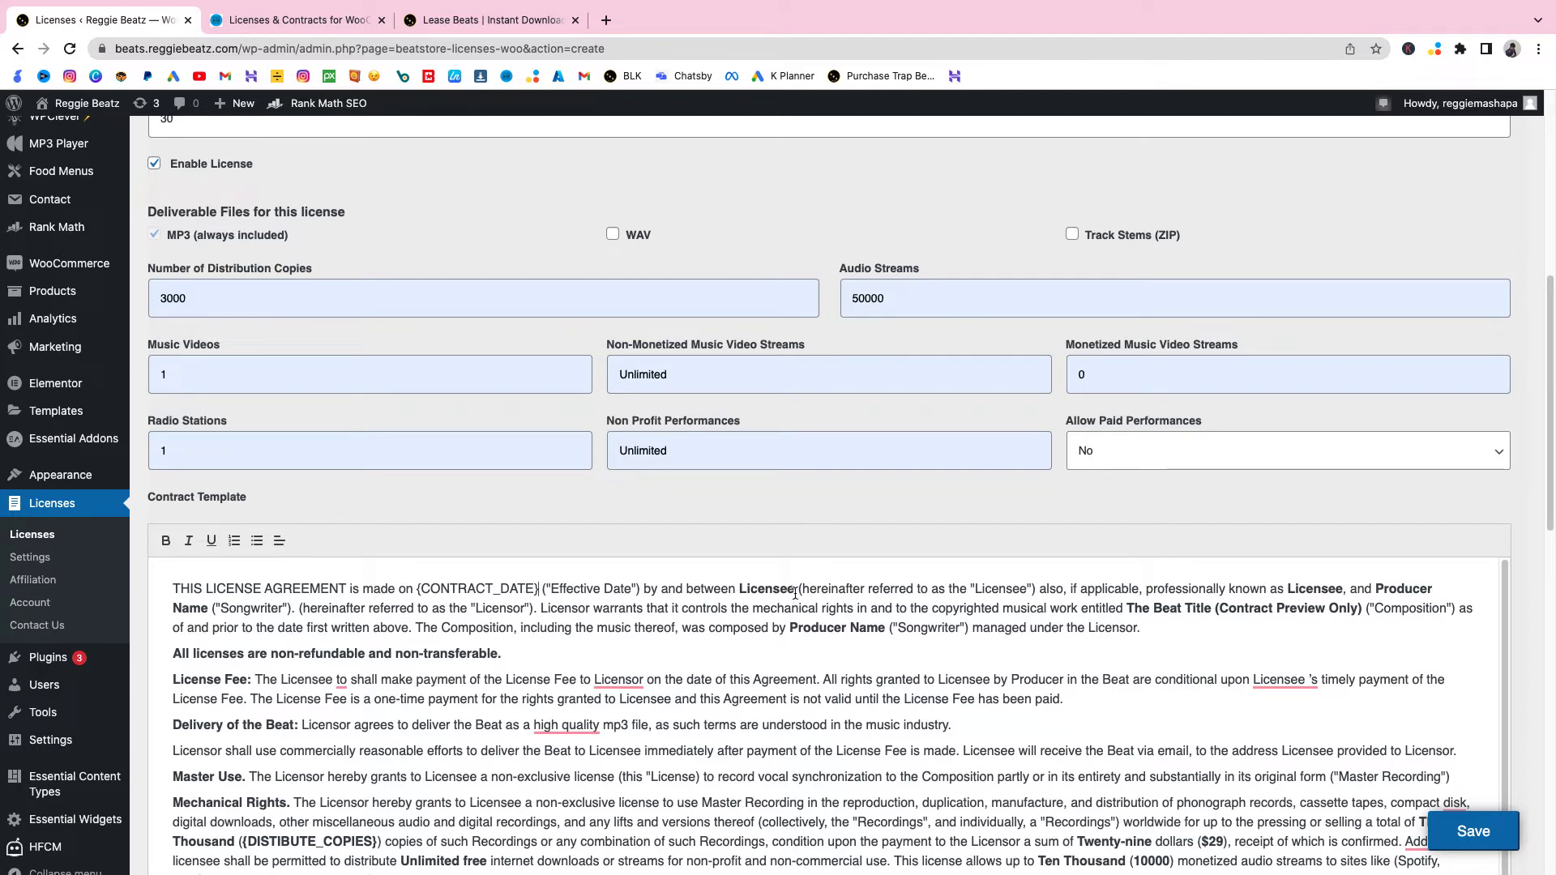
# Replace the first bold 'Licensee' with the {CUSTOMER_FULLNAME} variable.
pyautogui.moveTo(795, 592); pyautogui.dragTo(739, 596)
pyautogui.scroll(-15, 761, 631)
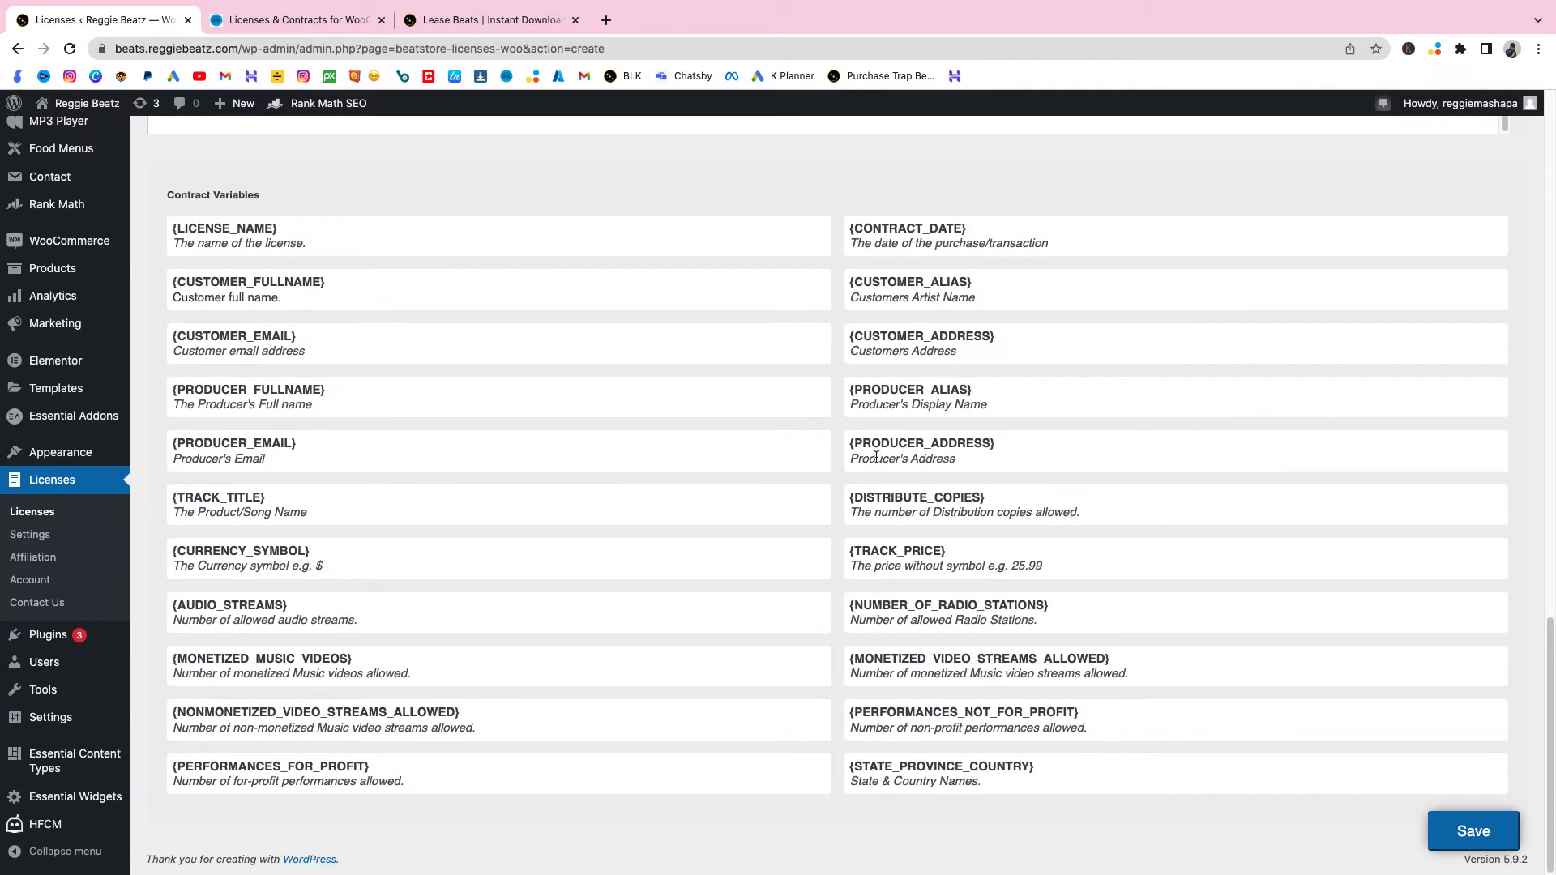
pyautogui.scroll(1, 869, 455)
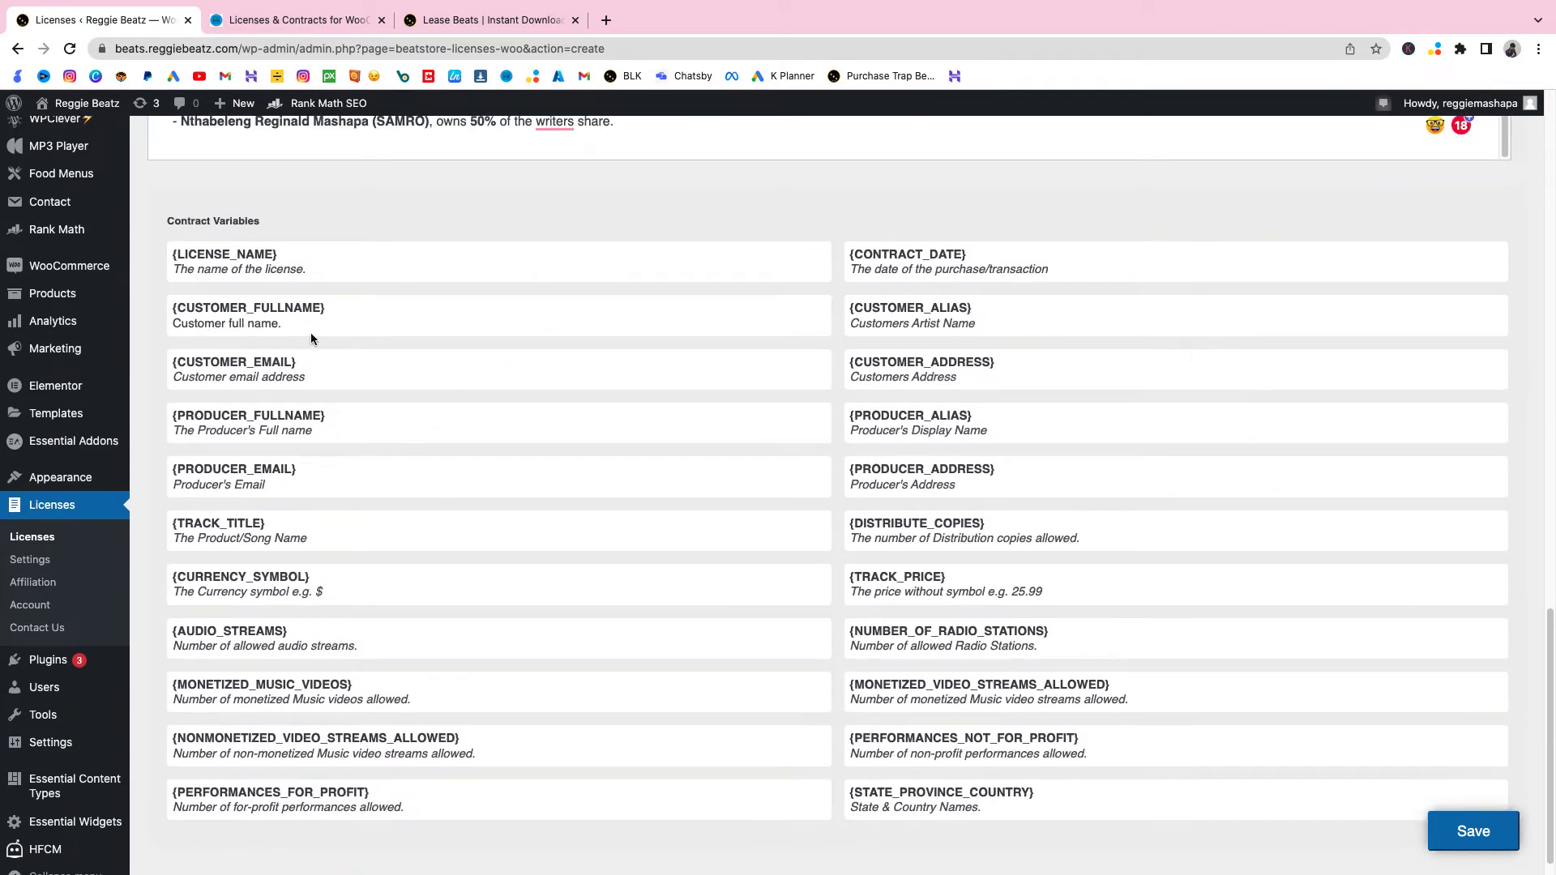
pyautogui.moveTo(333, 310); pyautogui.dragTo(195, 310)
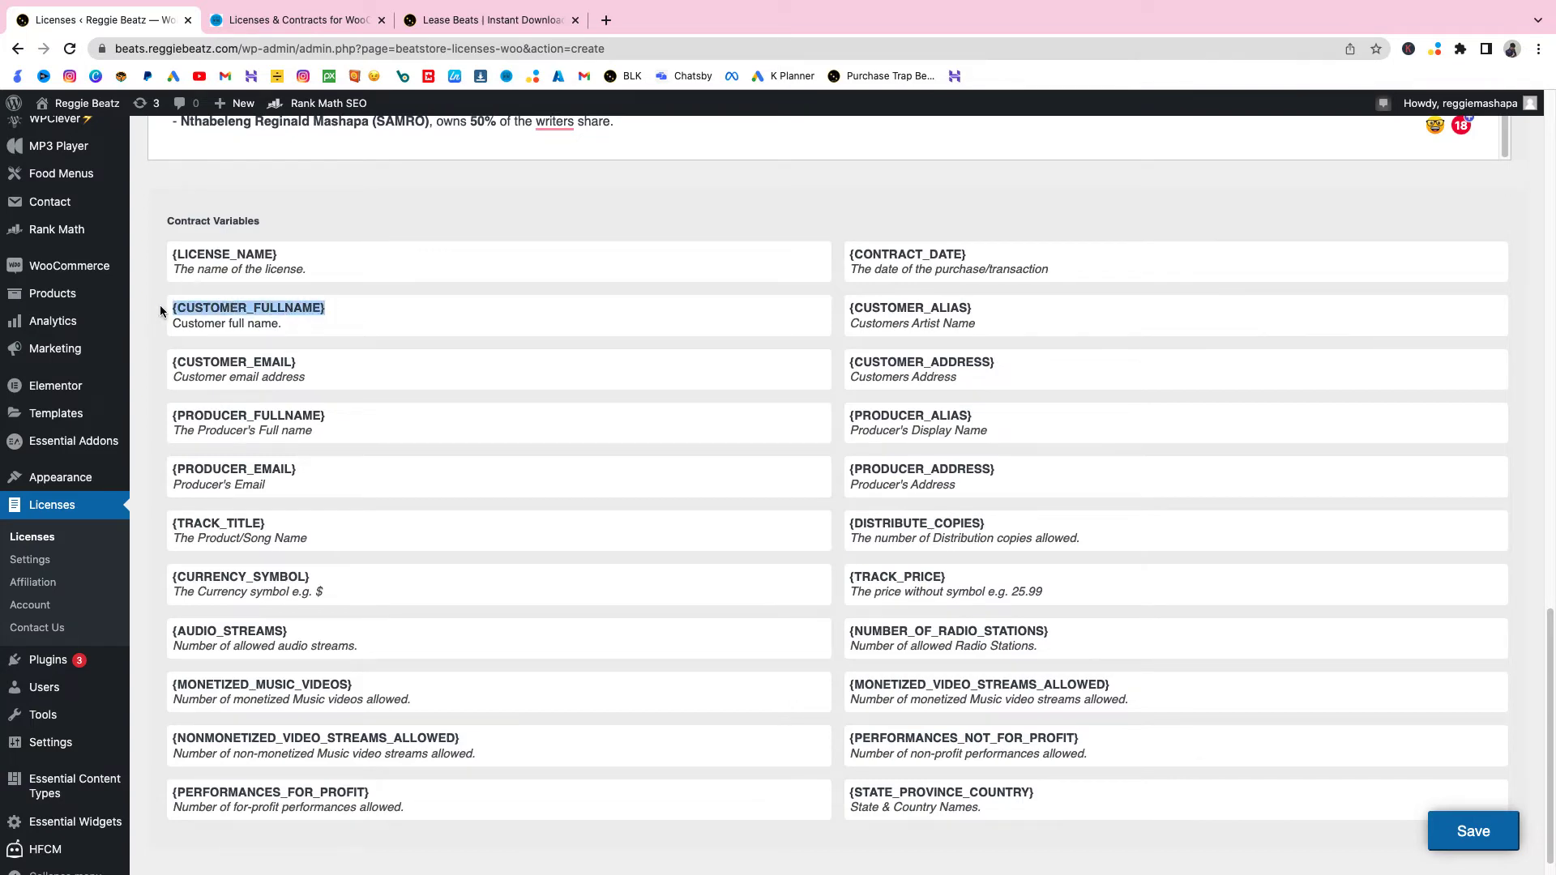
pyautogui.scroll(5, 463, 383)
pyautogui.scroll(5, 464, 383)
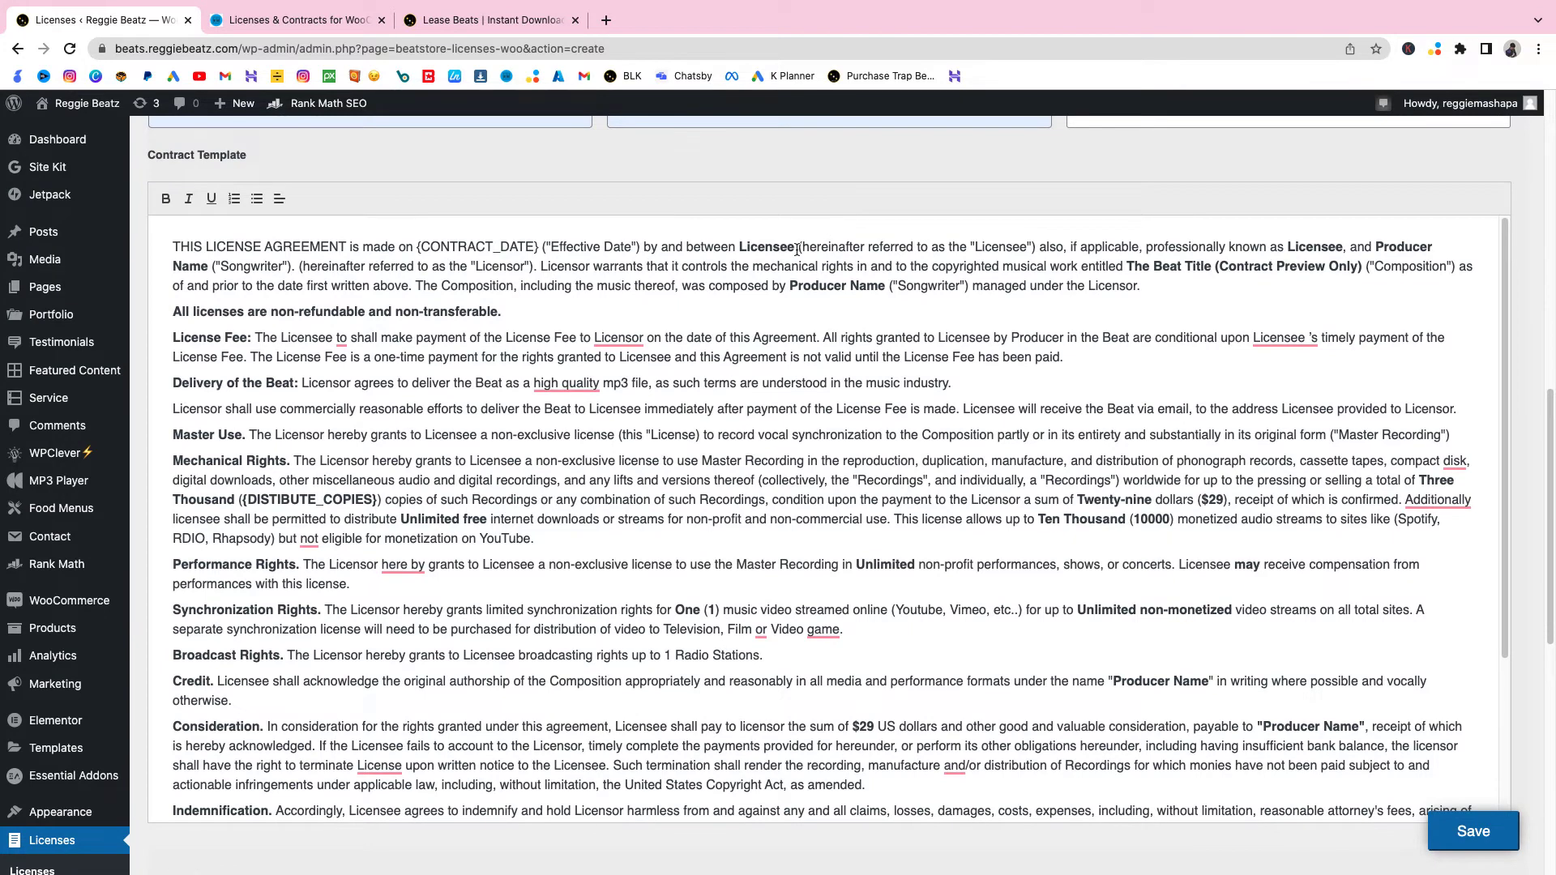
pyautogui.moveTo(797, 249); pyautogui.dragTo(738, 249)
pyautogui.press('super+v')
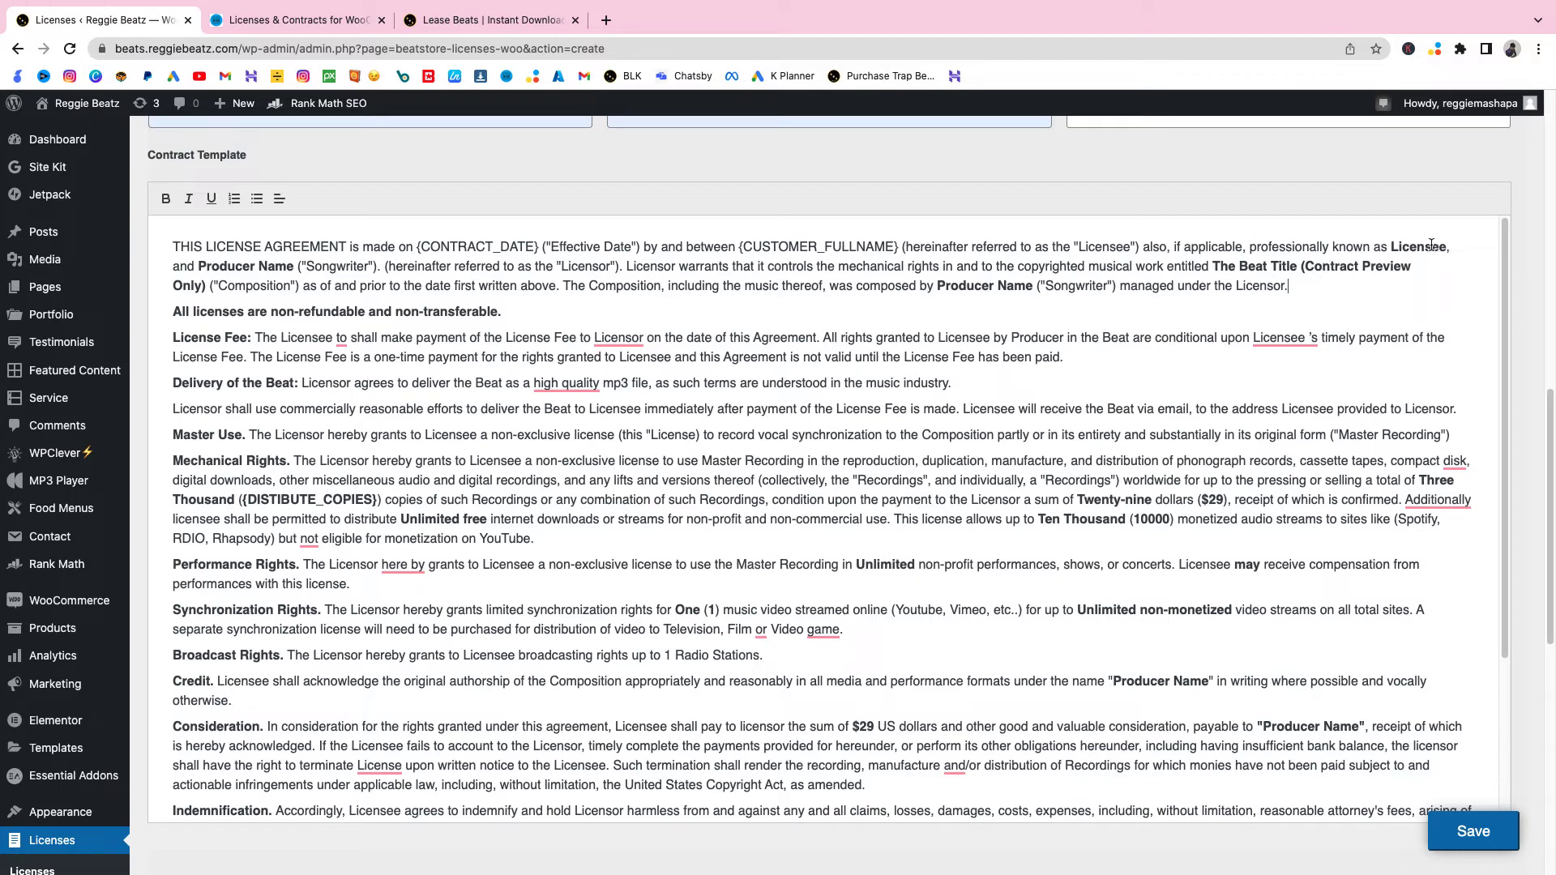
# Replace the next 'Licensee' in the opening sentence with {CUSTOMER_ALIAS}.
pyautogui.scroll(-15, 1270, 320)
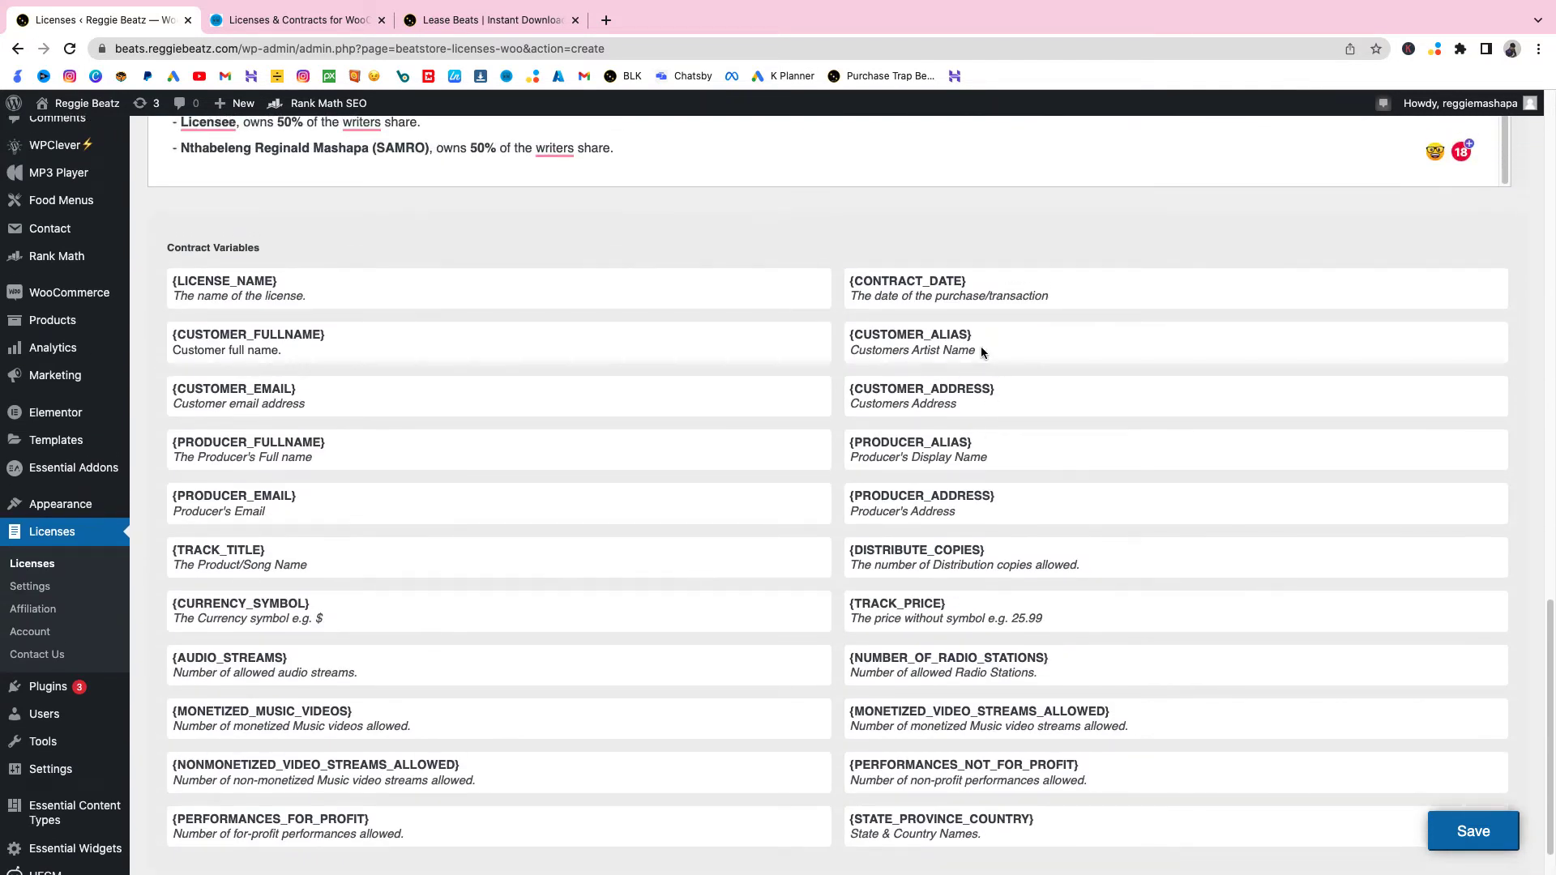
pyautogui.moveTo(973, 334); pyautogui.dragTo(850, 333)
pyautogui.scroll(15, 1188, 359)
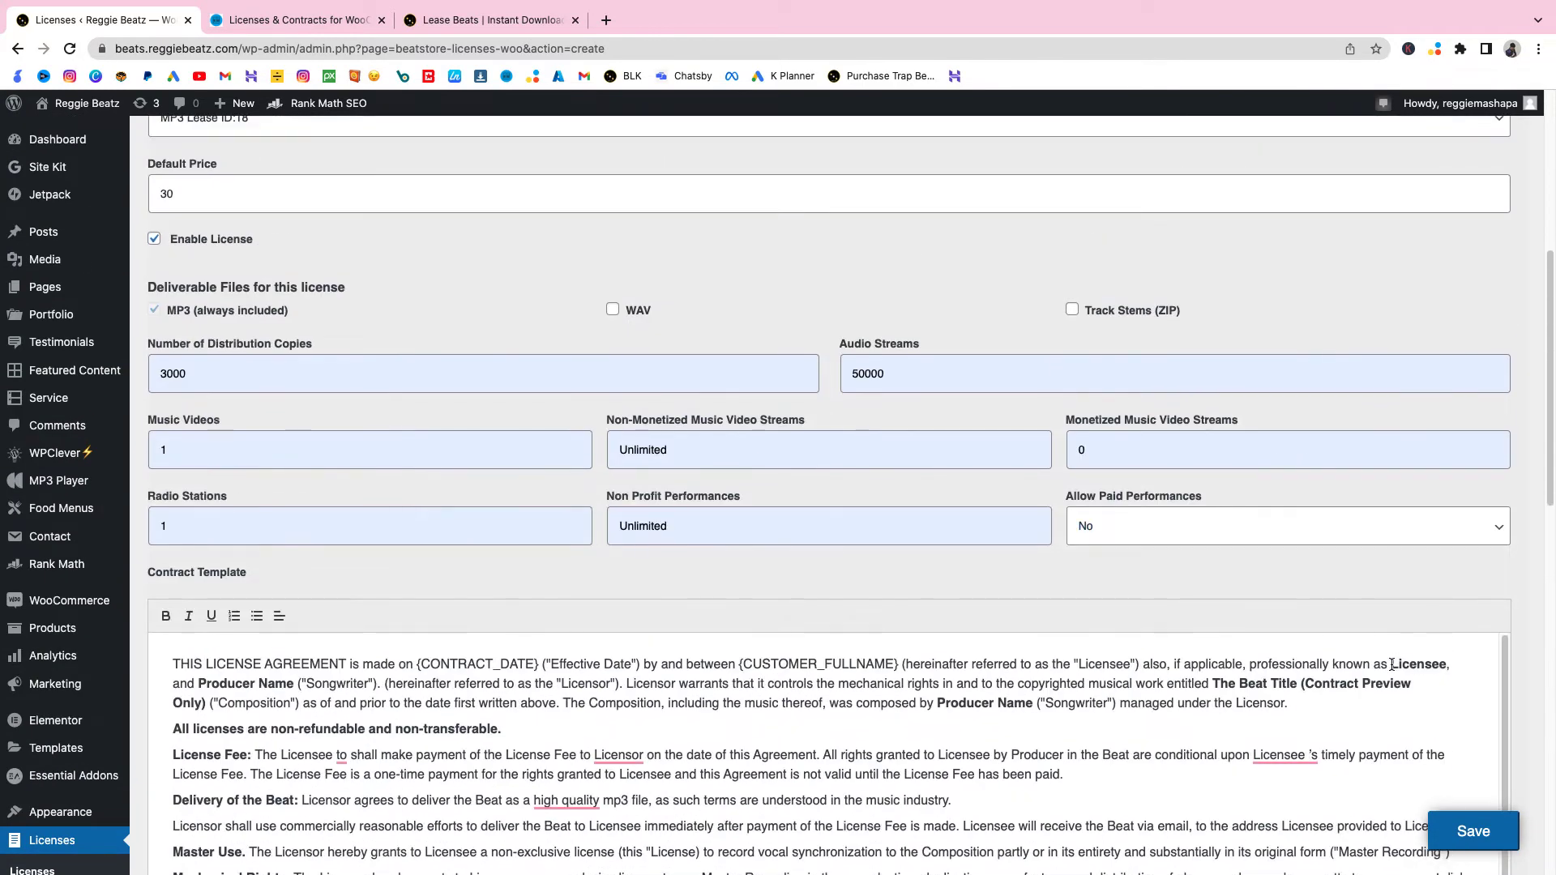
pyautogui.moveTo(1391, 664); pyautogui.dragTo(1443, 664)
pyautogui.press('super+v')
pyautogui.scroll(-5, 1444, 663)
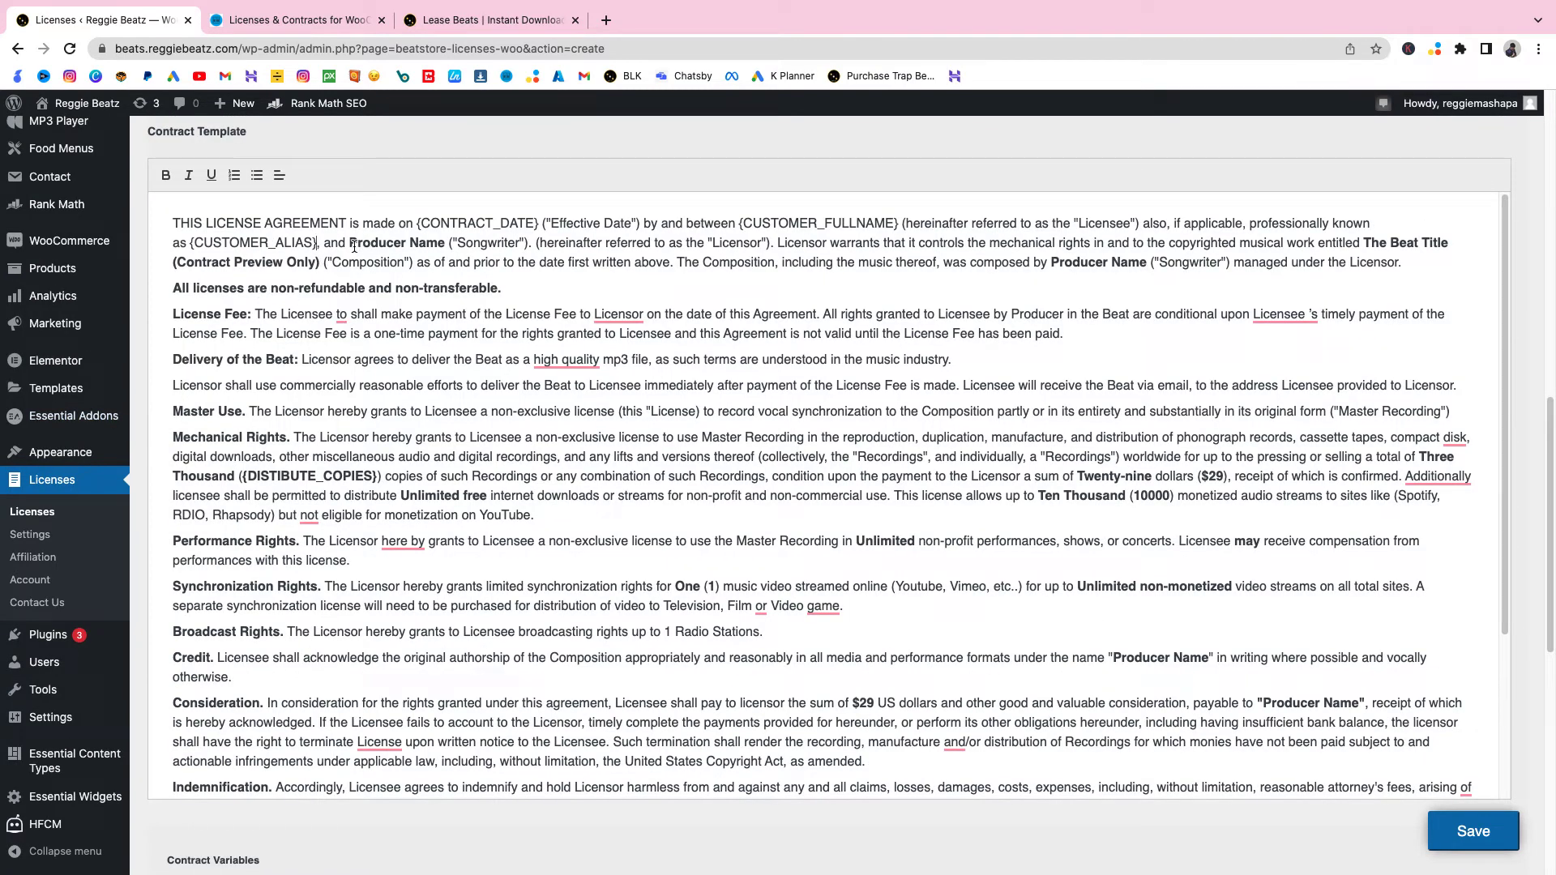
# Overwrite both 'Producer Name' placeholders in the opening paragraph with the site's producer name.
pyautogui.moveTo(351, 245); pyautogui.dragTo(433, 243)
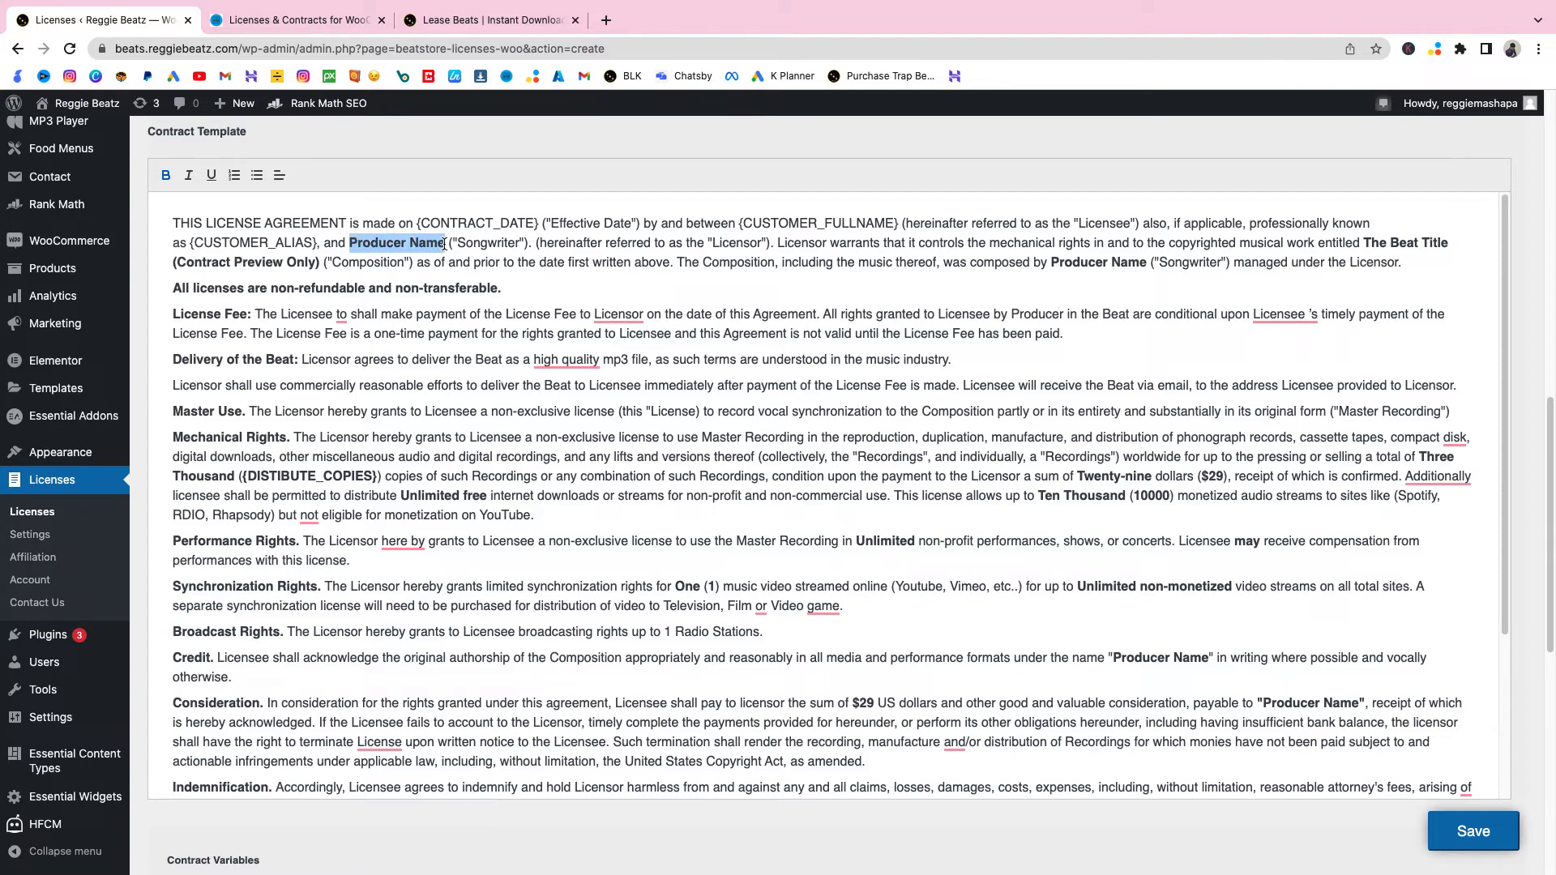
pyautogui.write('Reggie Bea')
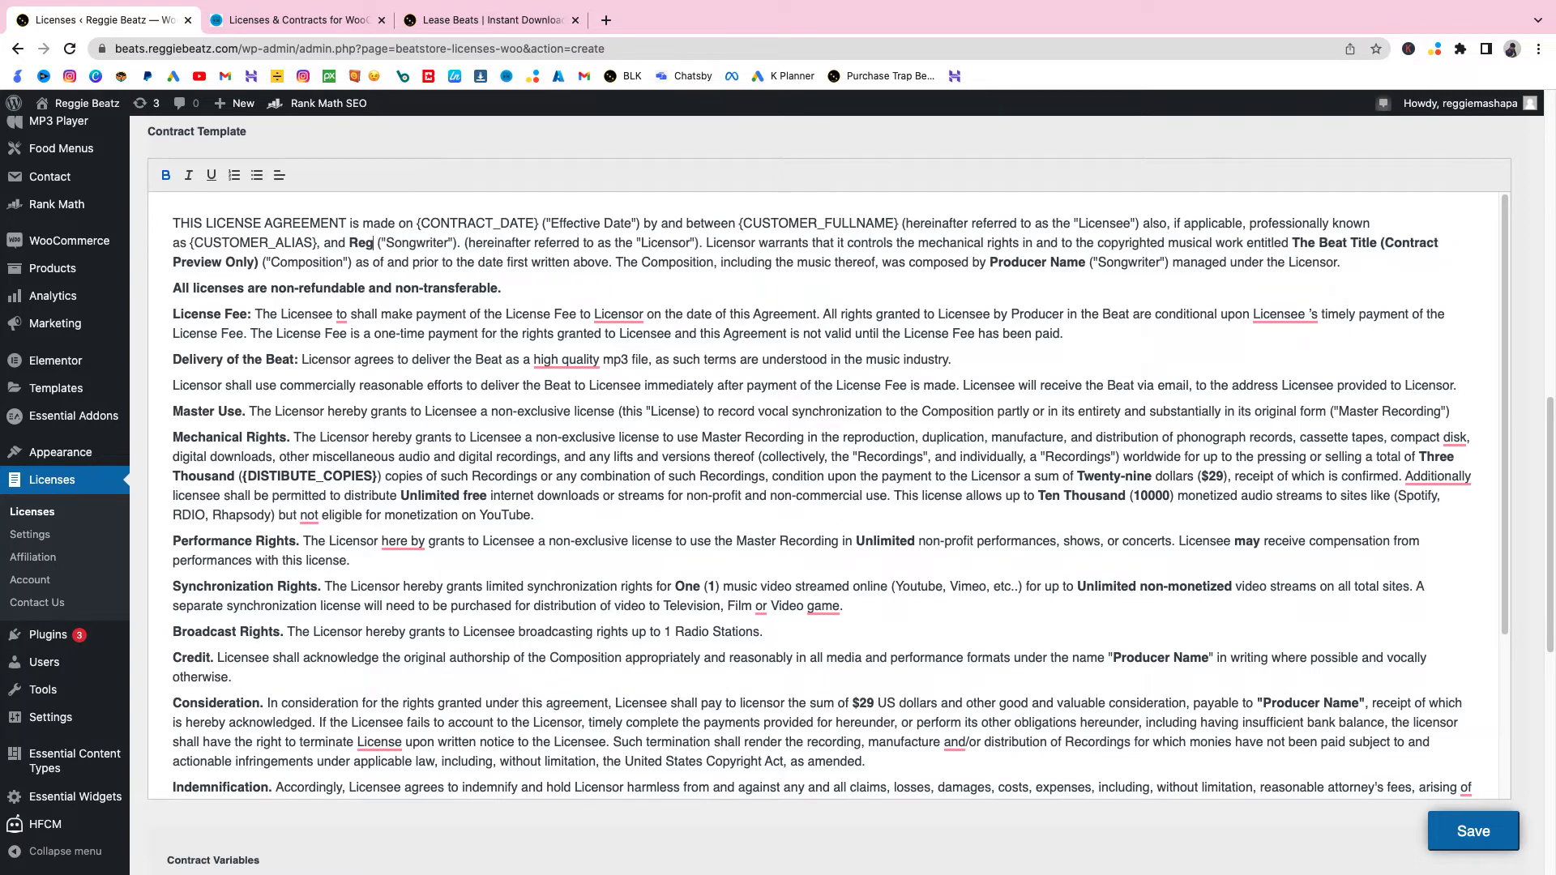
pyautogui.write('tz')
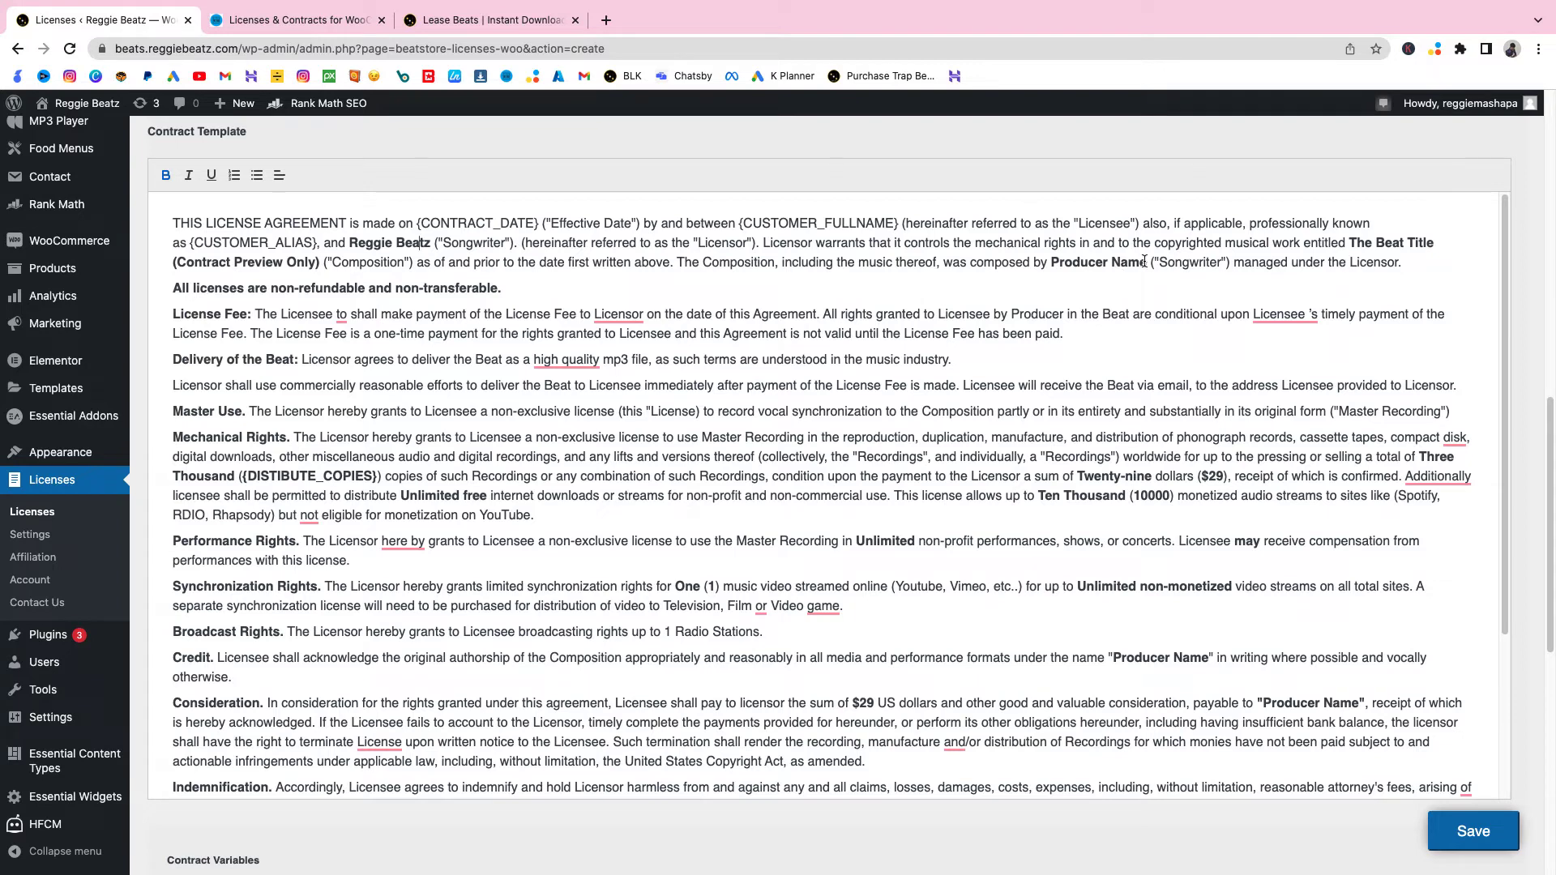
pyautogui.moveTo(1145, 261); pyautogui.dragTo(1054, 264)
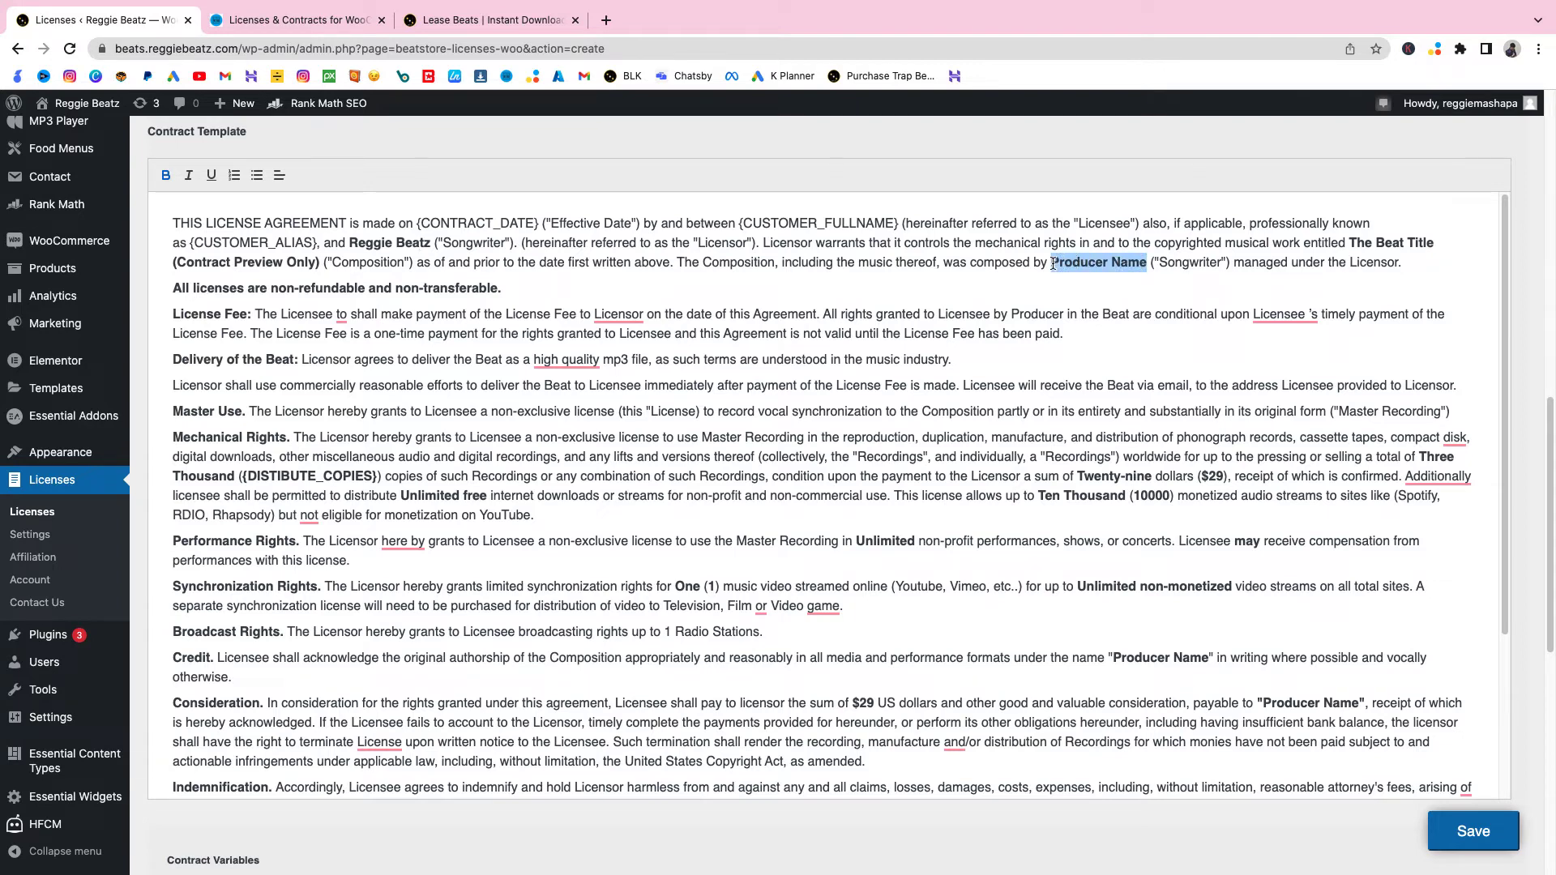
pyautogui.write('Reggie ')
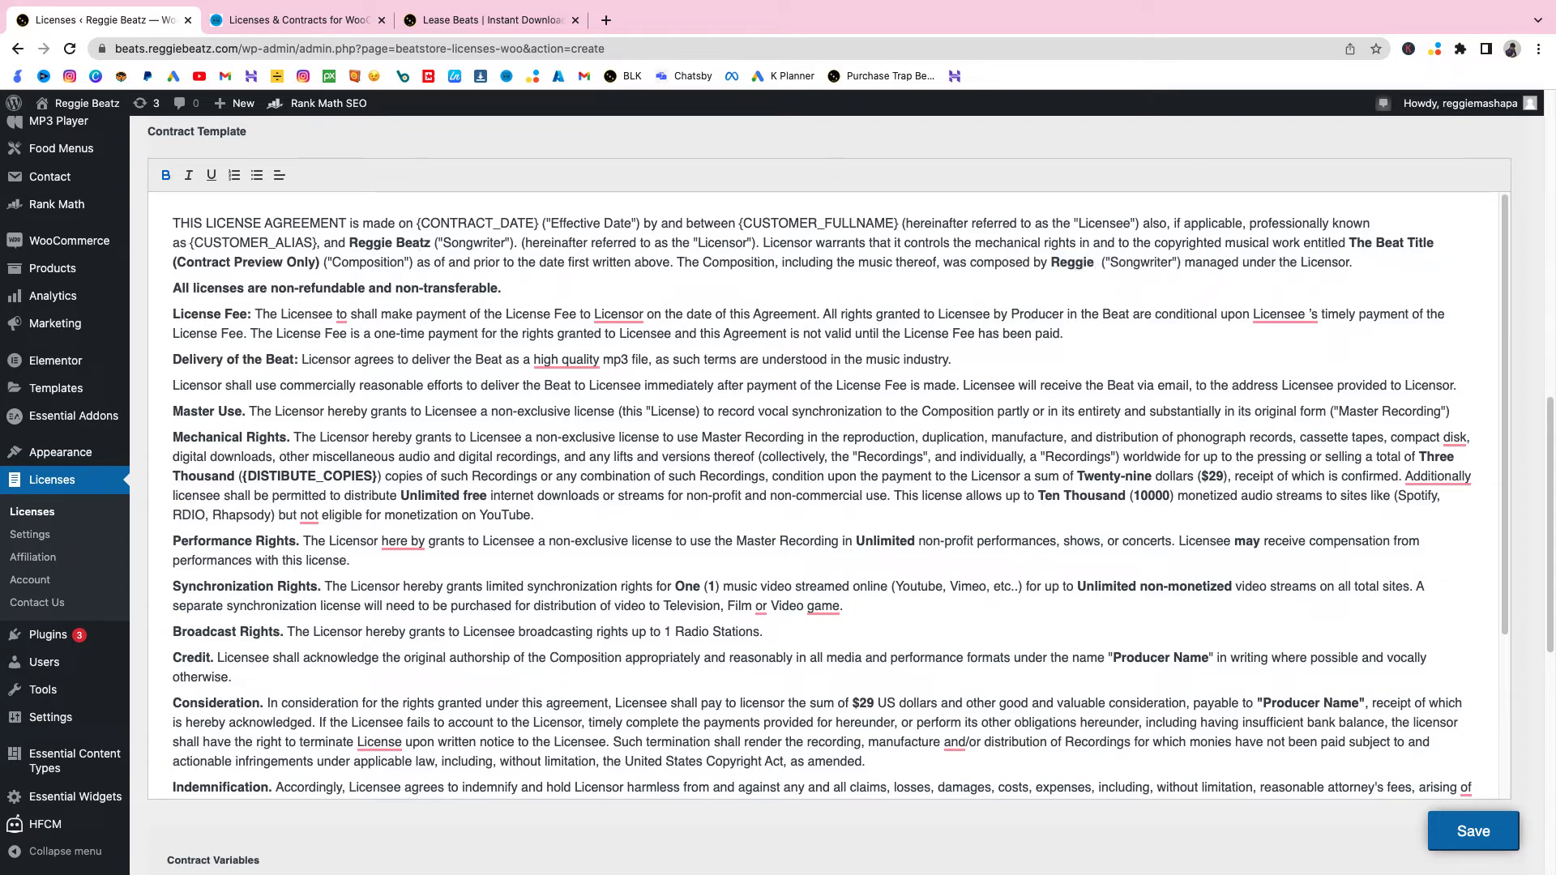
pyautogui.write('Beatz')
# Copy the {DISTRIBUTE_COPIES} variable name from the Contract Variables list.
pyautogui.scroll(1, 151, 384)
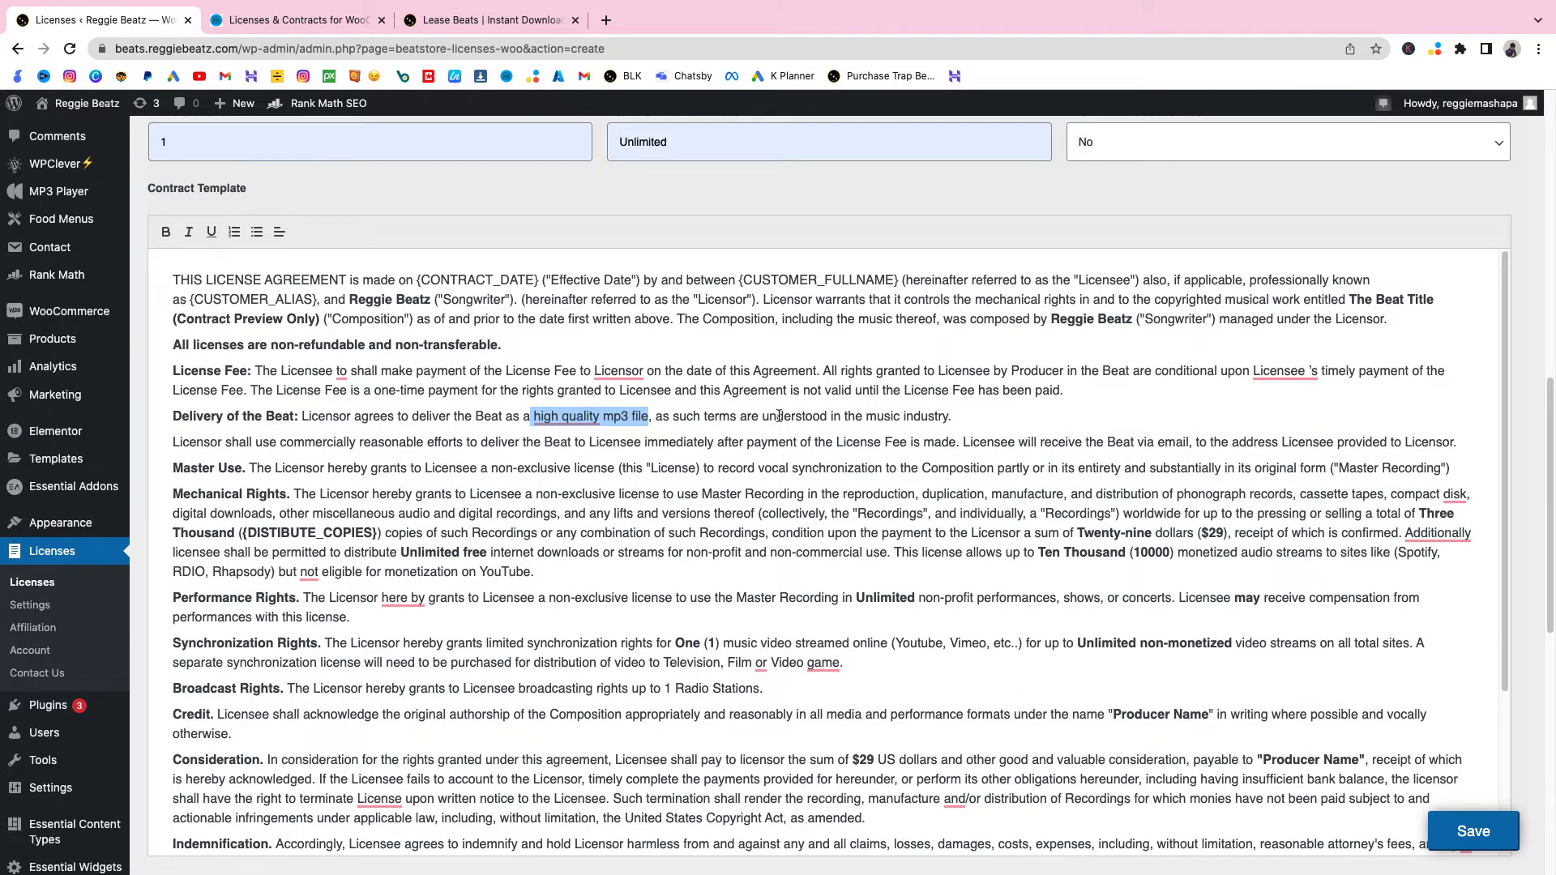
pyautogui.scroll(-1, 1034, 439)
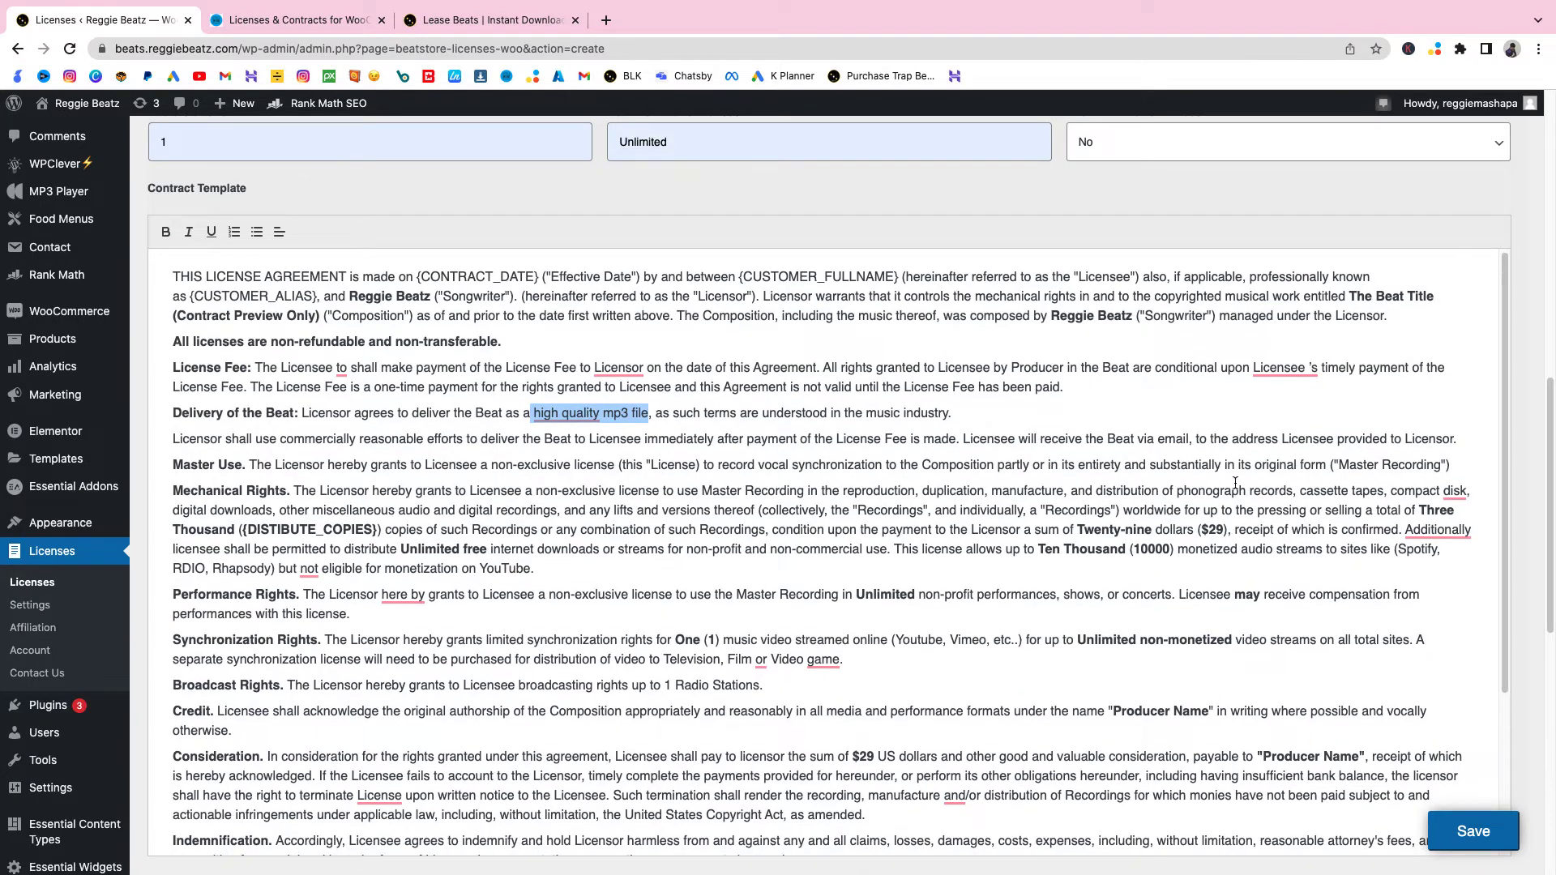
pyautogui.click(1419, 511)
pyautogui.moveTo(1419, 511); pyautogui.dragTo(371, 532)
pyautogui.click(307, 532)
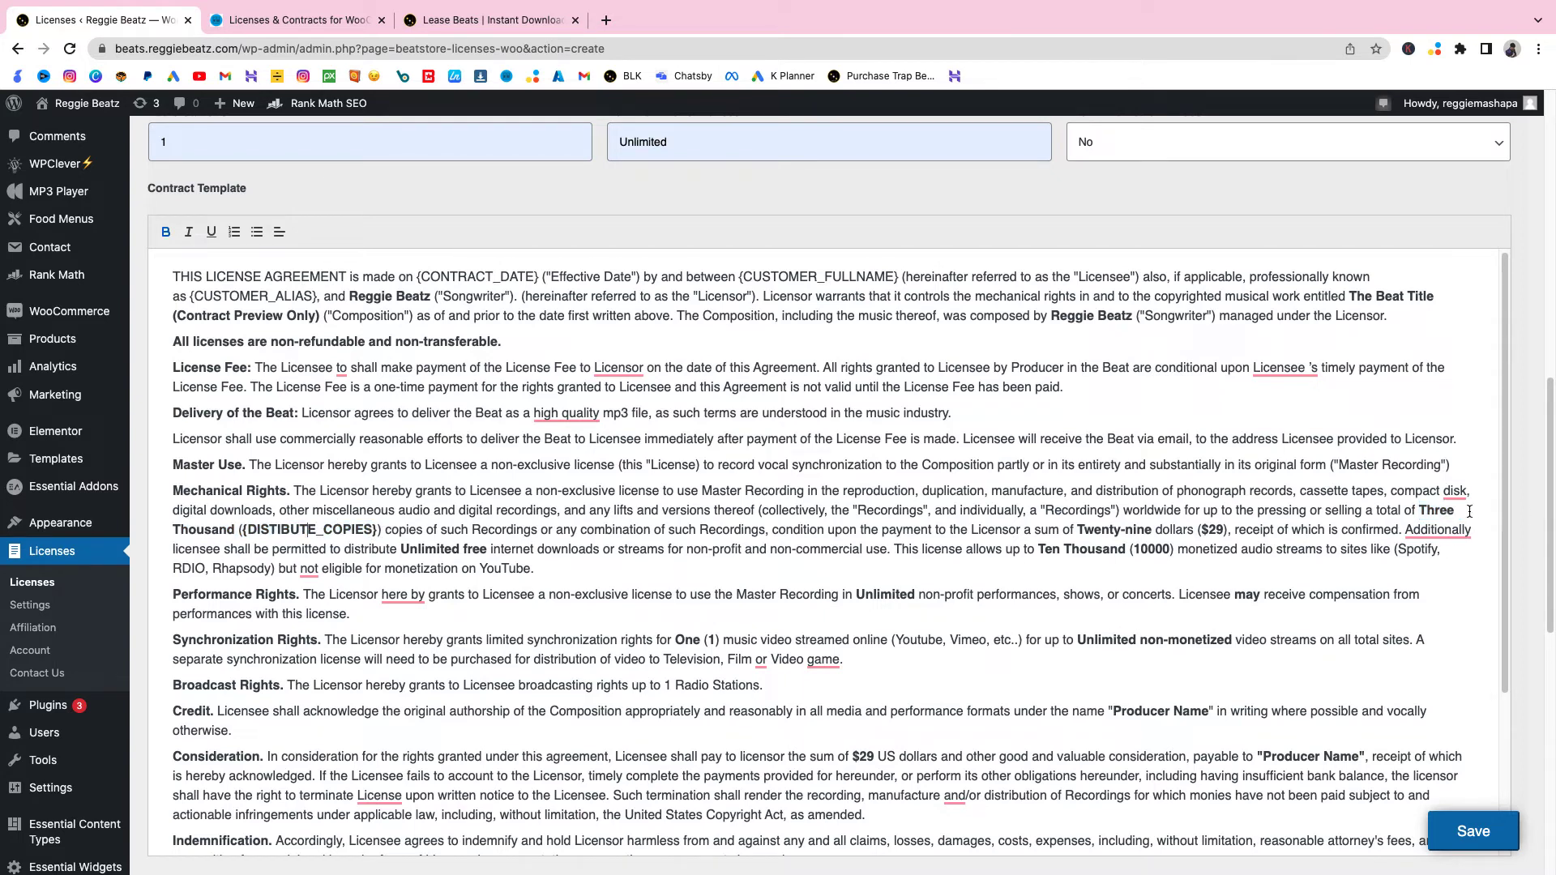
pyautogui.scroll(-5, 655, 588)
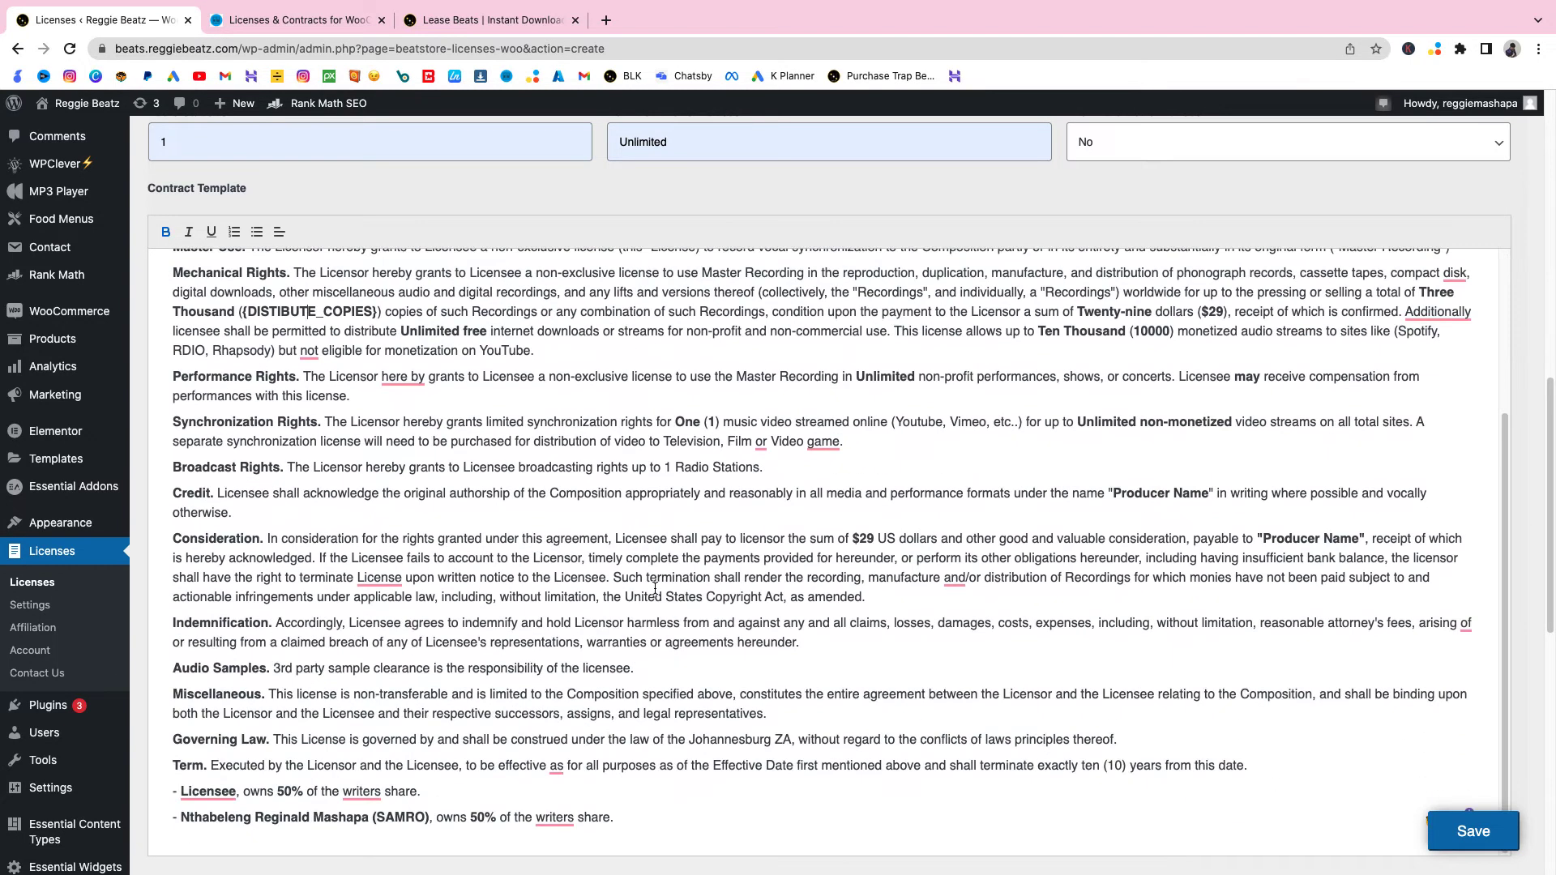
pyautogui.scroll(-12, 655, 589)
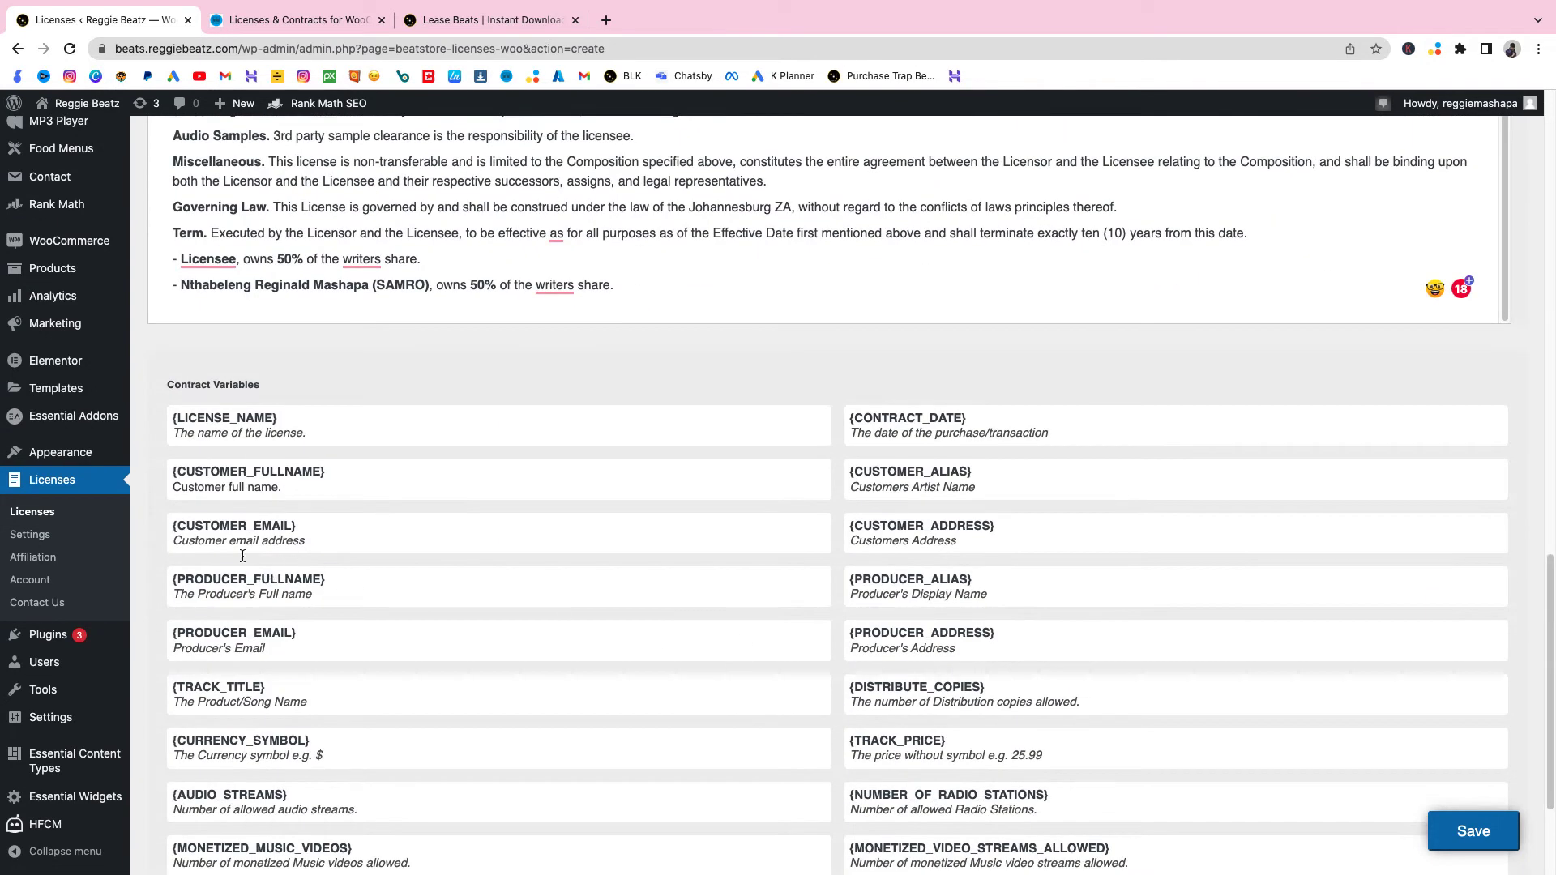
pyautogui.scroll(-3, 547, 509)
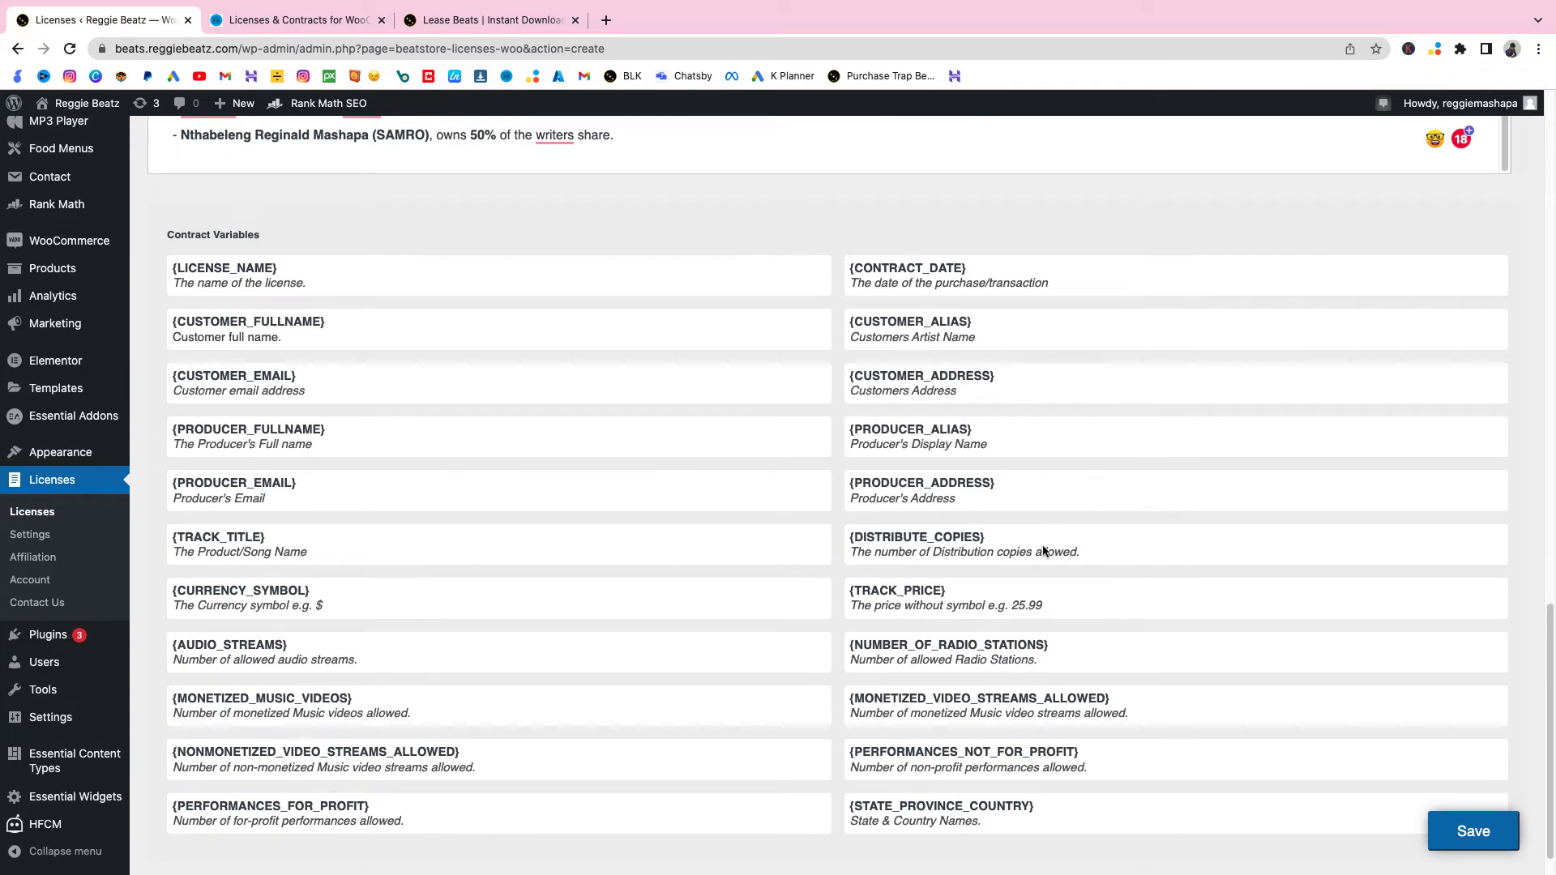
pyautogui.moveTo(1015, 543); pyautogui.dragTo(846, 544)
pyautogui.hotkey('ctrl', 'c')
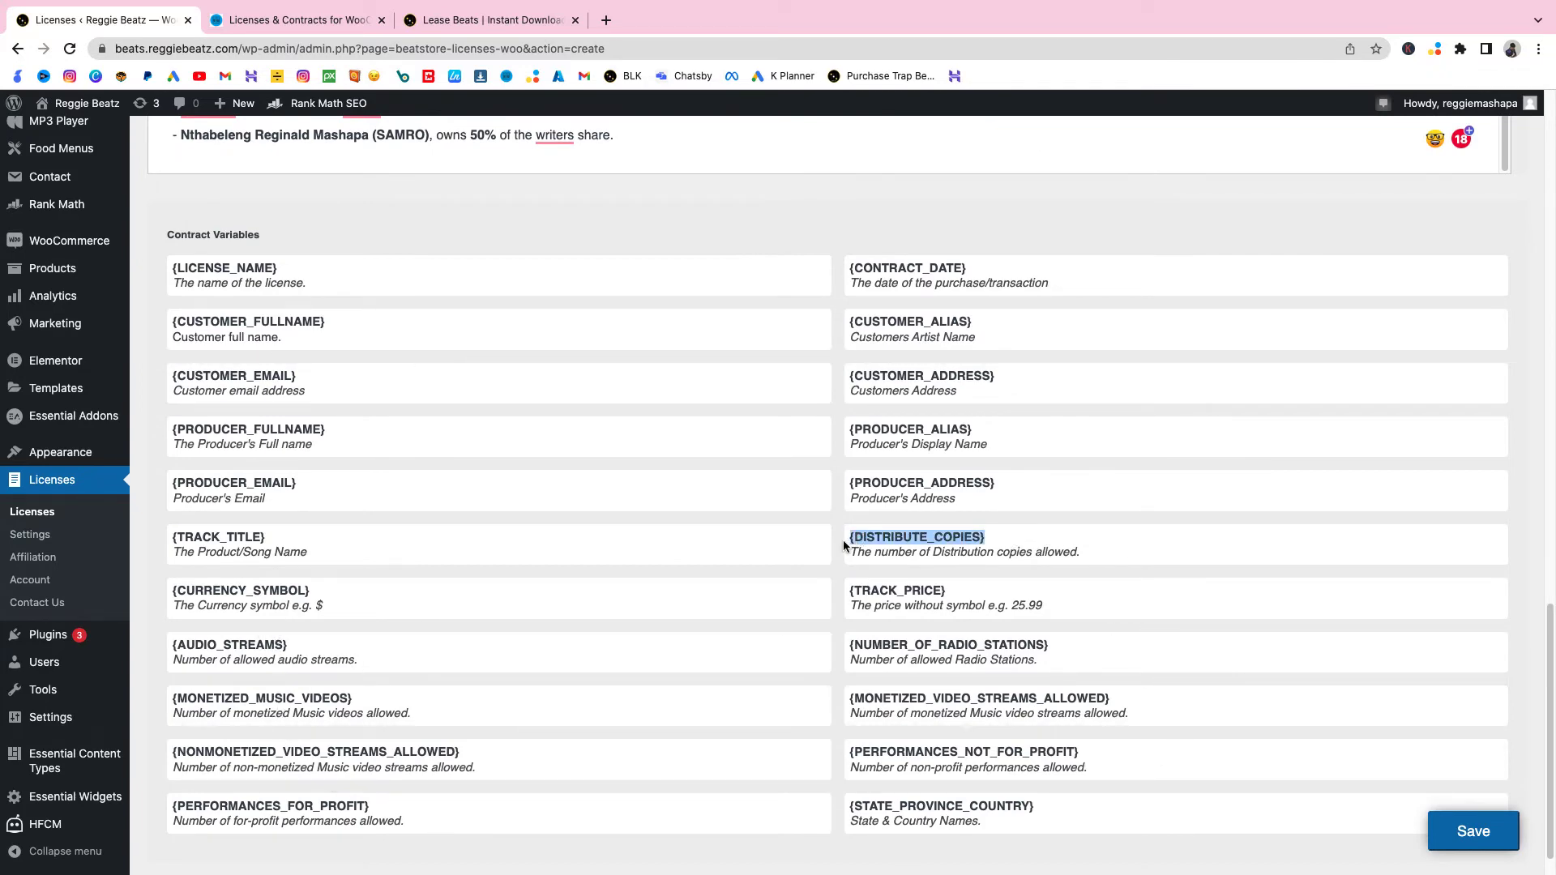
# Replace 'Three Thousand ({DISTIBUTE_COPIES})' in Mechanical Rights with the copied variable.
pyautogui.scroll(15, 603, 579)
pyautogui.scroll(2, 603, 579)
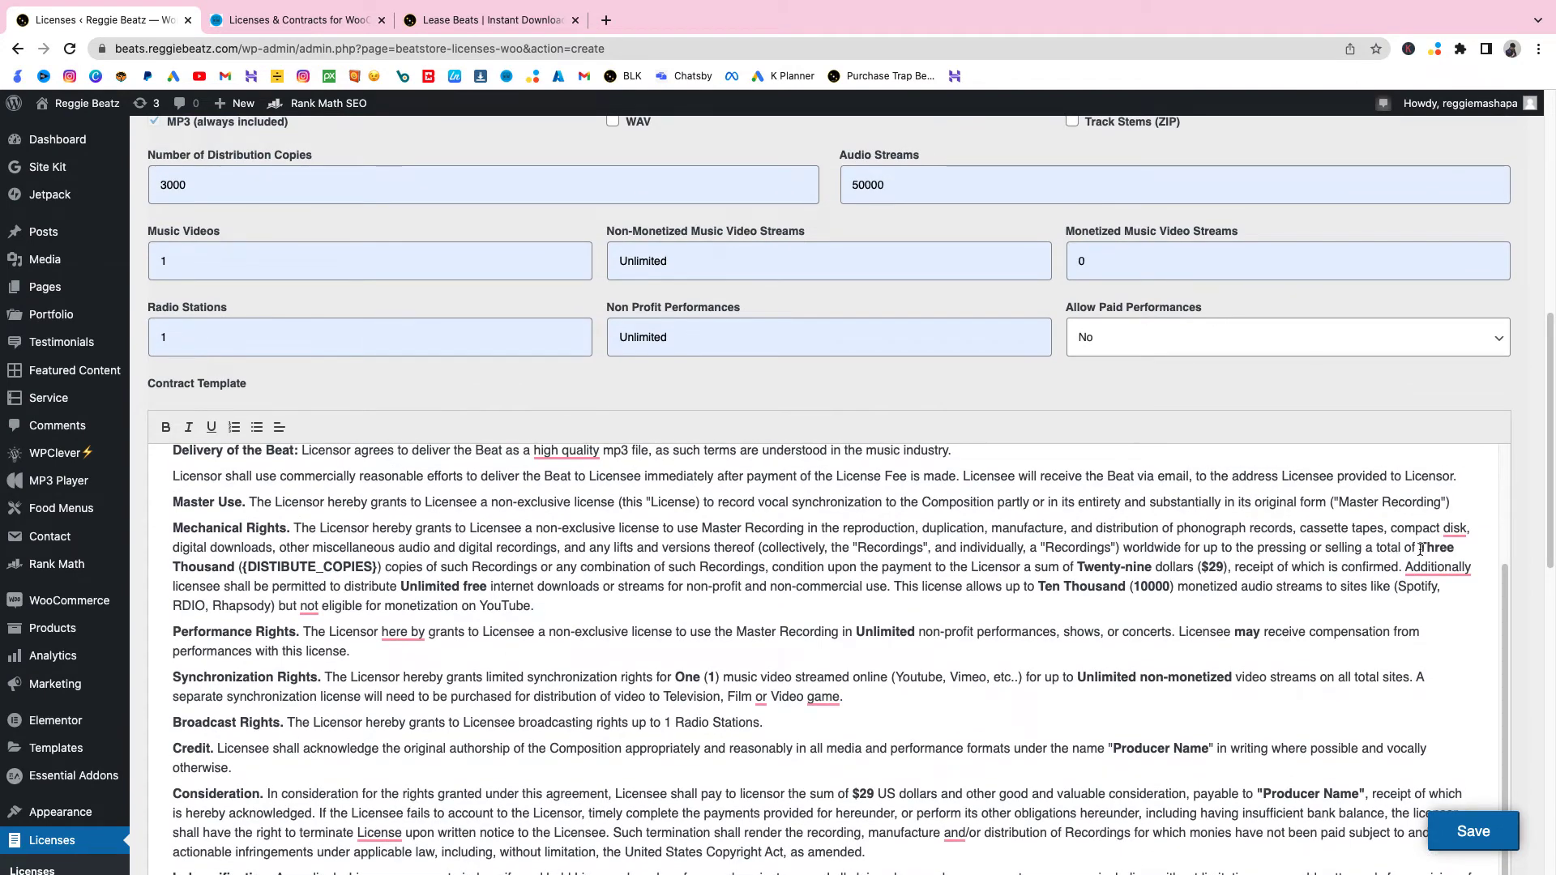
pyautogui.moveTo(1420, 548); pyautogui.dragTo(376, 566)
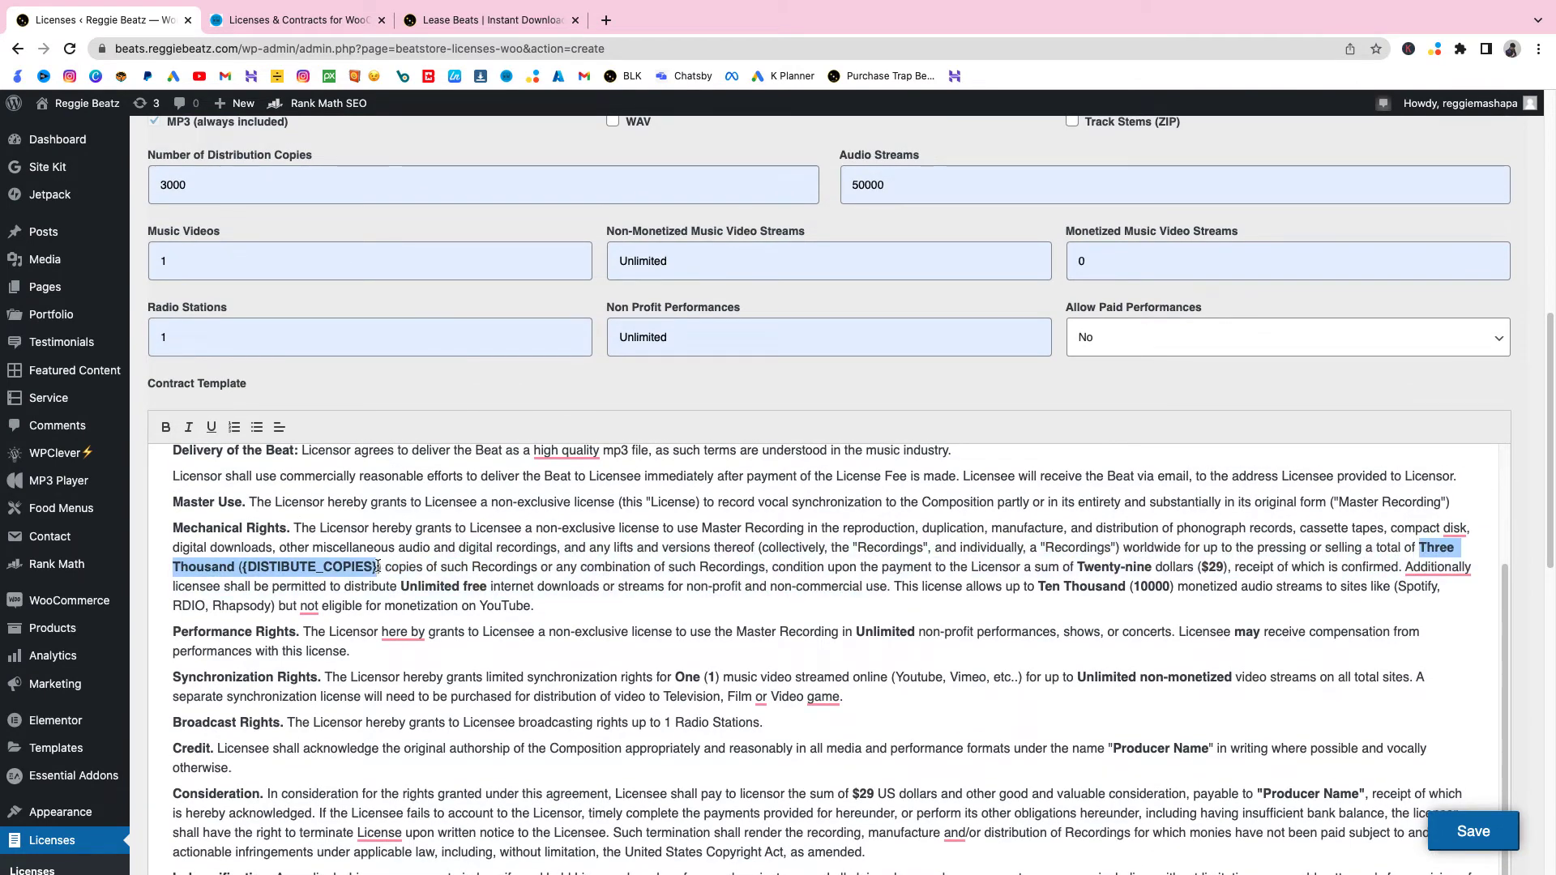
pyautogui.hotkey('ctrl', 'v')
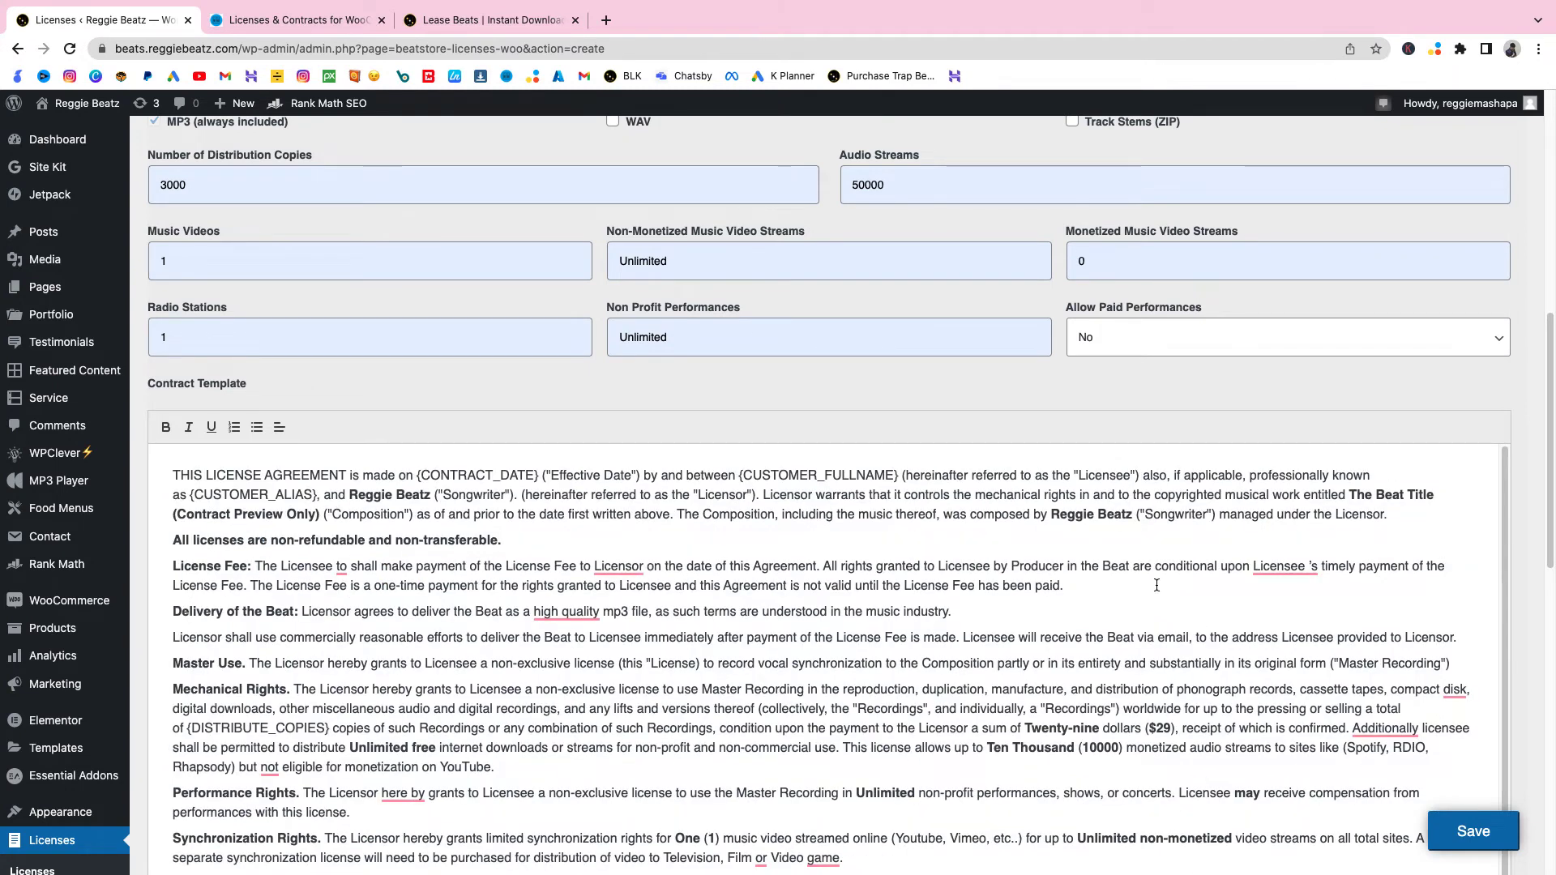
# Replace the $29 price in Mechanical Rights with the {TRACK_PRICE} variable.
pyautogui.scroll(-6, 998, 581)
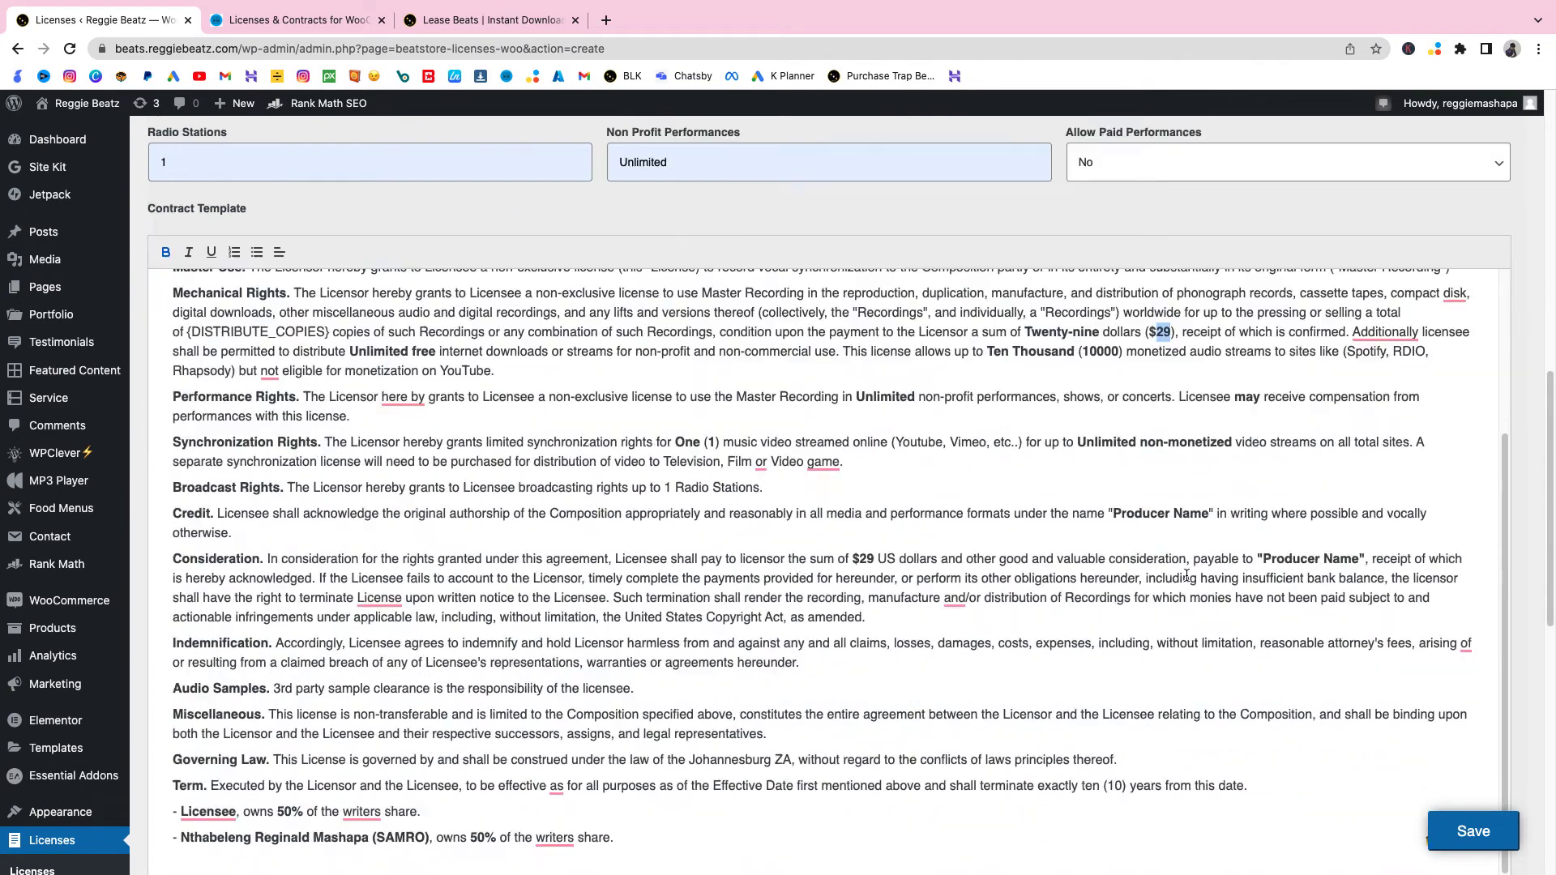
pyautogui.scroll(-10, 1155, 331)
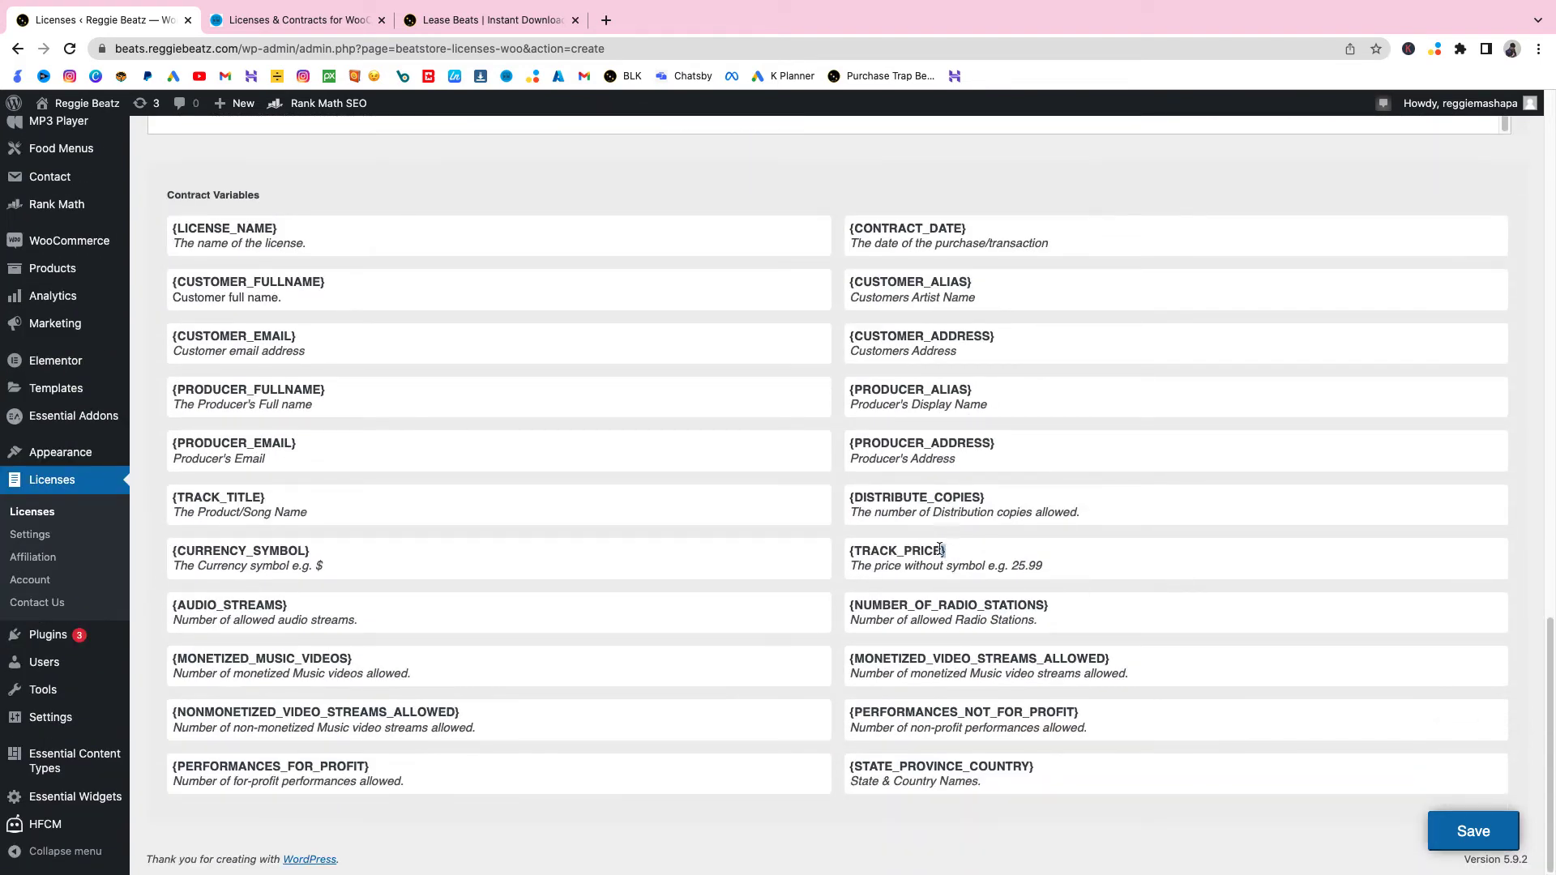
pyautogui.moveTo(943, 550); pyautogui.dragTo(837, 549)
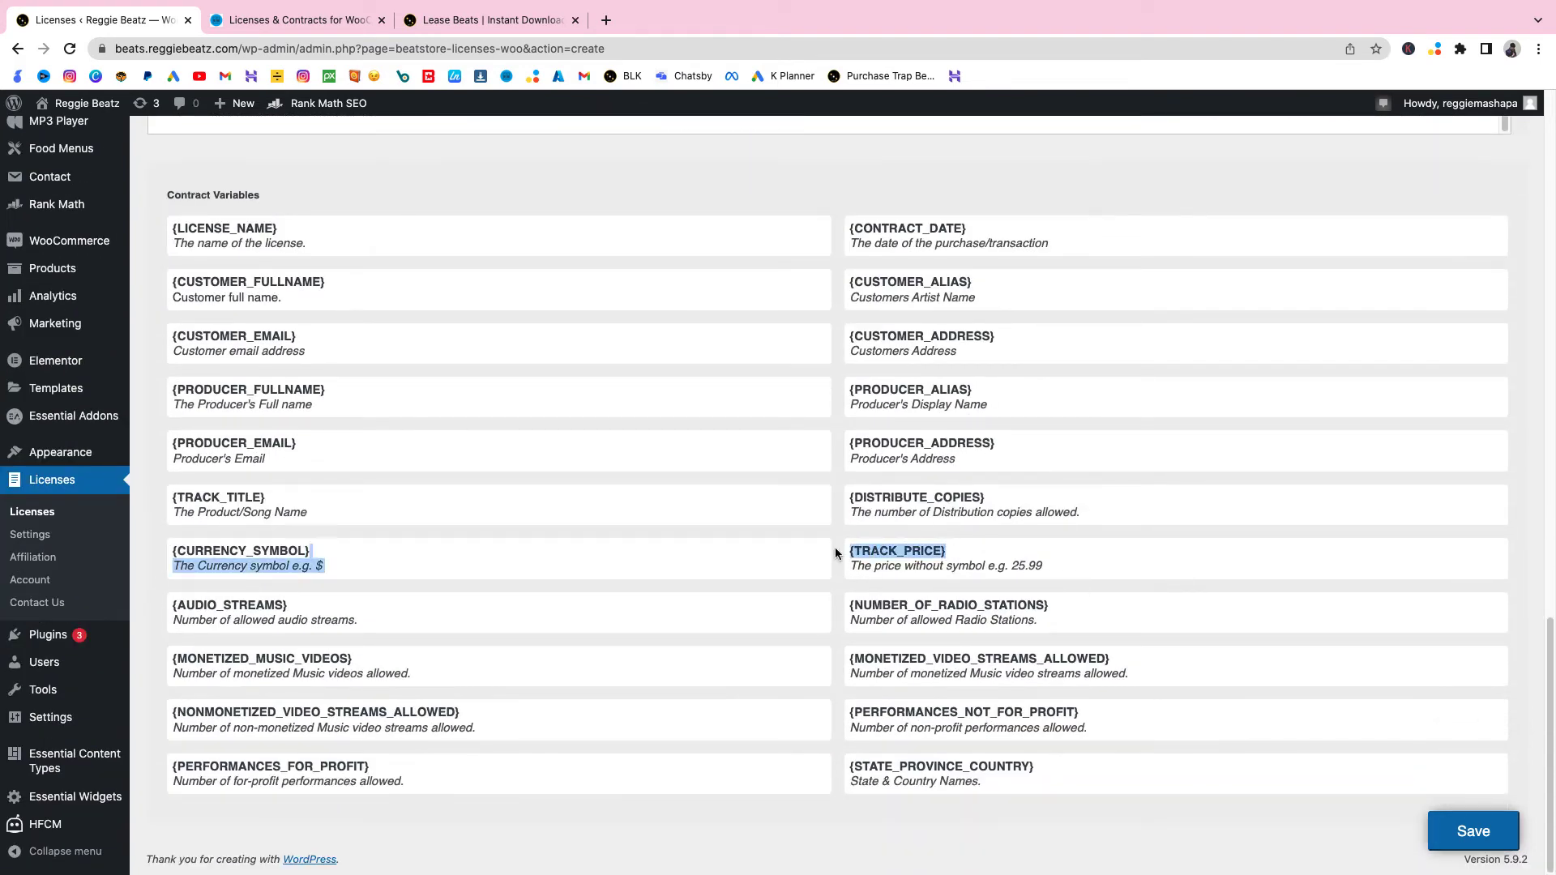
pyautogui.moveTo(976, 552); pyautogui.dragTo(854, 545)
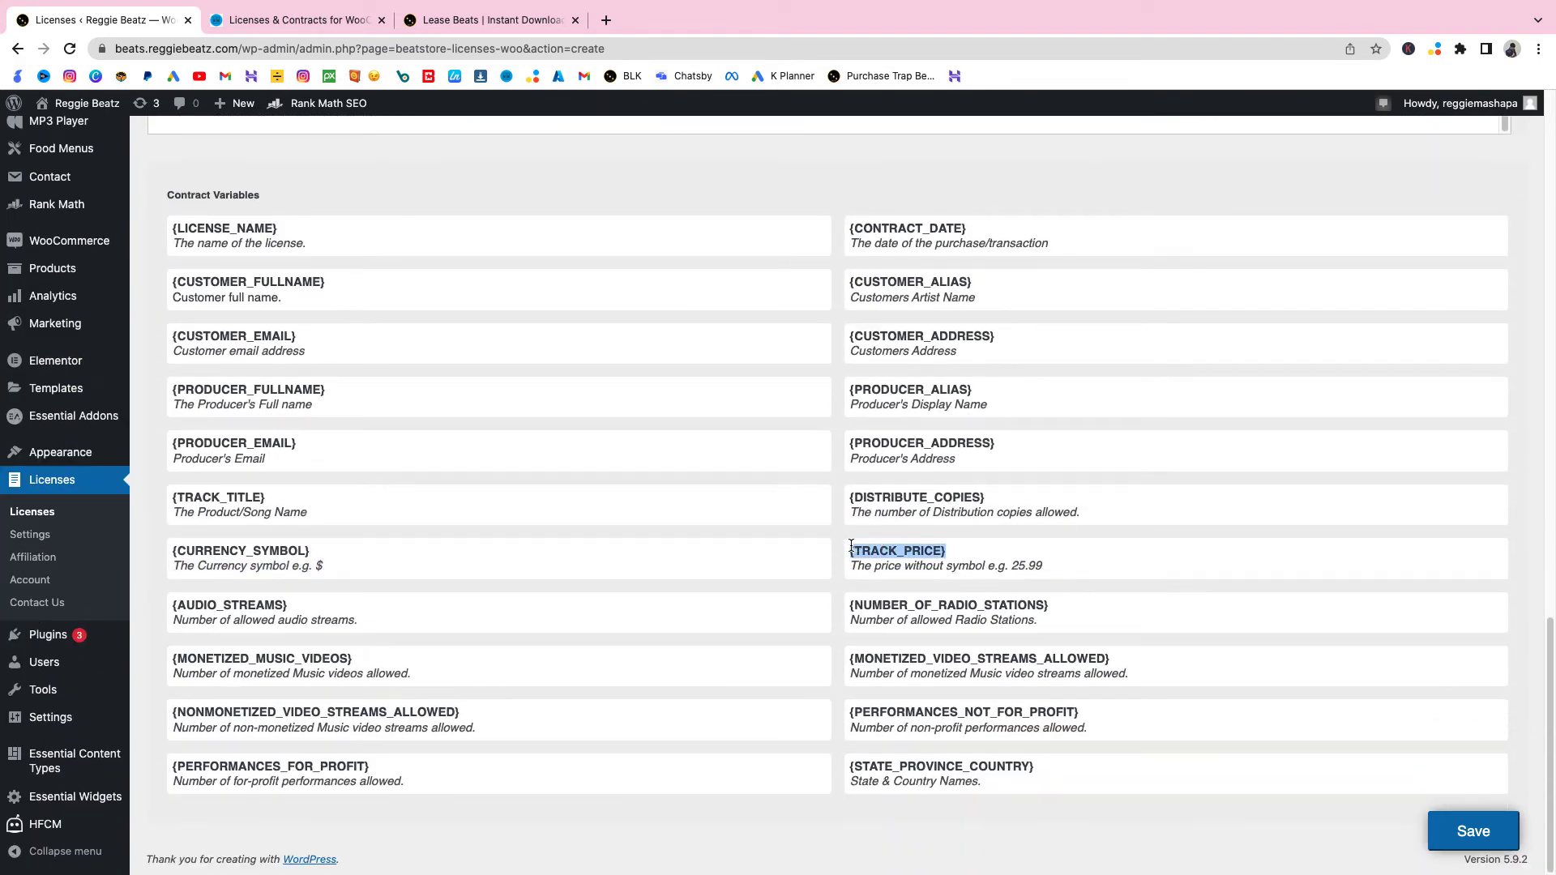
pyautogui.scroll(6, 1341, 434)
pyautogui.scroll(3, 1222, 399)
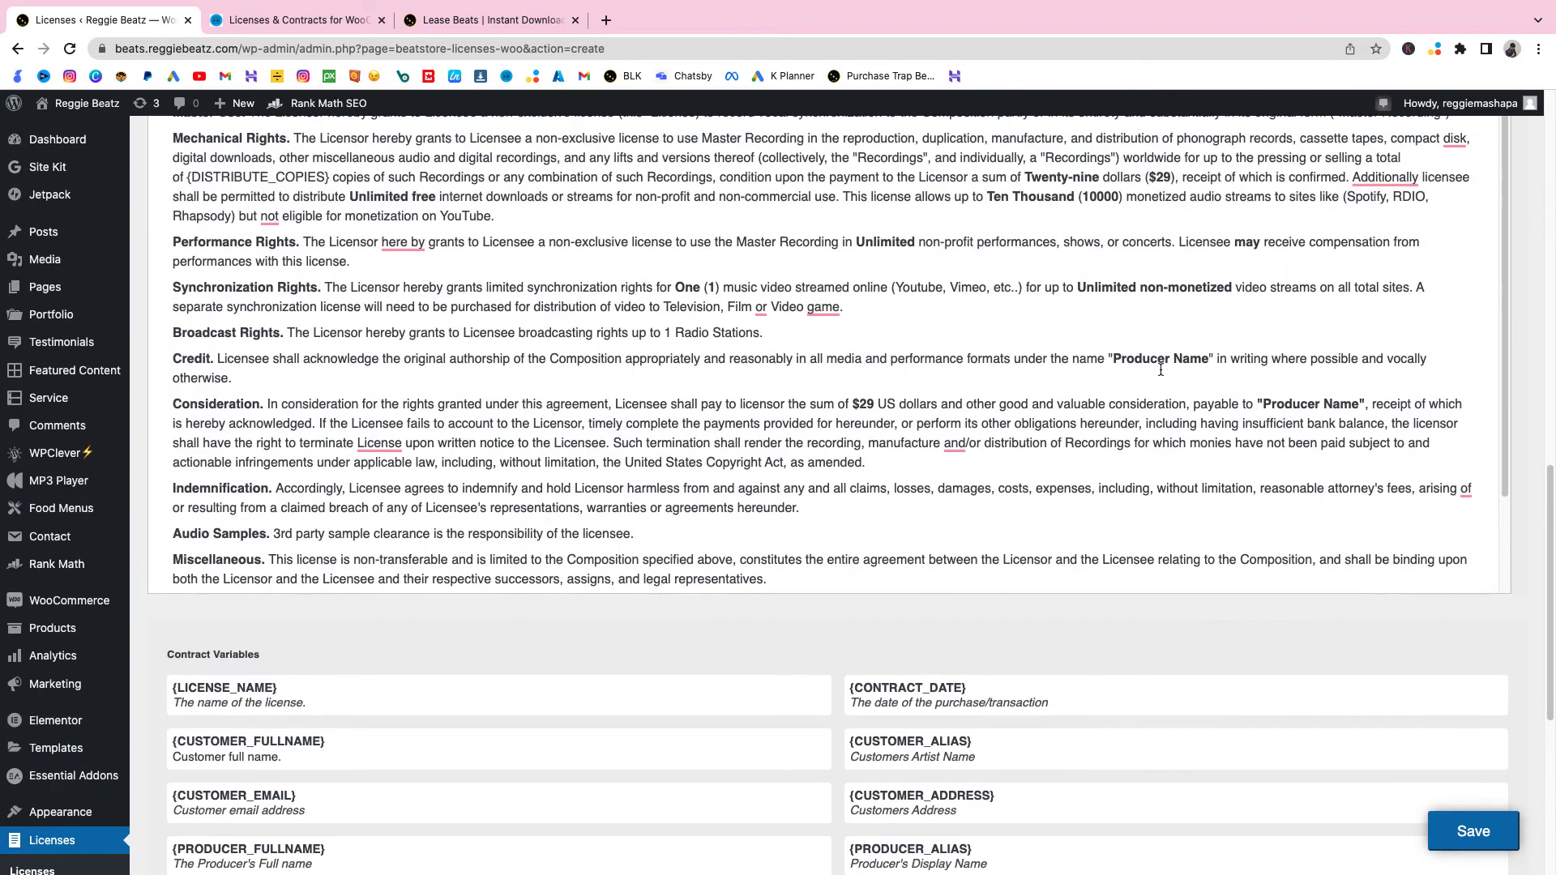
pyautogui.doubleClick(1164, 192)
pyautogui.write('{TRACK_PRICE}')
# Replace the 'Ten Thousand (10000)' audio stream count with {AUDIO_STREAMS}.
pyautogui.scroll(-4, 1152, 597)
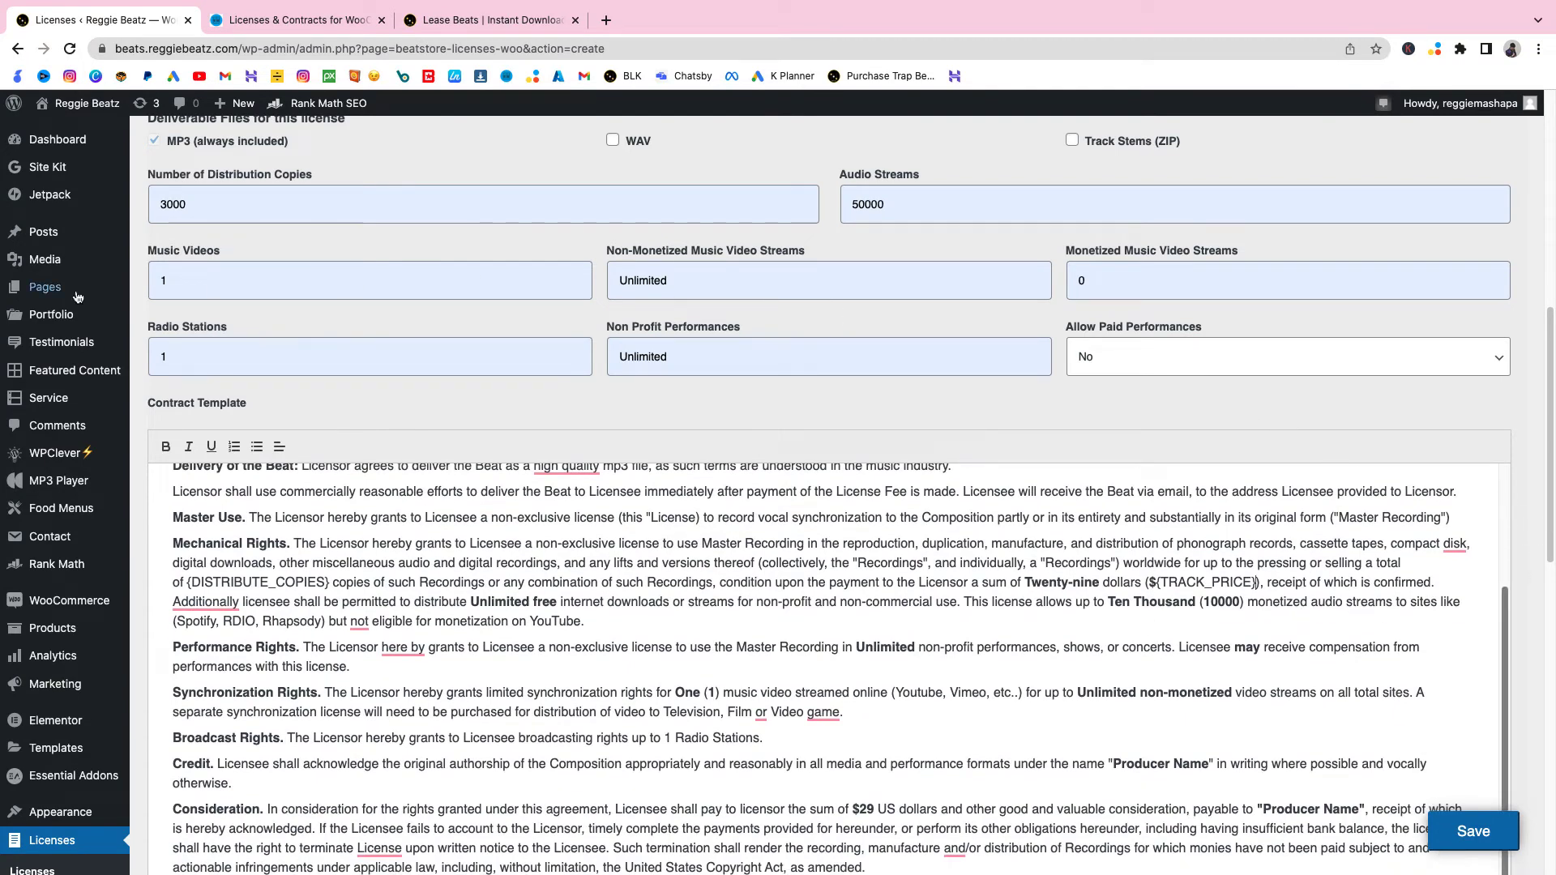
pyautogui.doubleClick(1220, 601)
pyautogui.scroll(-1, 1199, 607)
pyautogui.scroll(-15, 1197, 617)
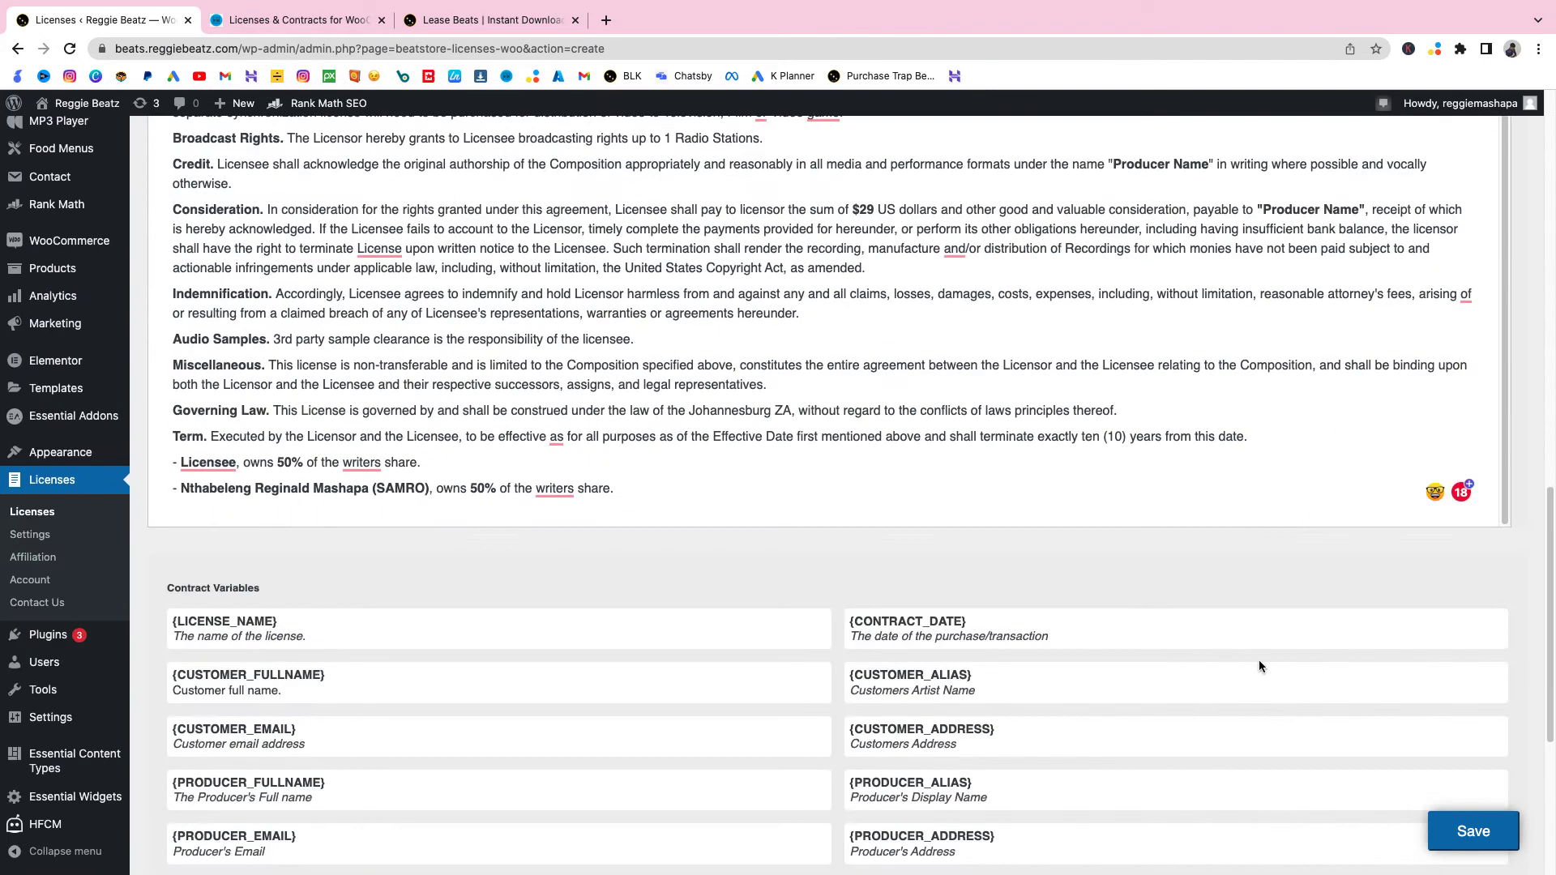
pyautogui.scroll(-1, 901, 687)
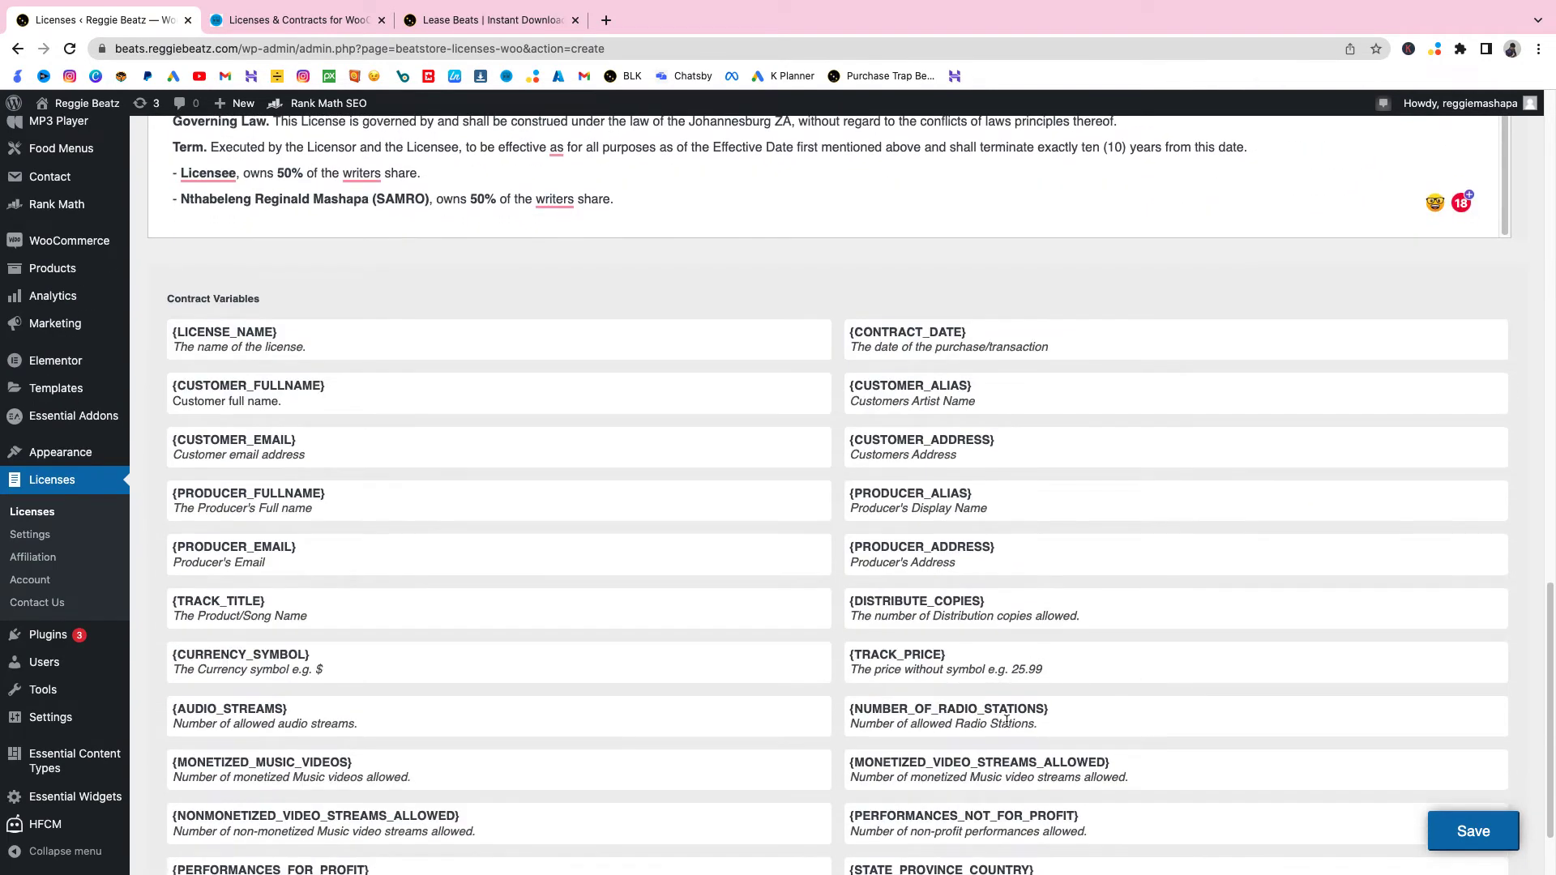
pyautogui.scroll(-3, 568, 640)
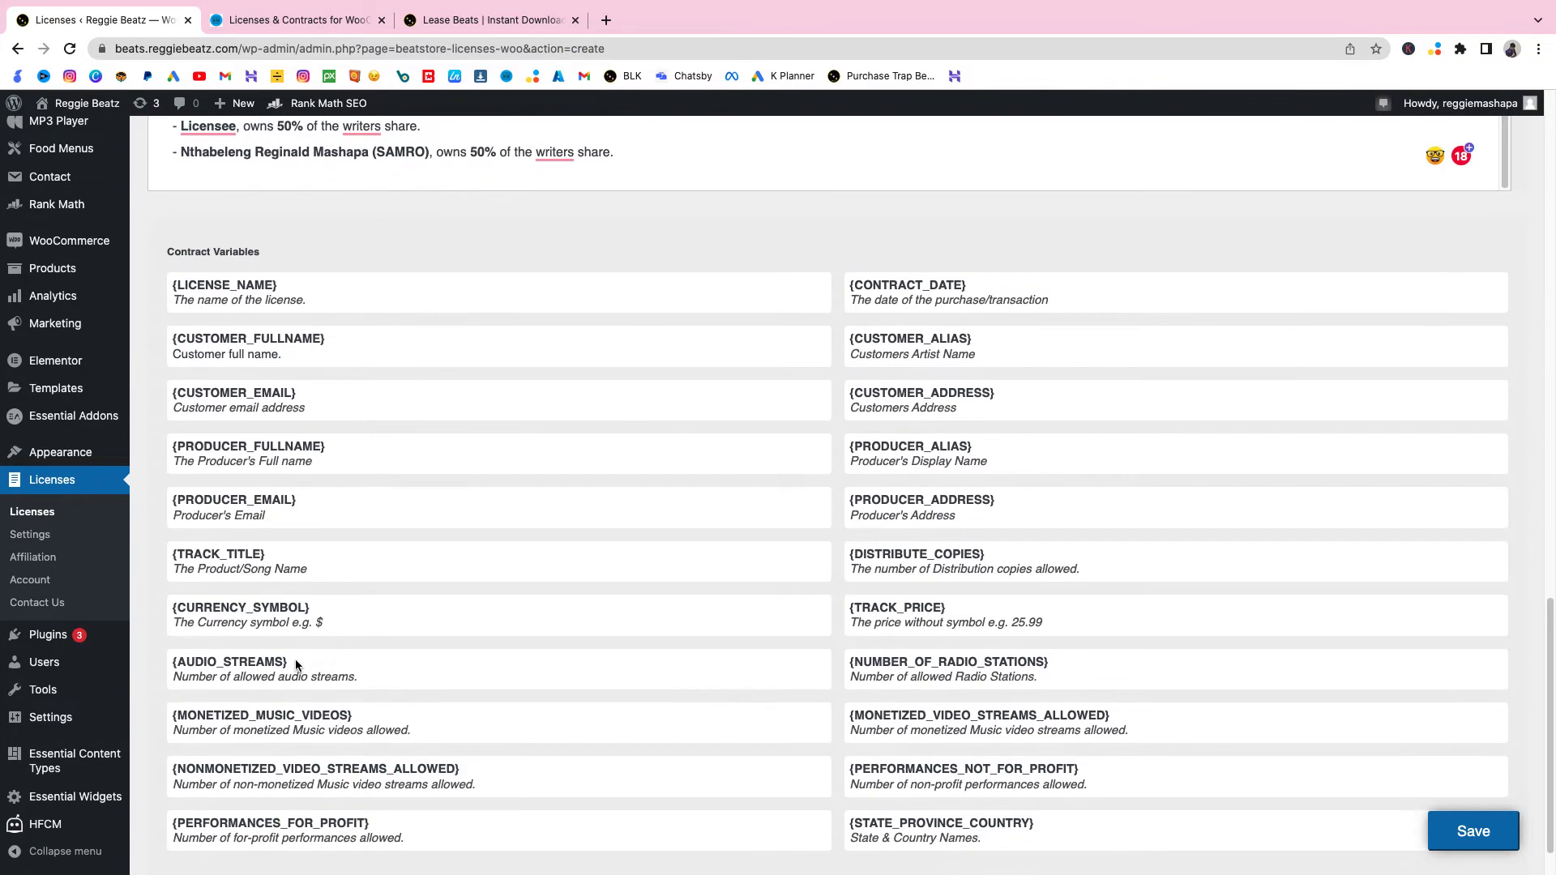
pyautogui.moveTo(290, 662); pyautogui.dragTo(172, 663)
pyautogui.hotkey('ctrl', 'c')
pyautogui.scroll(10, 643, 543)
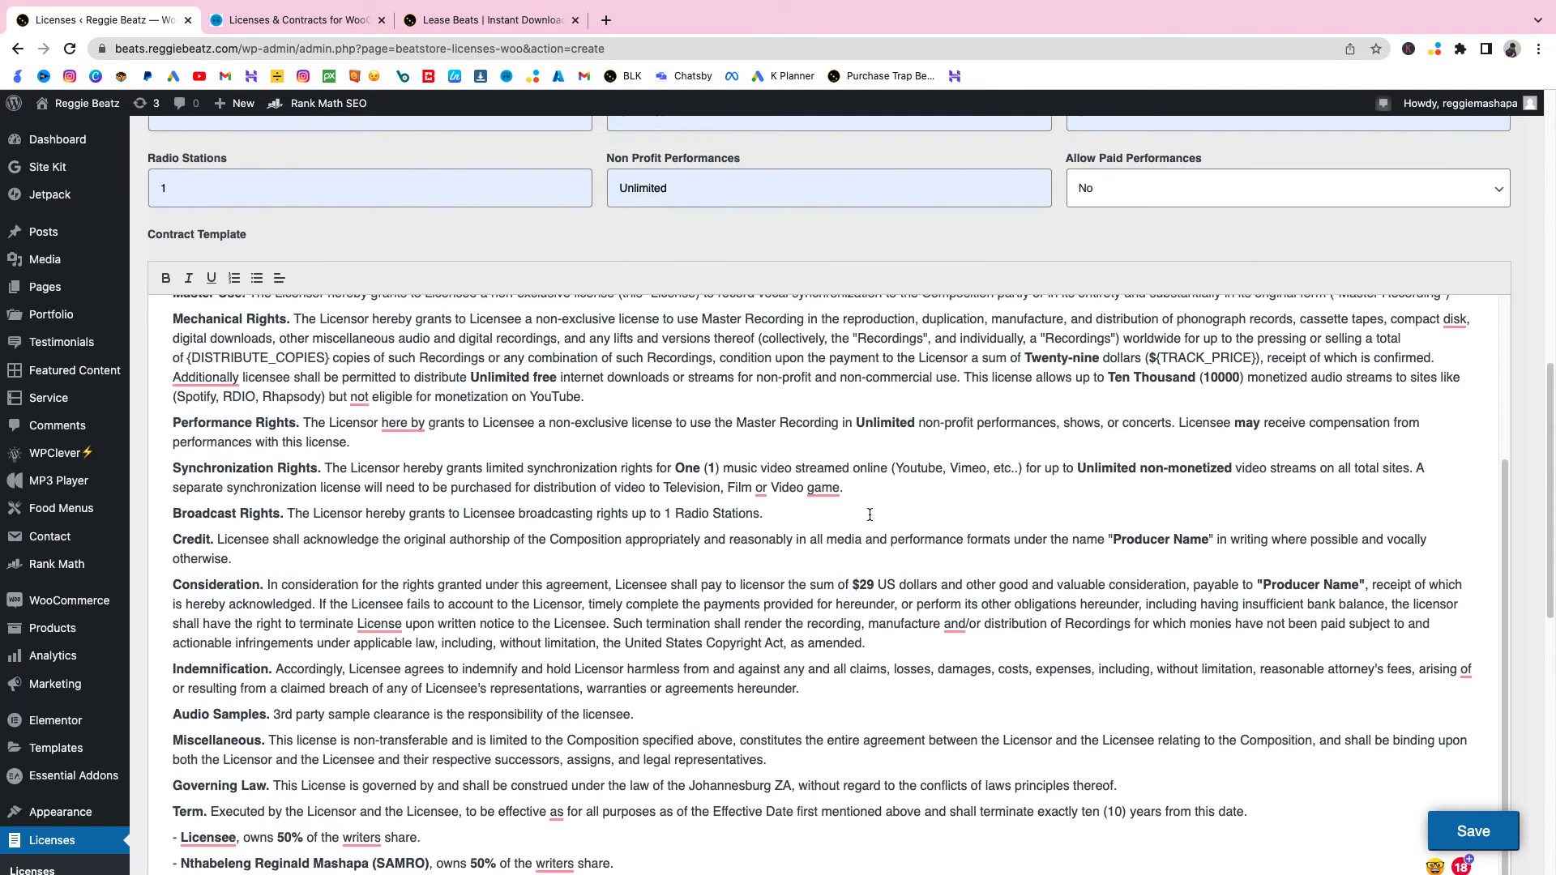
pyautogui.moveTo(1243, 408); pyautogui.dragTo(1111, 412)
pyautogui.hotkey('ctrl', 'v')
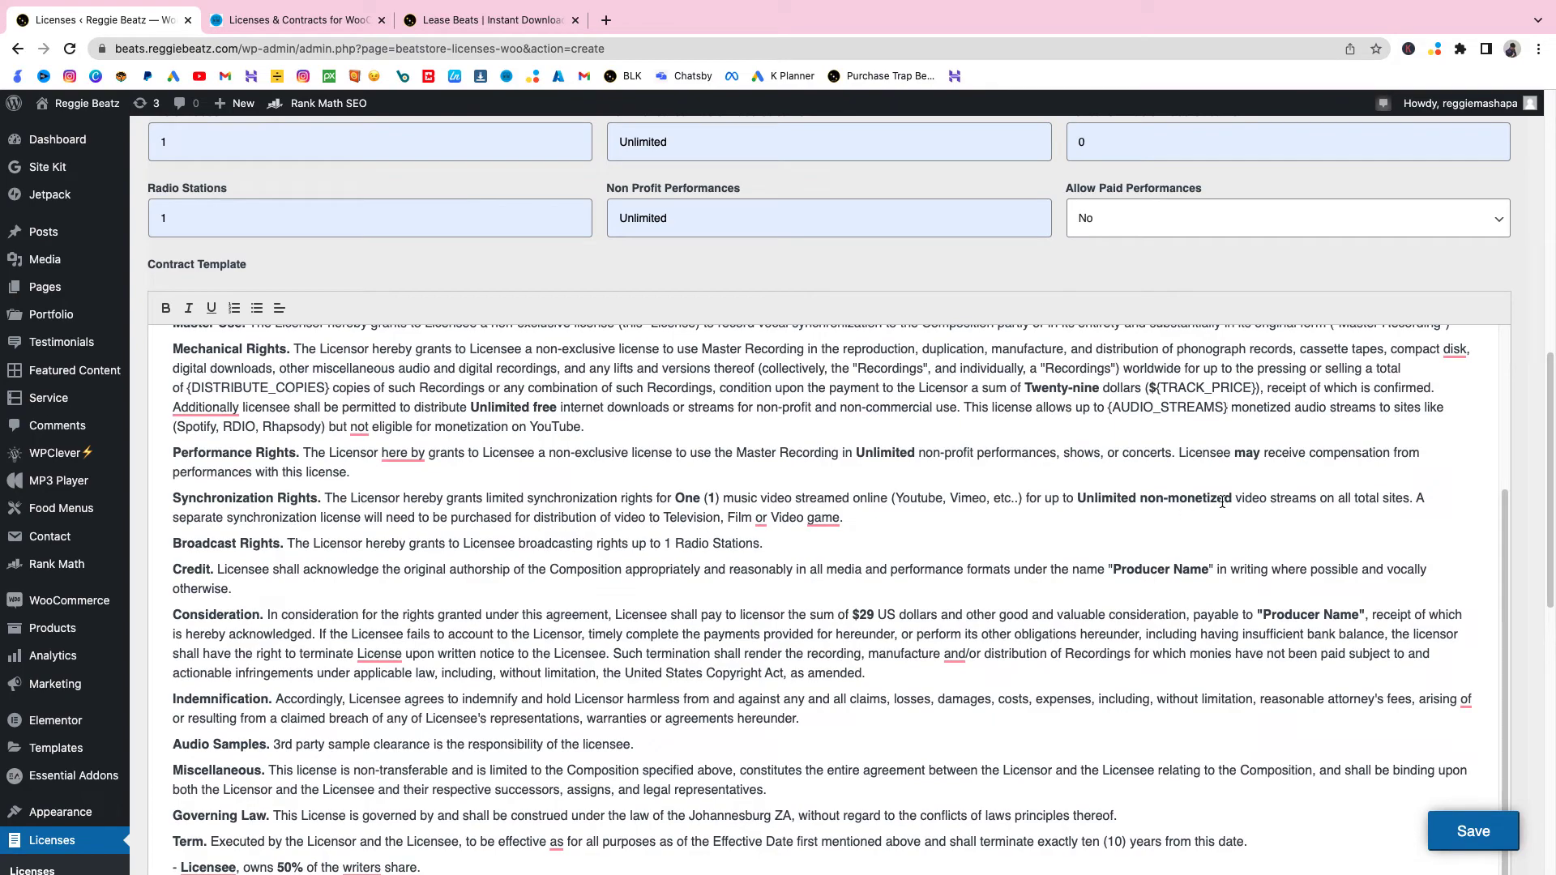
# Replace 'Unlimited' in Synchronization Rights with {NONMONETIZED_VIDEO_STREAMS_ALLOWED}.
pyautogui.doubleClick(1134, 498)
pyautogui.scroll(-15, 1094, 518)
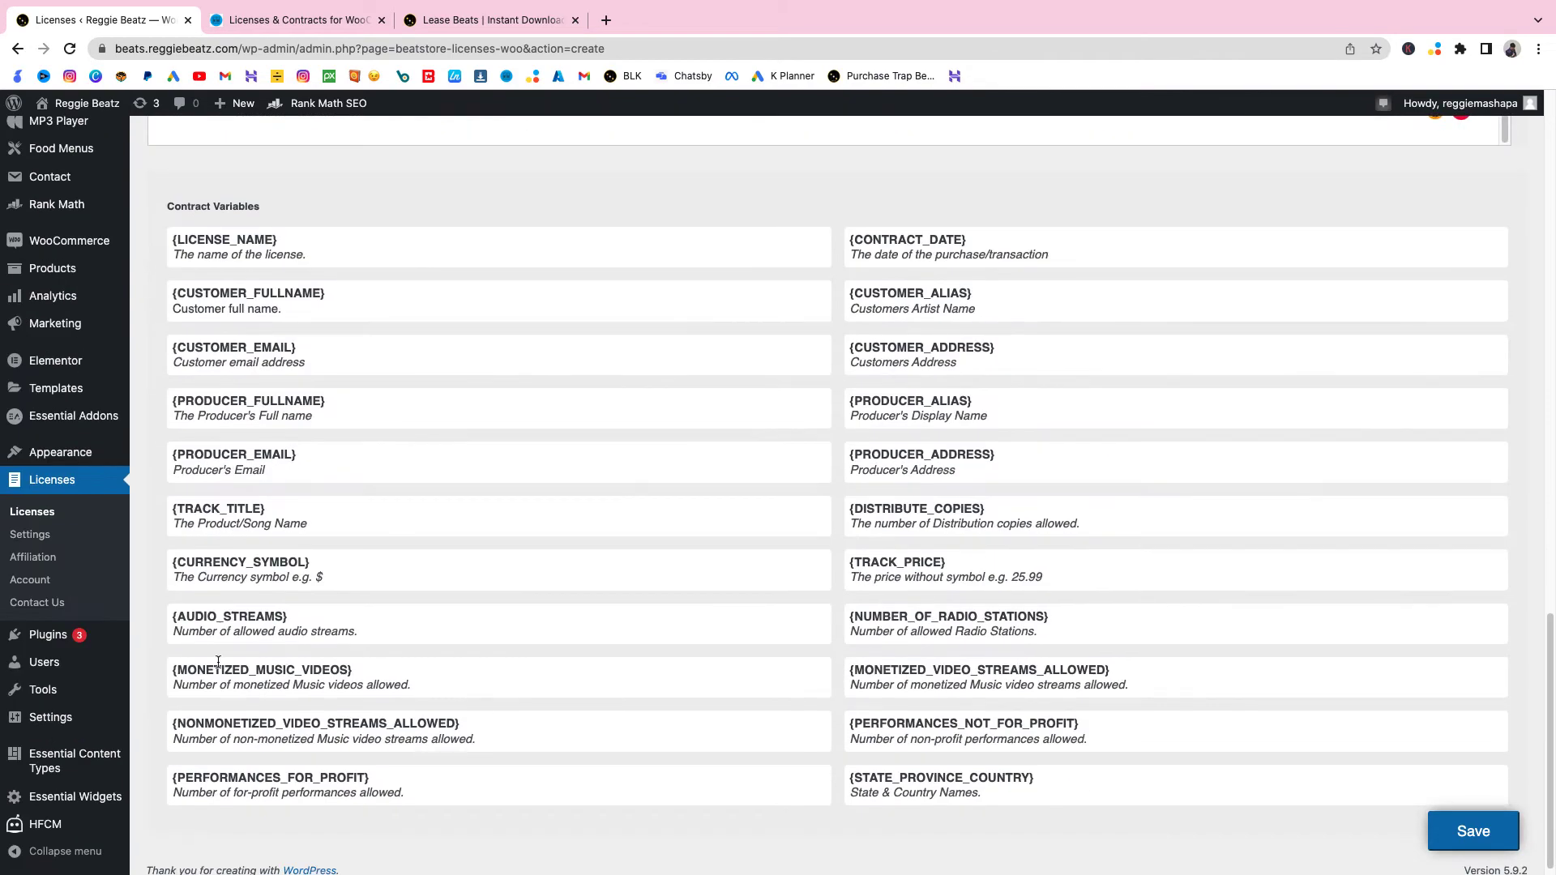
pyautogui.moveTo(460, 723); pyautogui.dragTo(173, 723)
pyautogui.hotkey('ctrl', 'c')
pyautogui.scroll(15, 1101, 565)
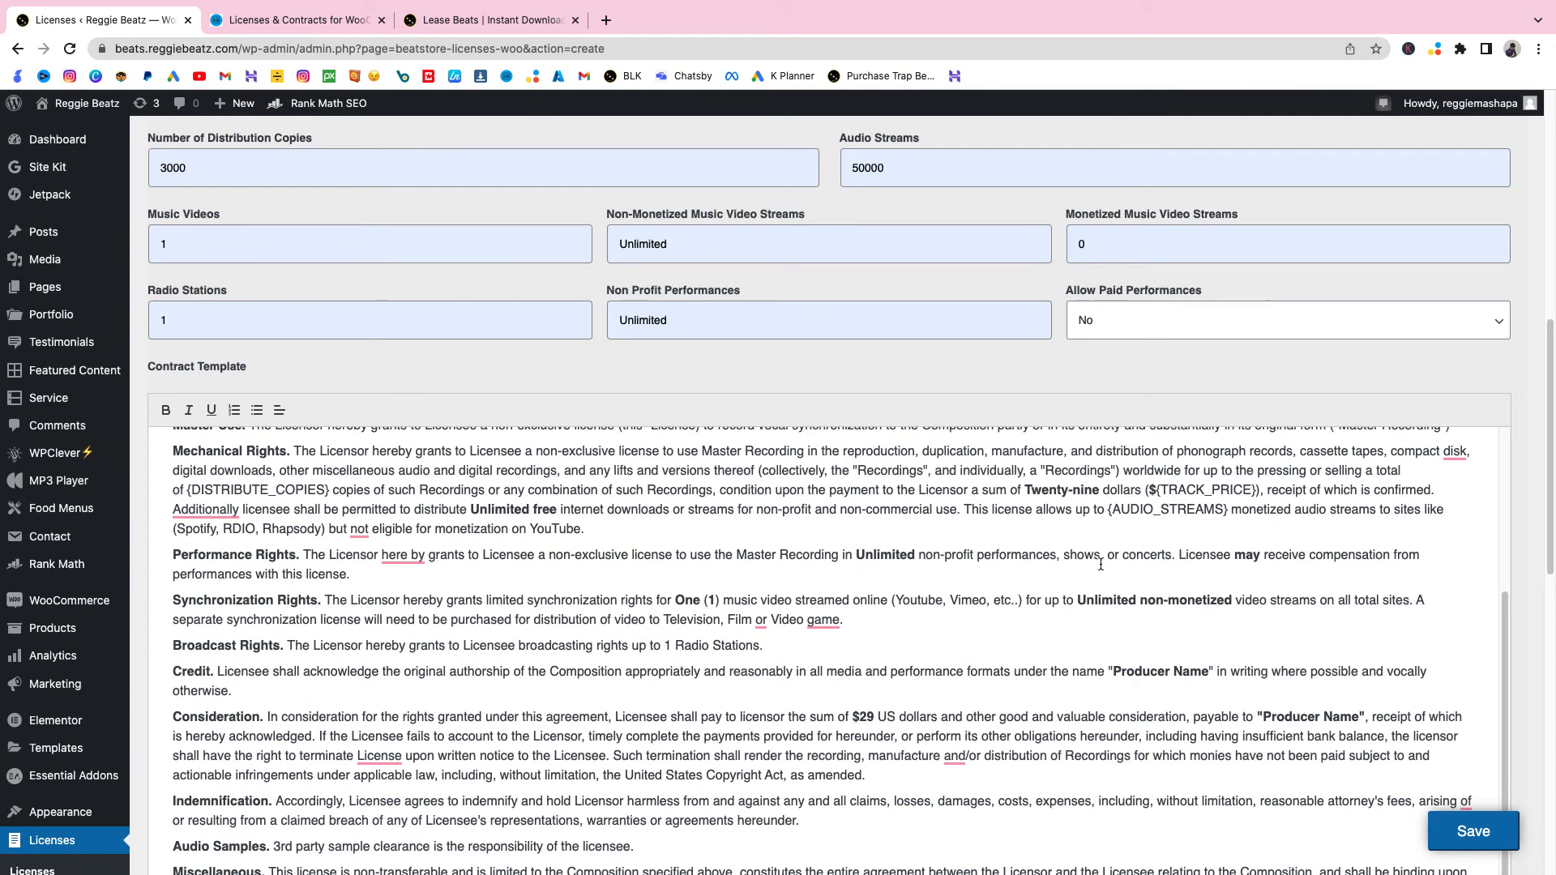
pyautogui.doubleClick(1133, 599)
pyautogui.hotkey('ctrl', 'v')
# Replace the Producer Name placeholder in the Credit clause with the producer's name.
pyautogui.moveTo(1207, 671); pyautogui.dragTo(1113, 671)
pyautogui.write('Re')
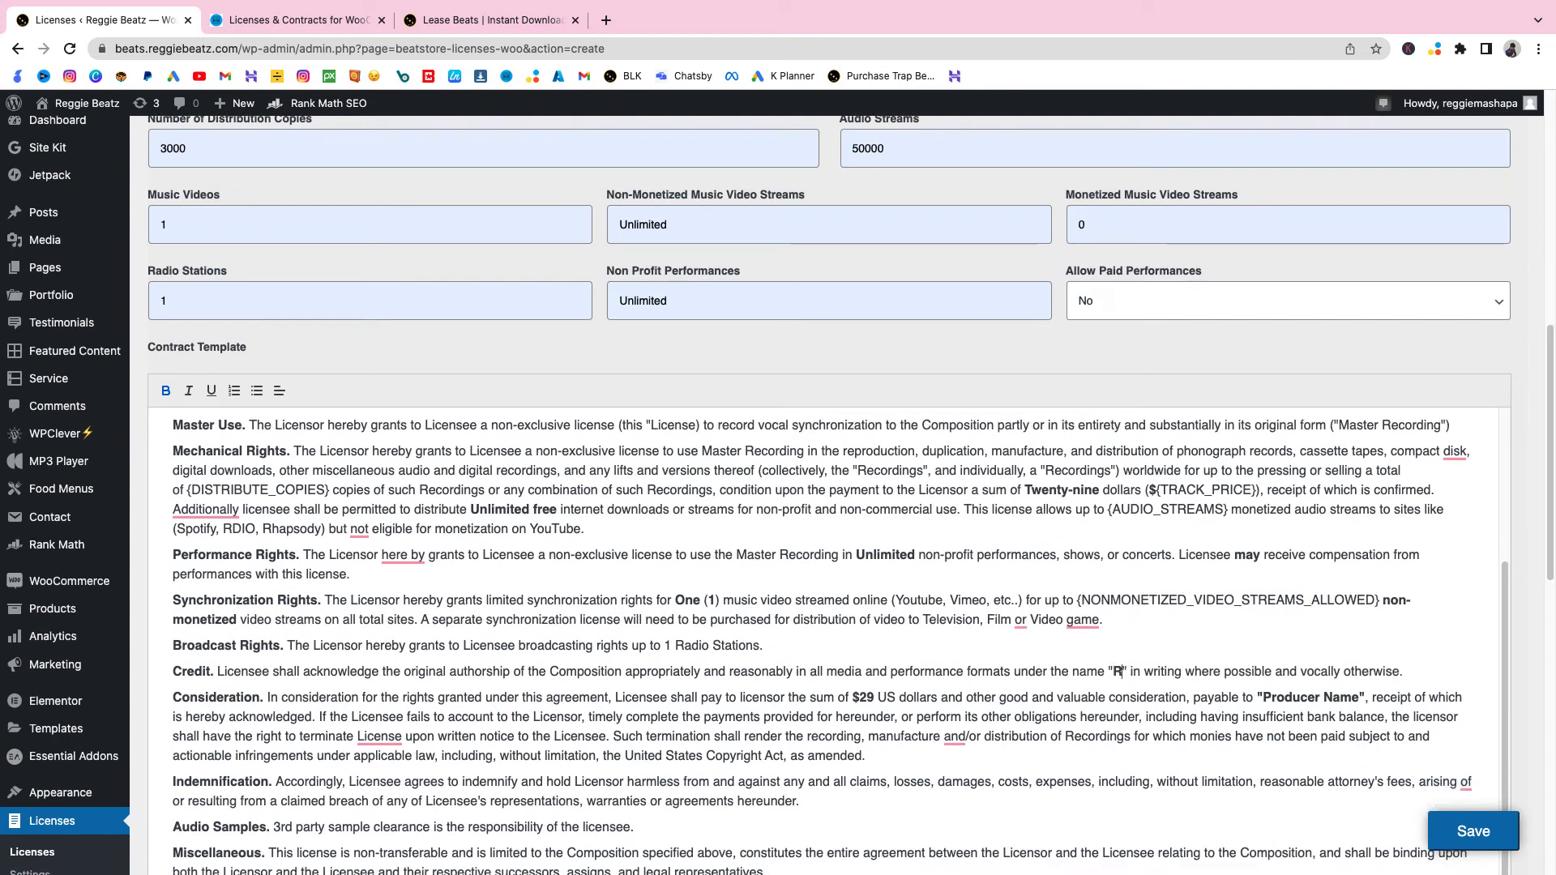
pyautogui.write('ggie Beatz')
pyautogui.scroll(-5, 1284, 486)
pyautogui.moveTo(1360, 448); pyautogui.dragTo(1262, 448)
pyautogui.write('Reggie Beatz')
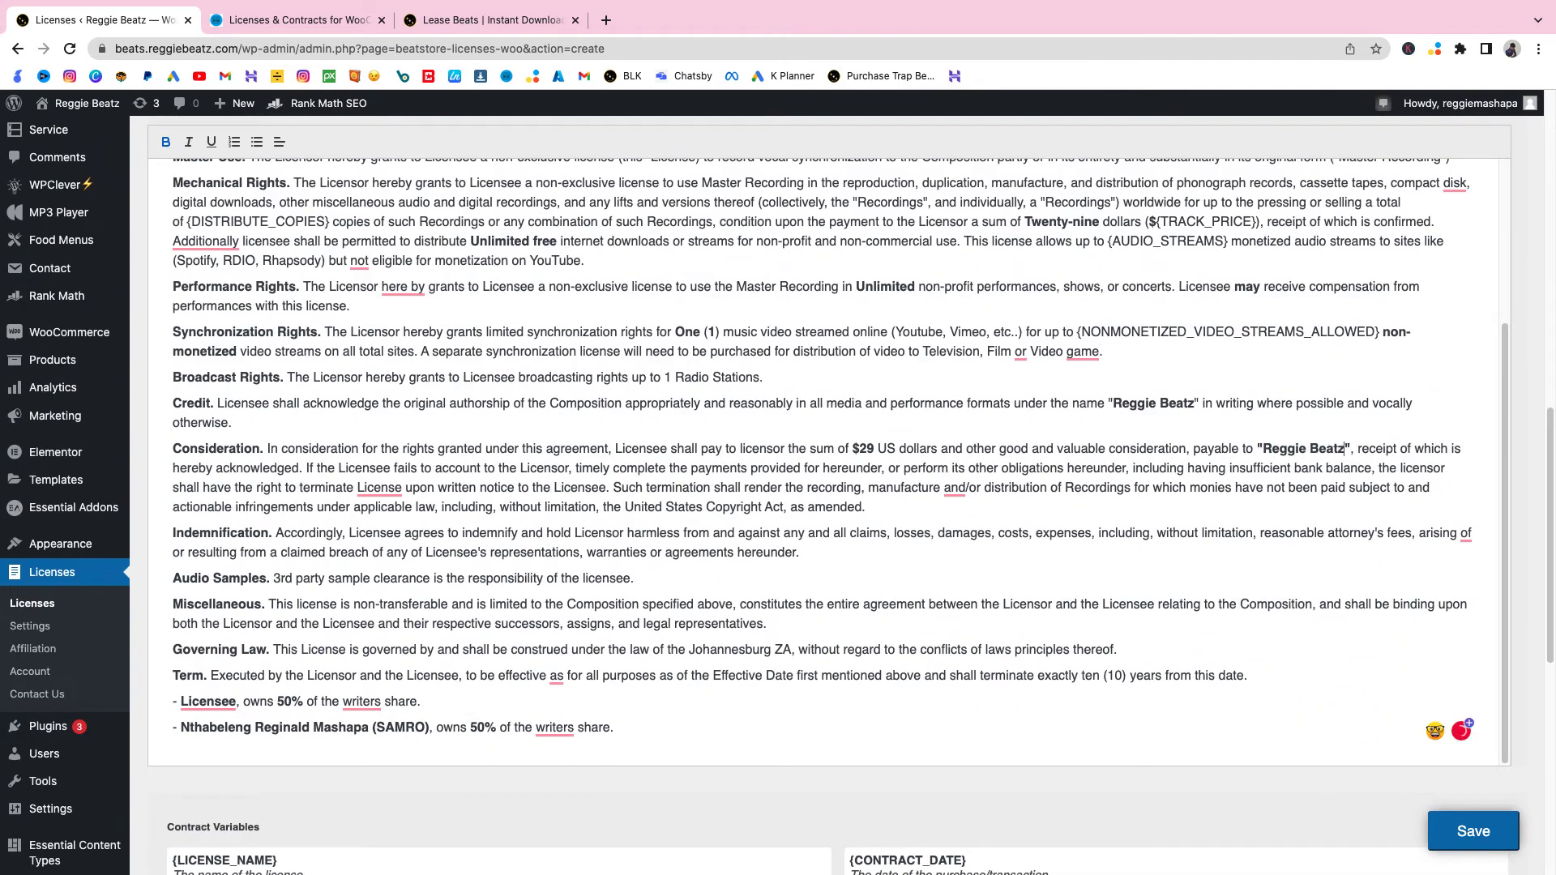
pyautogui.scroll(-2, 810, 486)
# Credit {CUSTOMER_FULLNAME} instead of 'Licensee' in the writers-share line.
pyautogui.doubleClick(209, 600)
pyautogui.scroll(-3, 846, 709)
pyautogui.tripleClick(347, 654)
pyautogui.hotkey('ctrl', 'c')
pyautogui.moveTo(237, 445); pyautogui.dragTo(181, 441)
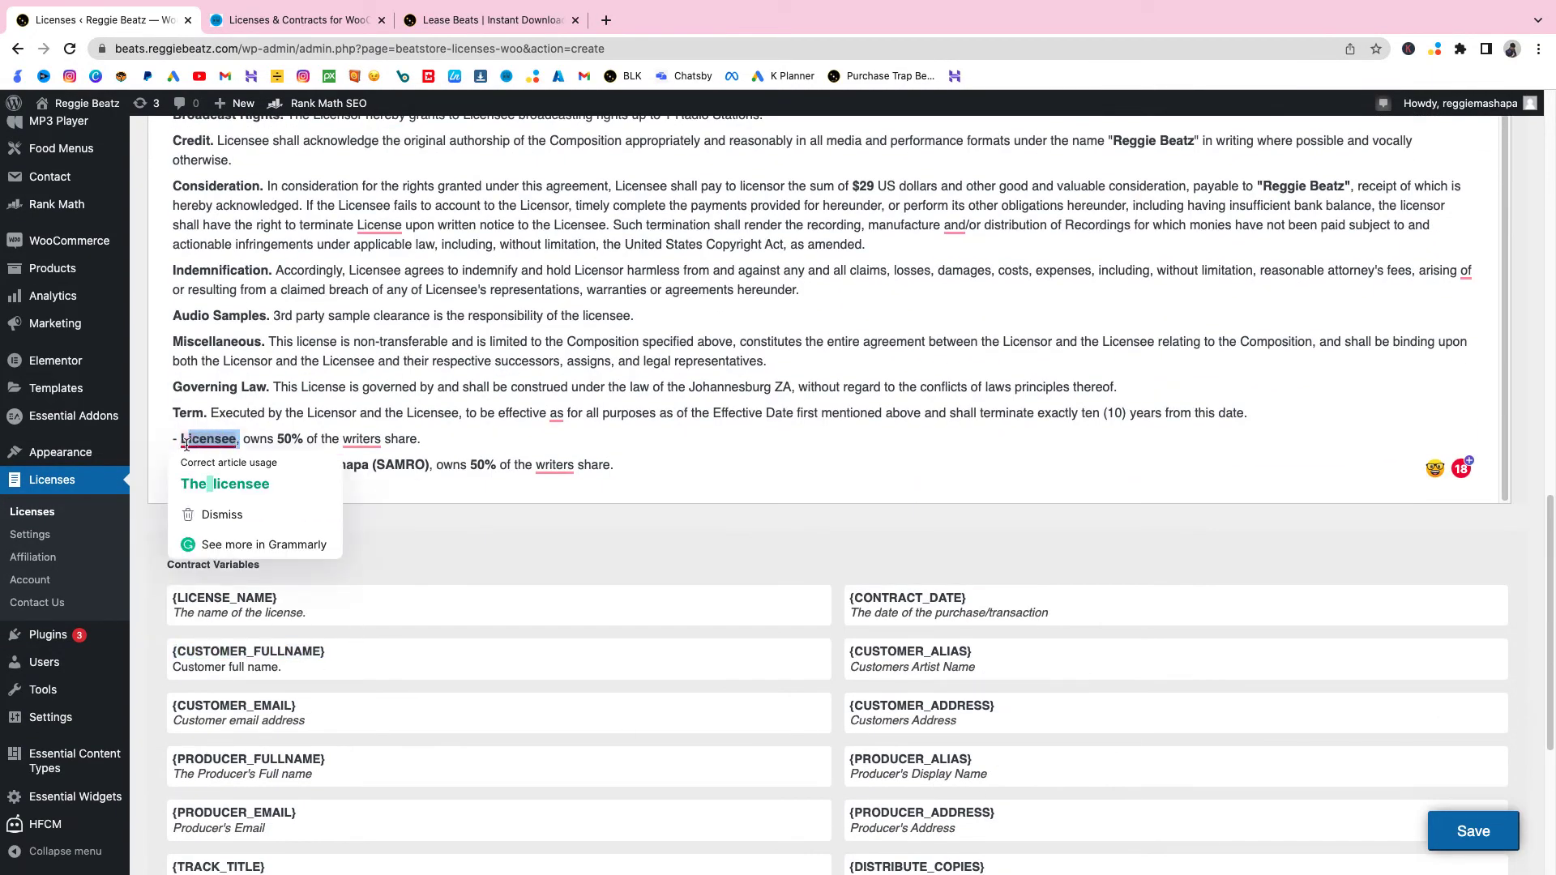
pyautogui.hotkey('ctrl', 'v')
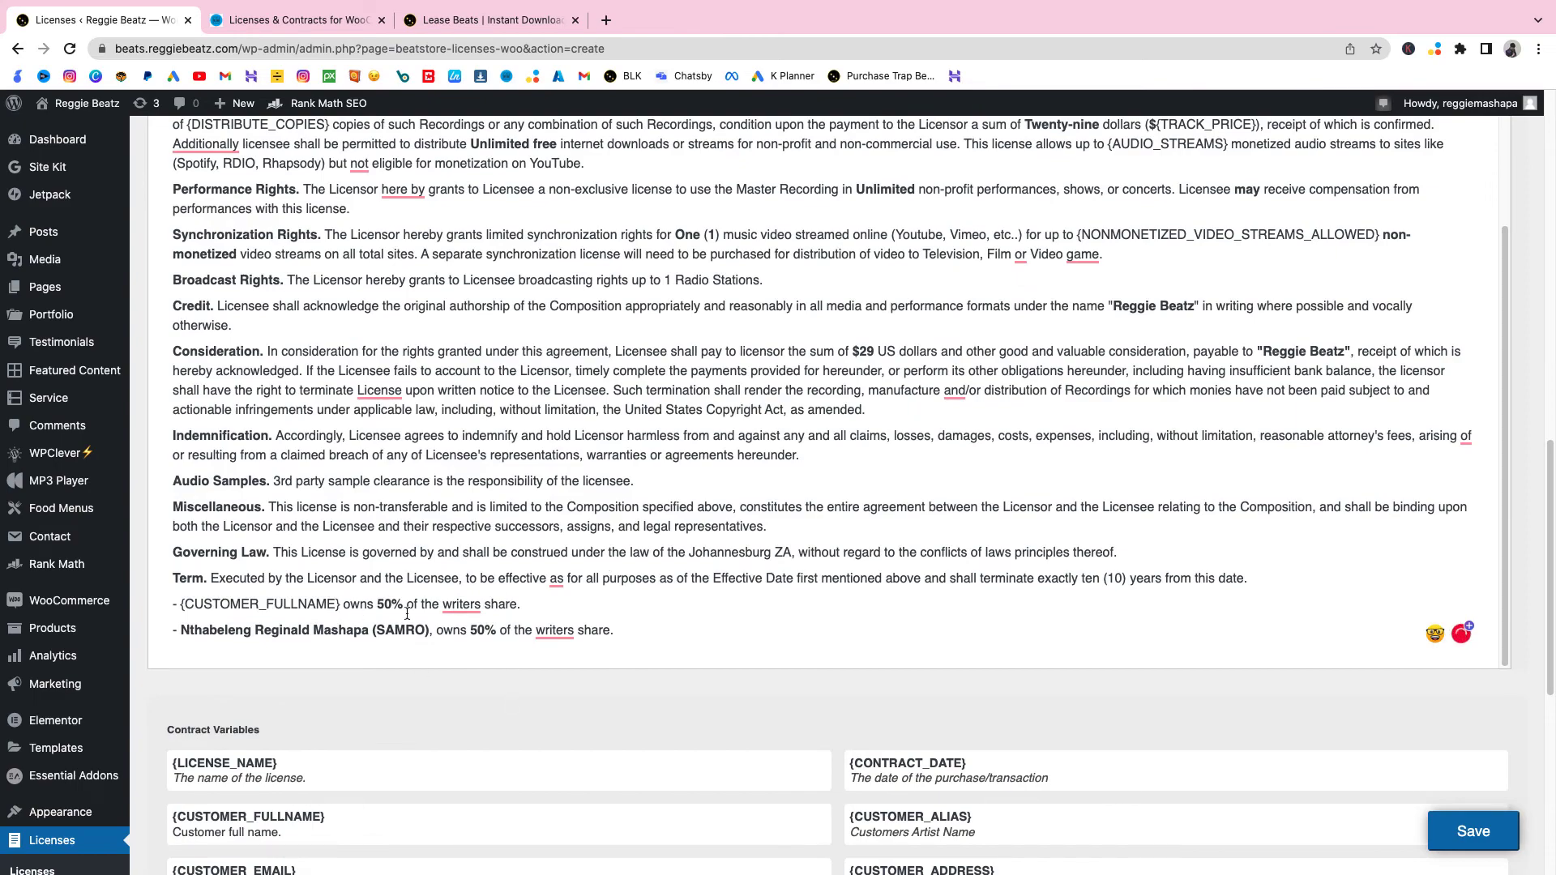
pyautogui.scroll(-7, 850, 365)
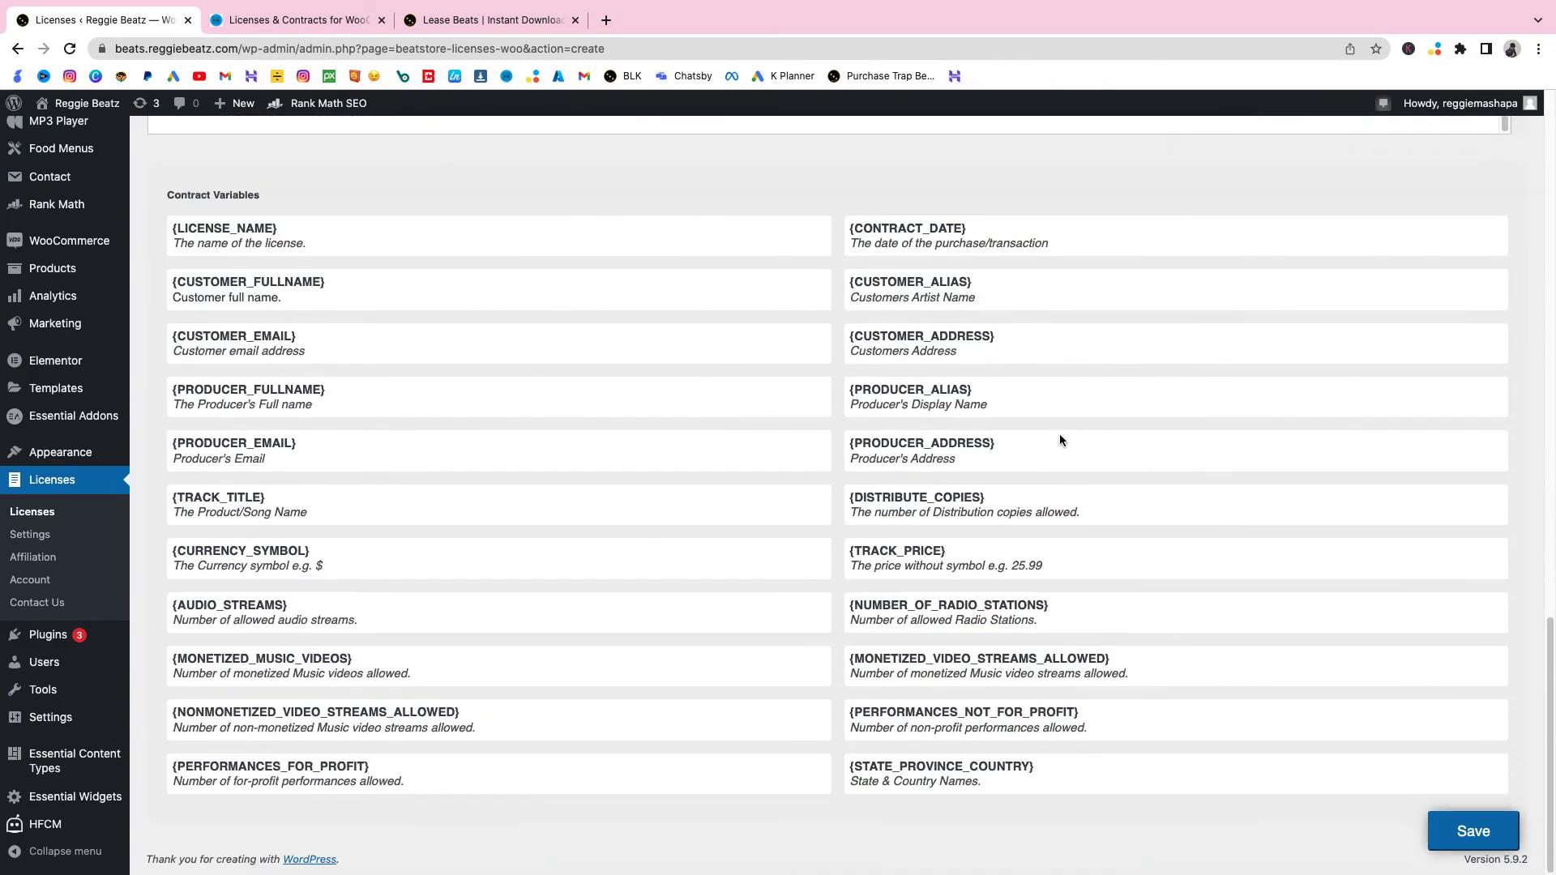
pyautogui.scroll(7, 1059, 462)
pyautogui.scroll(12, 945, 566)
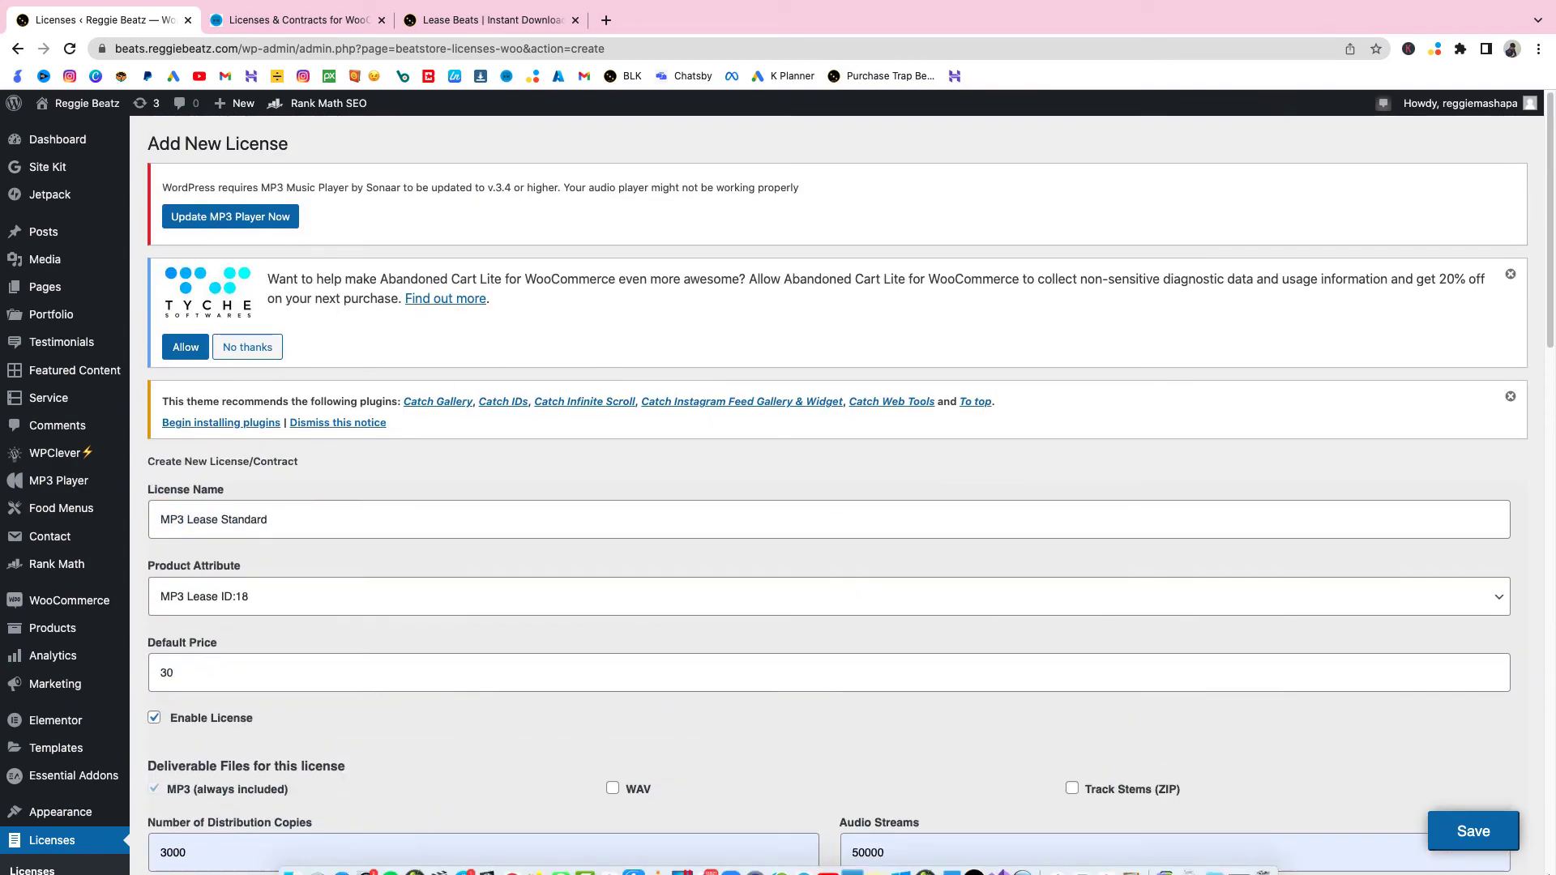
# Save the MP3 Lease Standard license and return to the Licenses list.
pyautogui.click(1473, 832)
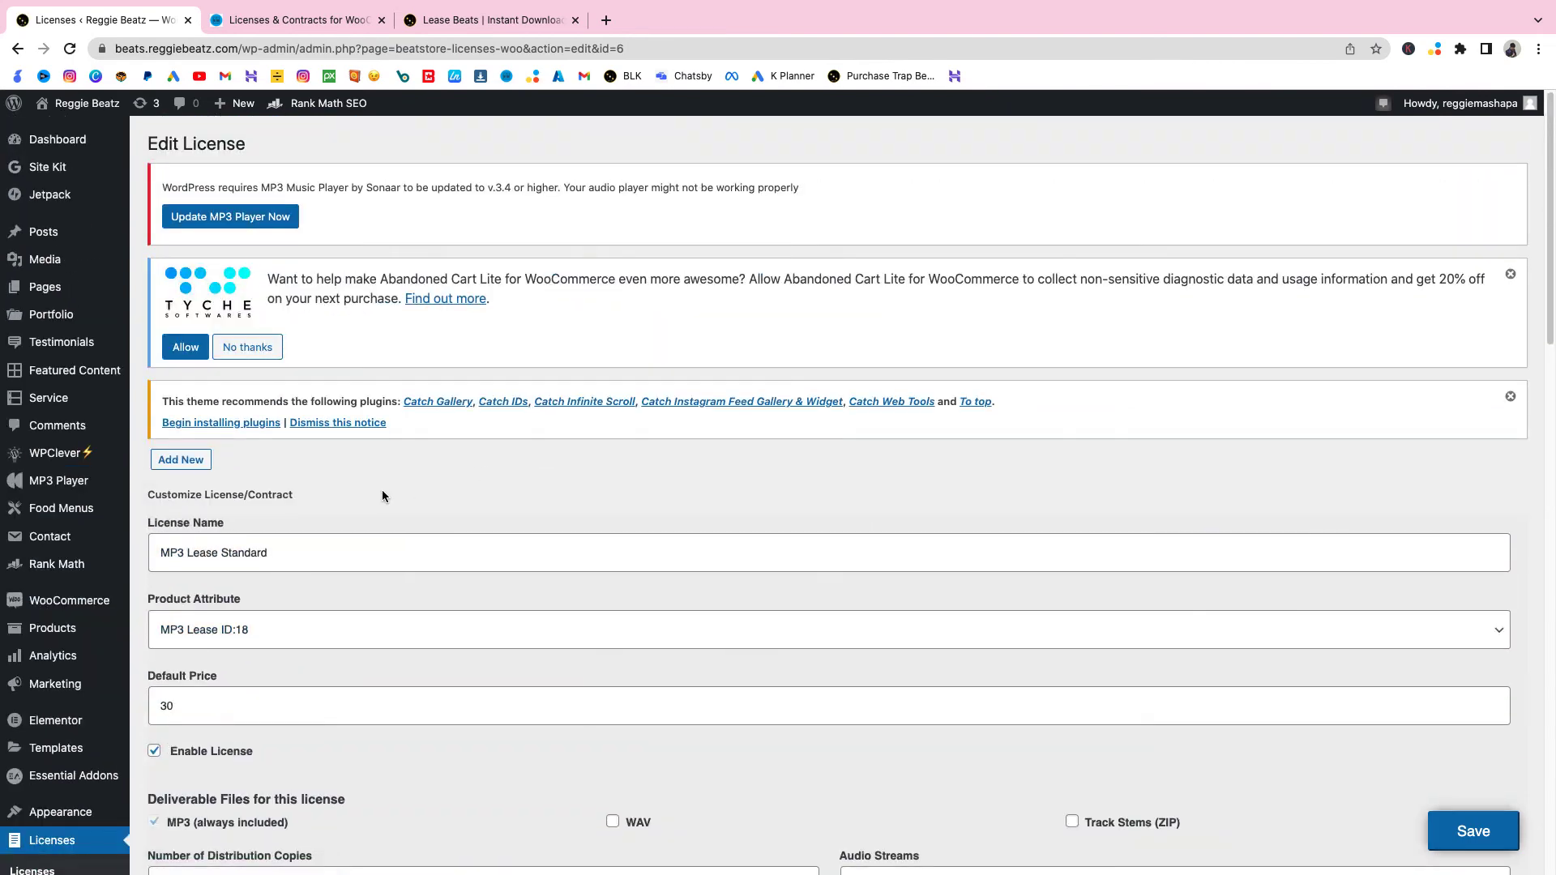
pyautogui.scroll(-4, 381, 489)
pyautogui.click(38, 567)
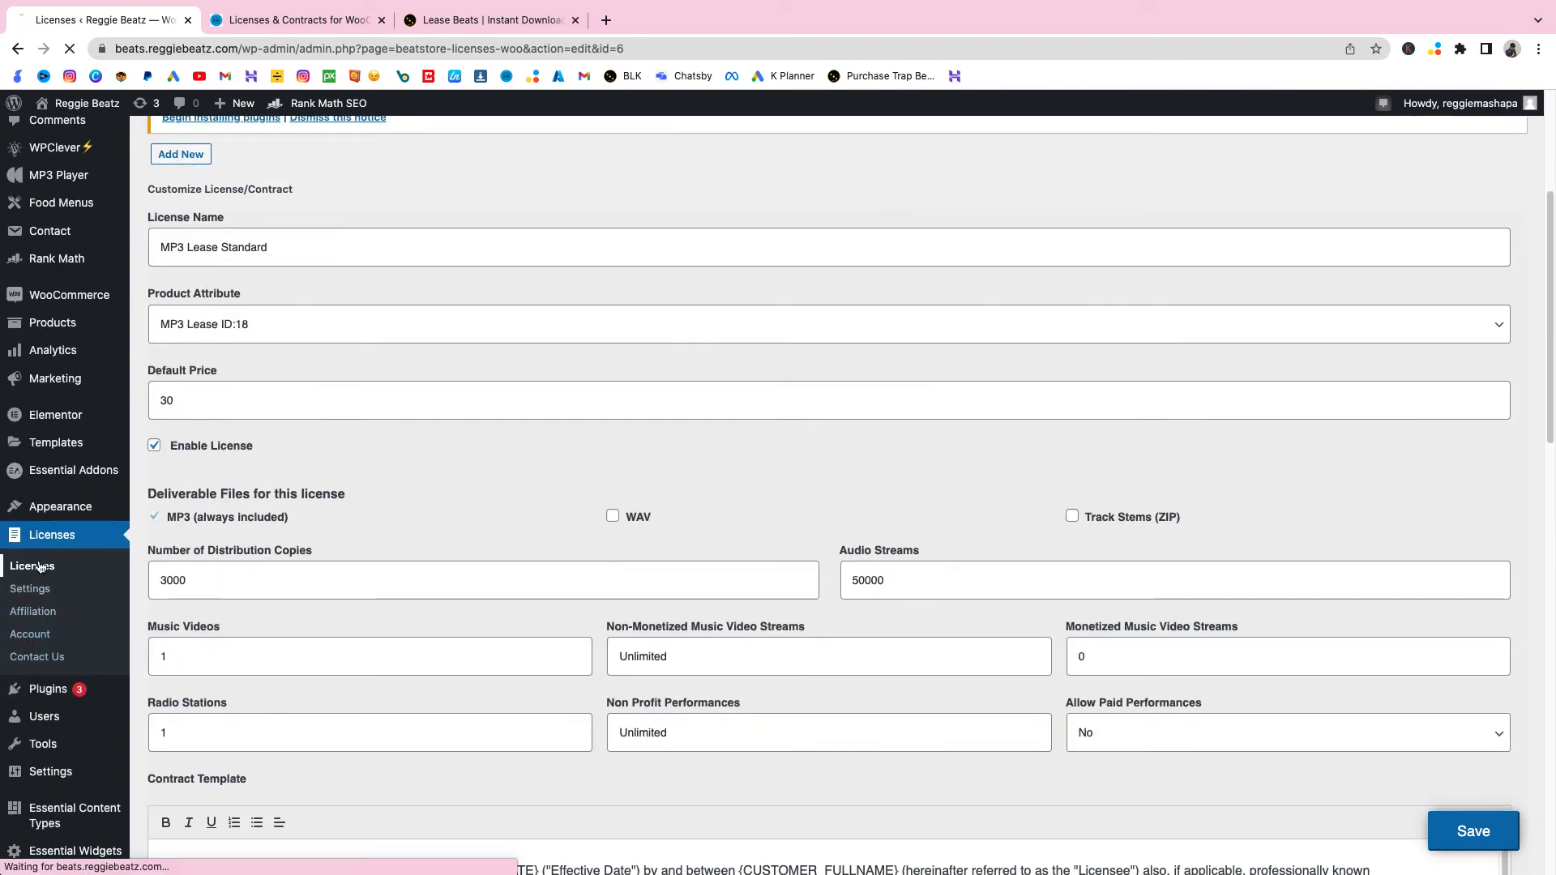
pyautogui.scroll(-1, 361, 608)
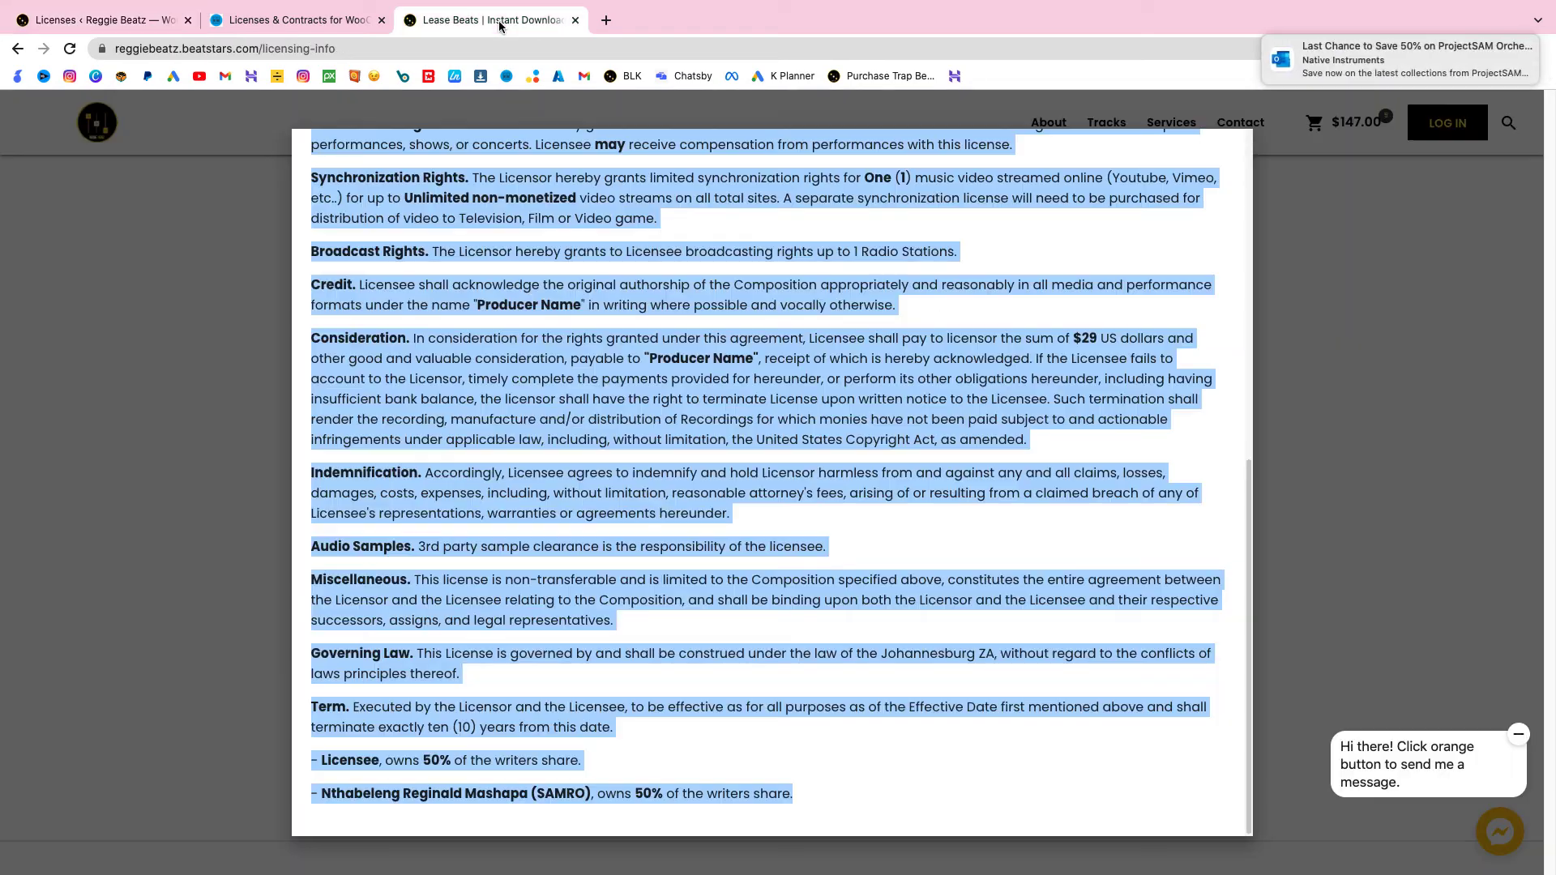
# Go to beats.reggiebeatz.com and open the More Important | Mulatto x Latto Type Beat page.
pyautogui.click(74, 309)
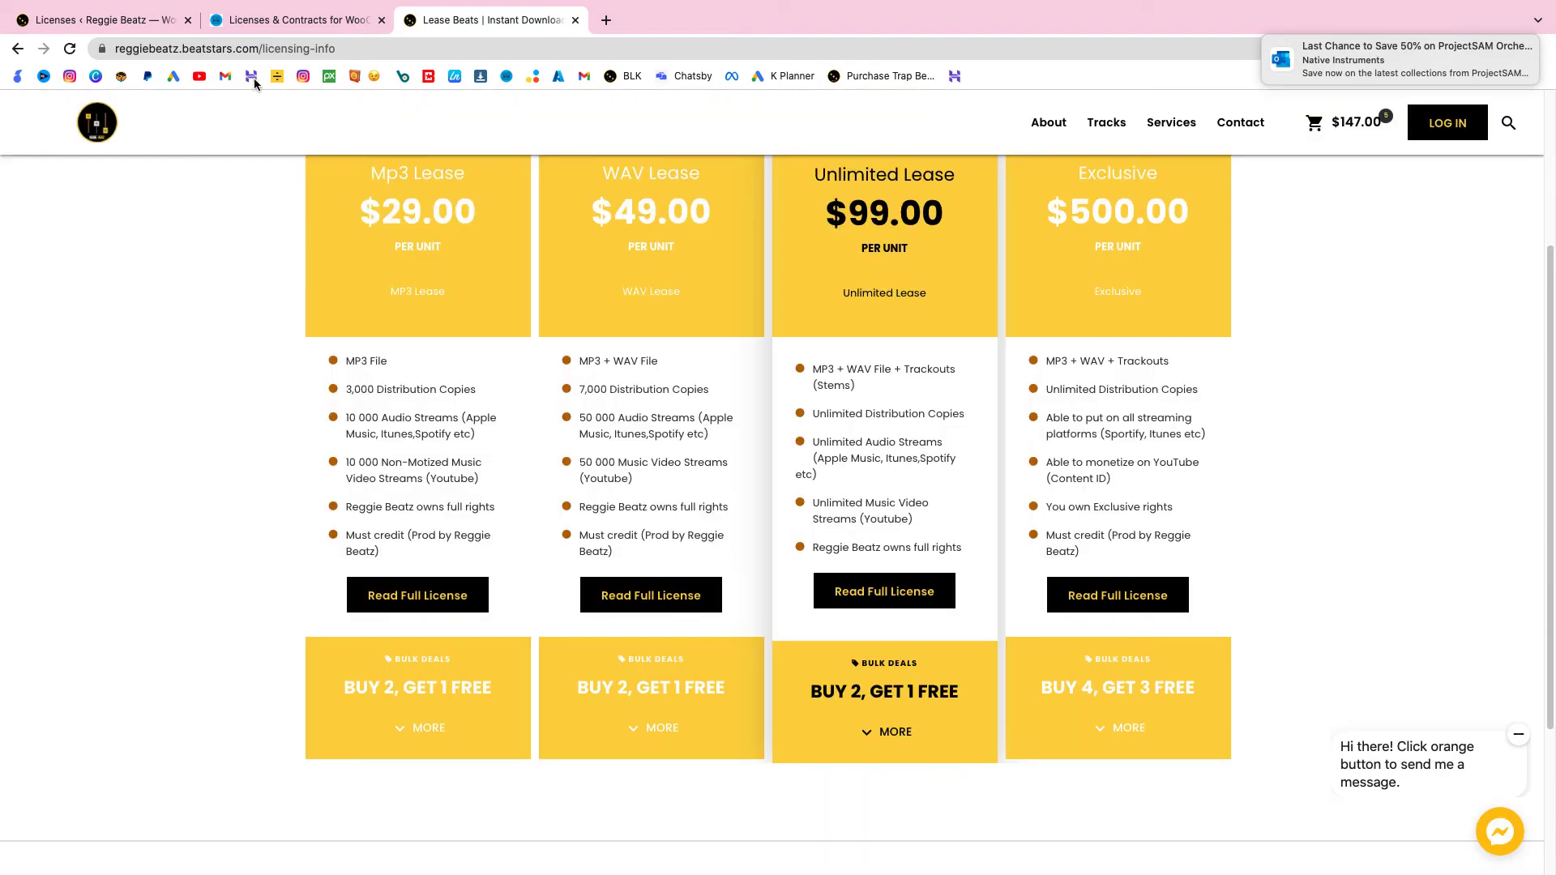
pyautogui.click(253, 49)
pyautogui.write('beat')
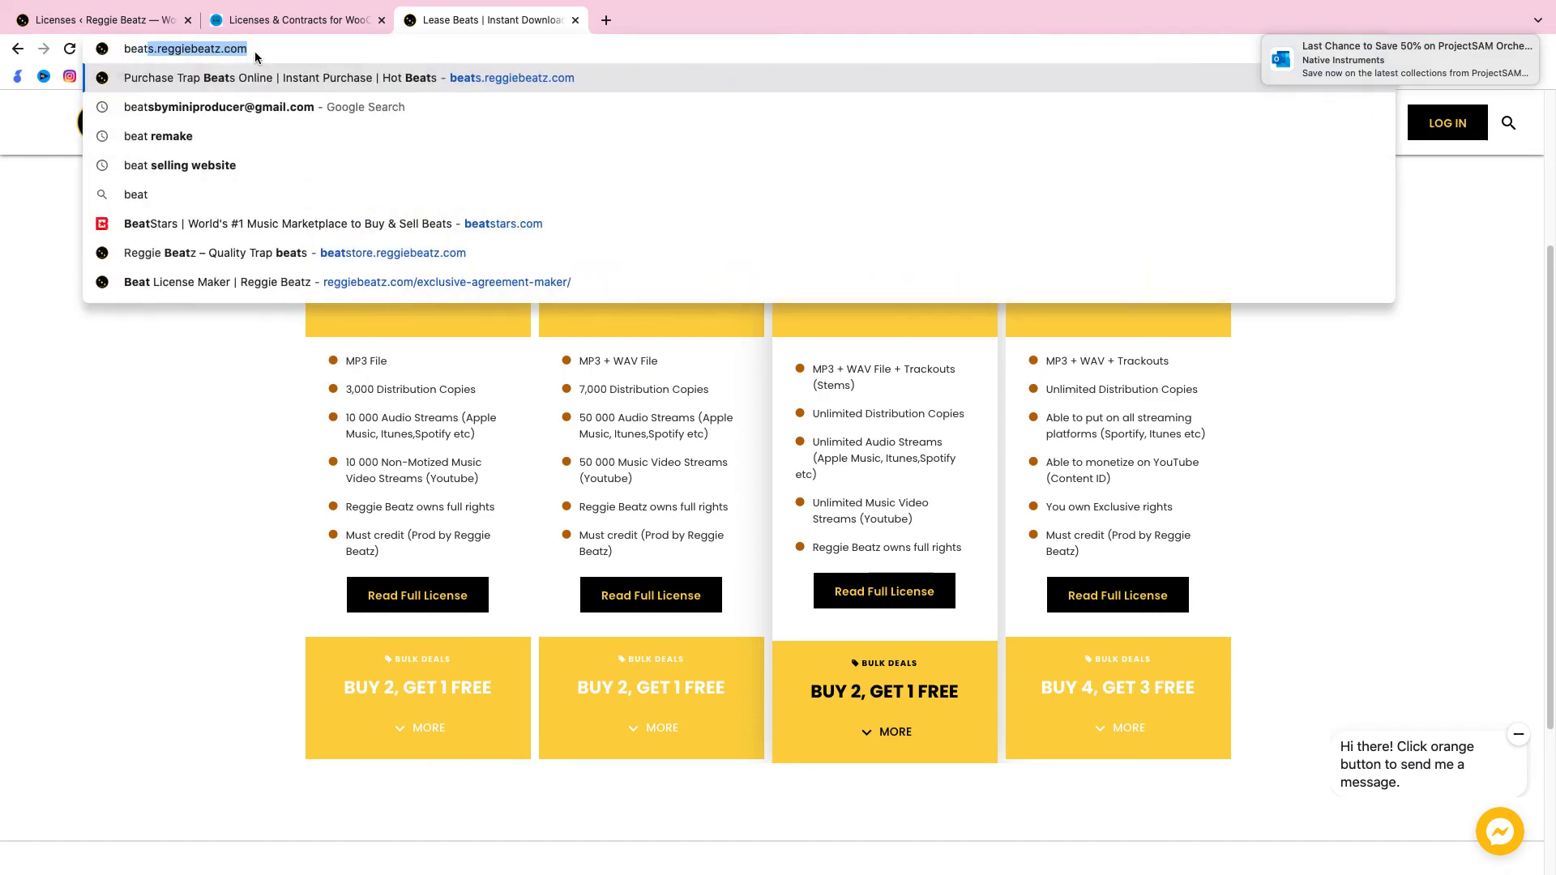
pyautogui.write('s.re')
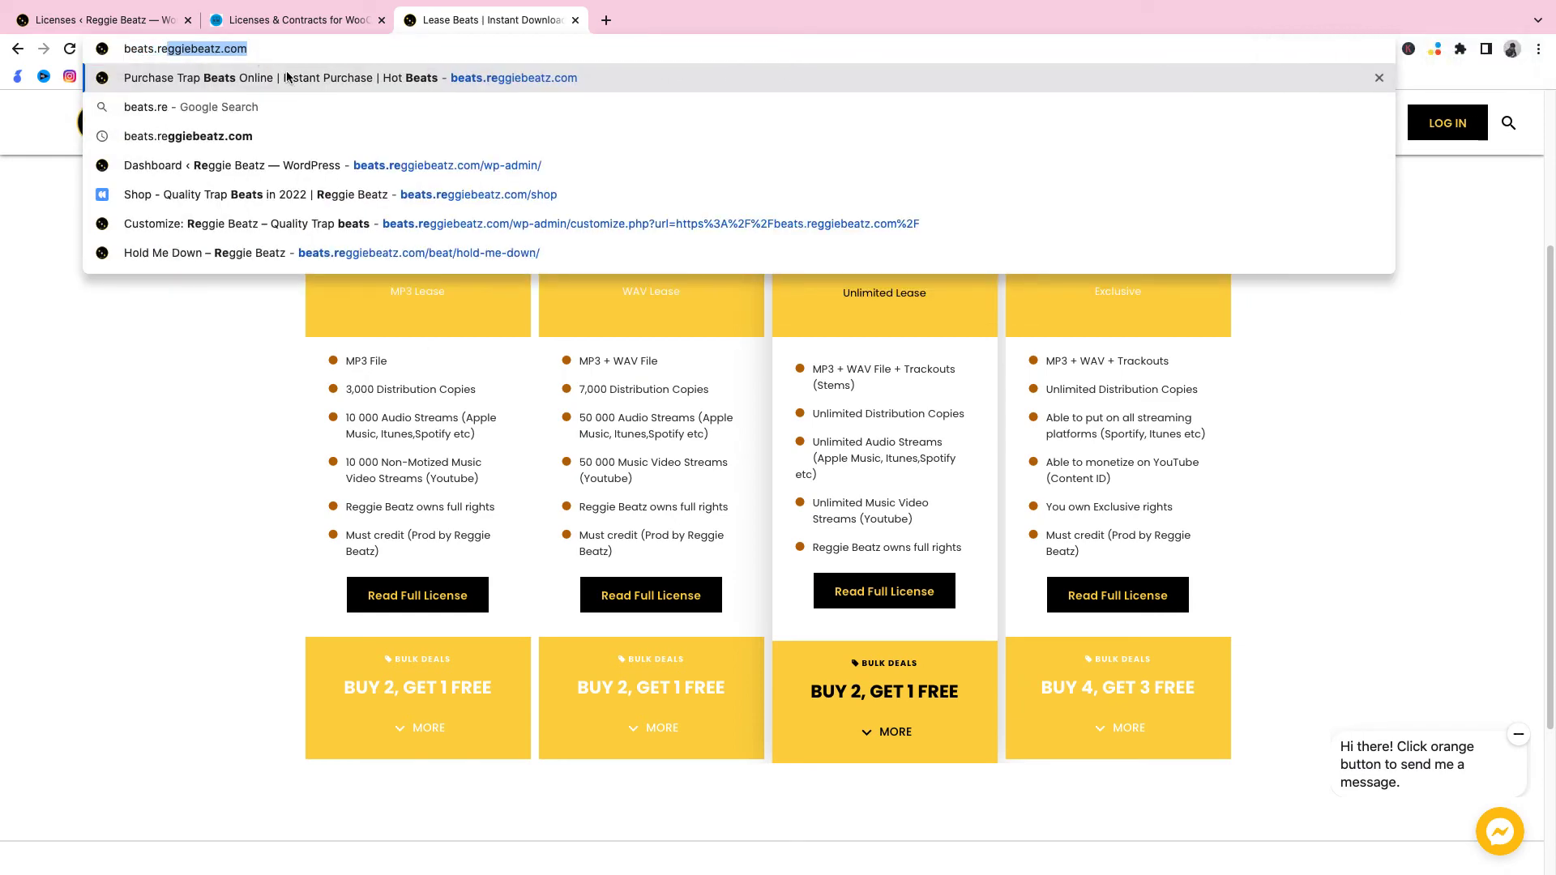
pyautogui.press('Return')
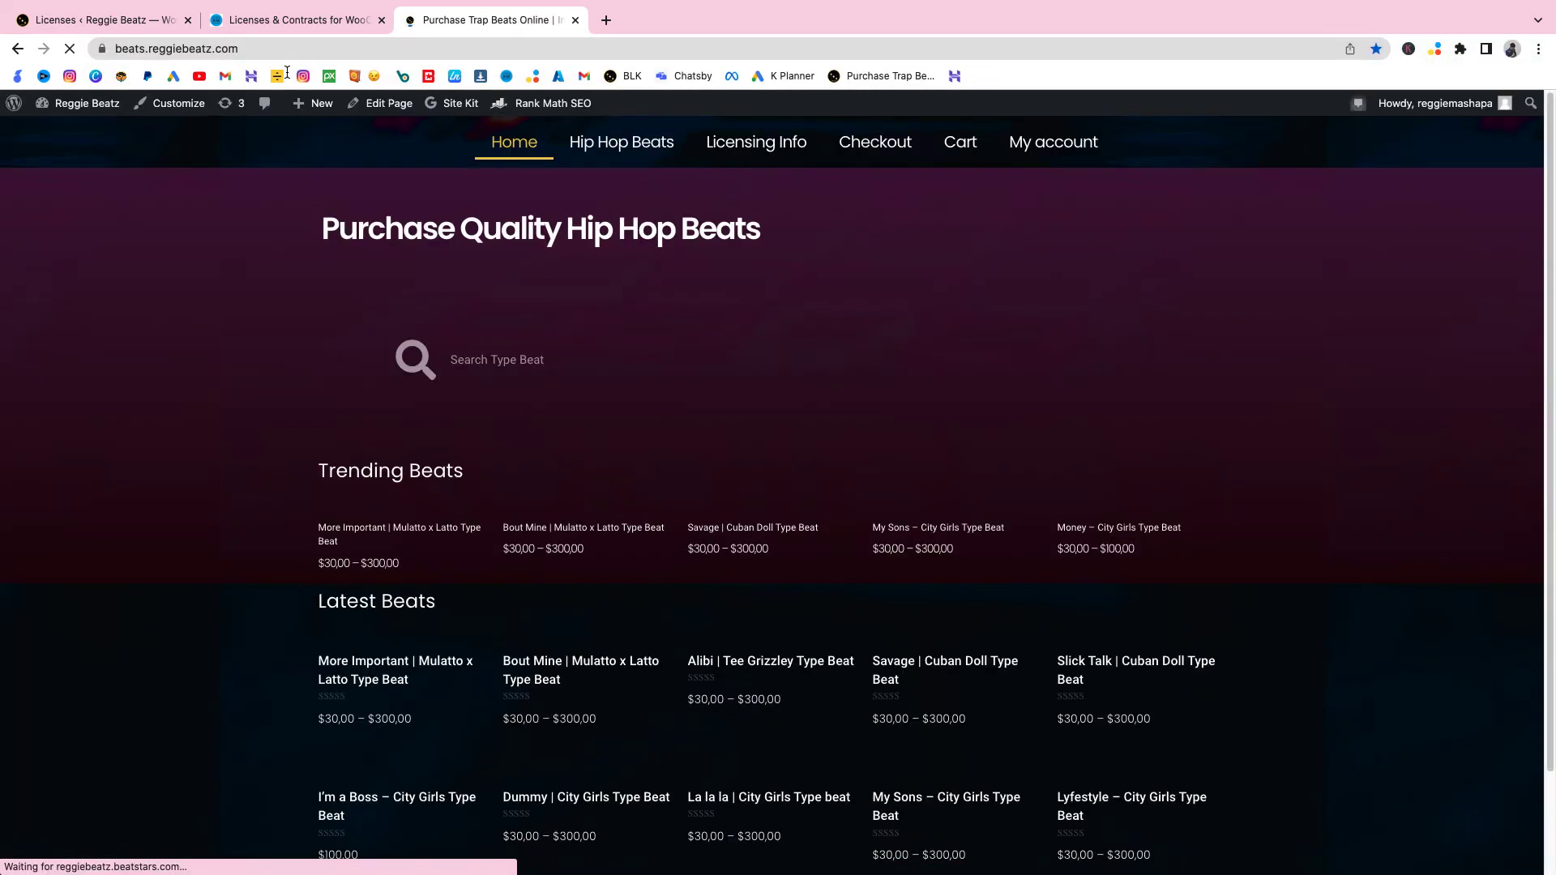
pyautogui.scroll(-1, 454, 652)
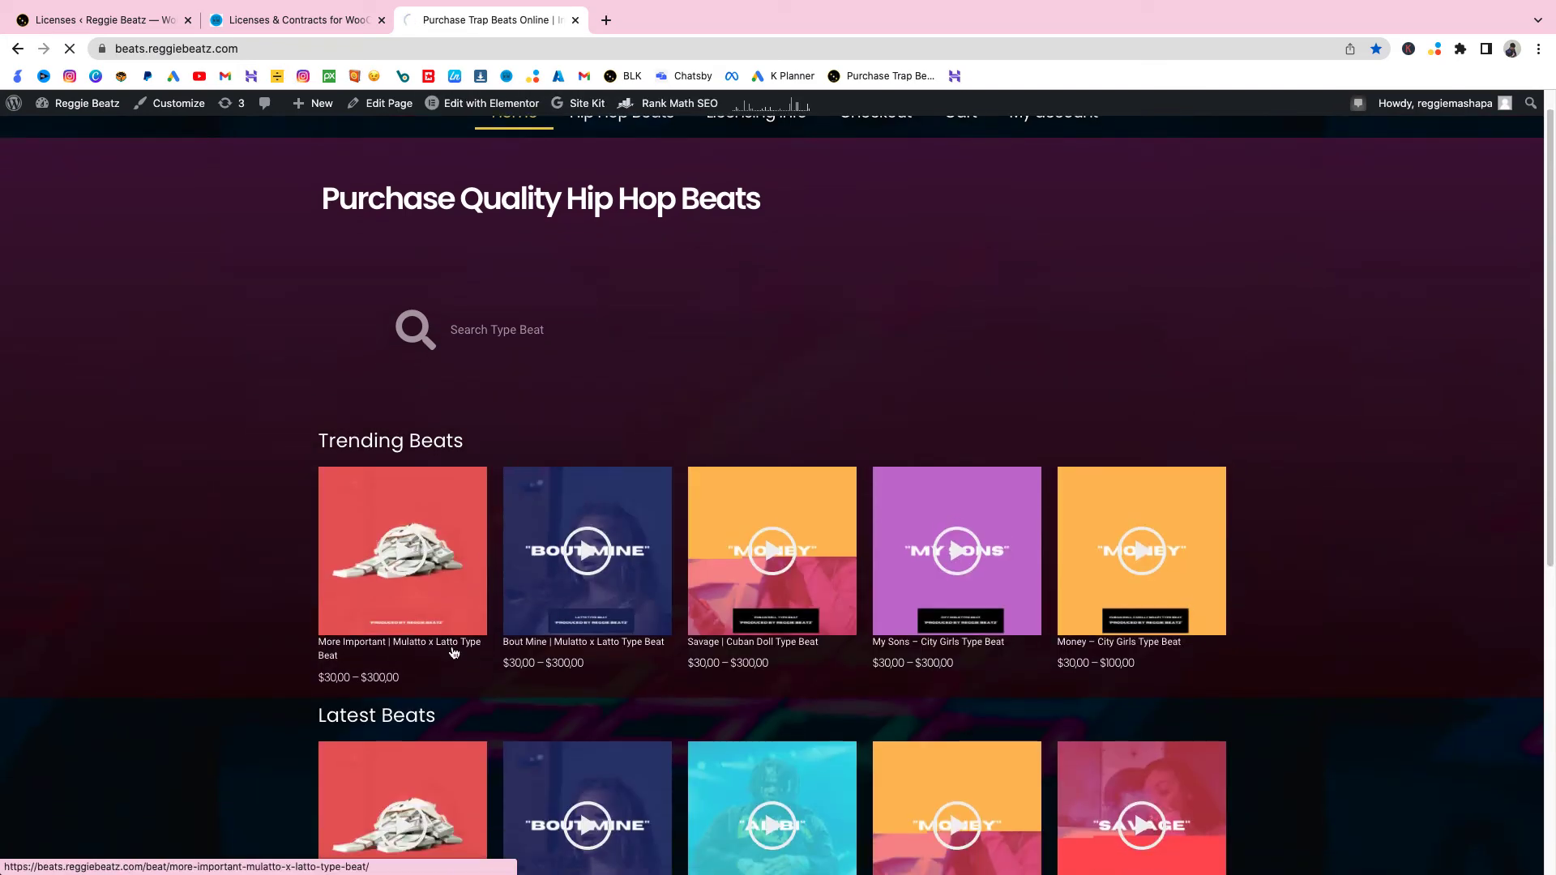
pyautogui.click(453, 653)
pyautogui.scroll(-3, 453, 653)
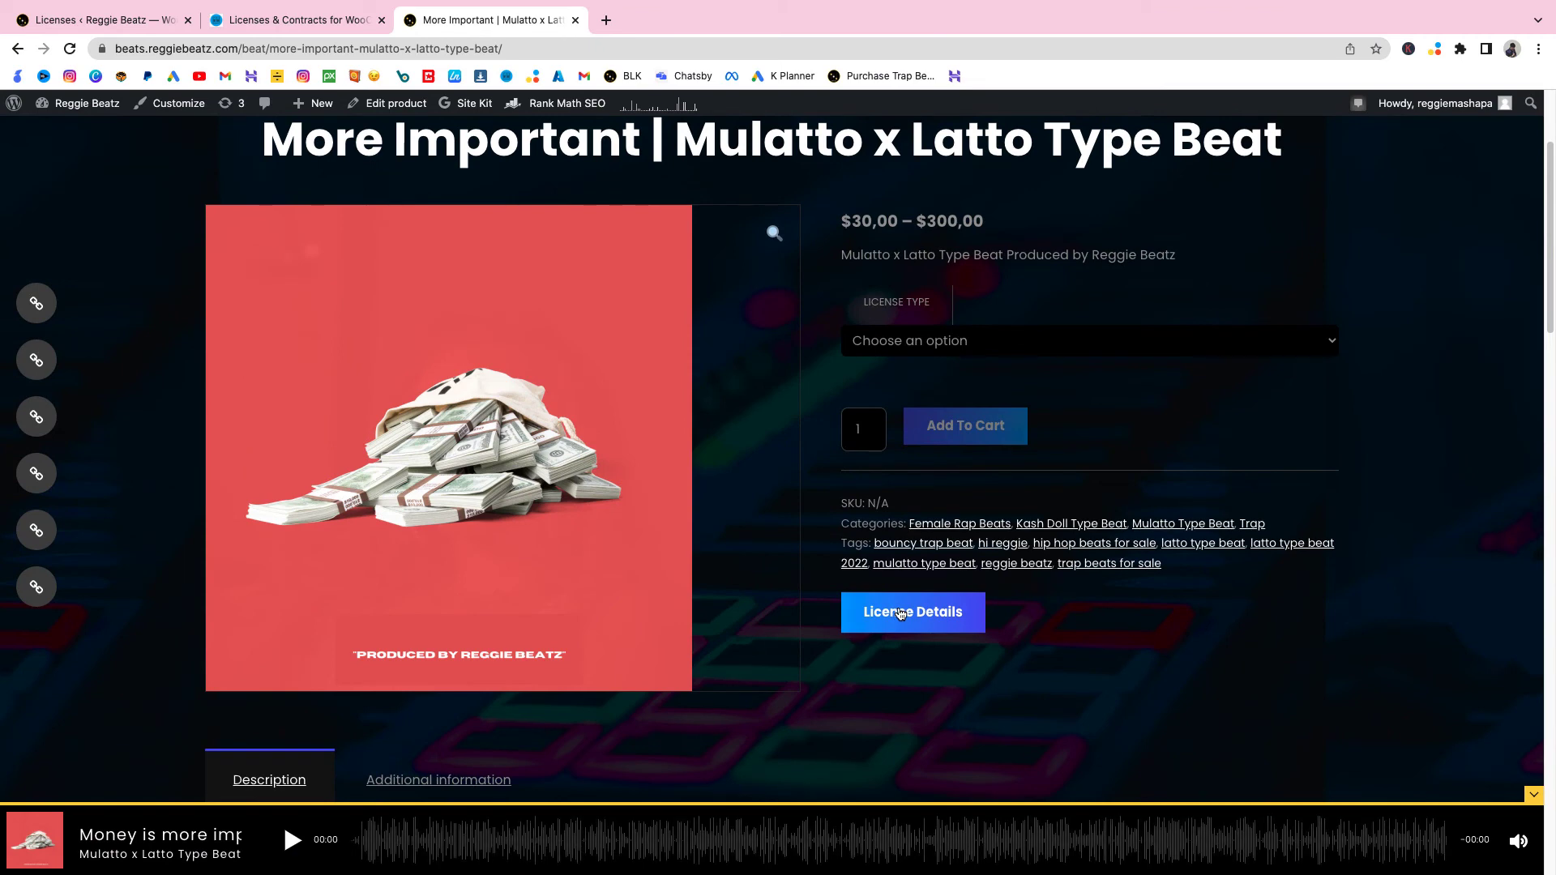
# Review the License Details overview for More Important, then dismiss it.
pyautogui.click(901, 614)
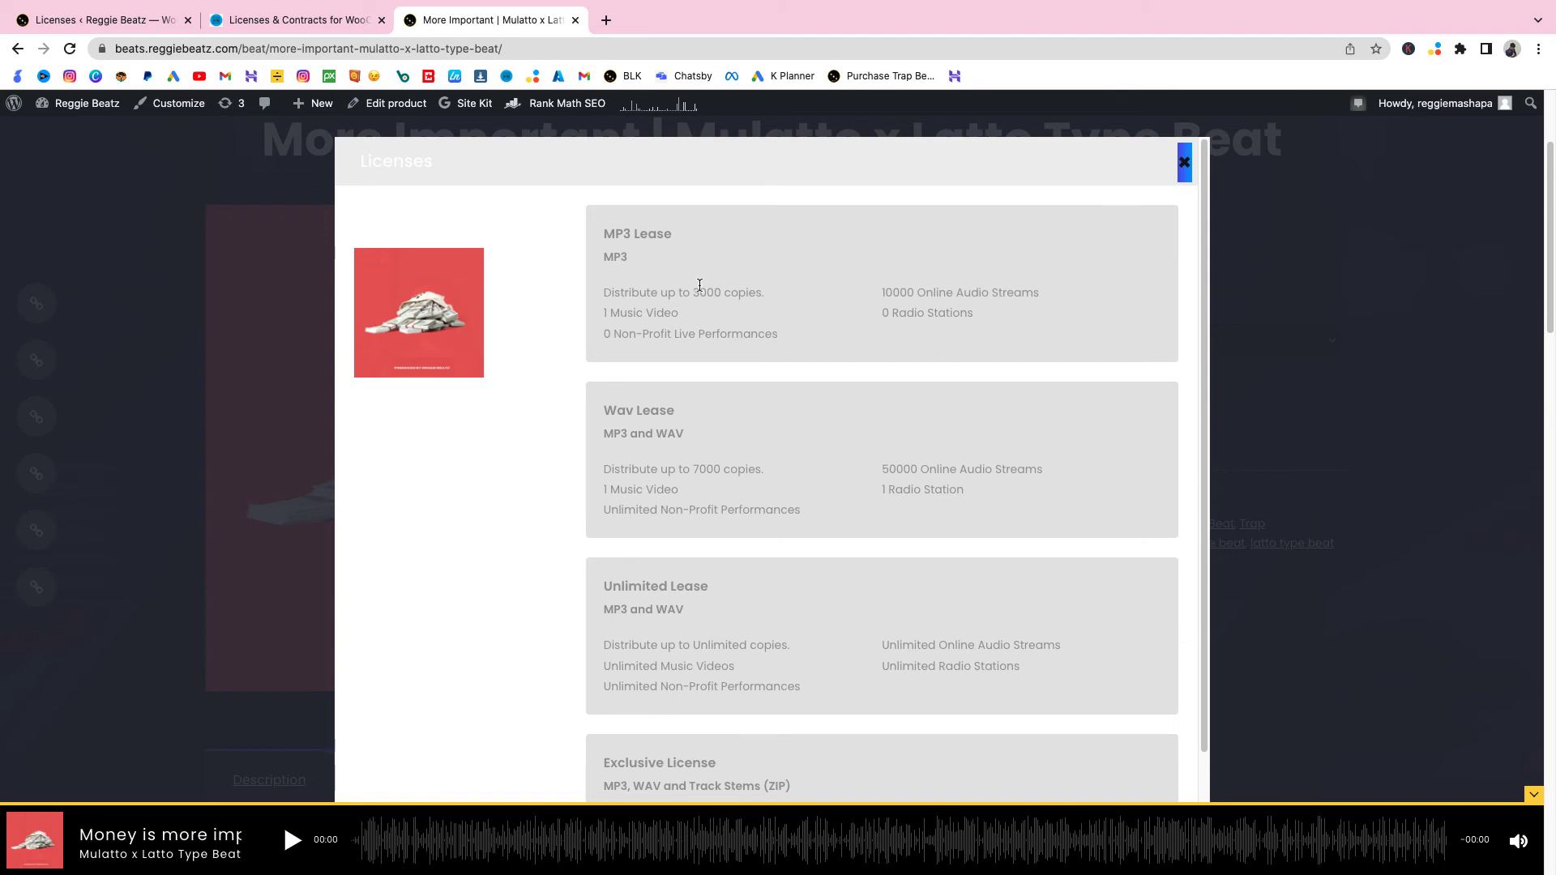
pyautogui.scroll(-4, 632, 413)
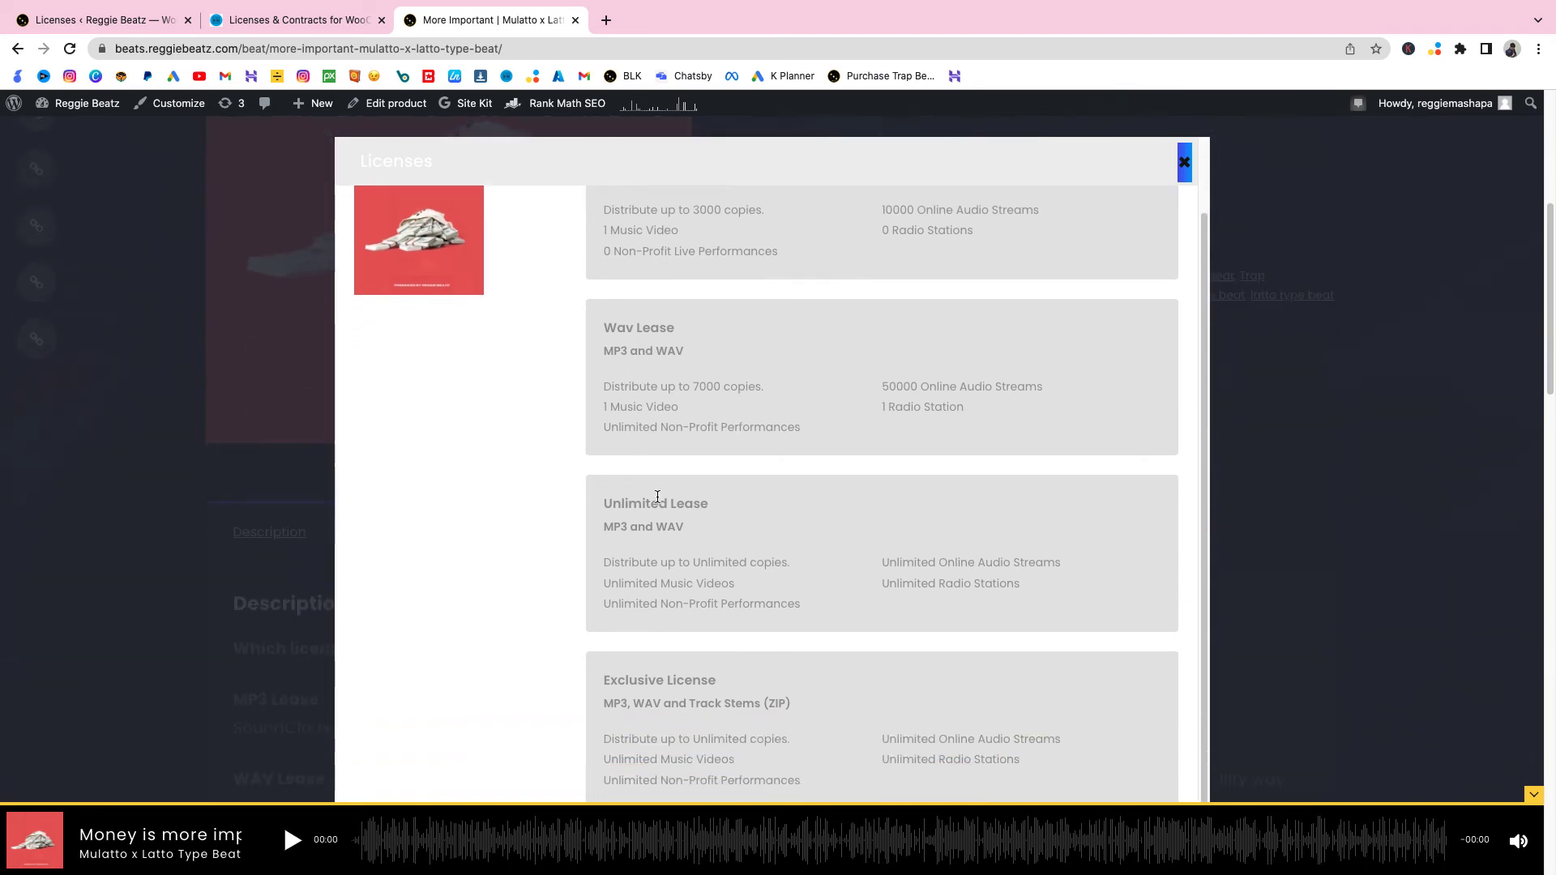
pyautogui.scroll(2, 694, 671)
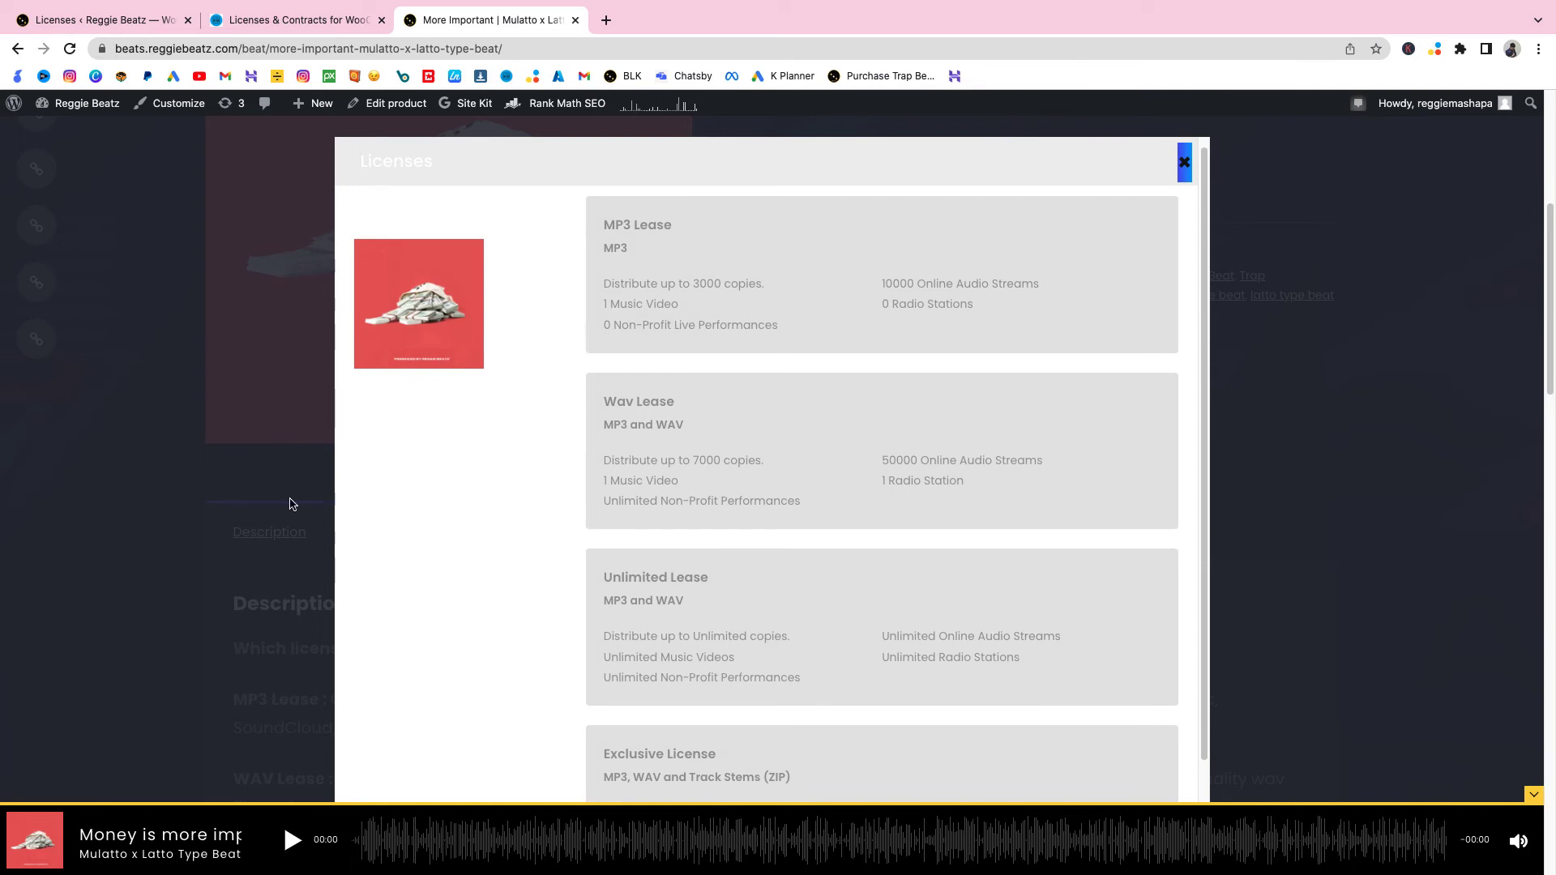
pyautogui.scroll(3, 292, 504)
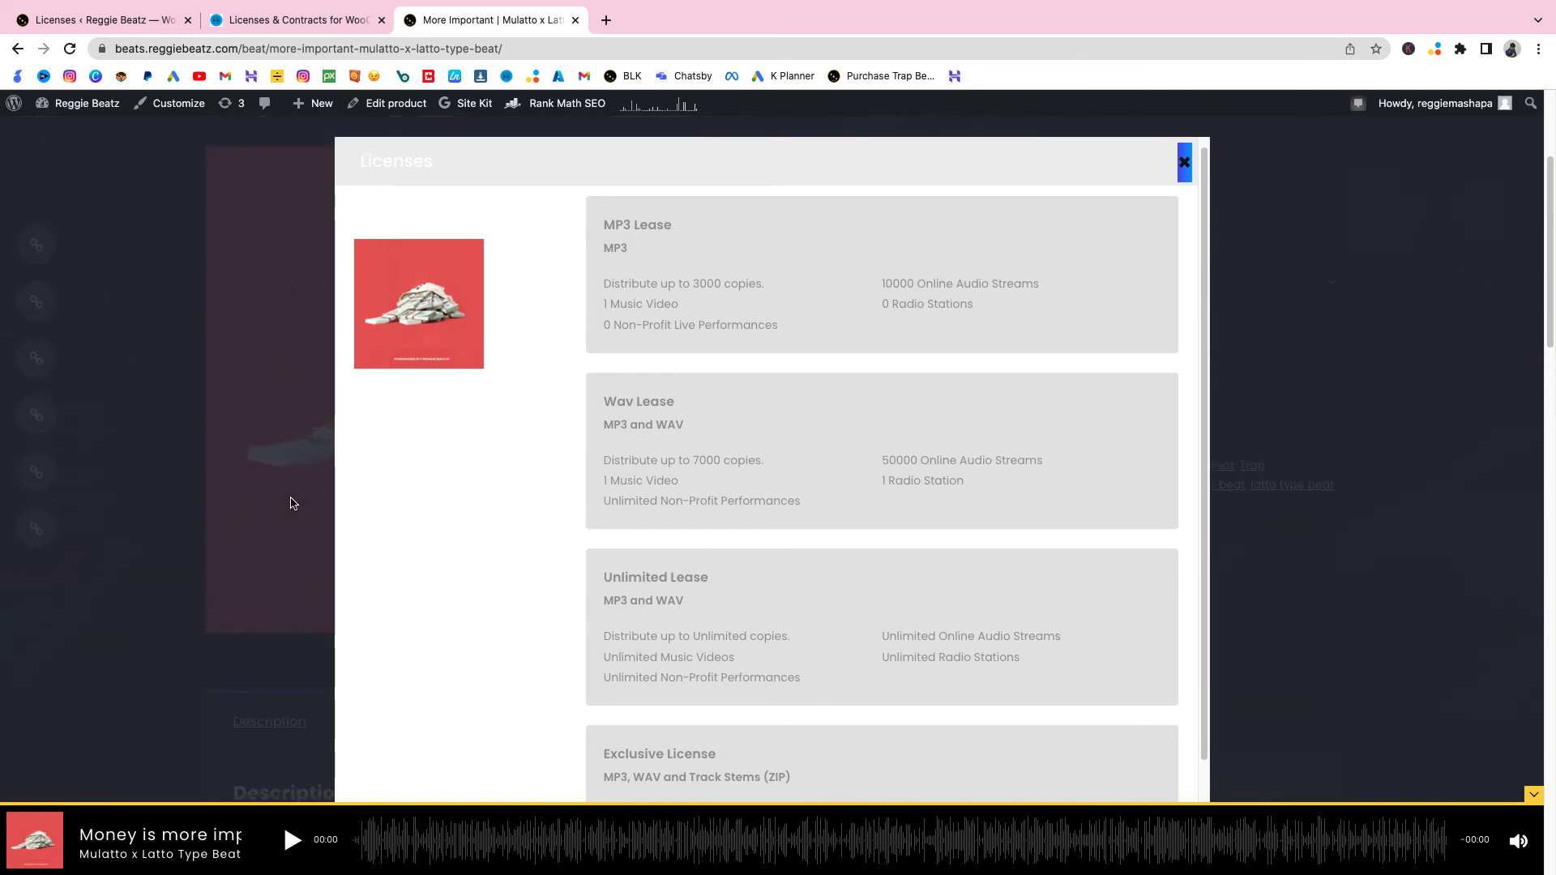
pyautogui.click(1188, 159)
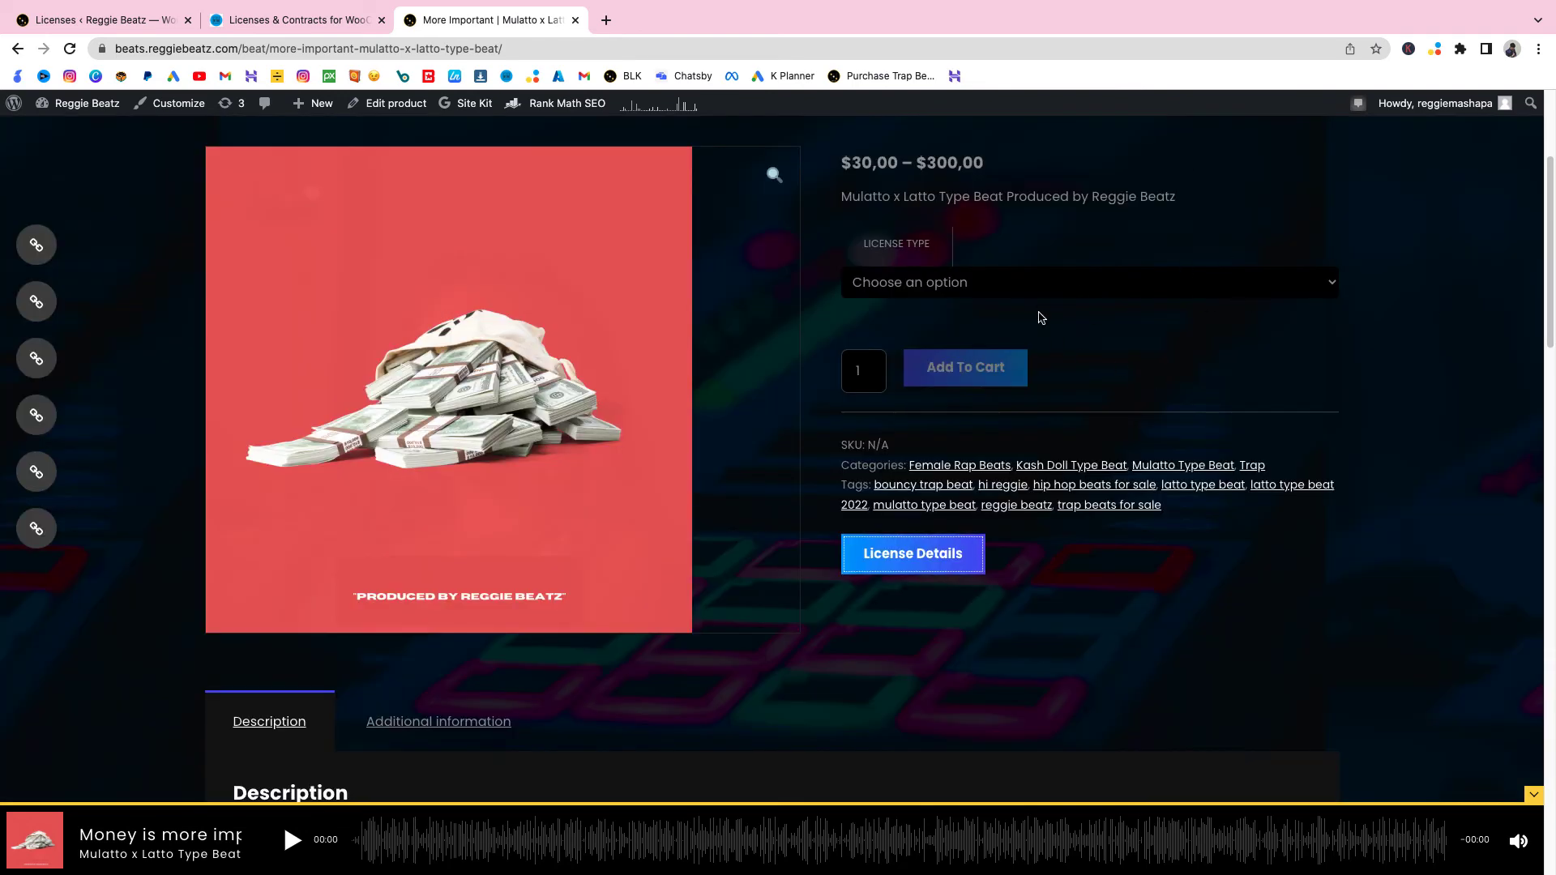
# Add More Important with the MP3 Lease license to the cart and view the cart.
pyautogui.click(982, 281)
pyautogui.click(972, 317)
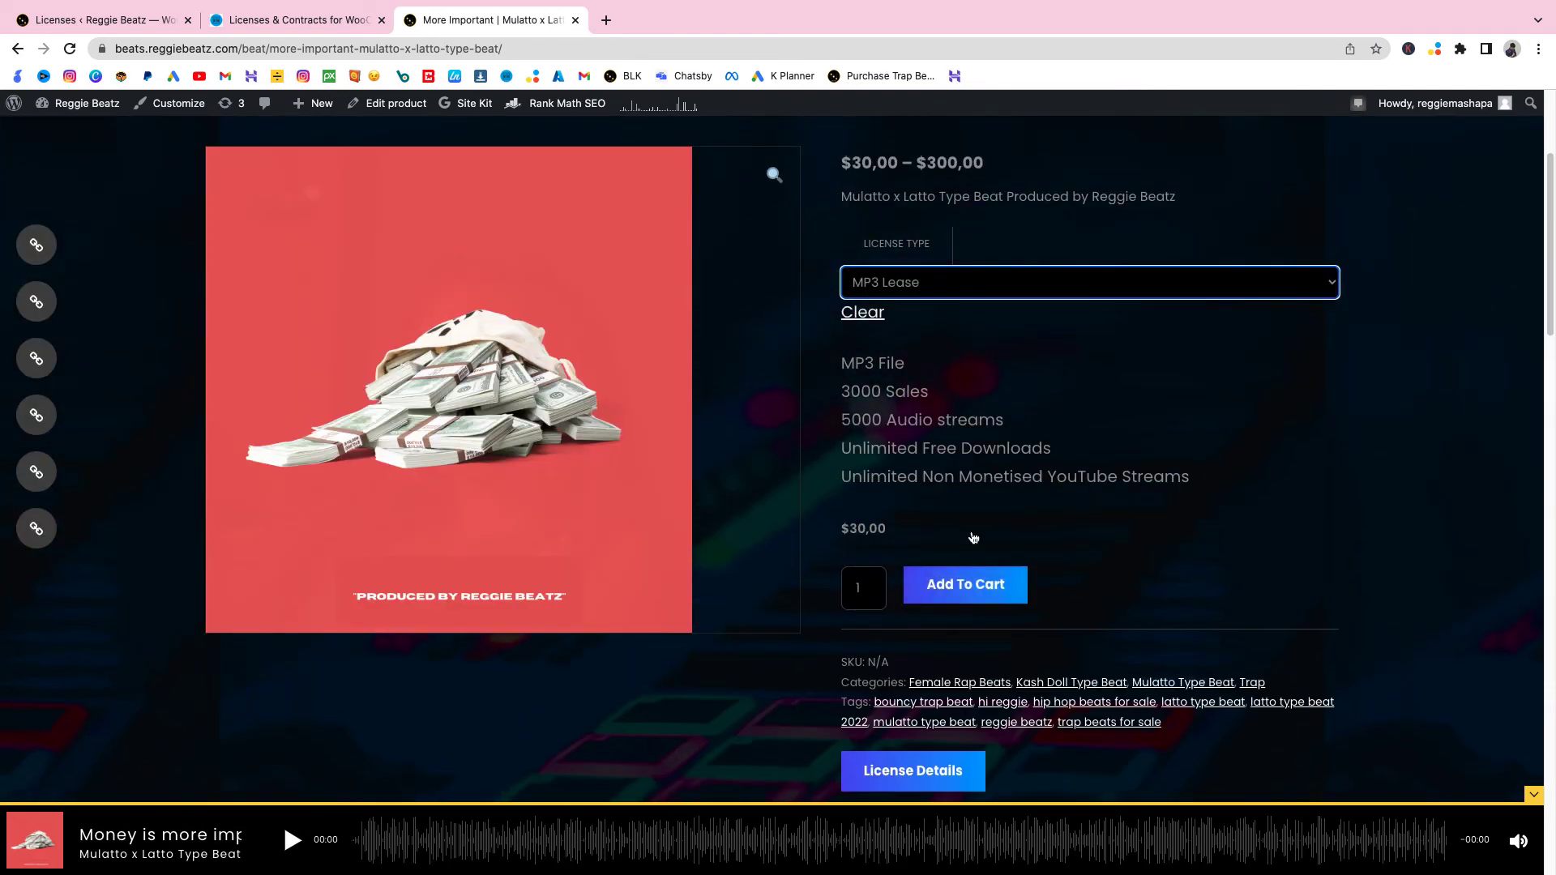
pyautogui.click(996, 597)
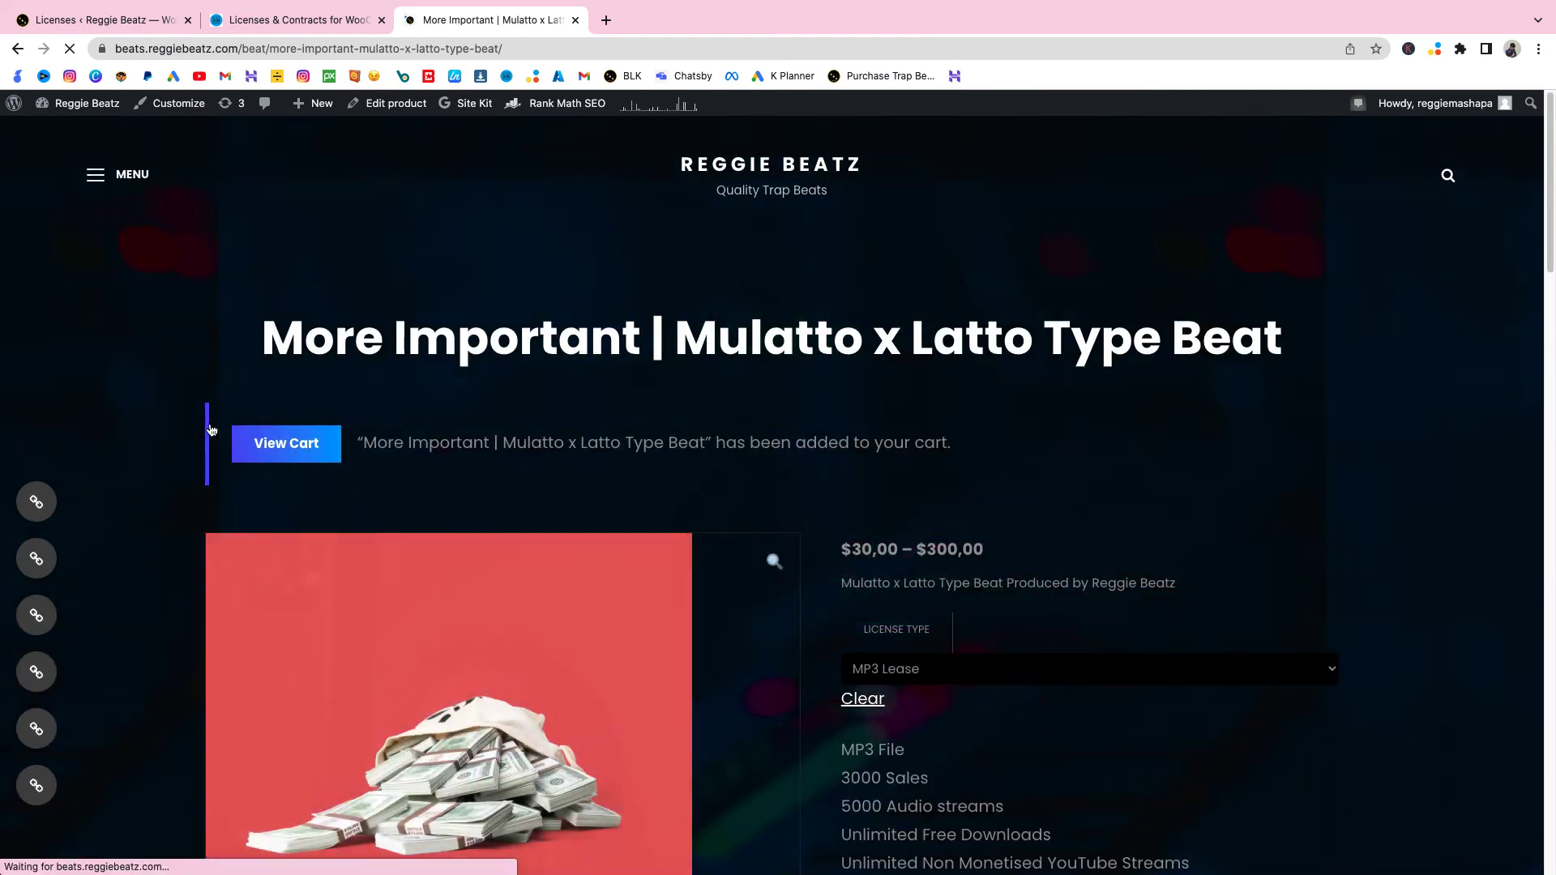
pyautogui.click(279, 445)
pyautogui.scroll(-3, 902, 448)
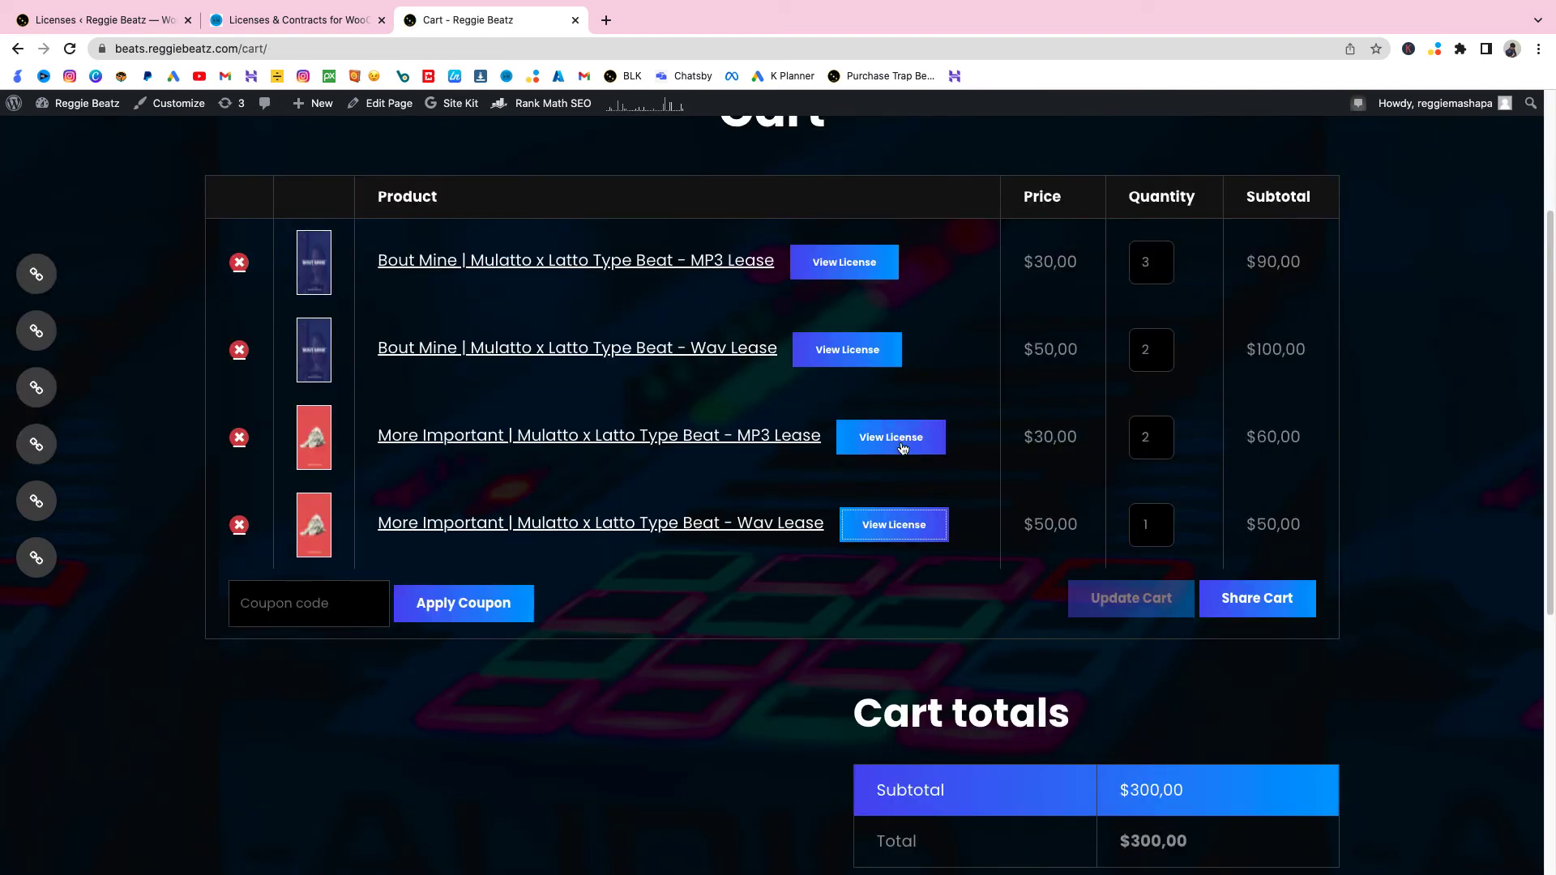
pyautogui.click(902, 447)
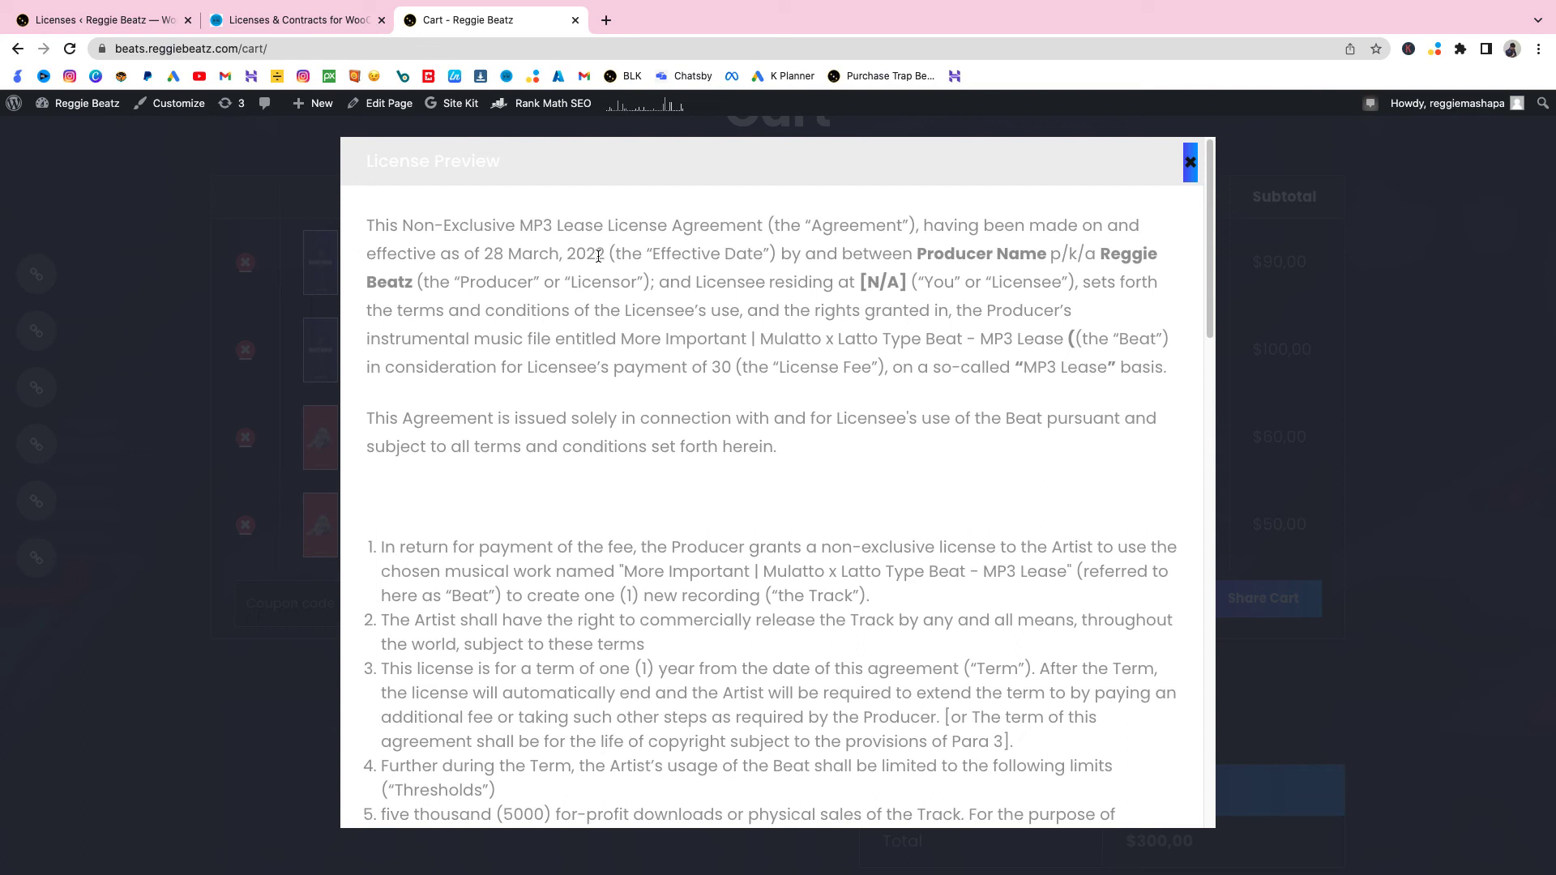
pyautogui.moveTo(605, 254); pyautogui.dragTo(475, 256)
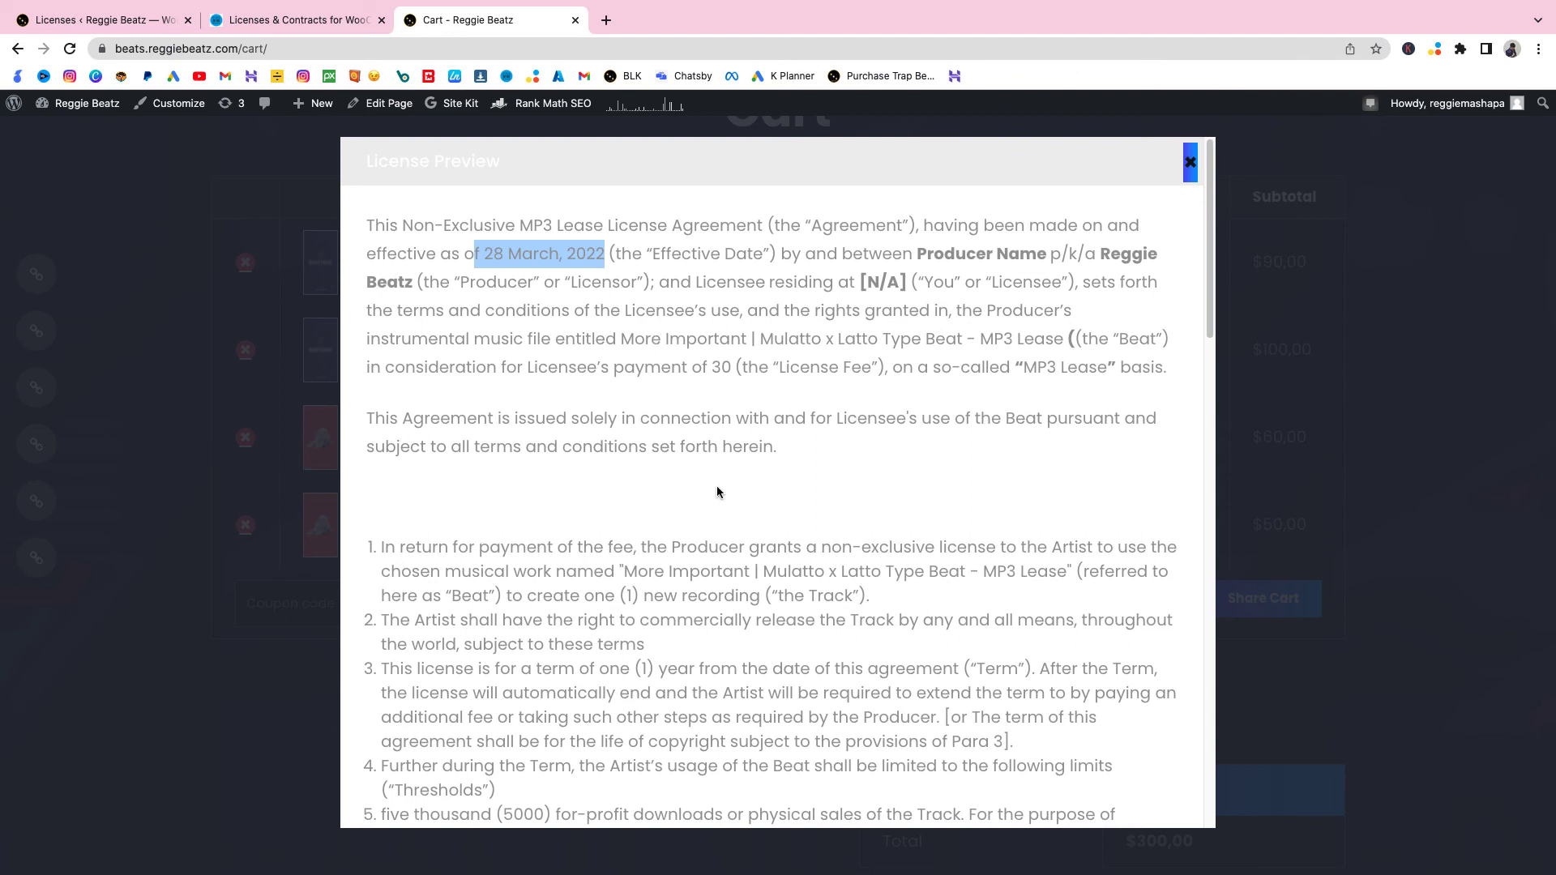
pyautogui.scroll(-3, 739, 490)
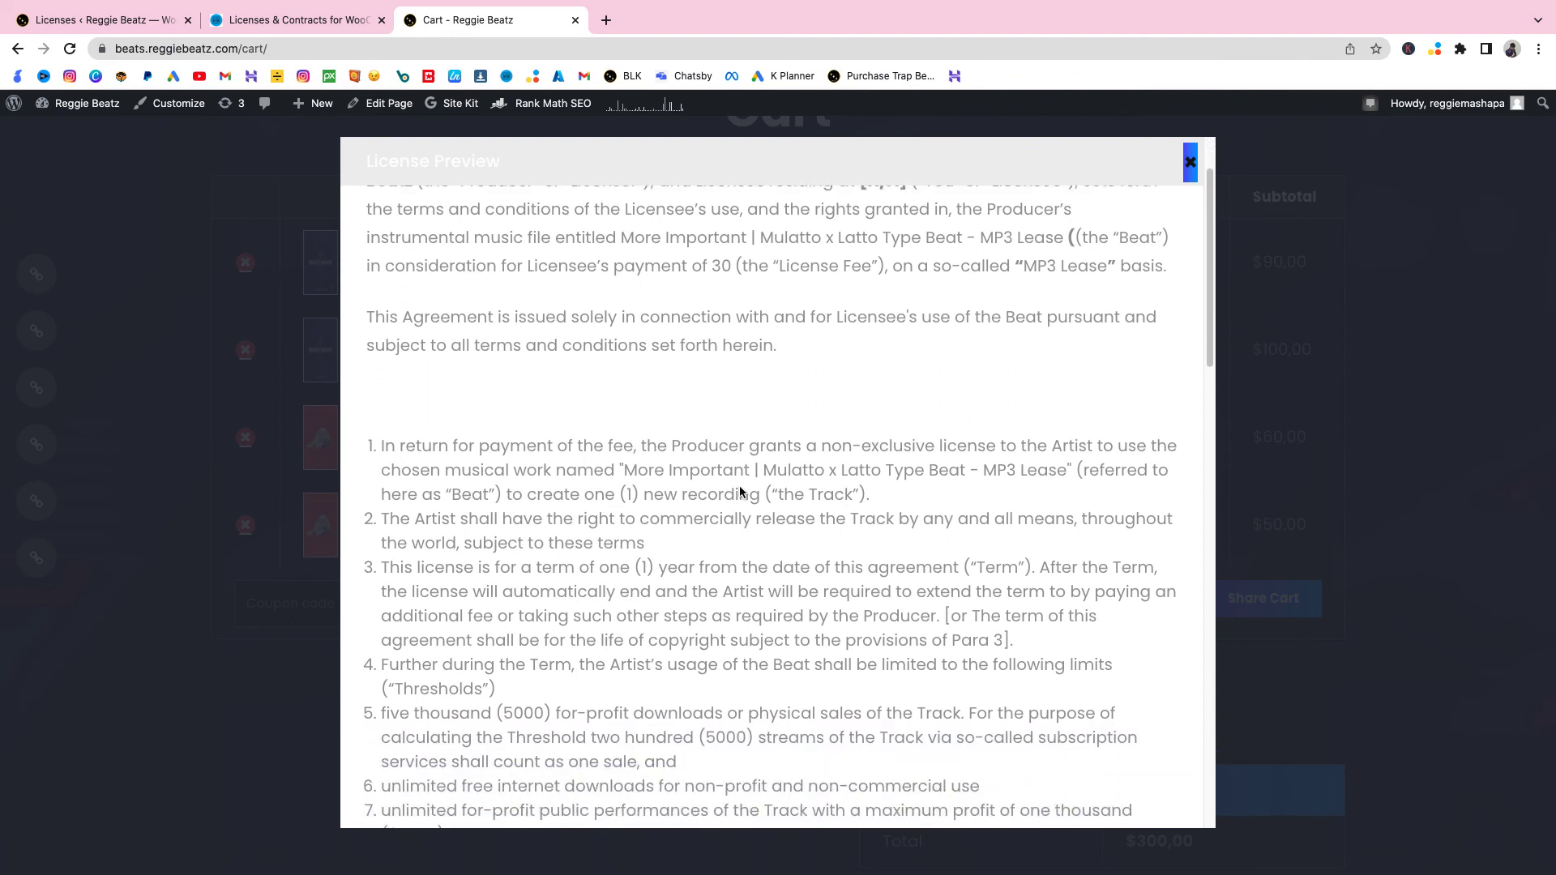
pyautogui.scroll(-3, 739, 490)
pyautogui.scroll(6, 942, 484)
pyautogui.click(1256, 308)
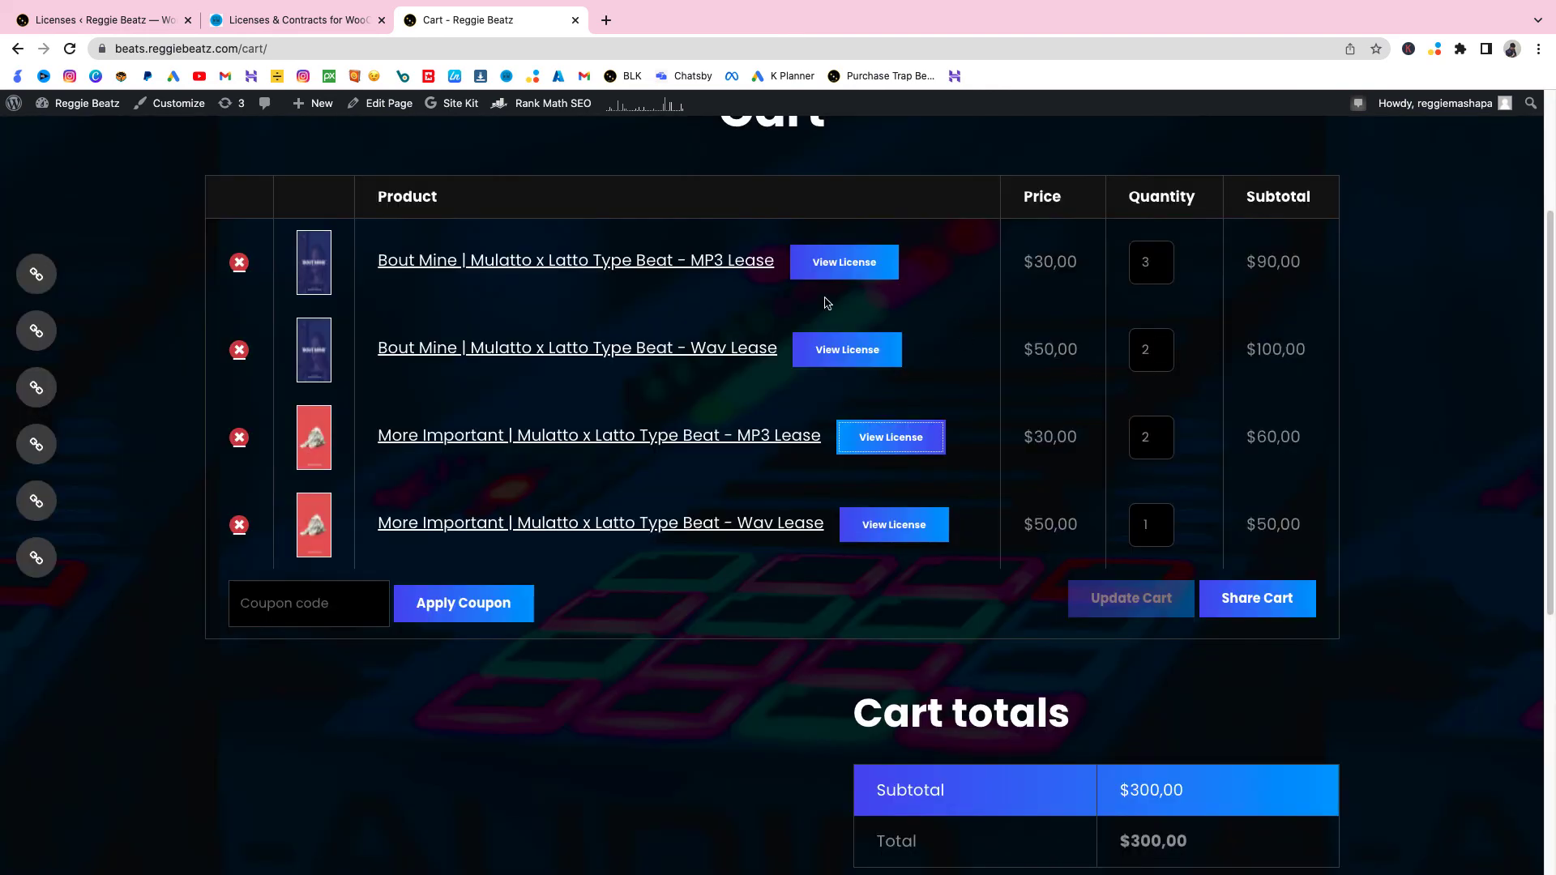
# Check the admin Licenses list, then return to the cart and go to the storefront homepage.
pyautogui.click(95, 22)
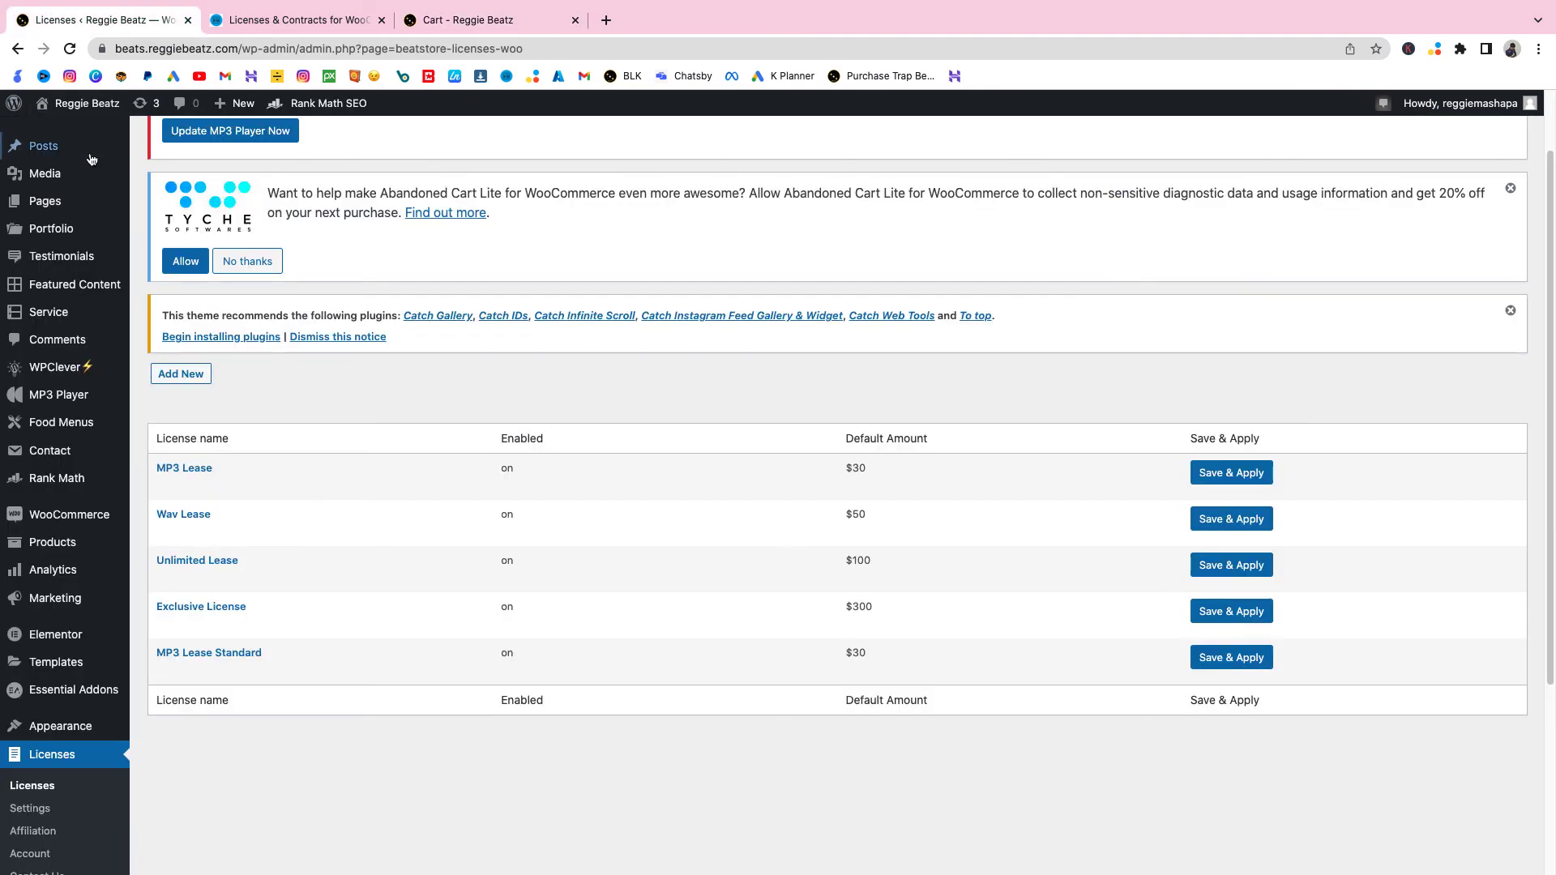
pyautogui.scroll(-1, 46, 302)
pyautogui.scroll(-4, 46, 301)
pyautogui.scroll(2, 491, 392)
pyautogui.scroll(3, 491, 392)
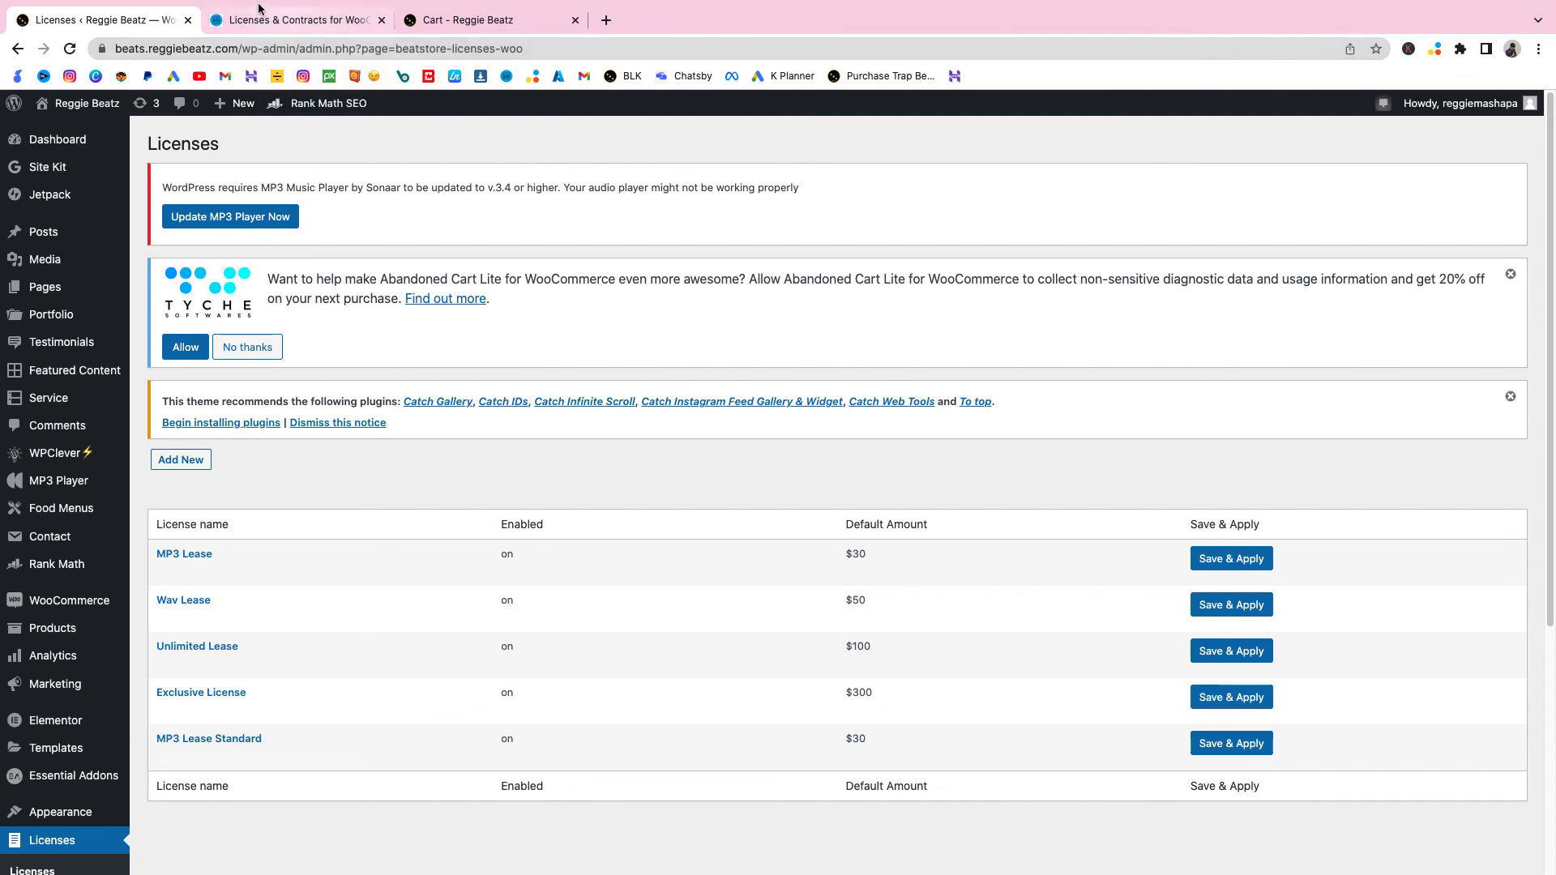
pyautogui.click(468, 19)
pyautogui.scroll(3, 235, 190)
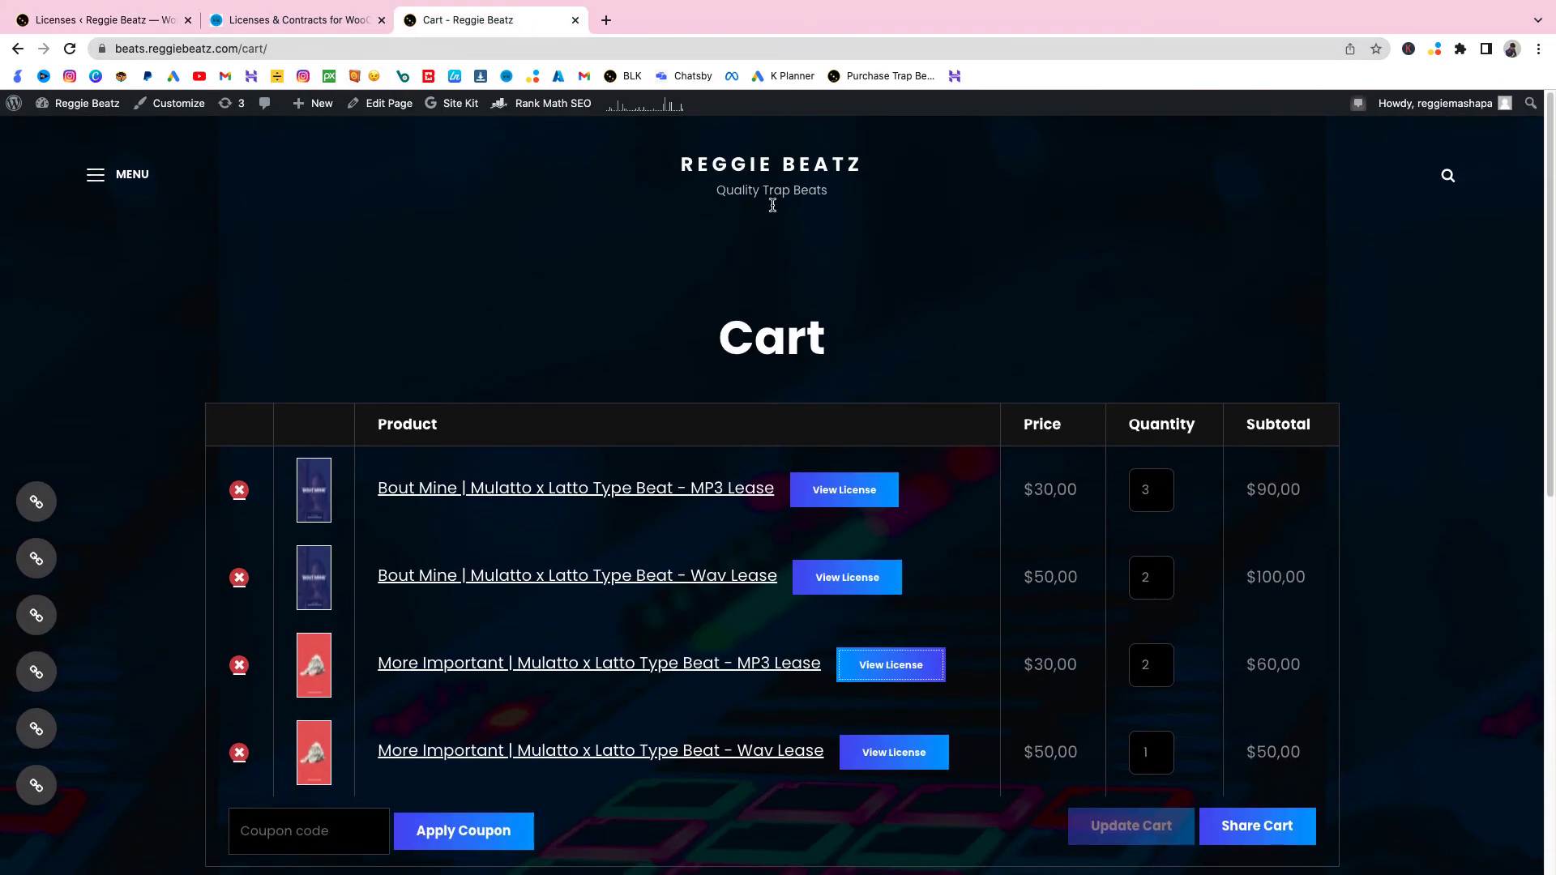
pyautogui.click(776, 171)
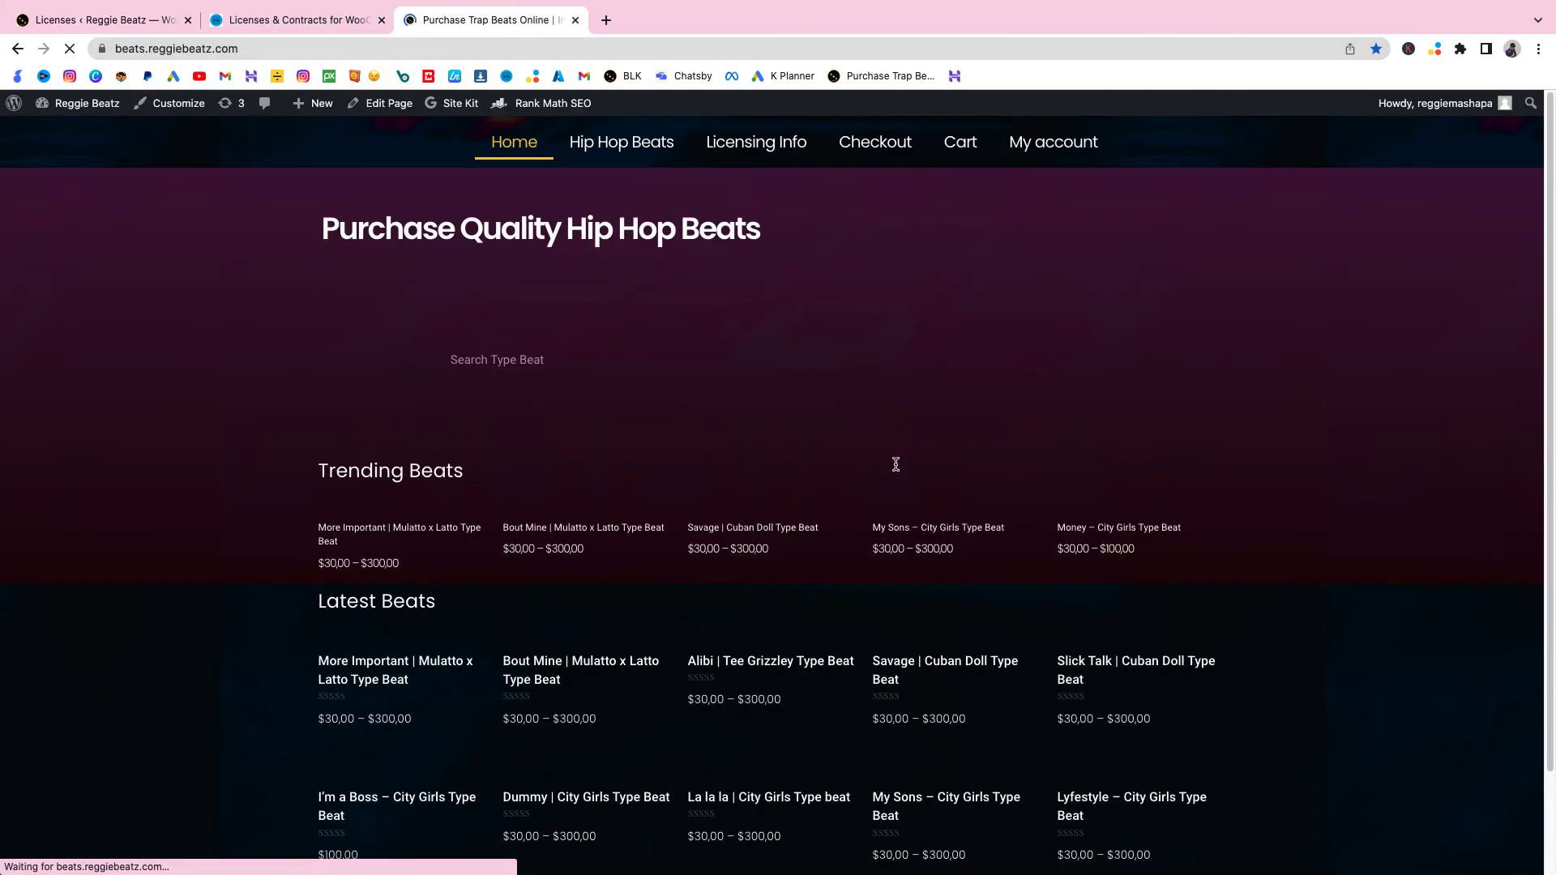